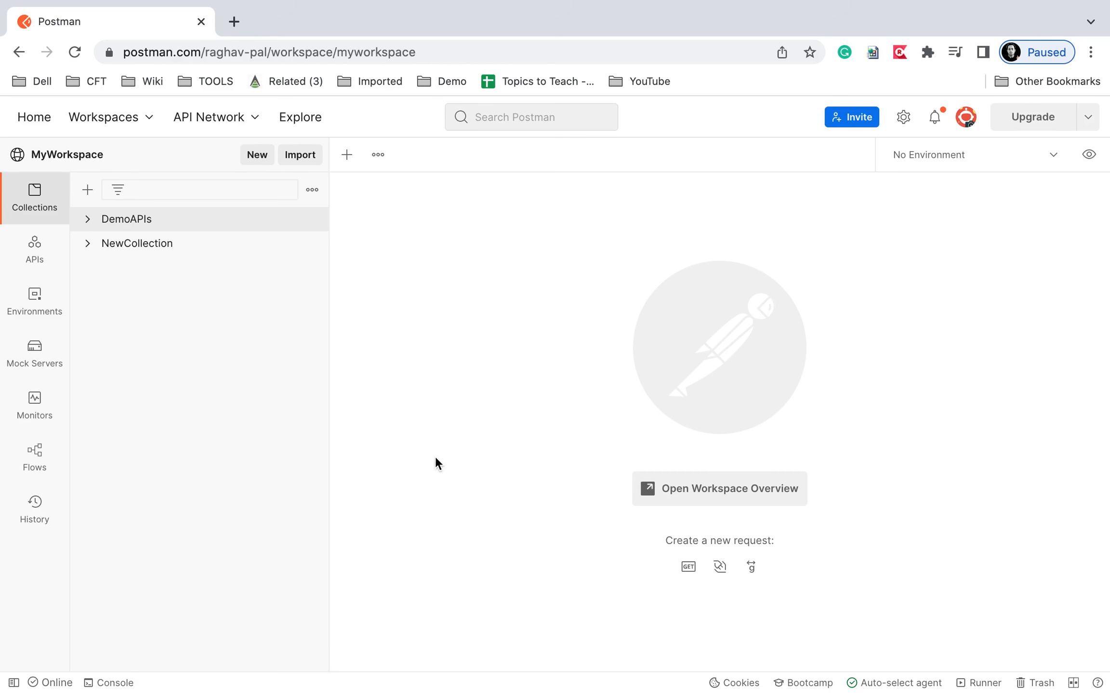
Open a new untitled GET request tab and expand its method list.
left_click(347, 155)
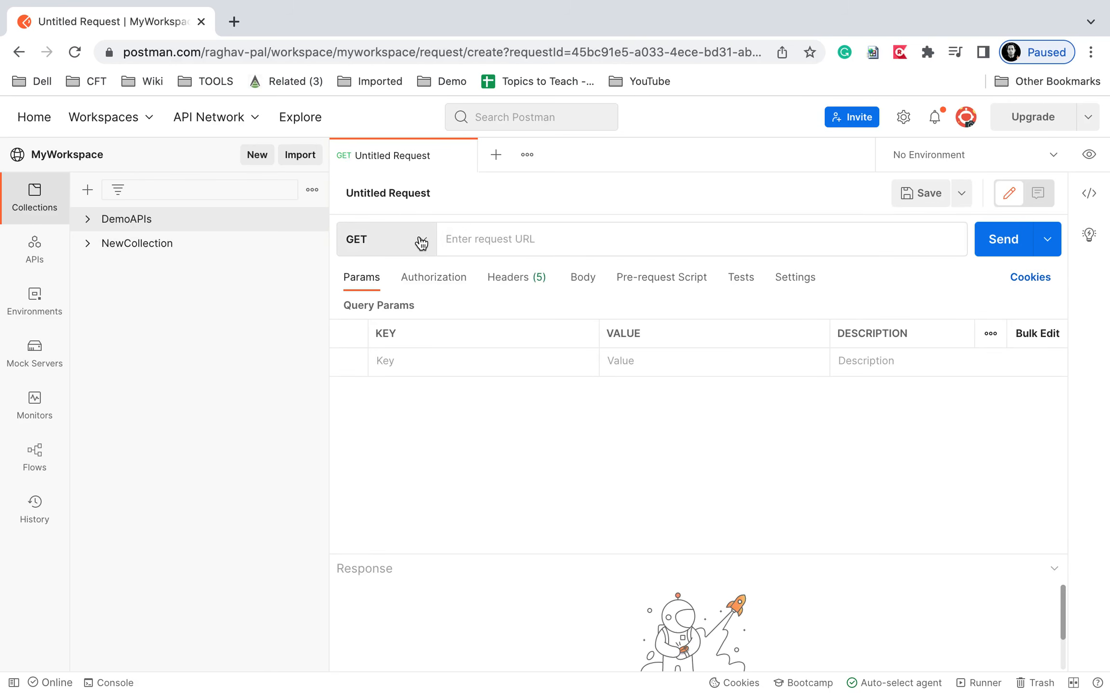
left_click(417, 241)
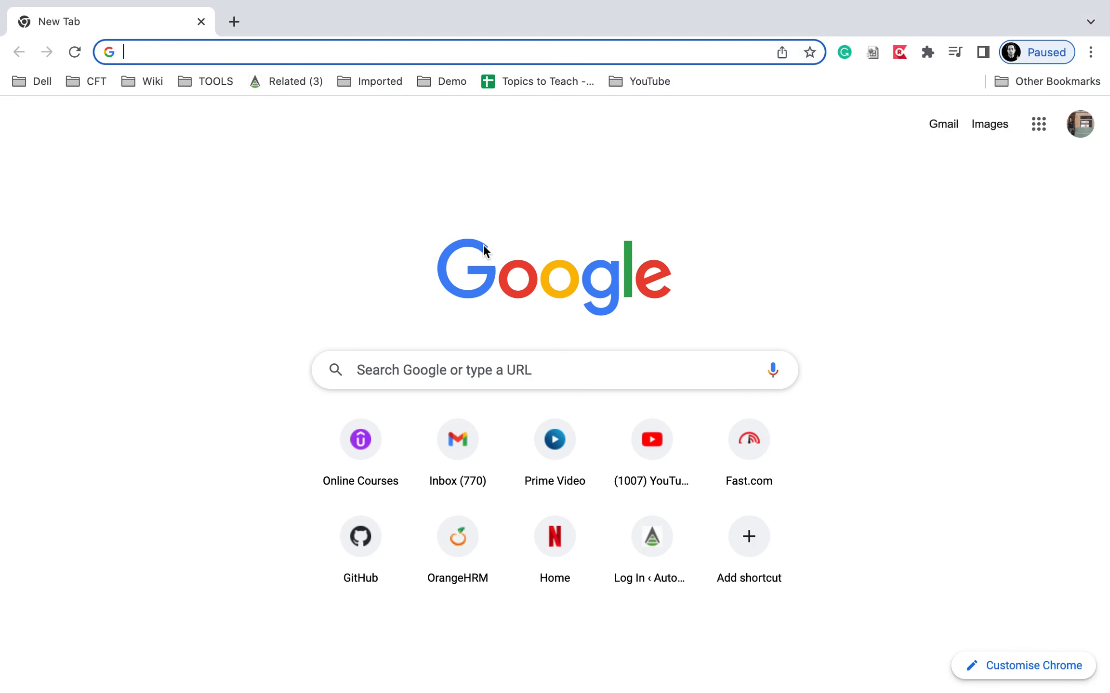
Load reqres.in and show the POST REGISTER - SUCCESSFUL example.
type("re")
key("Return")
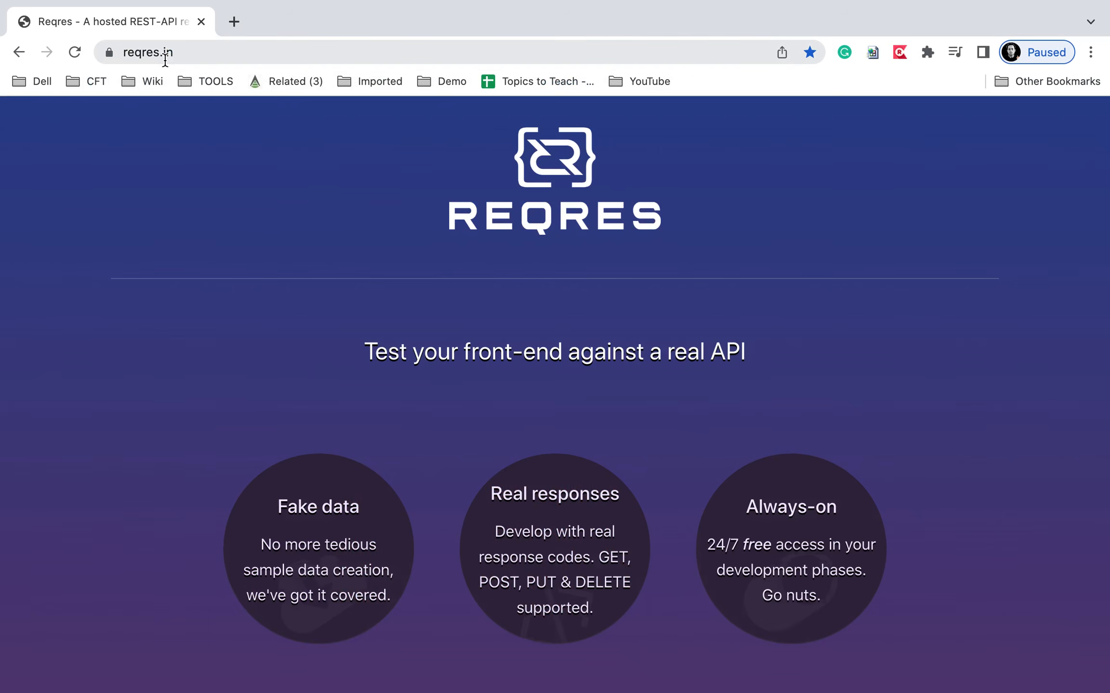
scroll(192, 458, "down", 15)
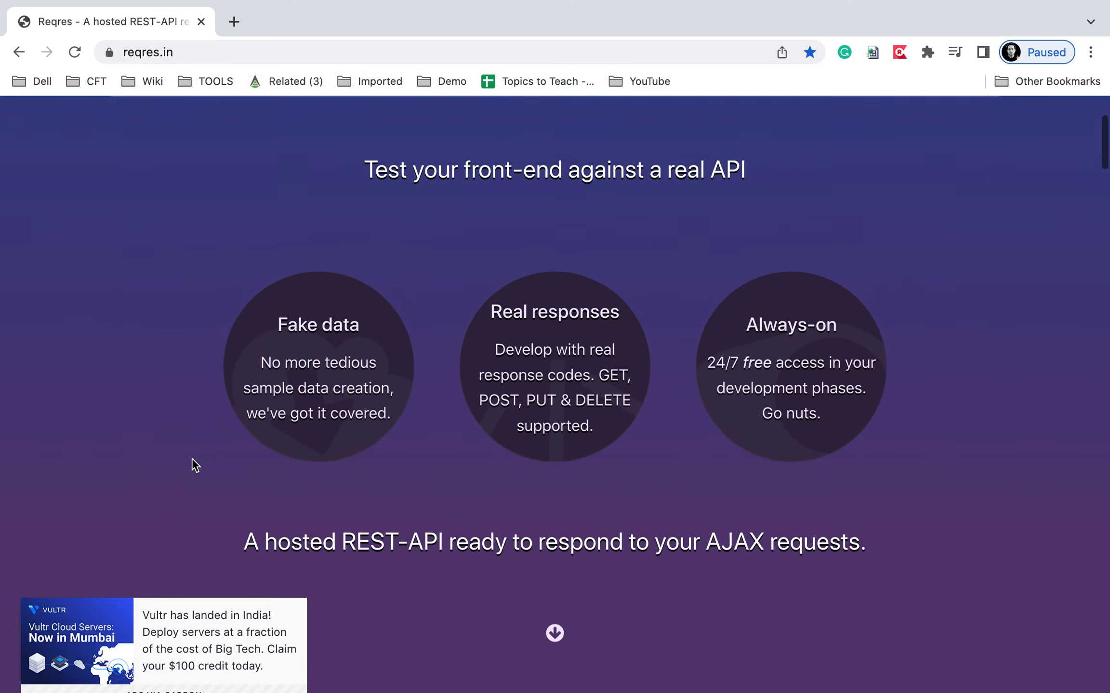
scroll(192, 460, "down", 7)
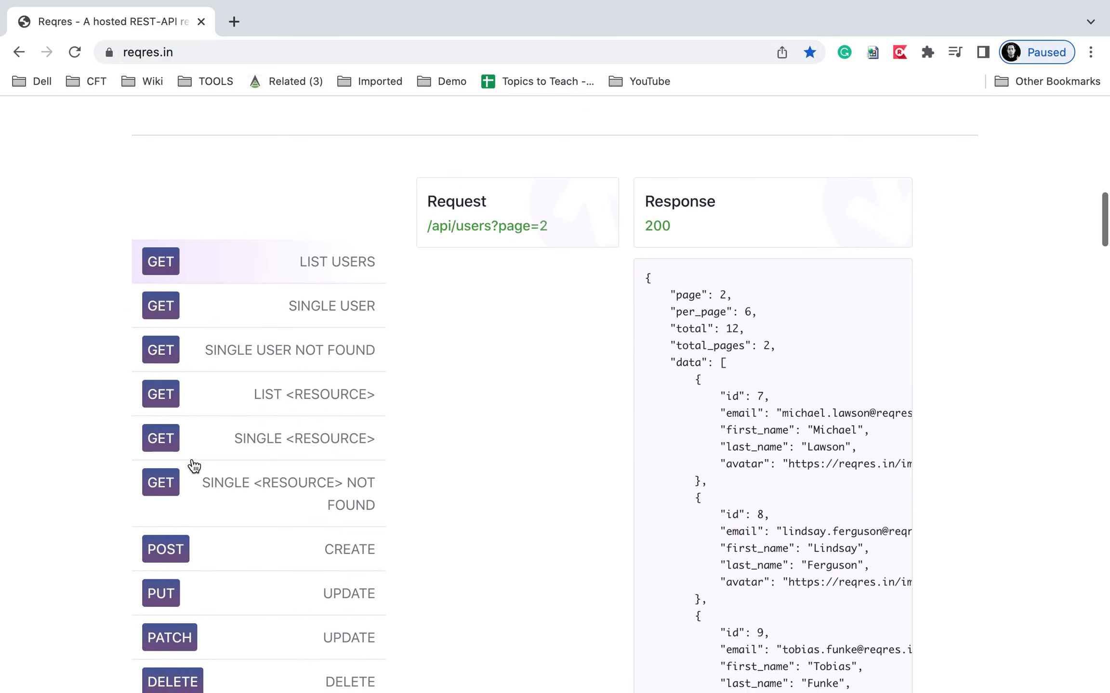
scroll(195, 466, "down", 5)
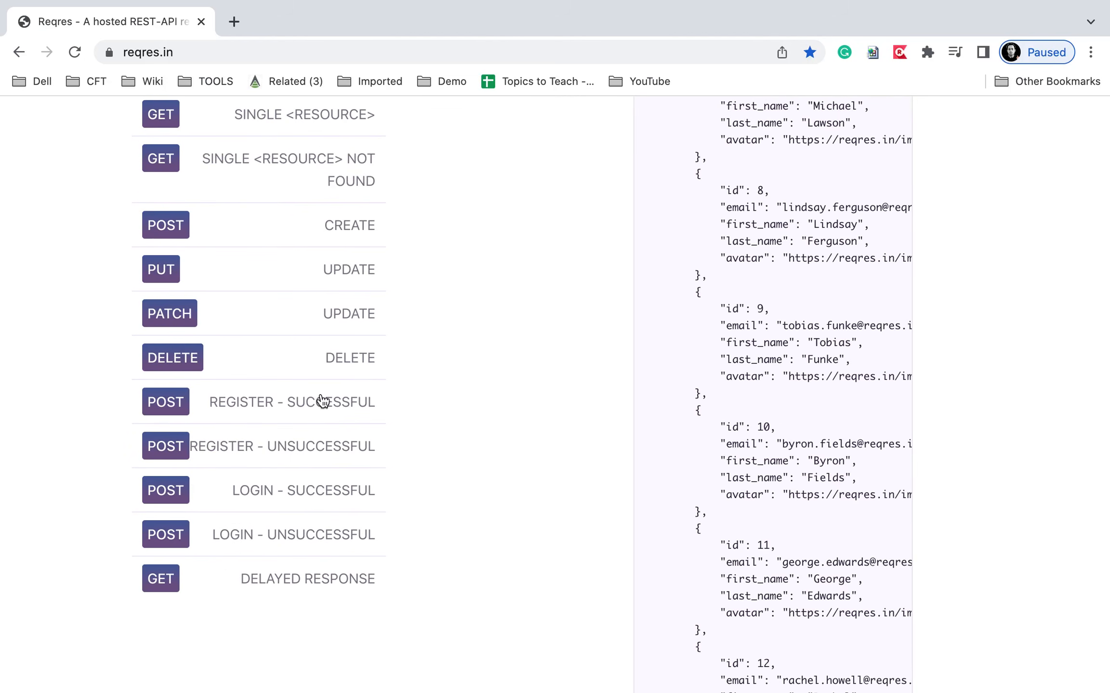
left_click(120, 384)
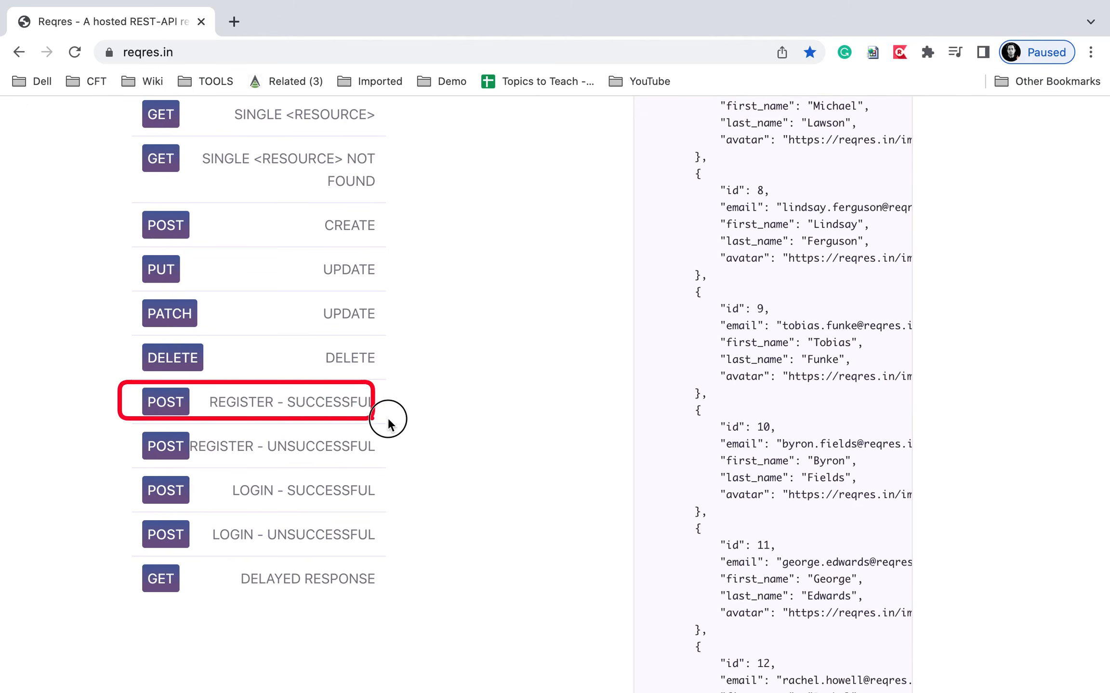
left_click(342, 409)
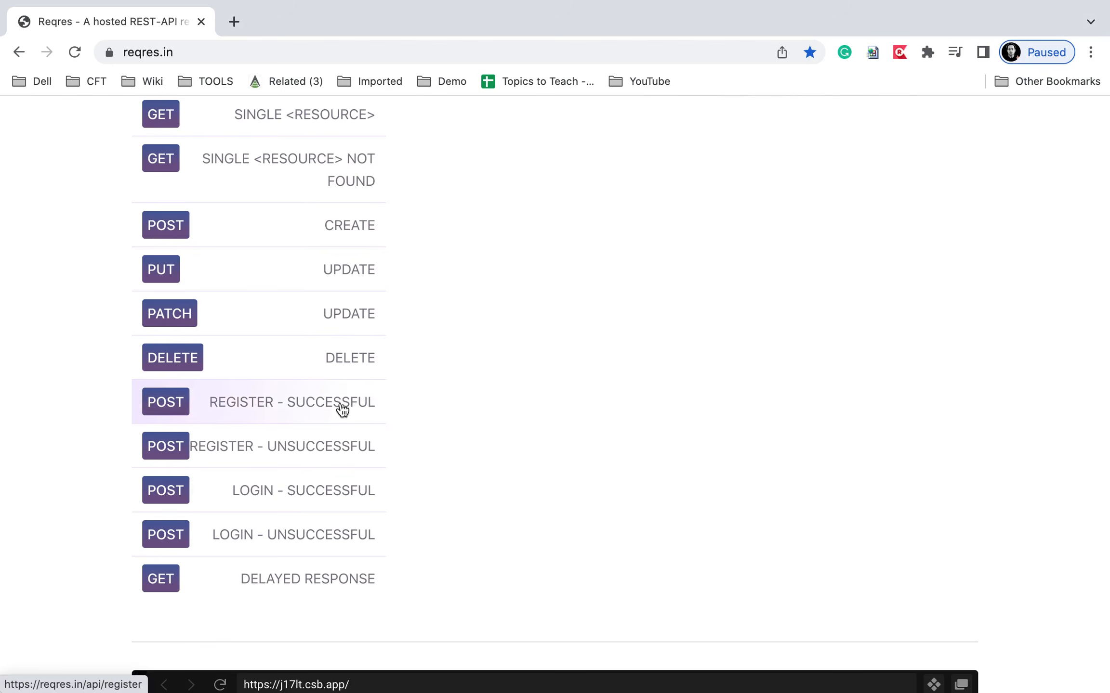
Highlight the example's /api/register request body and its 200 response.
scroll(561, 405, "up", 15)
scroll(561, 407, "down", 15)
scroll(562, 407, "up", 2)
left_click_drag(417, 240, 520, 276)
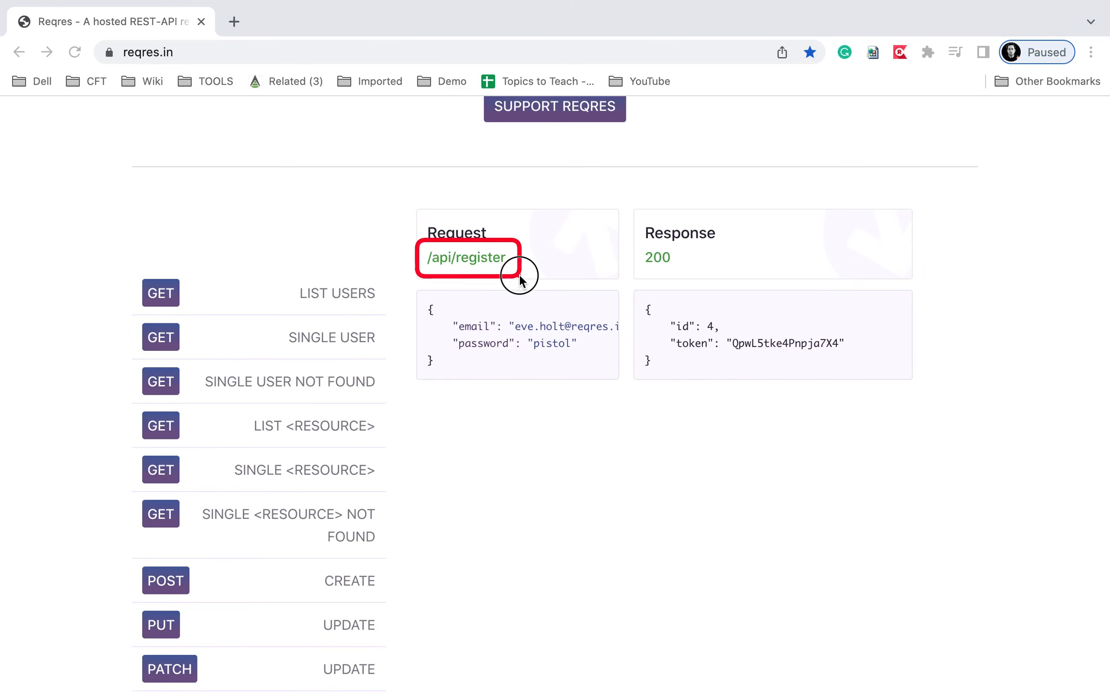
left_click_drag(414, 302, 580, 365)
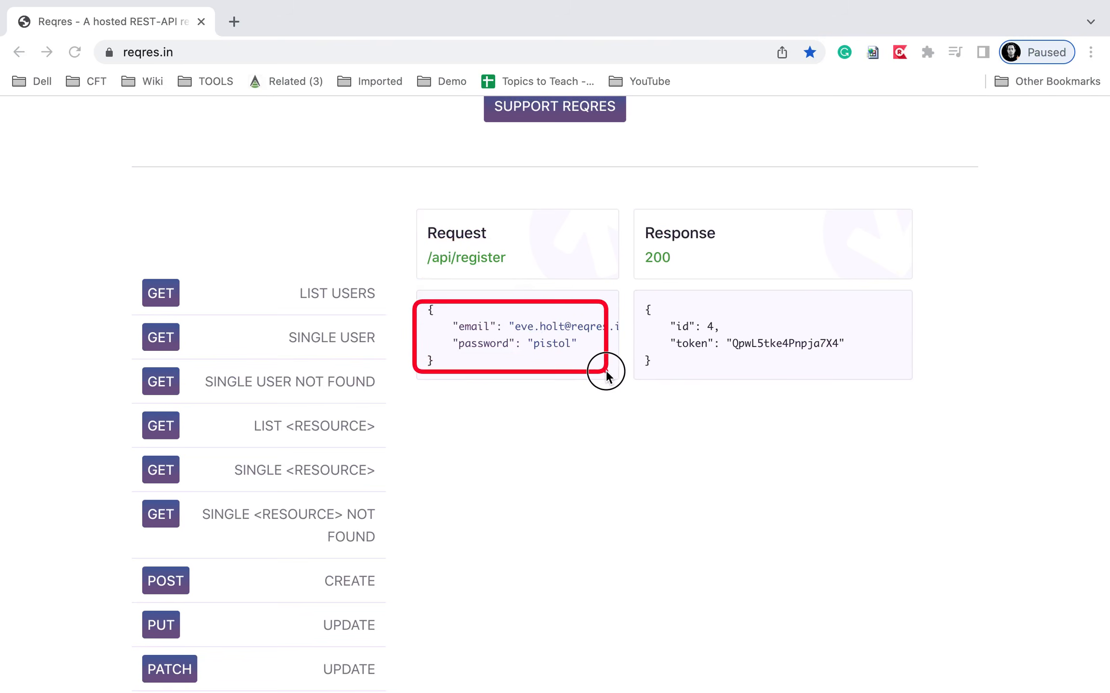
left_click_drag(632, 248, 727, 265)
left_click_drag(637, 295, 842, 364)
key("Escape")
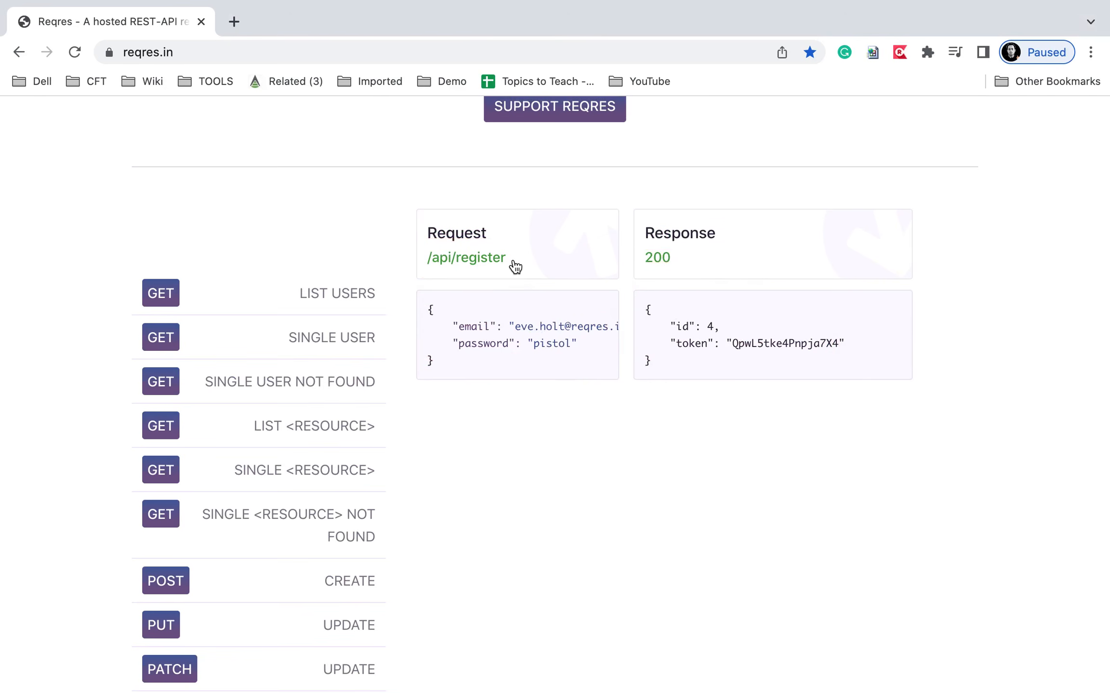
Open /api/register in a new tab, select its address, then return to Postman and clear the method.
left_click(467, 264, "super")
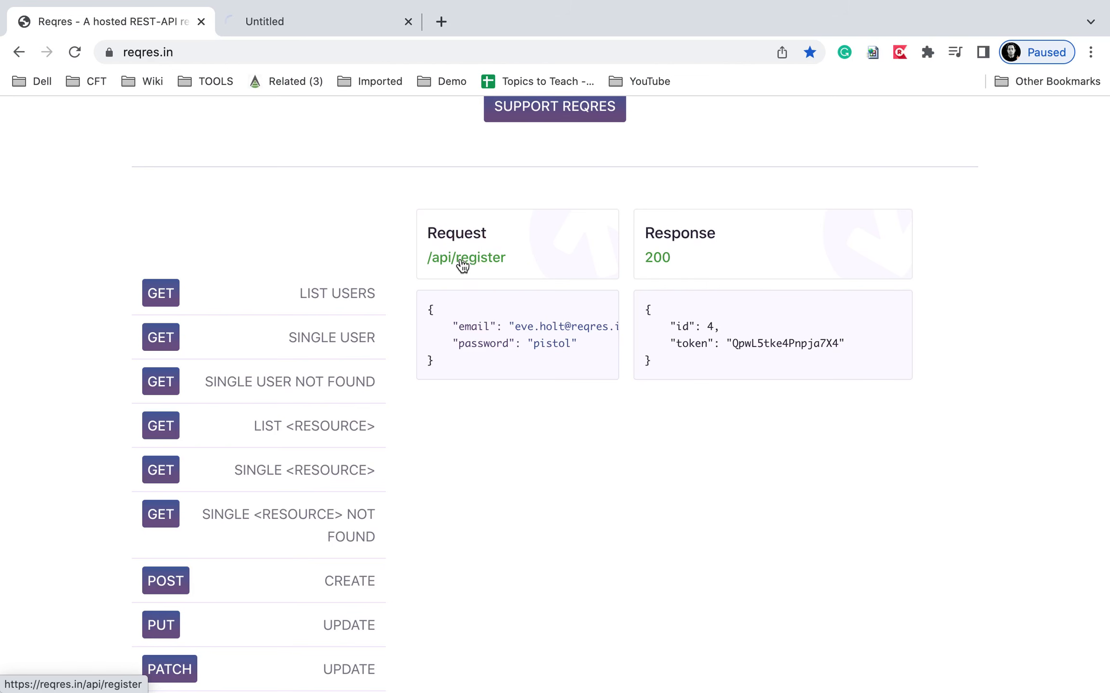
left_click(310, 19)
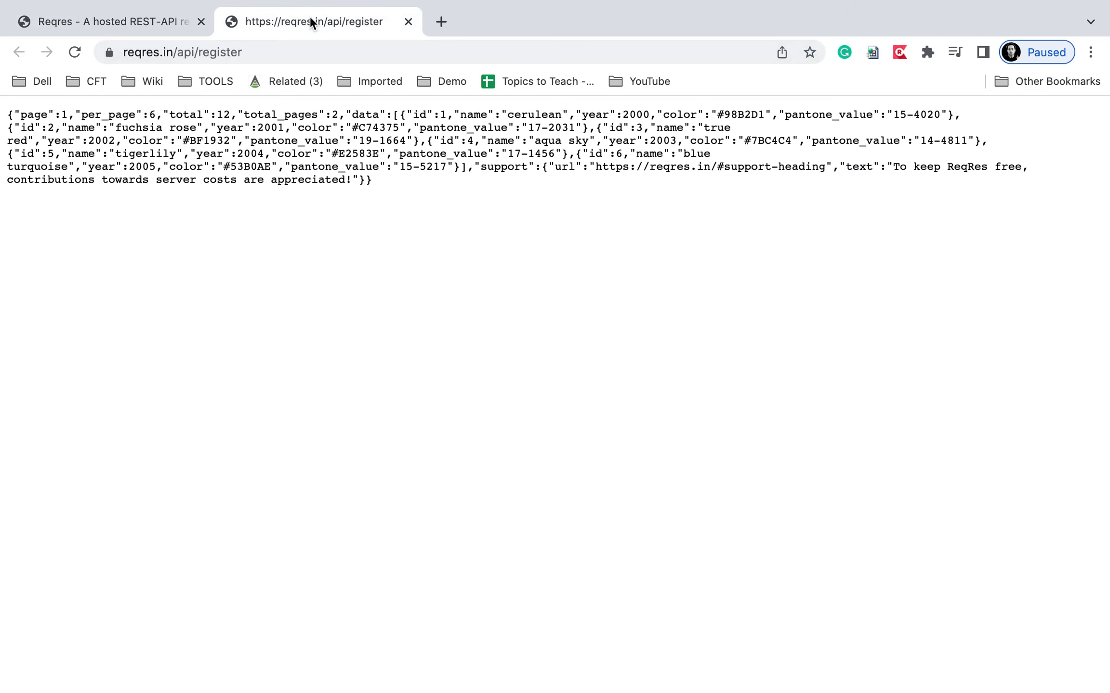
left_click(250, 53)
key("super+c")
left_click(156, 26)
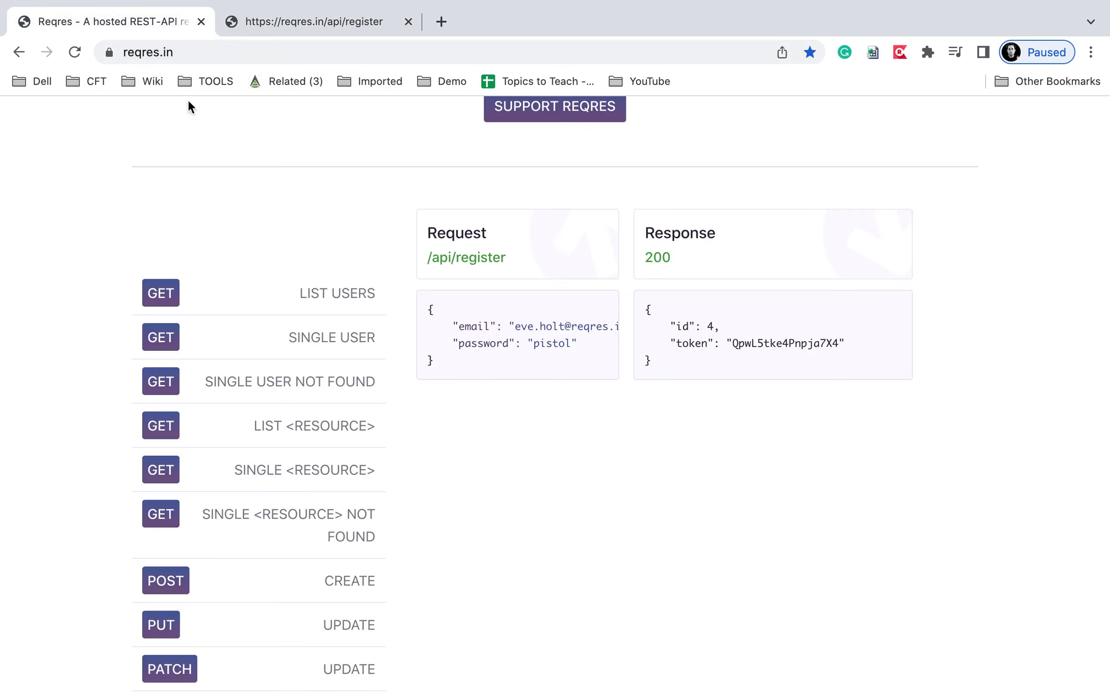
key("ctrl+Left")
left_click(403, 240)
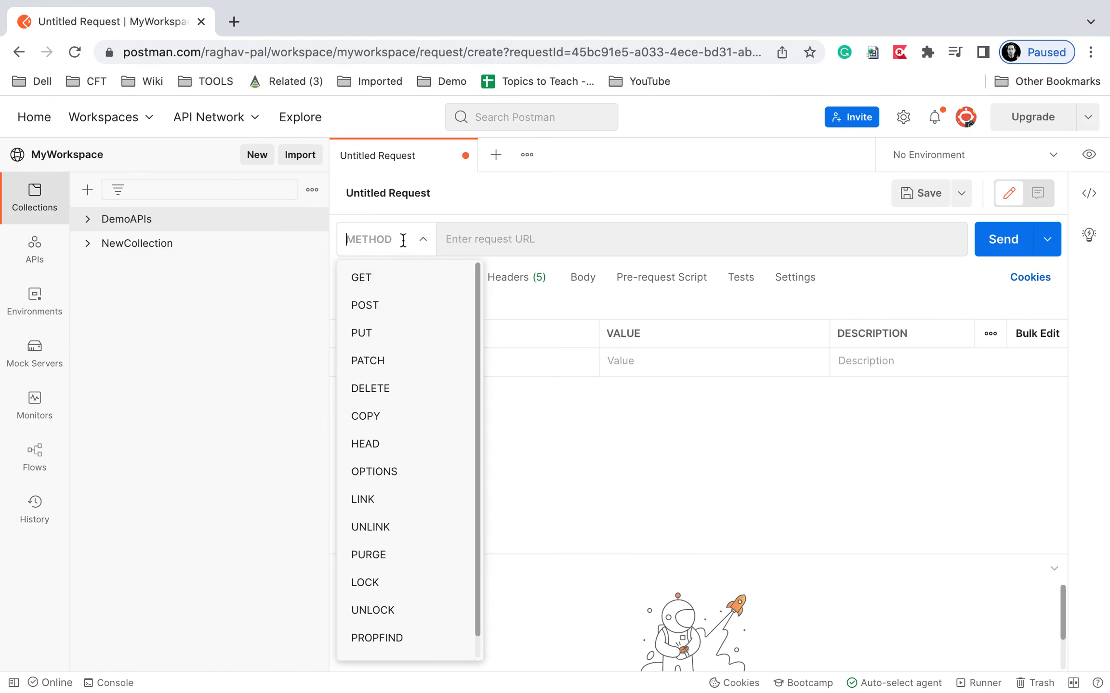
left_click(367, 303)
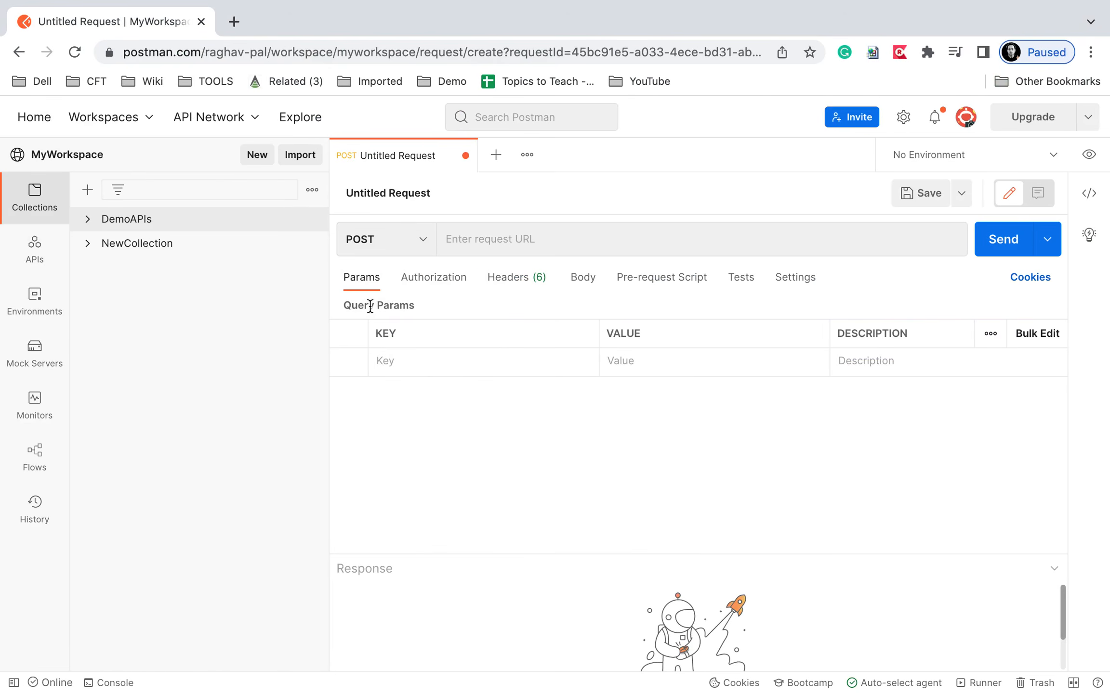
left_click(522, 237)
key("super+v")
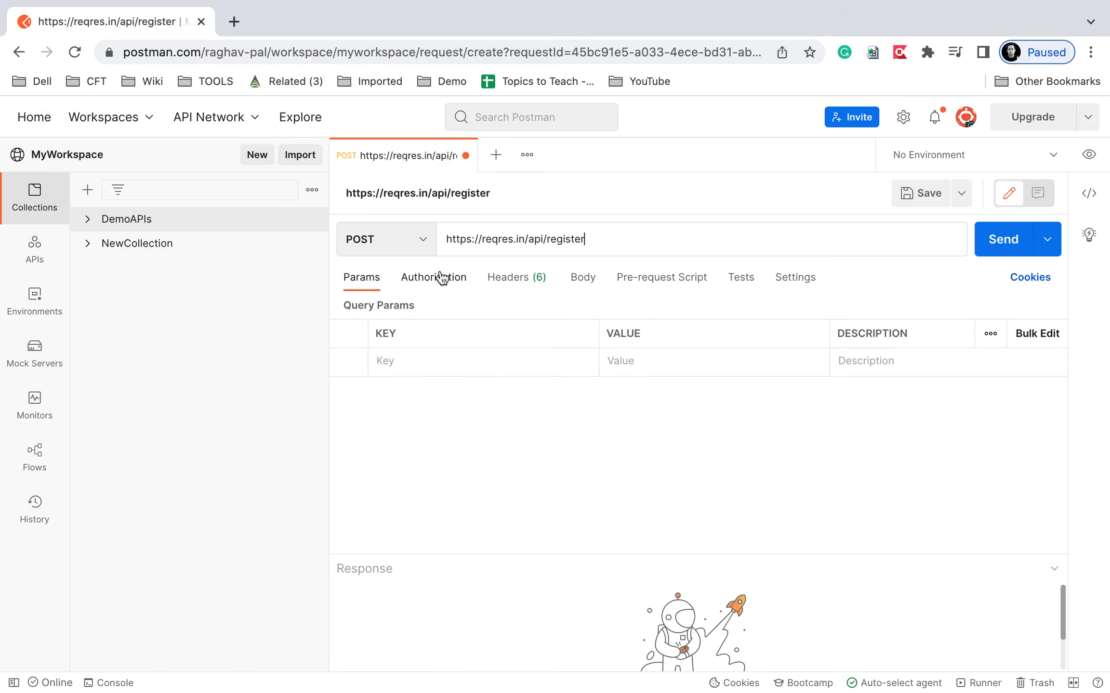
Give it a raw JSON body copied from the reqres register sample, then start saving.
left_click(579, 285)
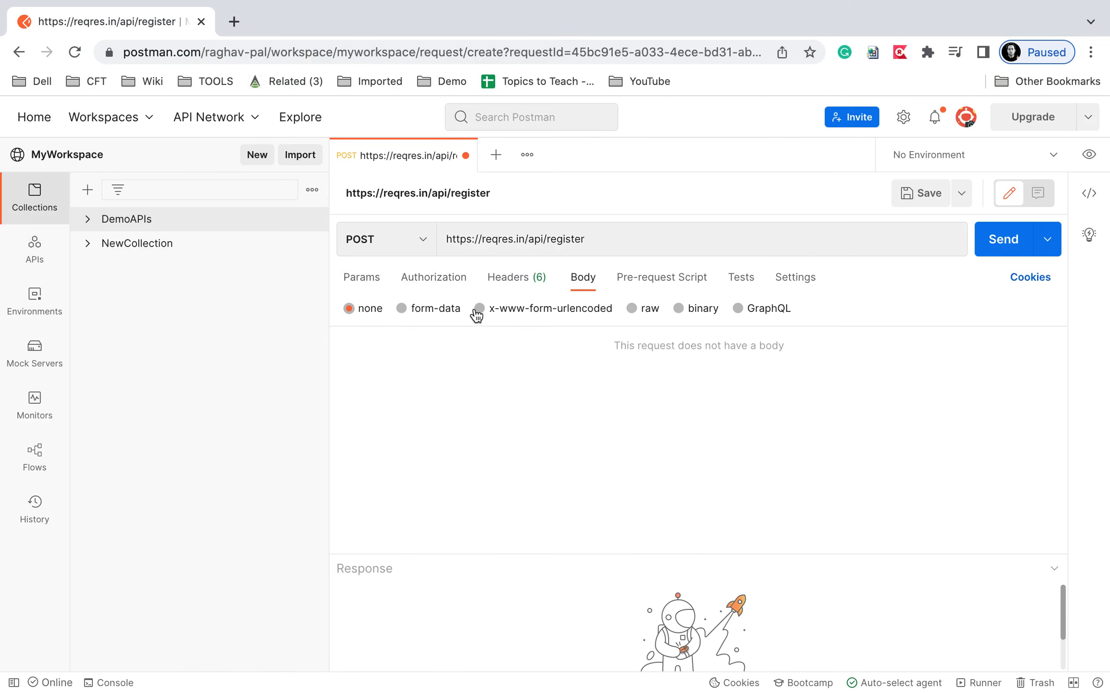
left_click(632, 309)
key("ctrl+Right")
left_click_drag(504, 353, 418, 299)
key("ctrl+c")
key("ctrl+Left")
left_click(471, 357)
key("ctrl+v")
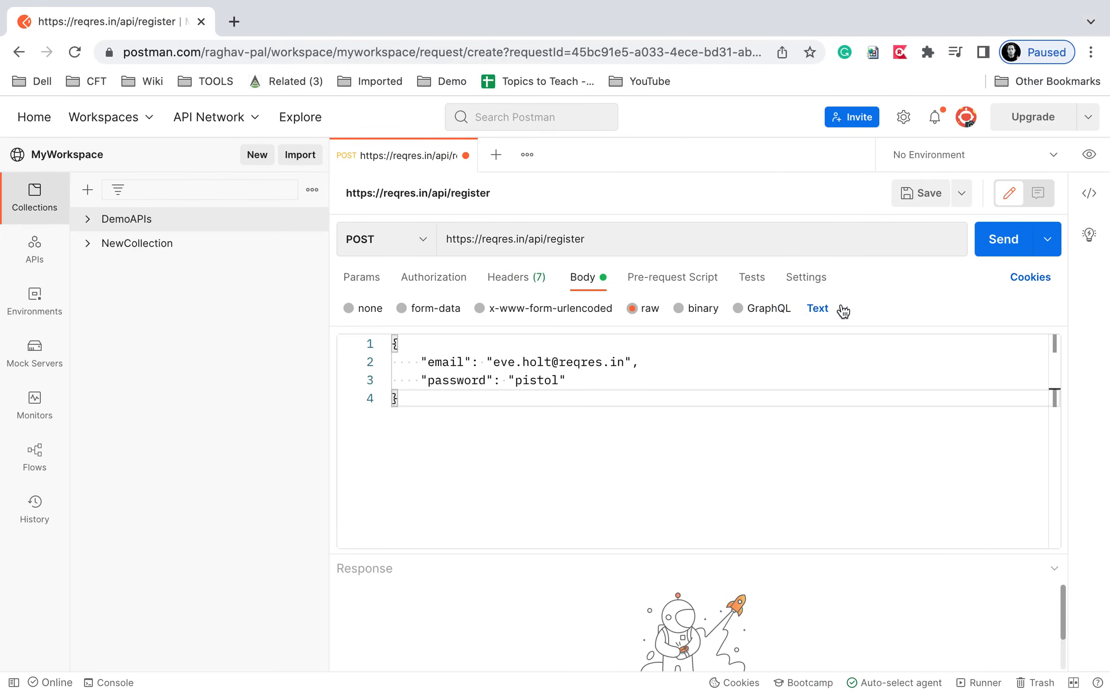
left_click(842, 309)
left_click(827, 395)
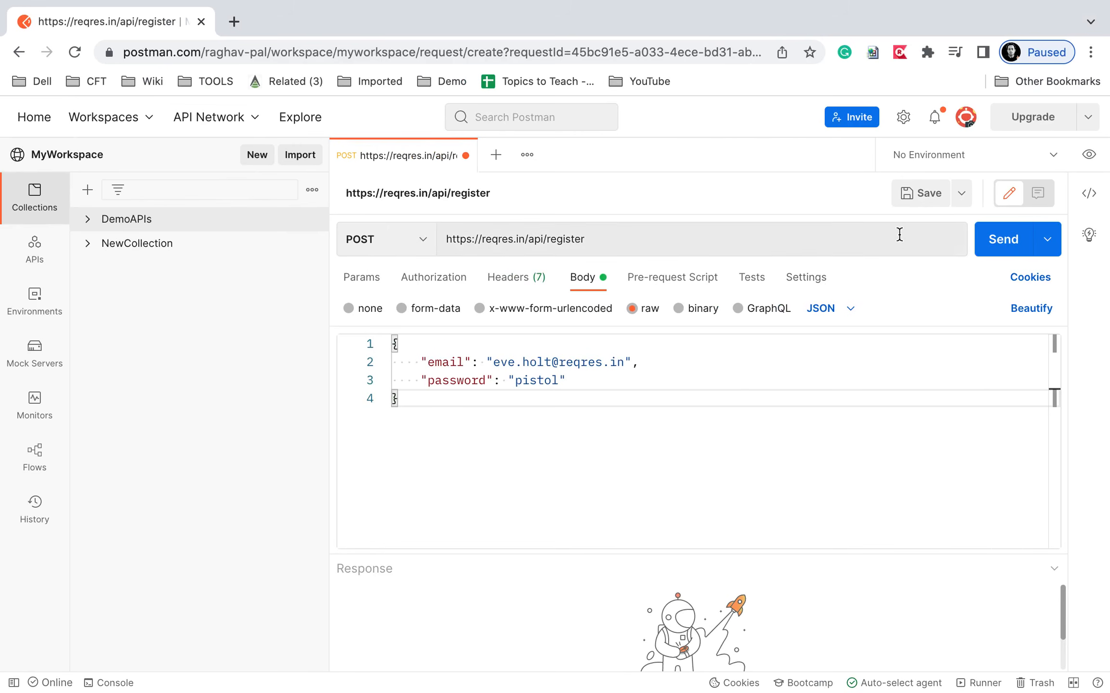
left_click(914, 192)
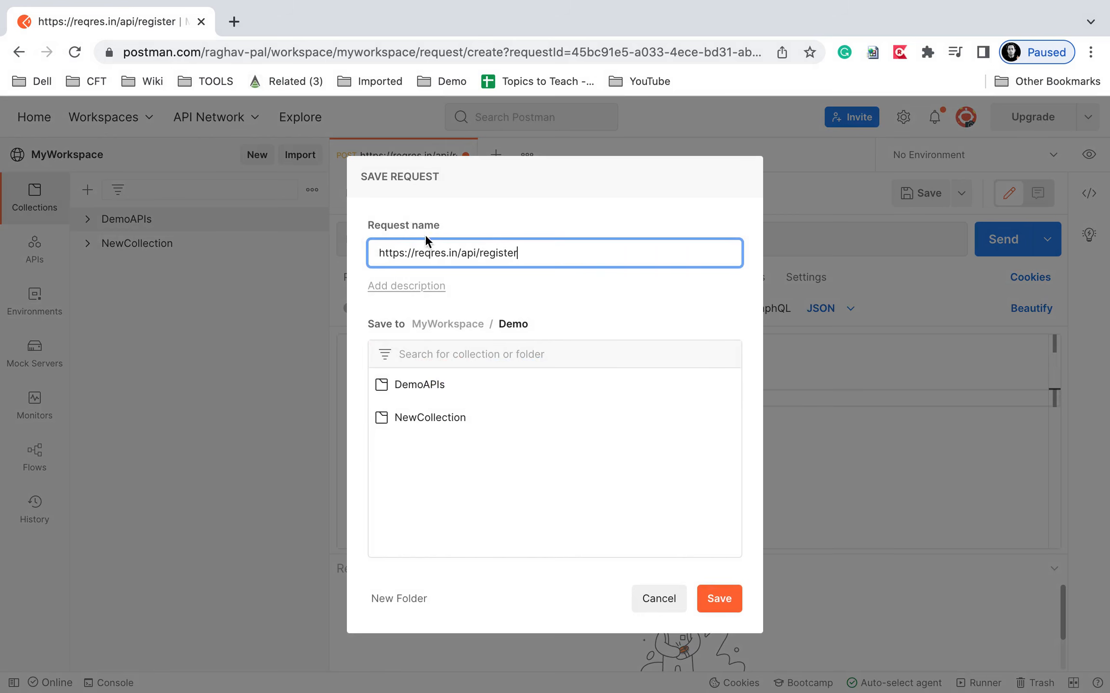
Name the request RegisterUser and save it into NewCollection.
left_click_drag(553, 245, 230, 250)
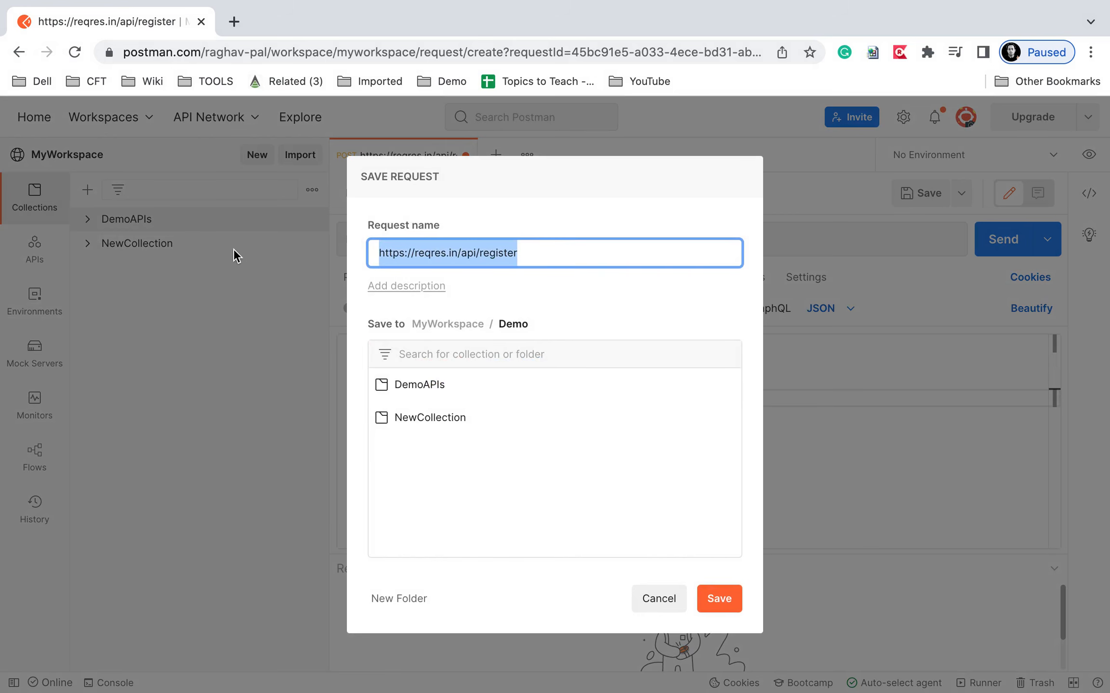
type("RegisterUser")
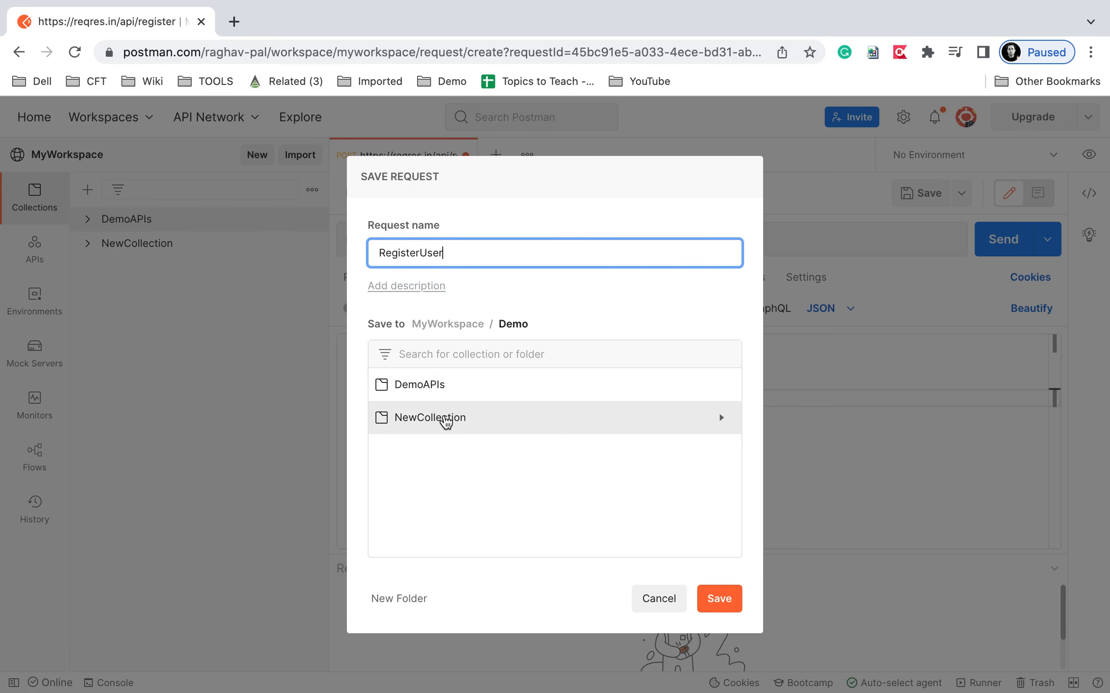
left_click(446, 423)
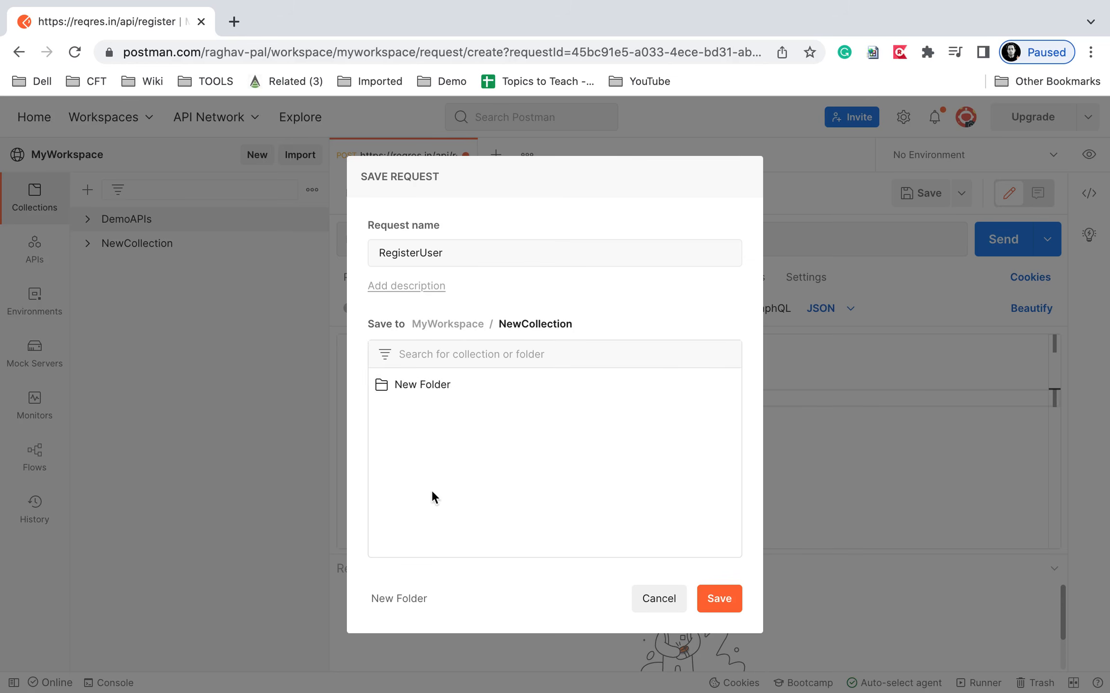
left_click(714, 604)
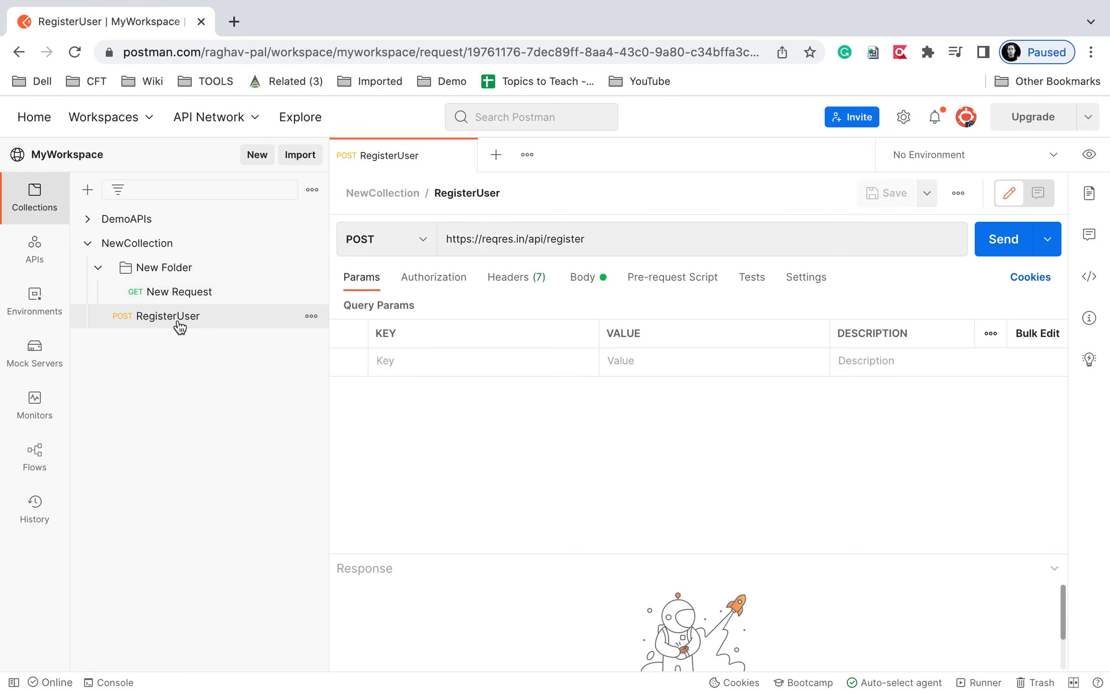
Add a DataDrivenDemo folder to NewCollection and move RegisterUser into it.
left_click(125, 253)
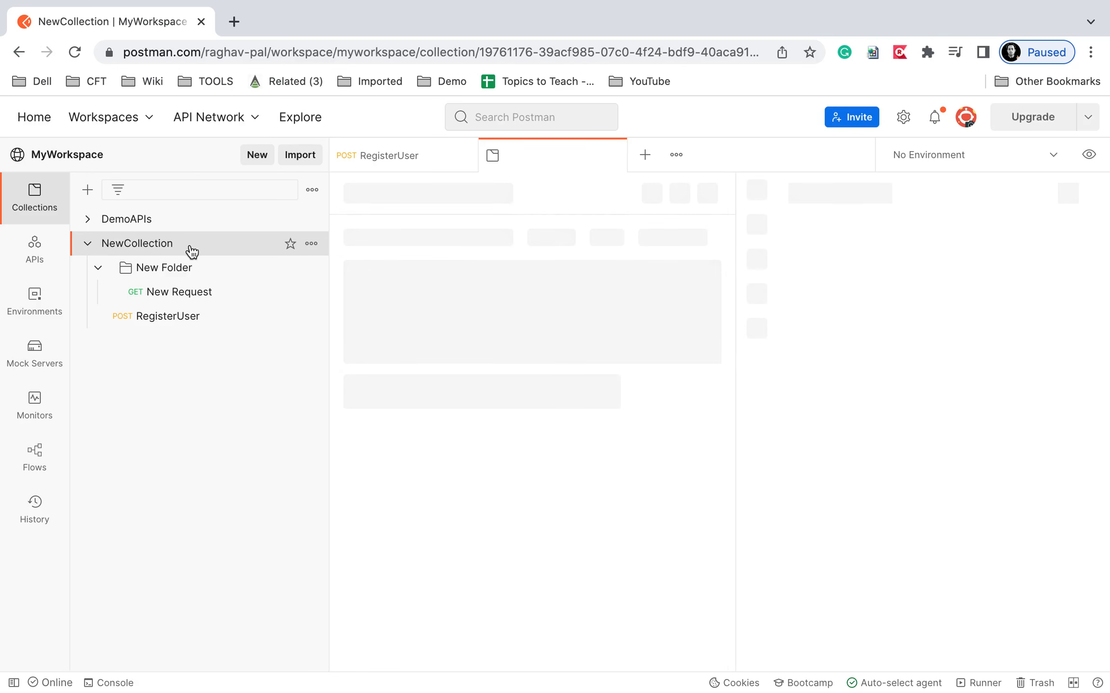
left_click(311, 244)
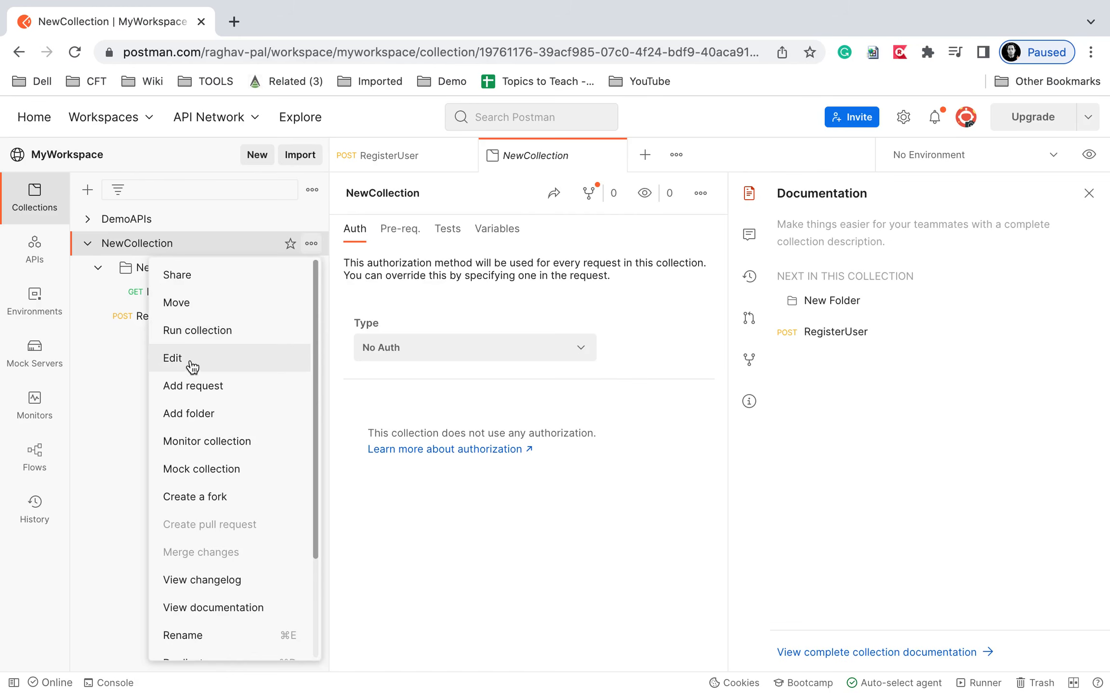
left_click(195, 414)
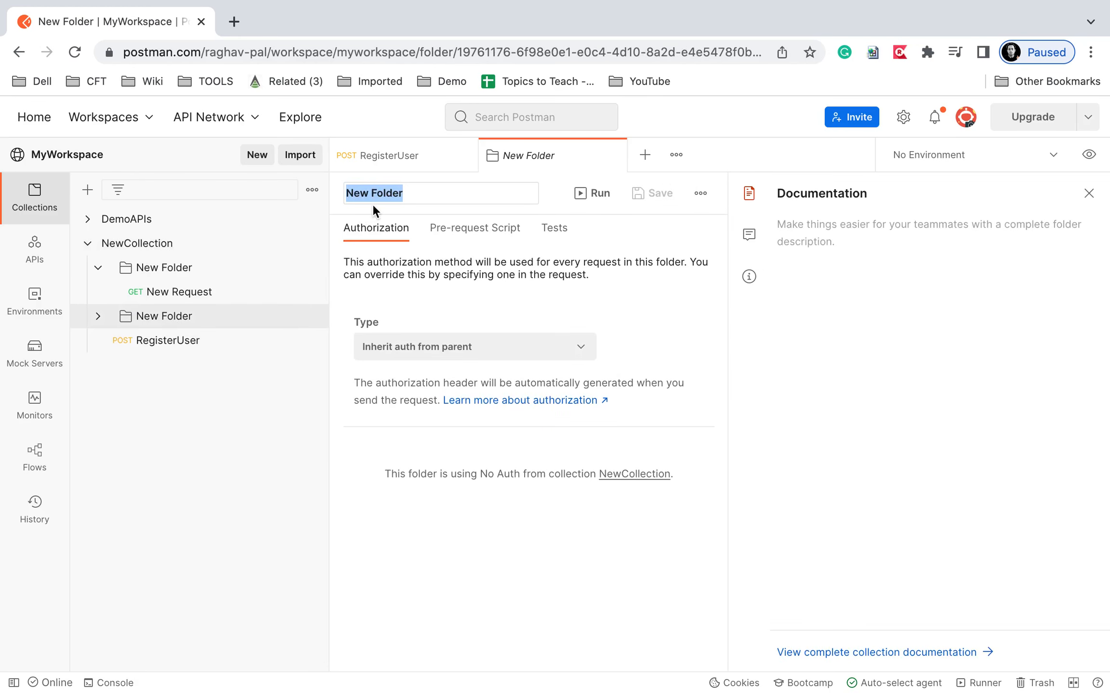
type("DataDrivenDemo")
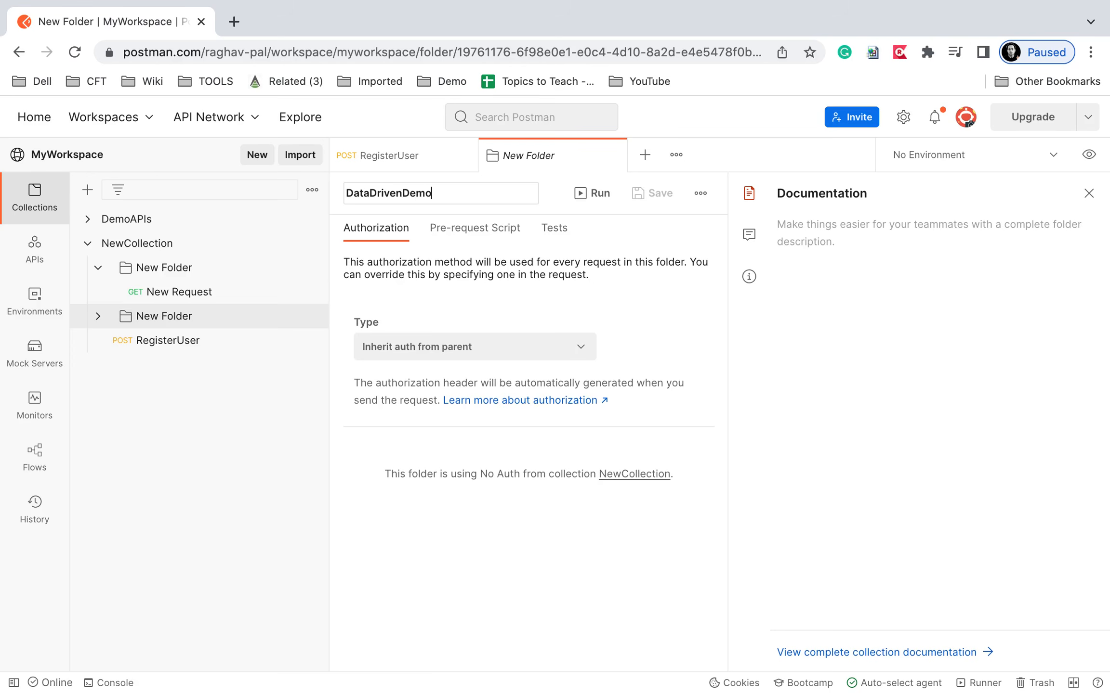
key("Return")
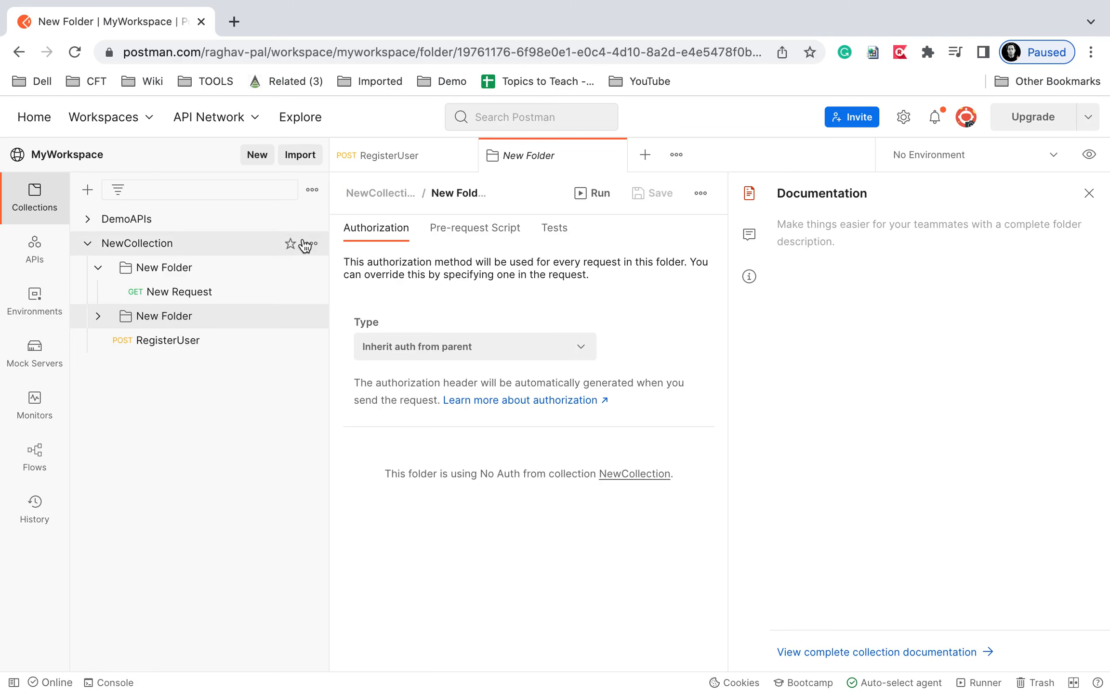
left_click_drag(173, 349, 173, 314)
Expand DataDrivenDemo, collapse New Folder, open RegisterUser and close the folder overview.
left_click(98, 316)
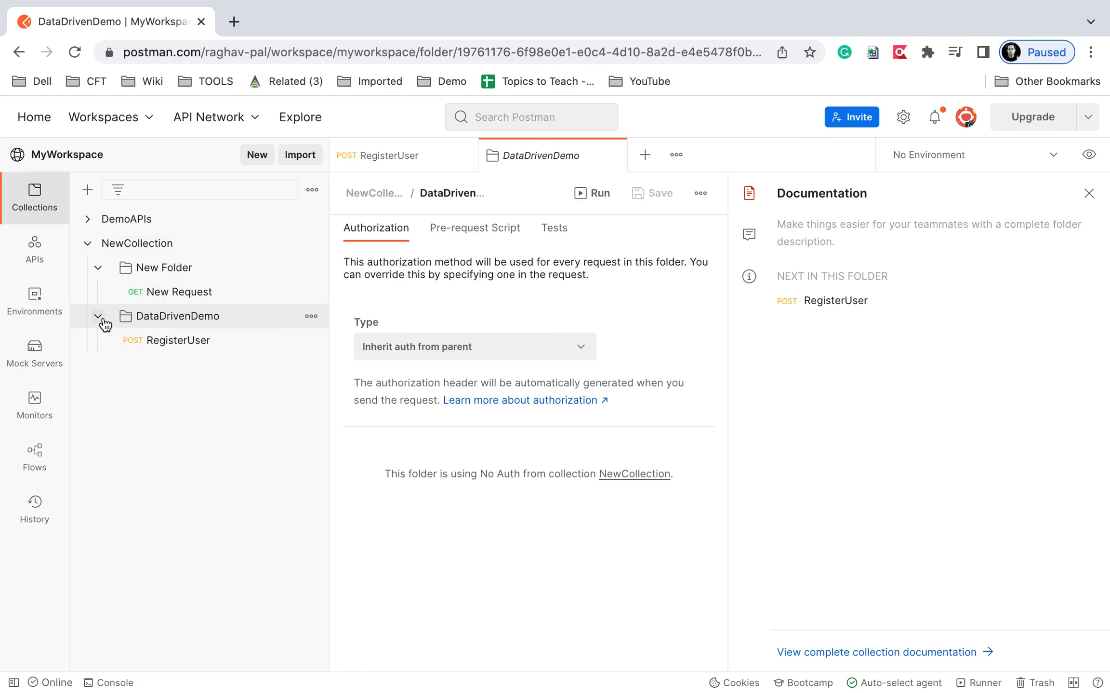
left_click(98, 268)
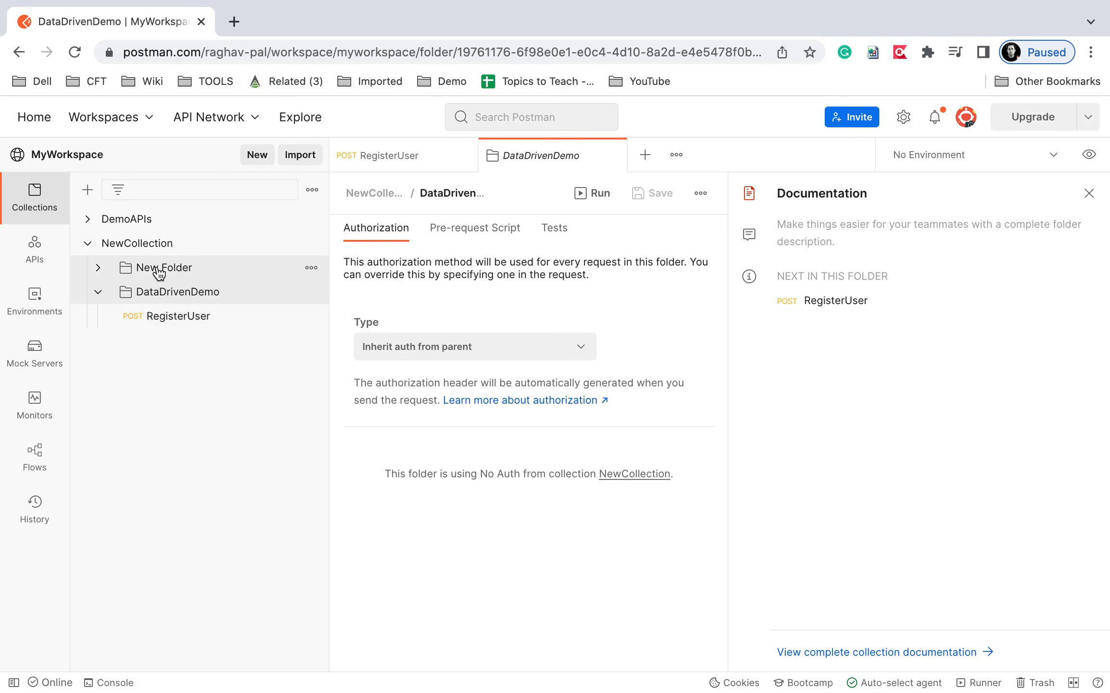
left_click(426, 159)
left_click(613, 155)
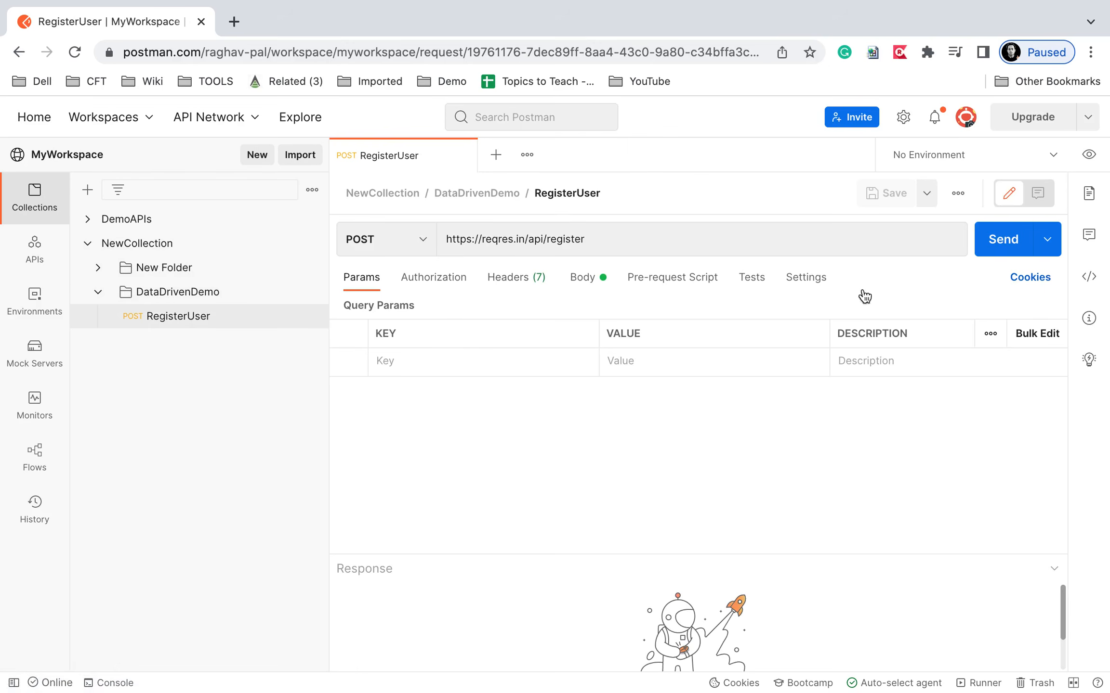
Send RegisterUser, inspect its JSON response, then resend to the /api/register/qa URL.
left_click(988, 232)
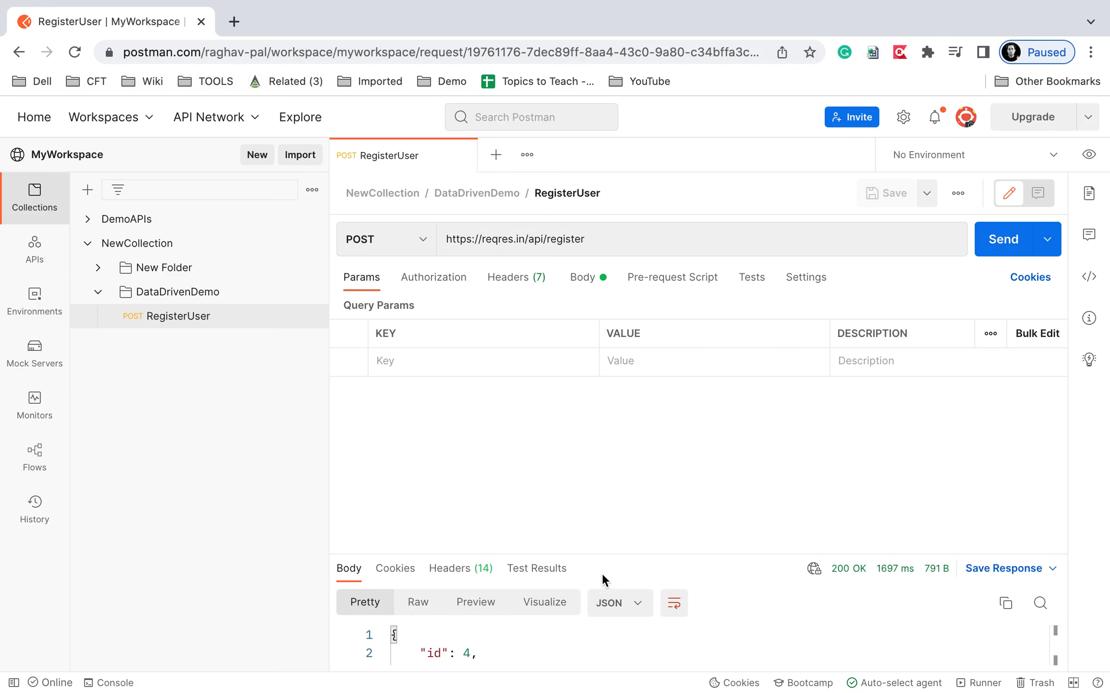
left_click_drag(598, 552, 609, 411)
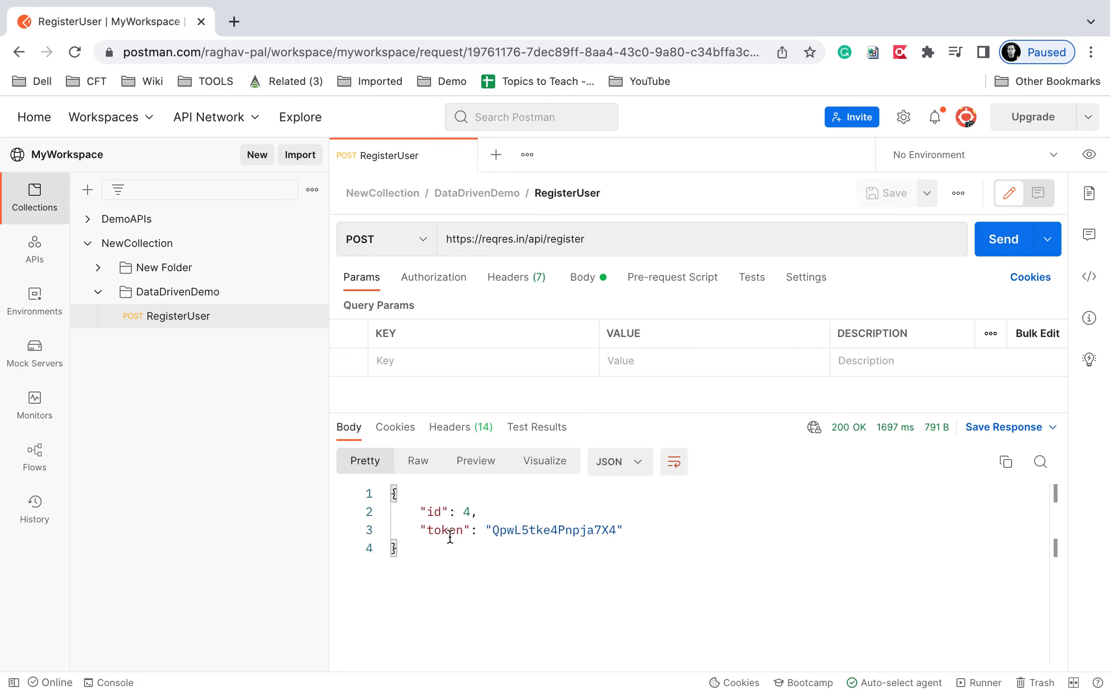
left_click_drag(448, 558, 395, 492)
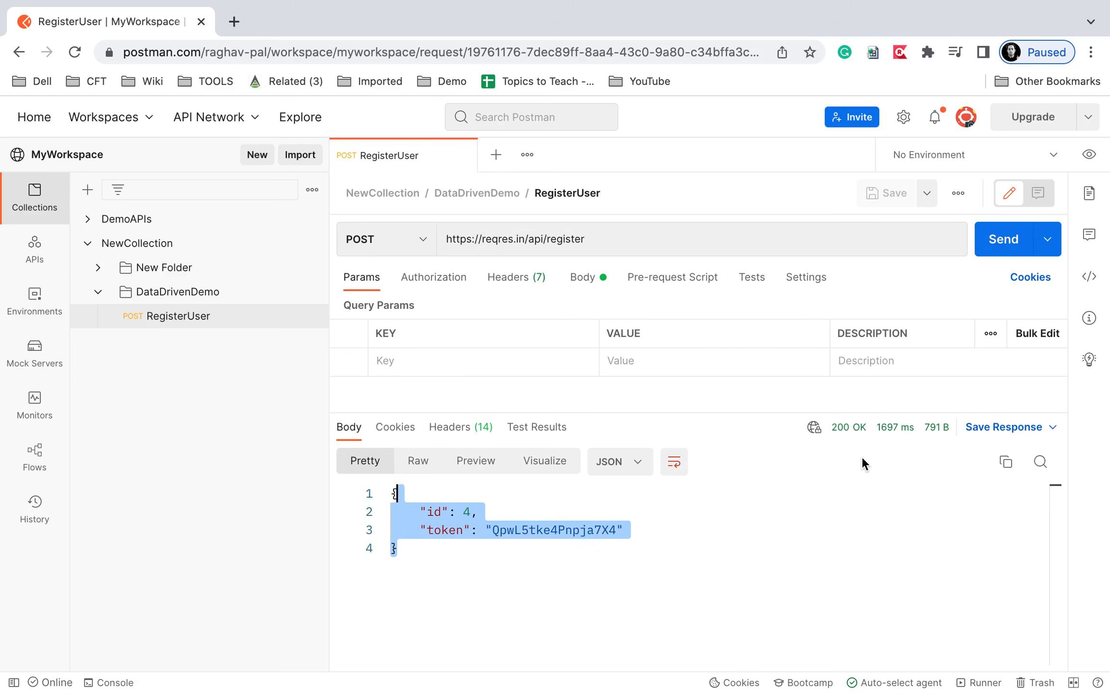
key("ctrl+a")
key("ctrl+z")
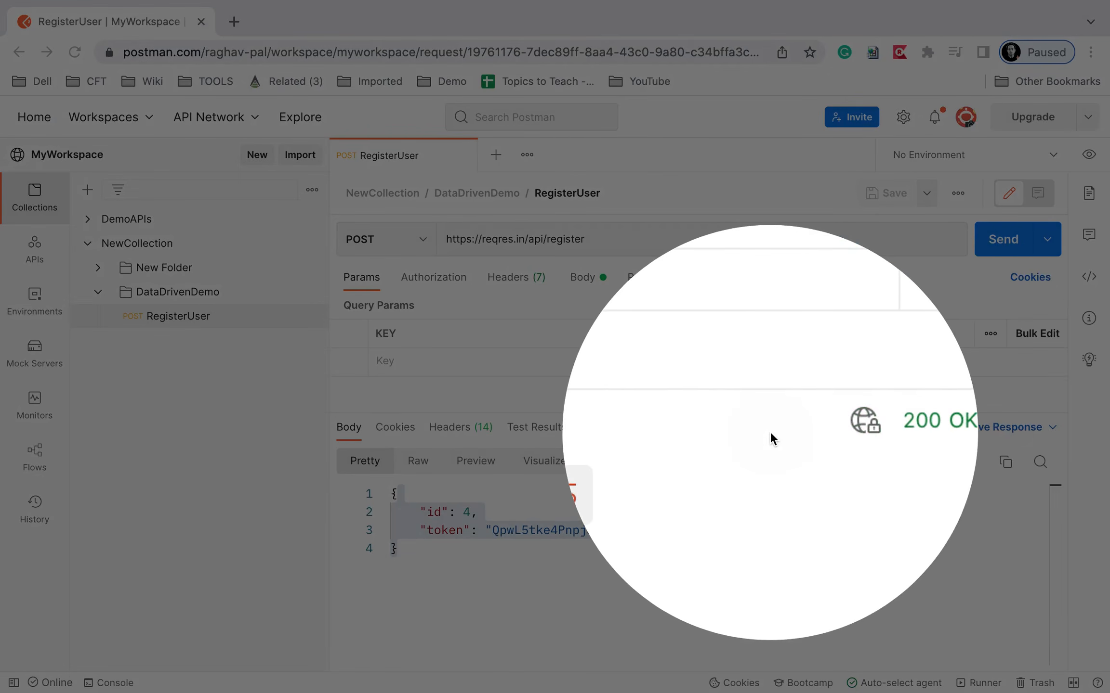
key("Escape")
left_click(595, 239)
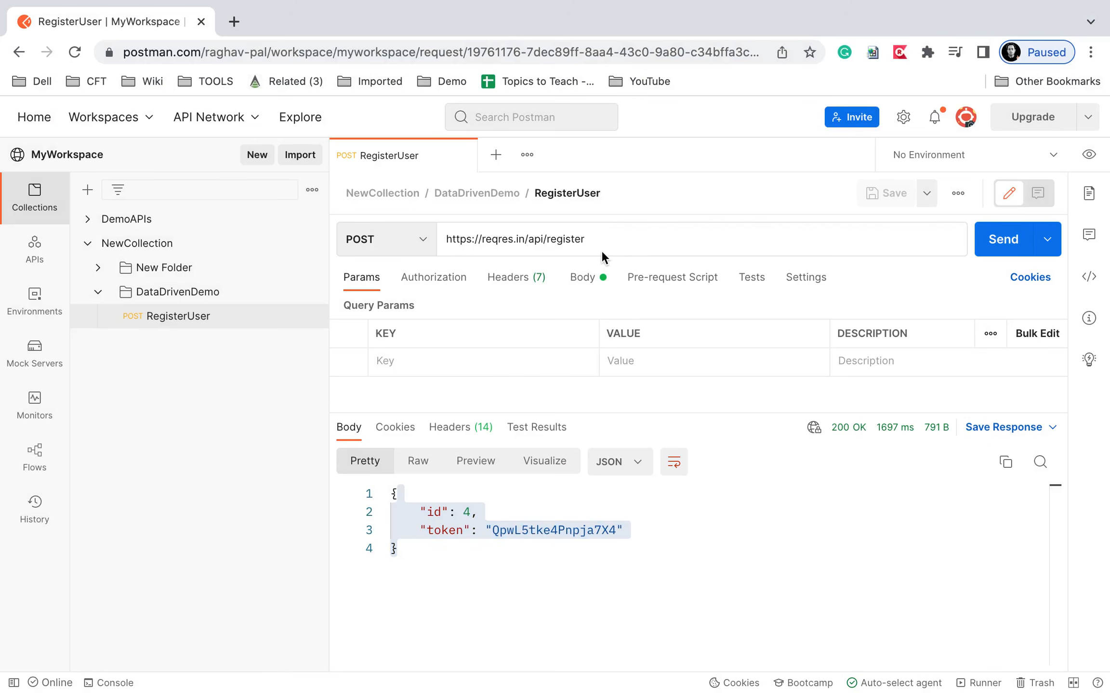
type("/")
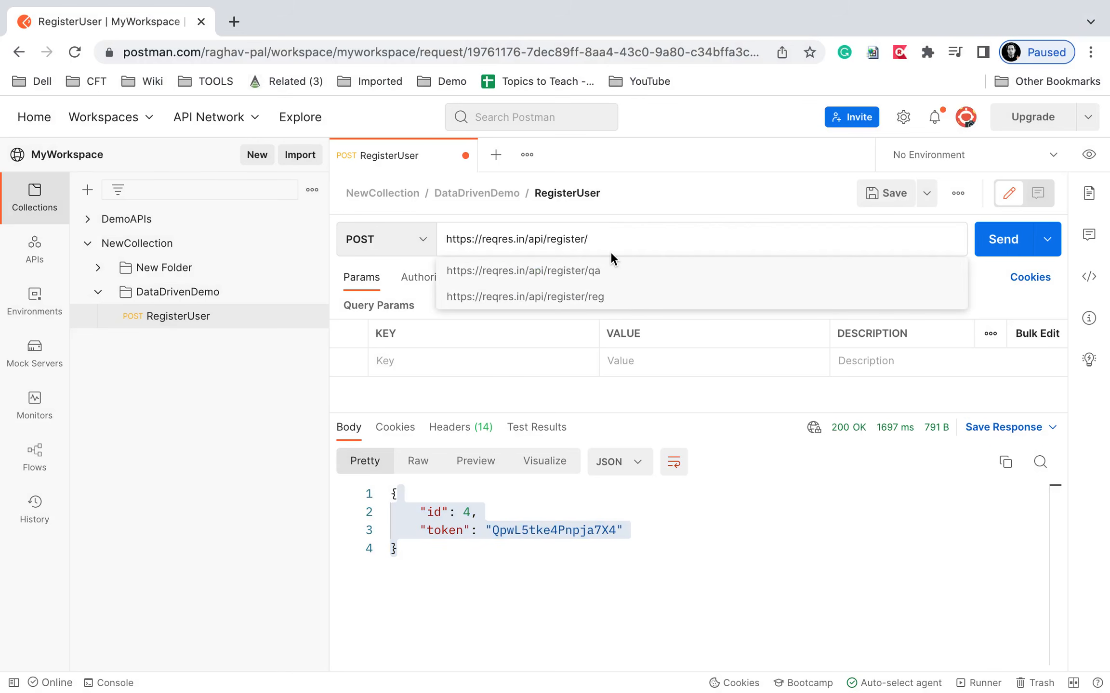
type("q")
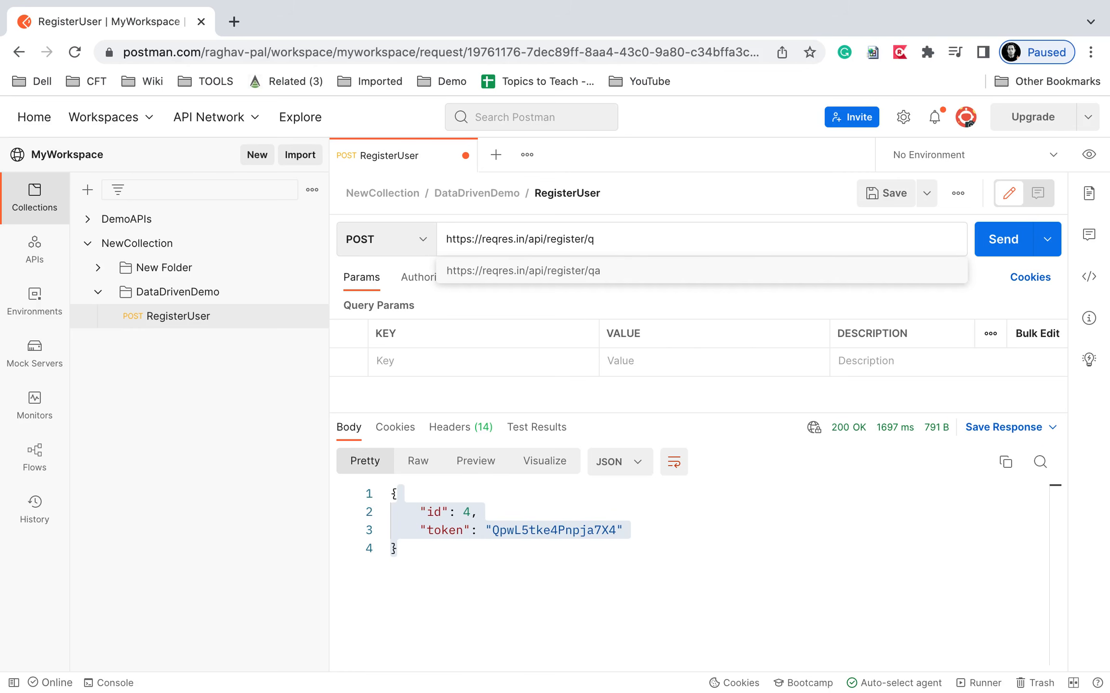
type("a")
left_click(999, 242)
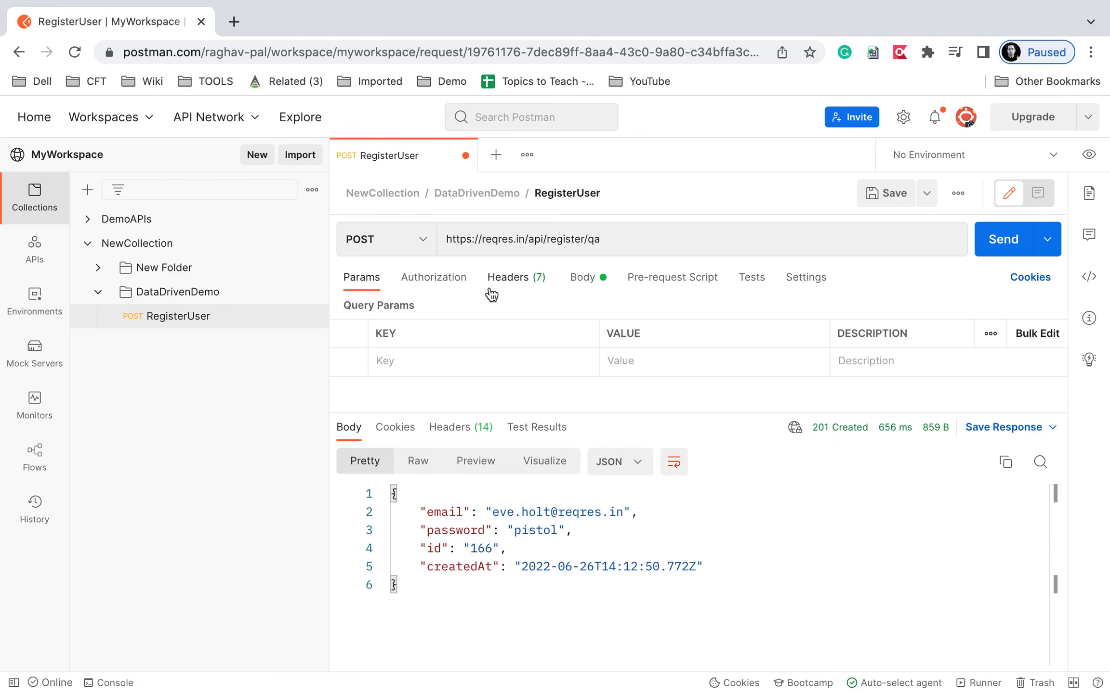
Replace the body's e-mail name and password with new values, save, and send for 201 Created.
left_click(582, 279)
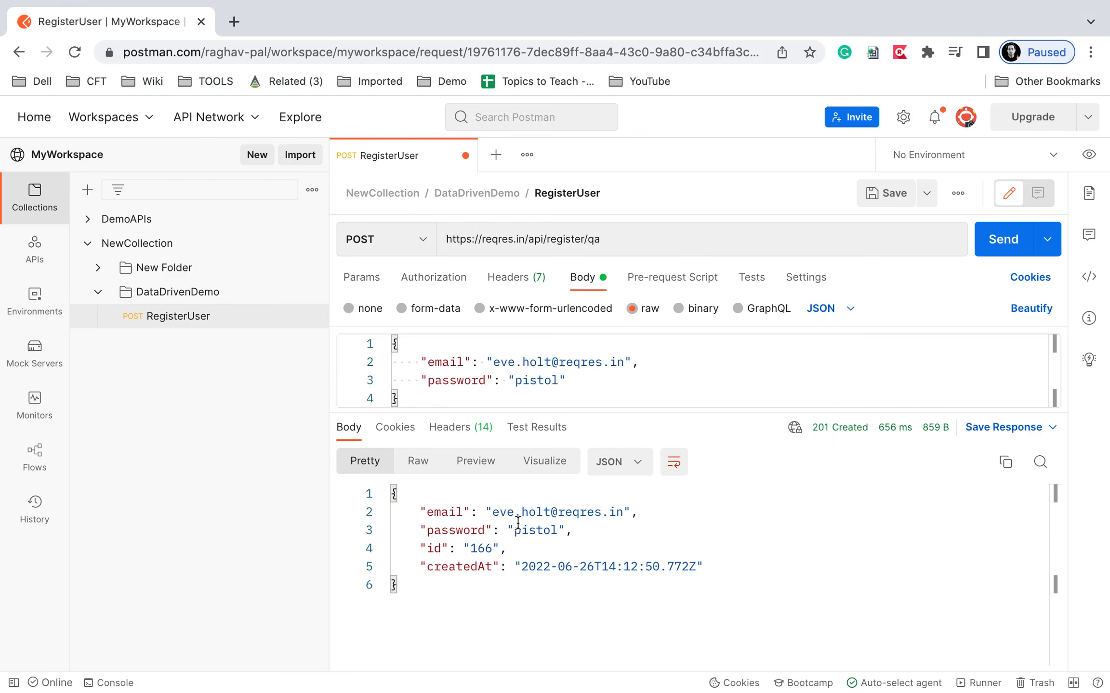
left_click_drag(550, 361, 493, 362)
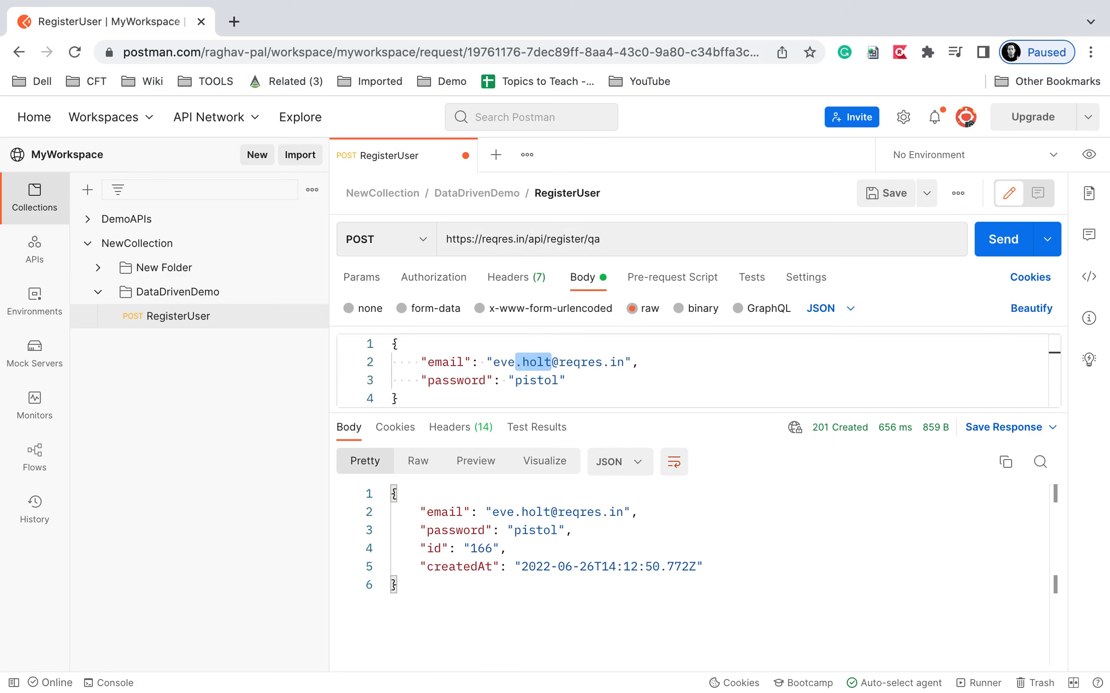
type("raghav")
double_click(534, 380)
type("sword")
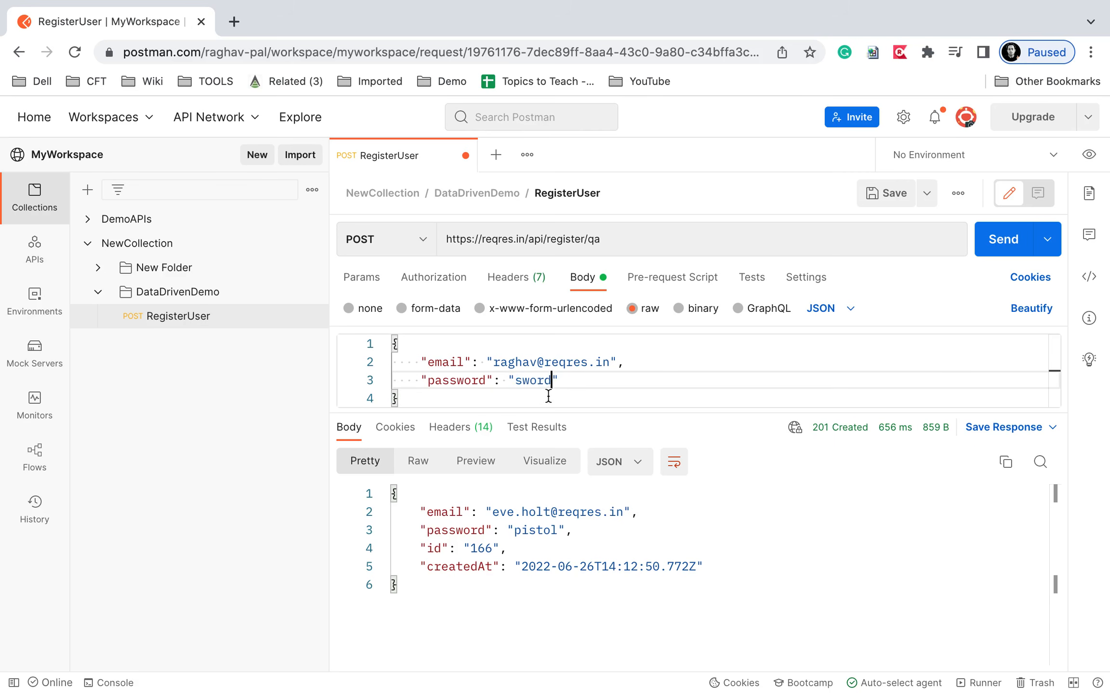
left_click(887, 193)
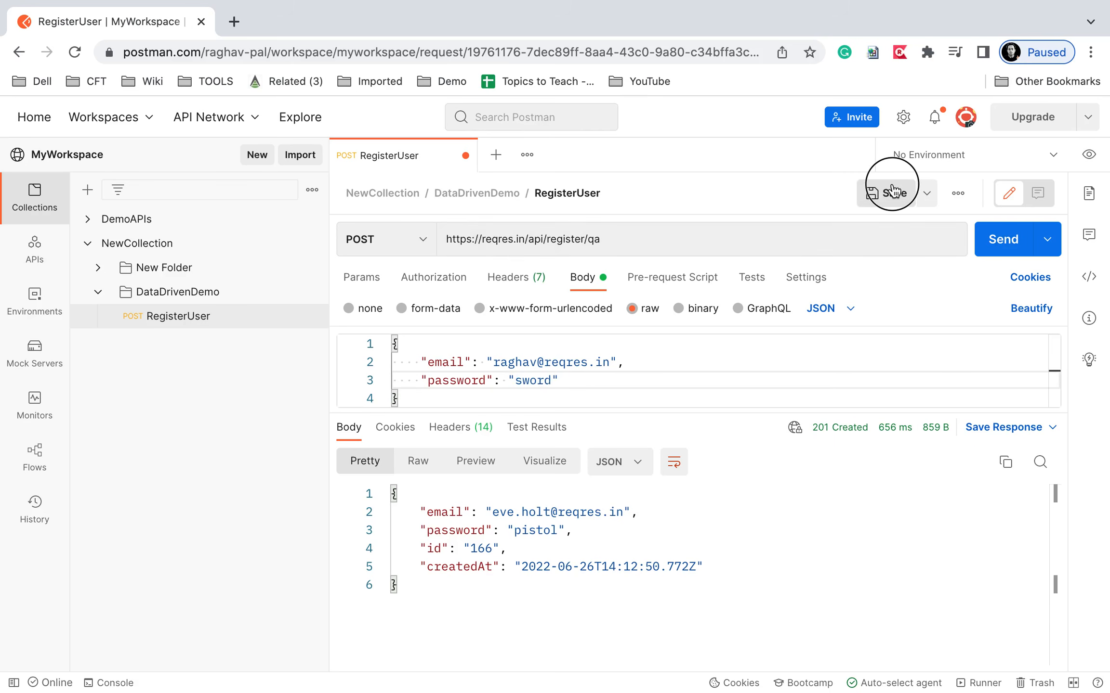
left_click(987, 239)
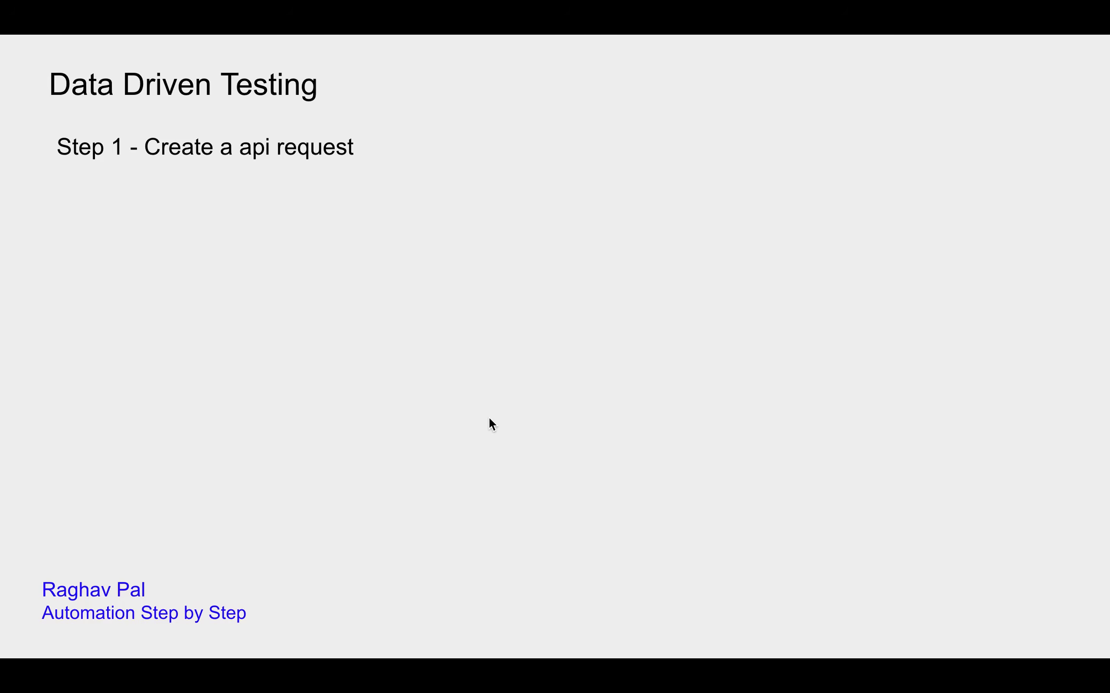
Reveal 'Step 2 - Create variables and refer in request' on the slide, then return to Postman.
left_click(489, 418)
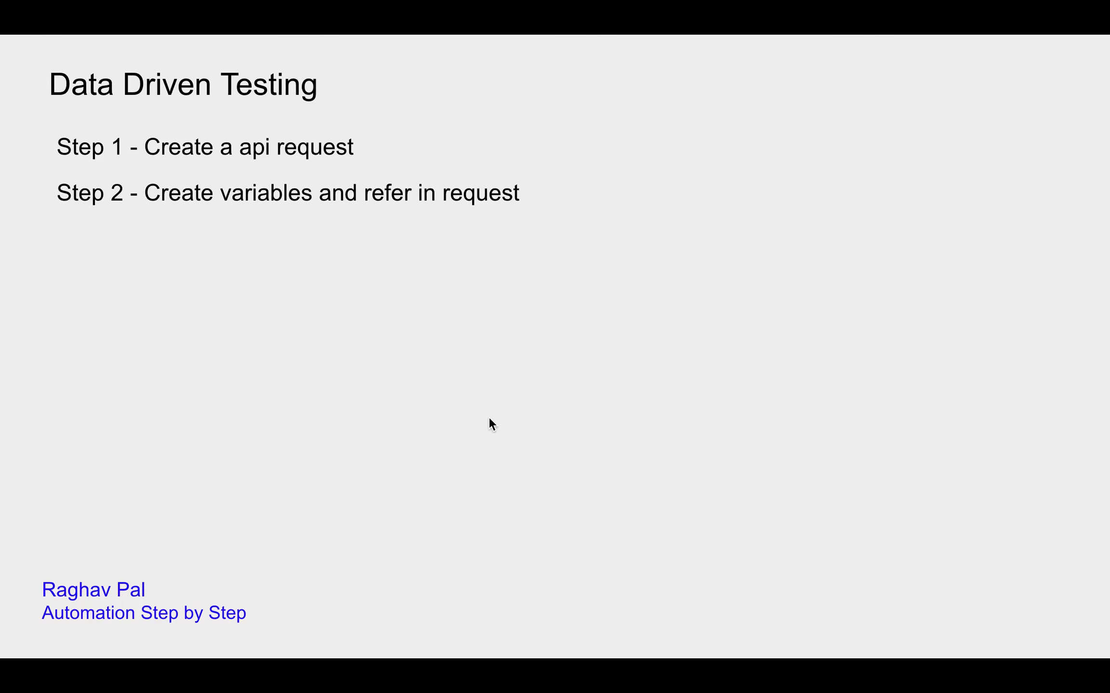
key("ctrl+Right")
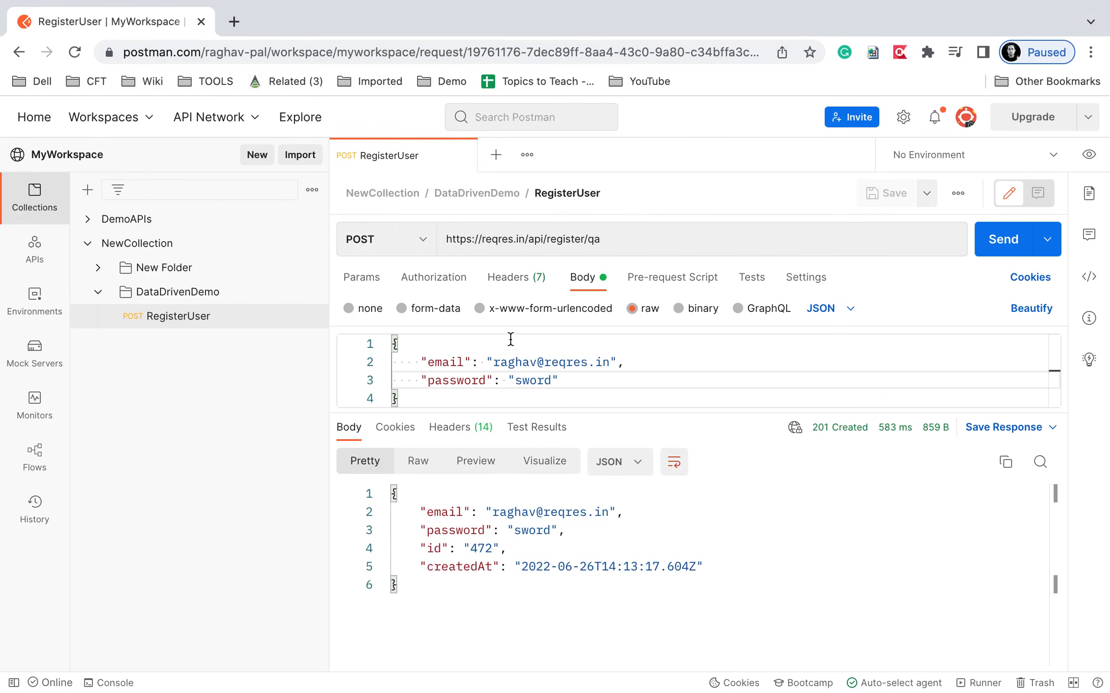
Drag the body/response divider down to enlarge the request body editor.
left_click_drag(700, 414, 699, 550)
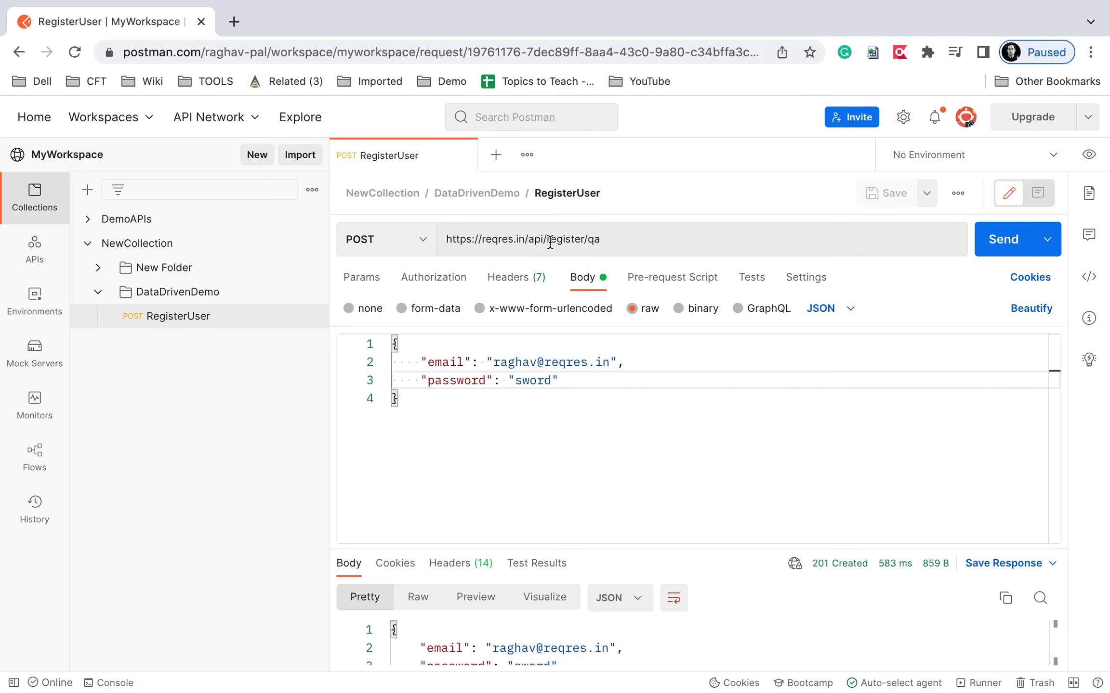
left_click_drag(529, 239, 630, 239)
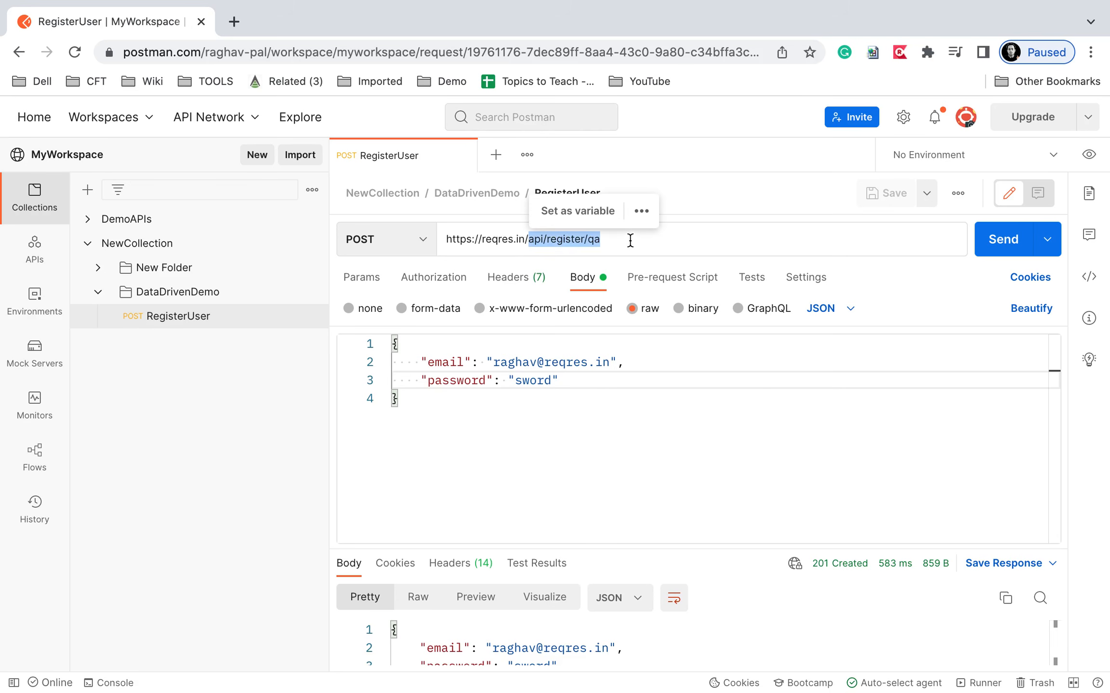
type("{{")
key("Escape")
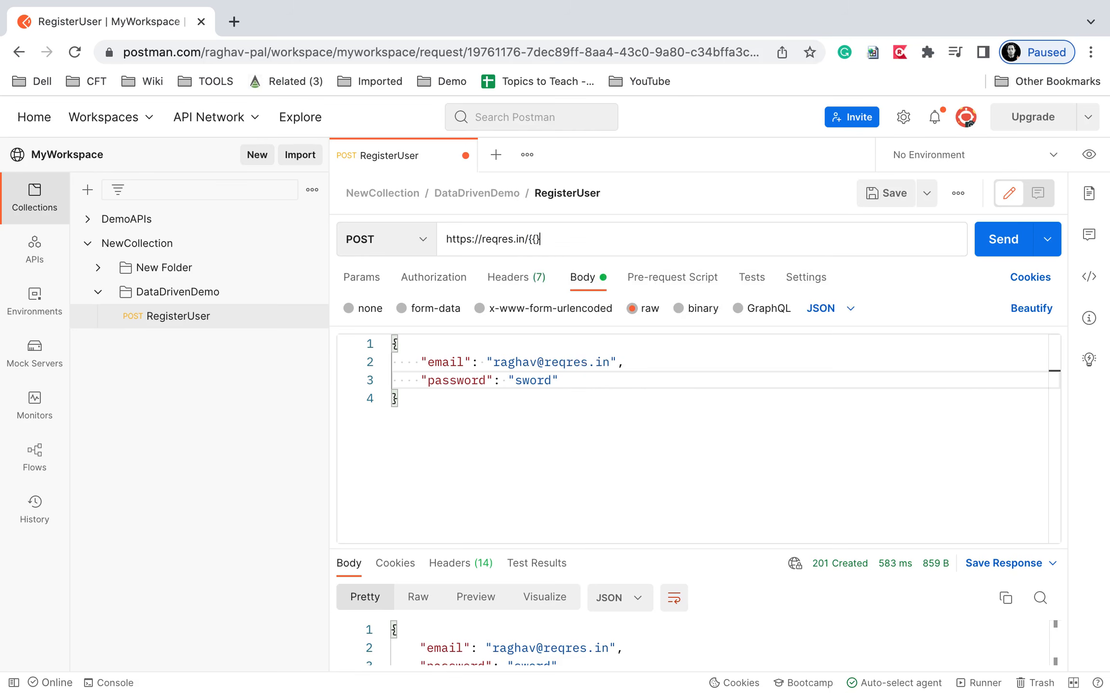
key("Left")
key("Left")
type("endpoint")
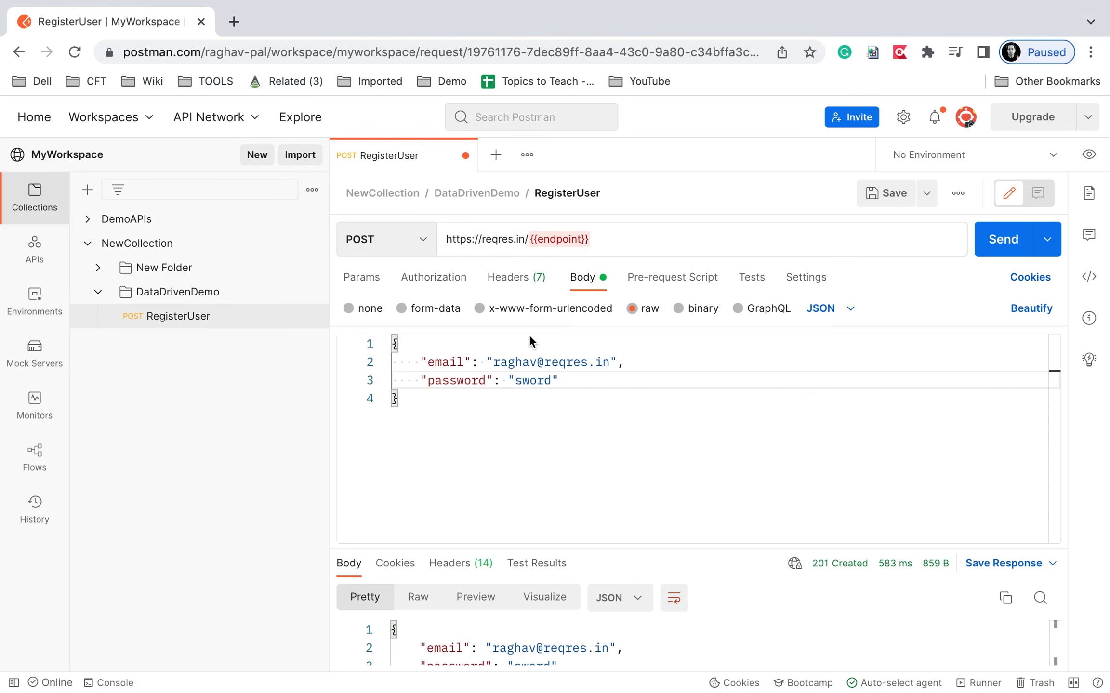
left_click(497, 362)
Replace the body's email and password values with {{email}} and {{password}}, then leave Postman.
left_click_drag(609, 362, 486, 361)
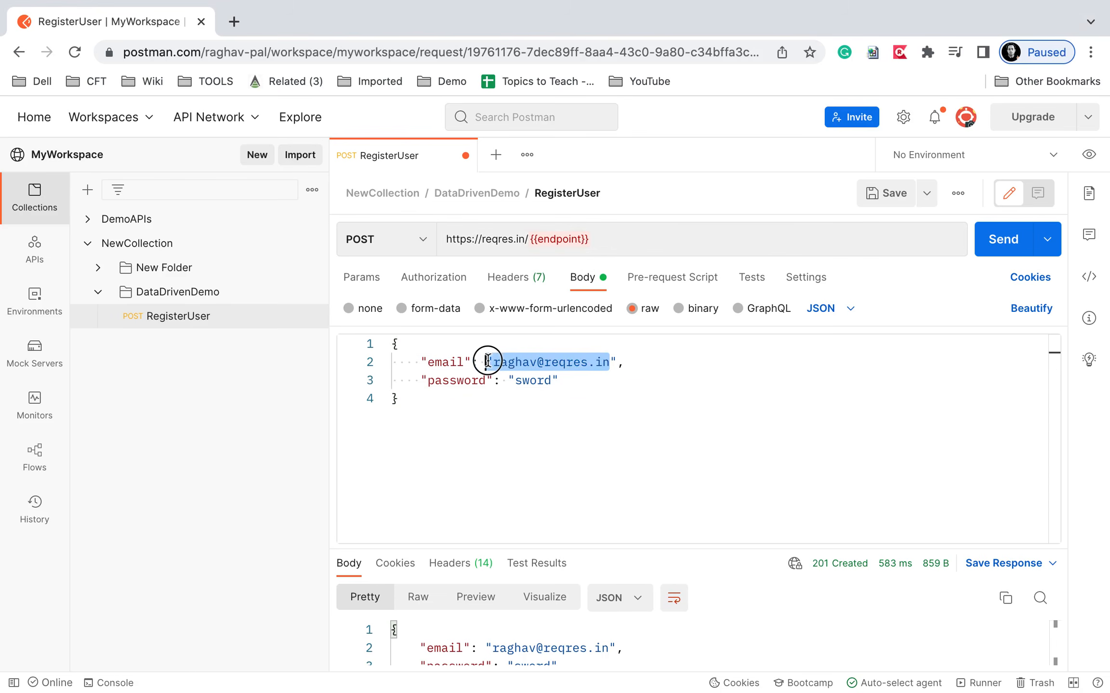
type("{{")
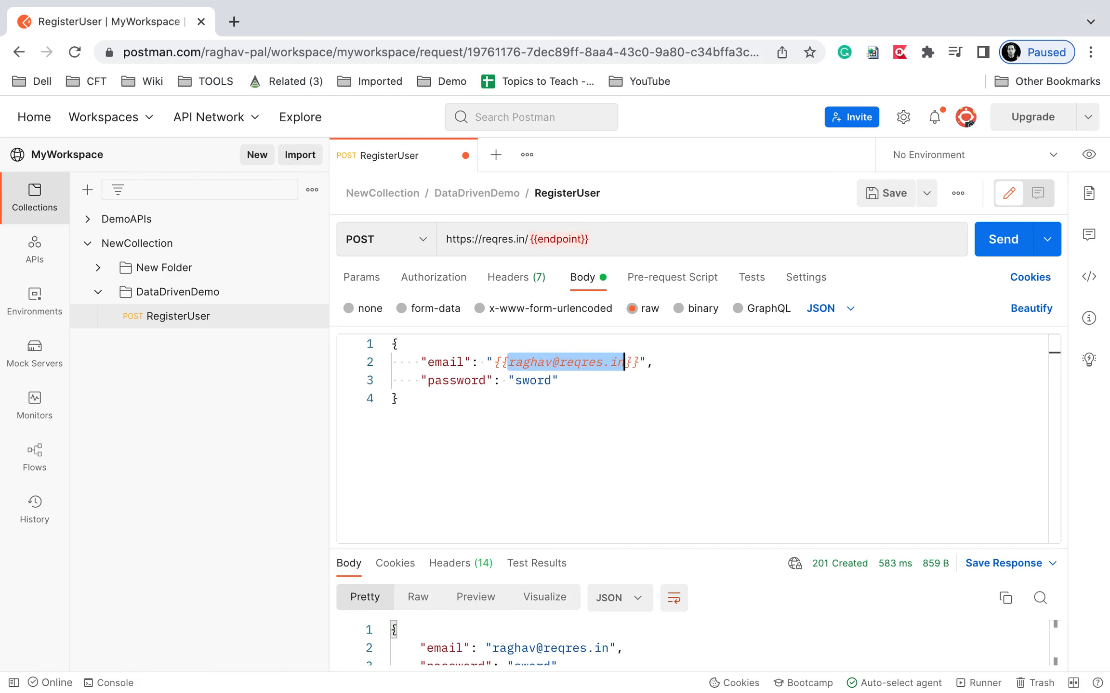
type("email")
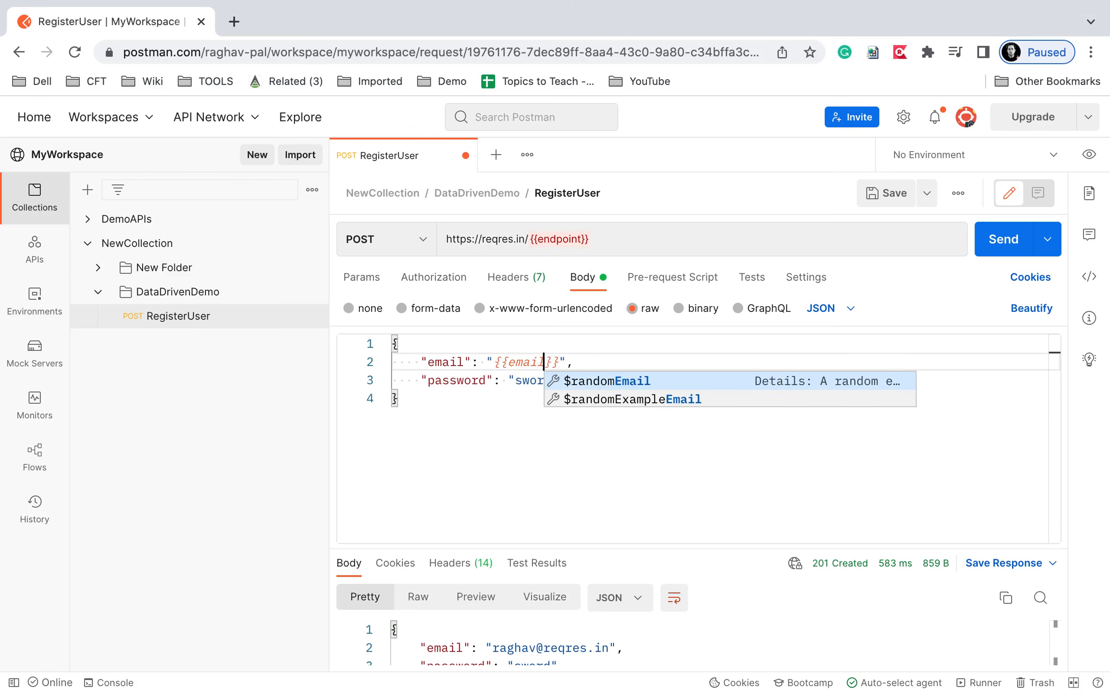
left_click(446, 469)
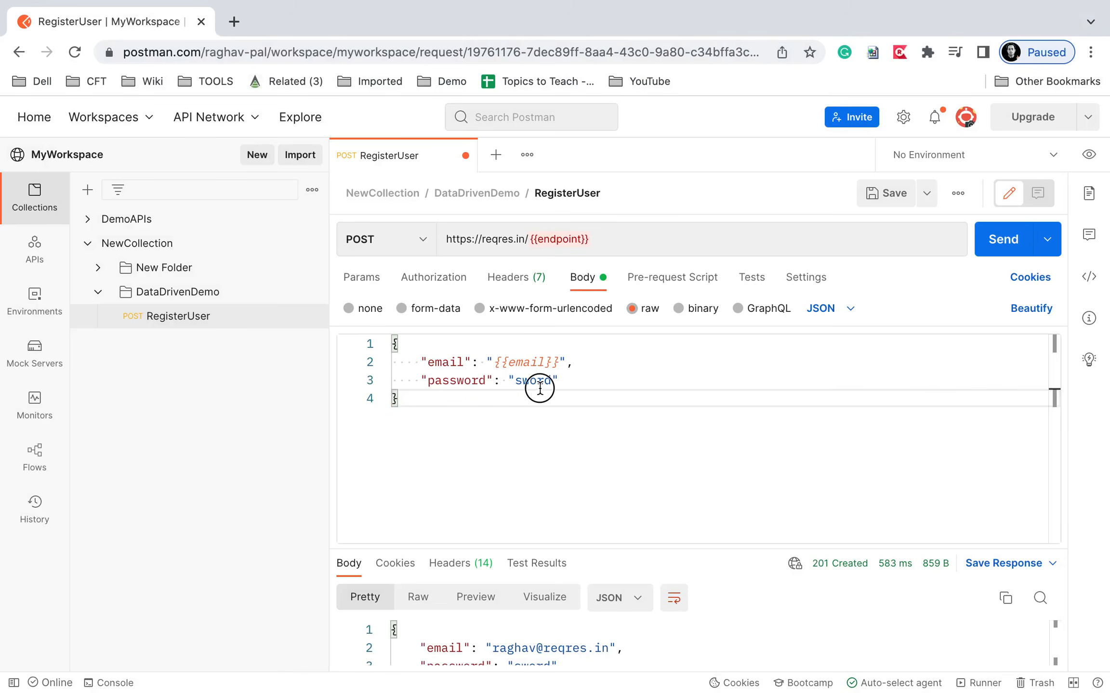
double_click(536, 384)
type("{{p")
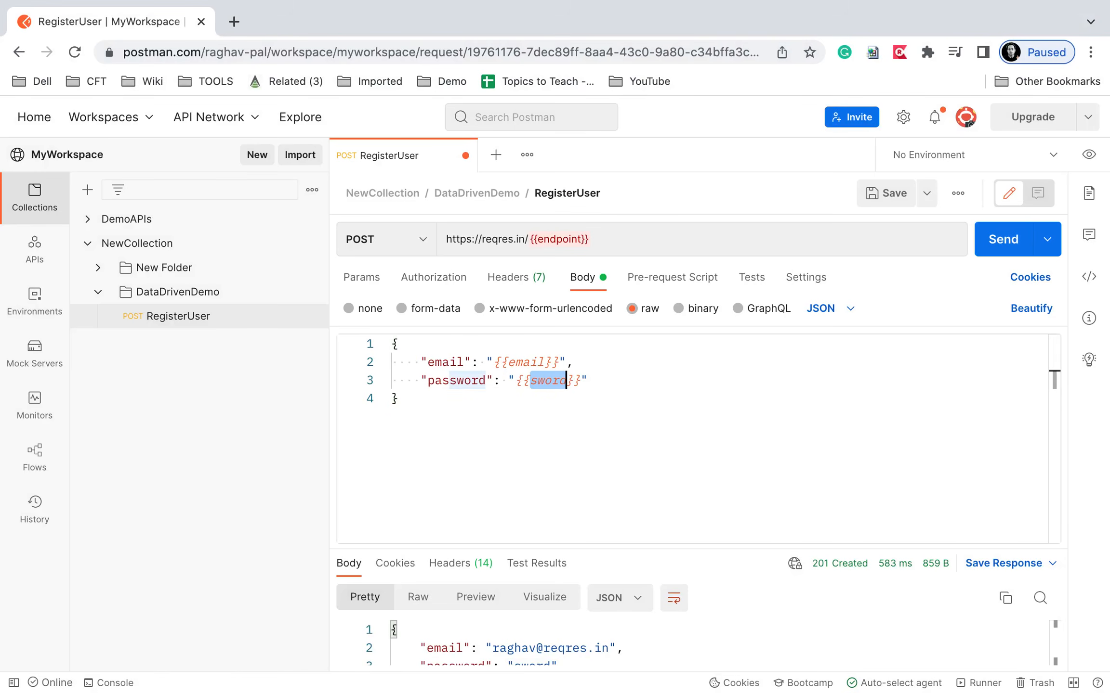
type("assword")
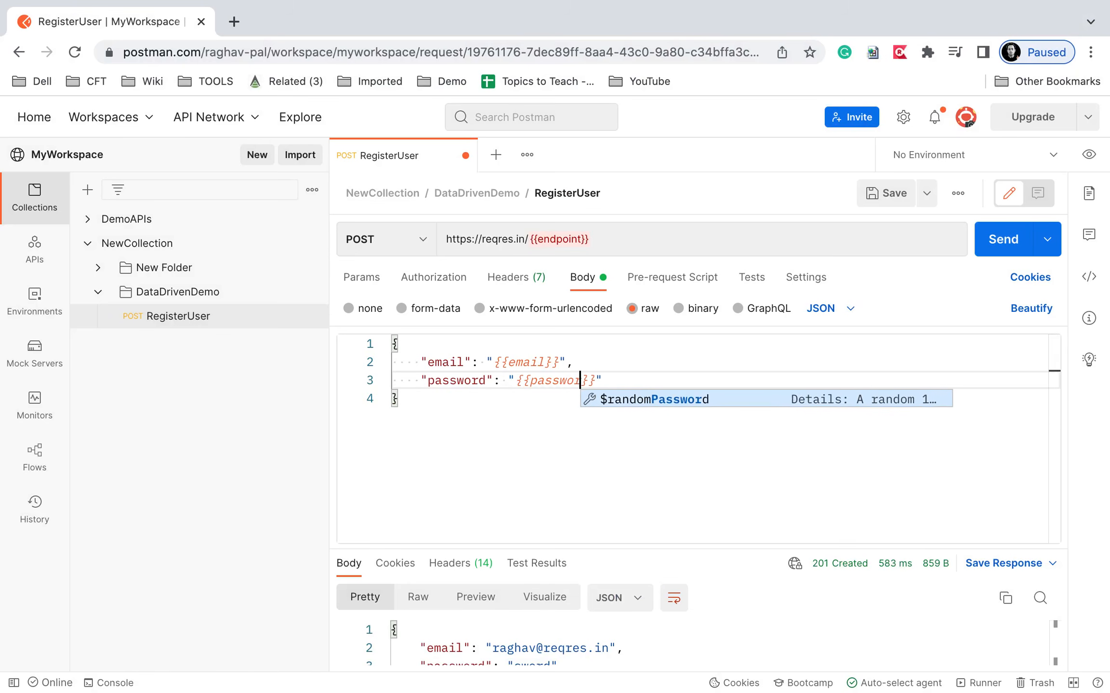
left_click(561, 455)
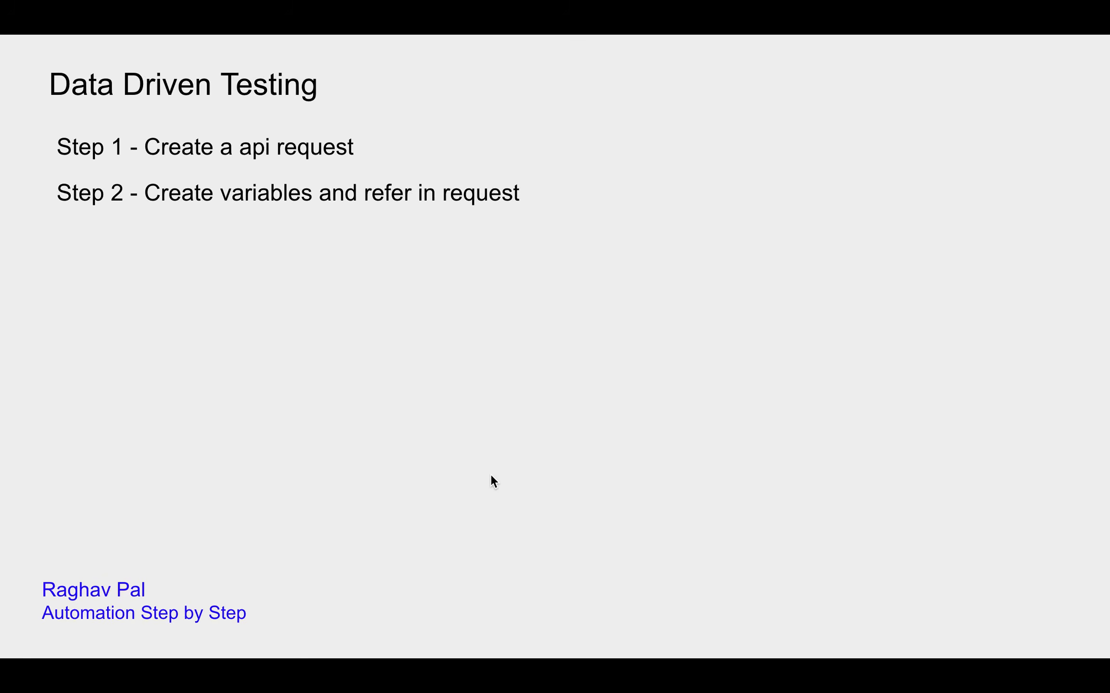
key("Right")
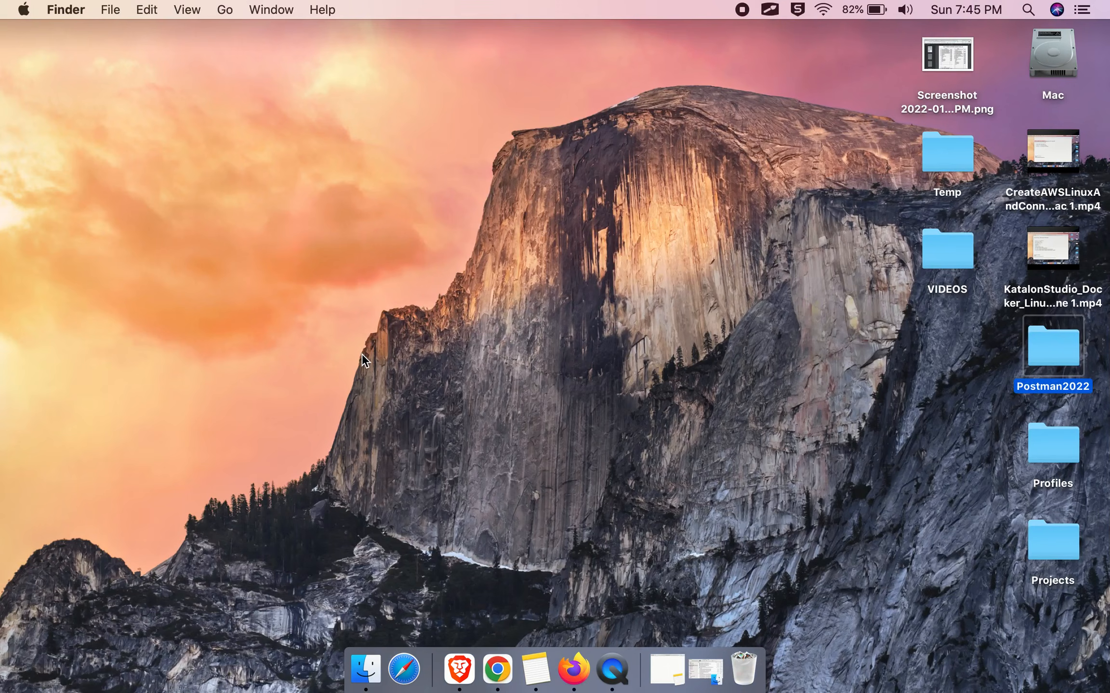
In the Postman 2022 note, list the spreadsheet steps: Excel Worksheet, Add data, Save as .csv extension.
key("super+space")
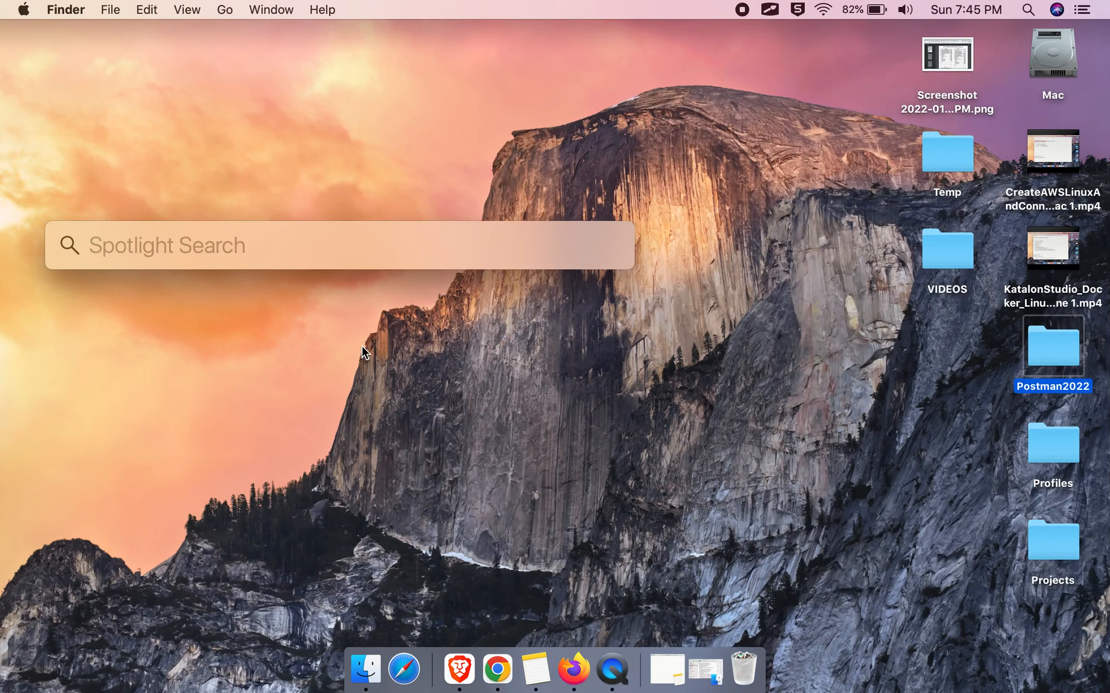
key("Escape")
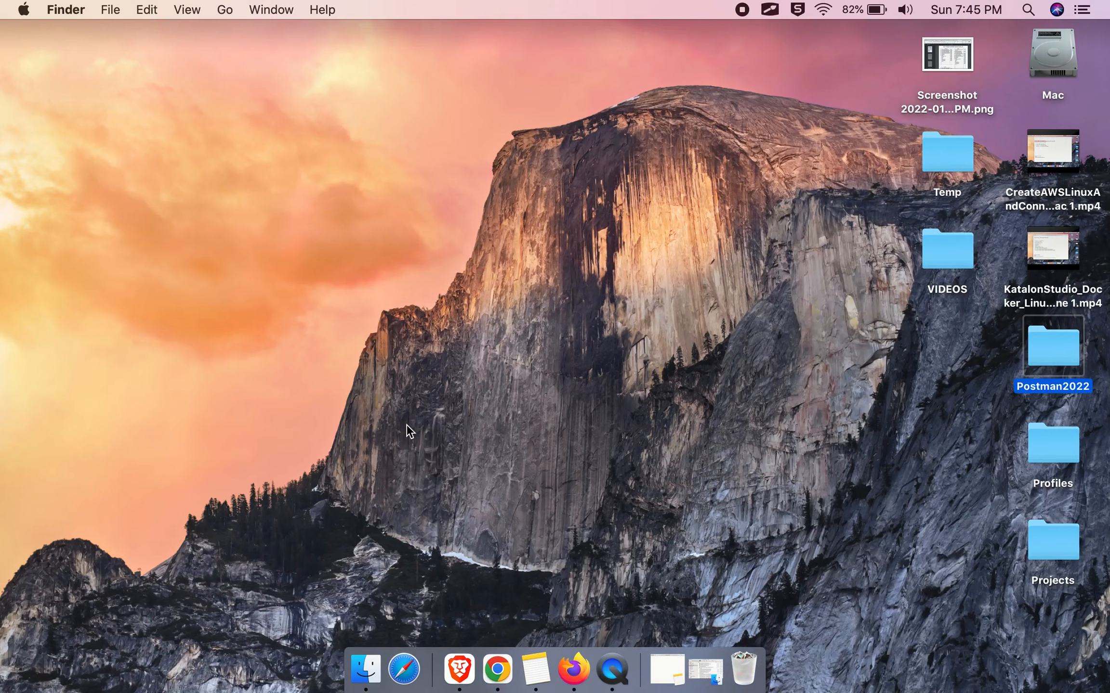
left_click(662, 667)
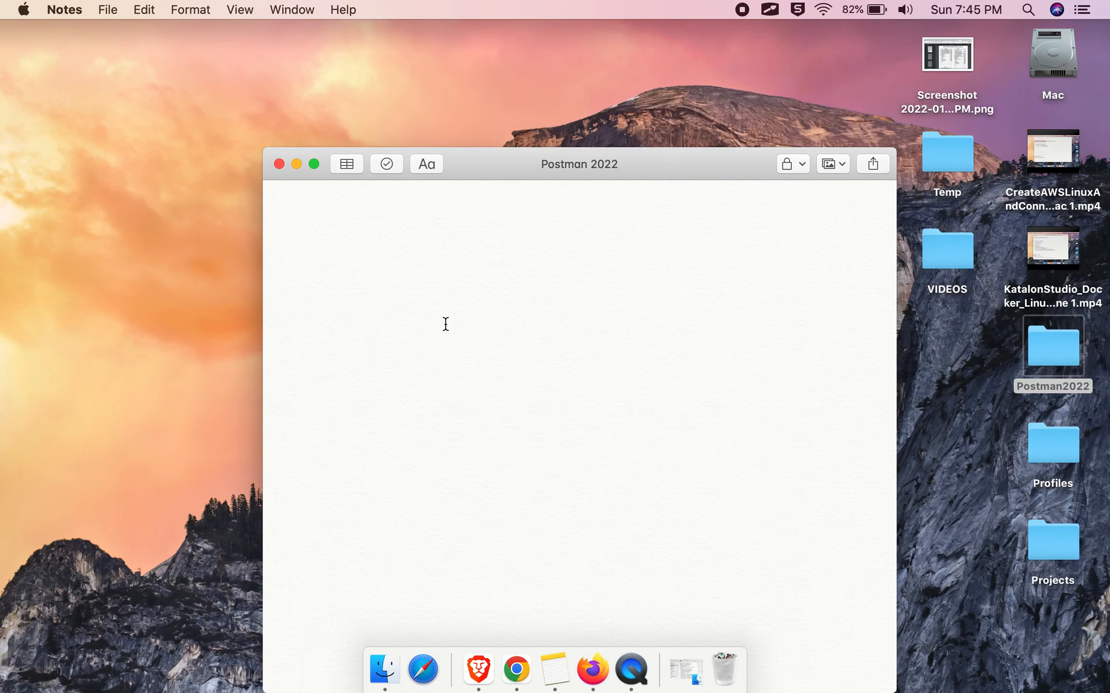
type("Excel")
type(" Wopr")
key("BackSpace")
key("BackSpace")
type("rksheet")
key("Return")
type("Add data")
key("Return")
type("S")
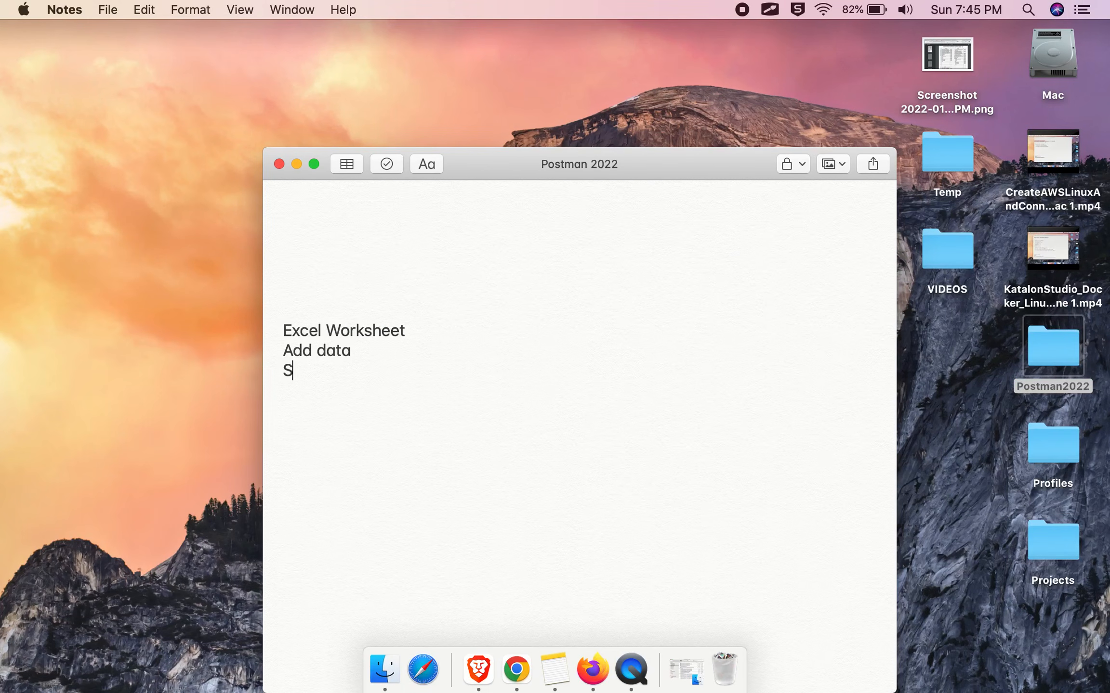
type("ave as .csv exten")
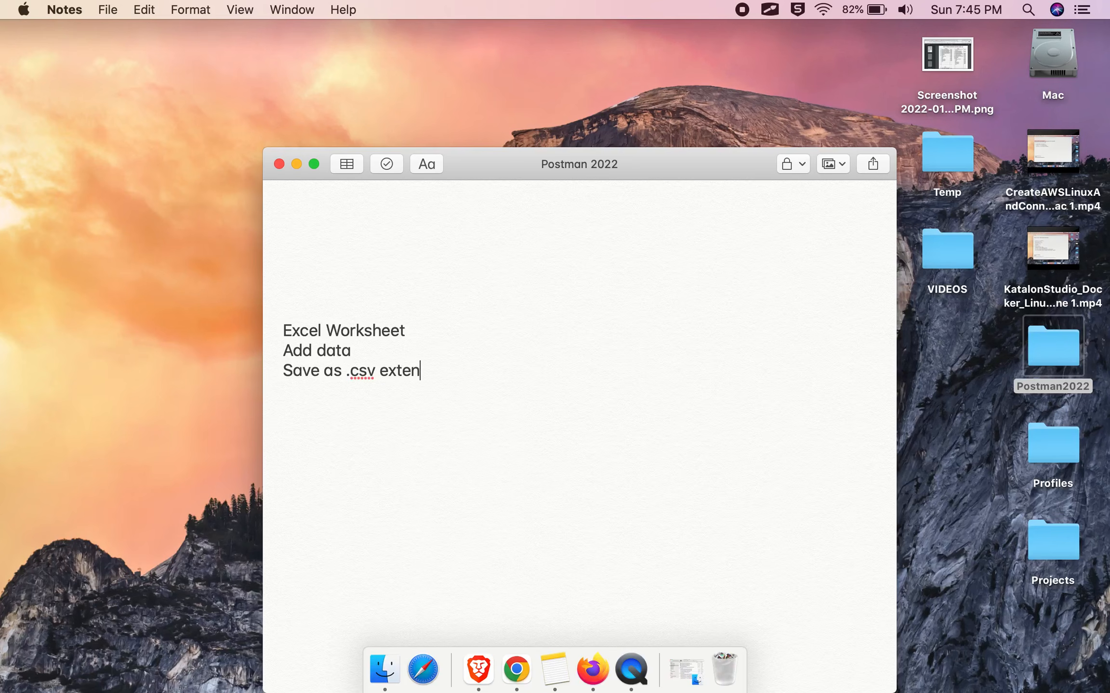
type("sion")
Add the text-editor steps: Open any notepad, Add data (comma separated format), Save with .csv extension.
key("Return")
key("Return")
type("Open any ")
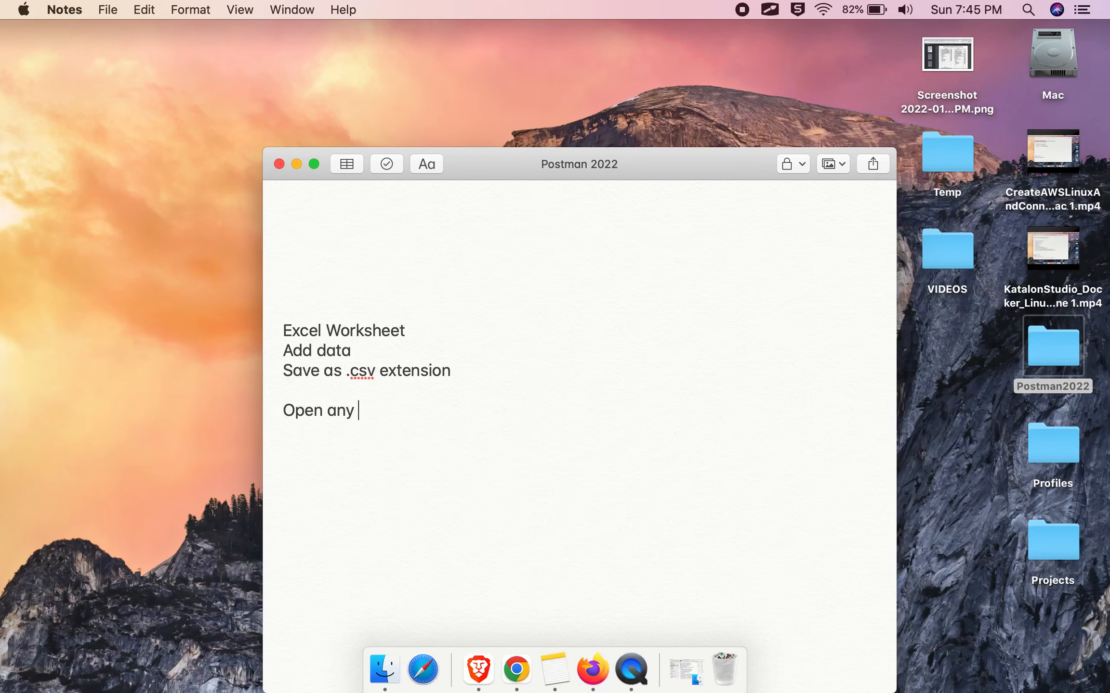
type("notepad")
key("Return")
type("Add")
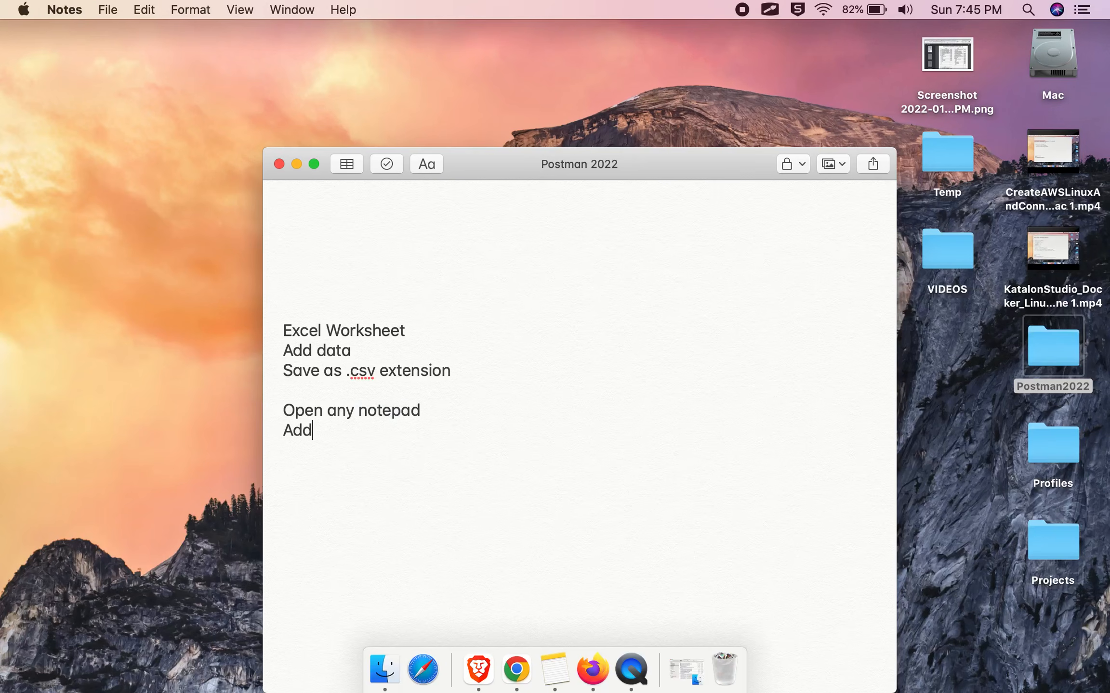
type(" data (comma separated format)")
key("Return")
type("Save with .csv extension")
left_click_drag(564, 165, 561, 93)
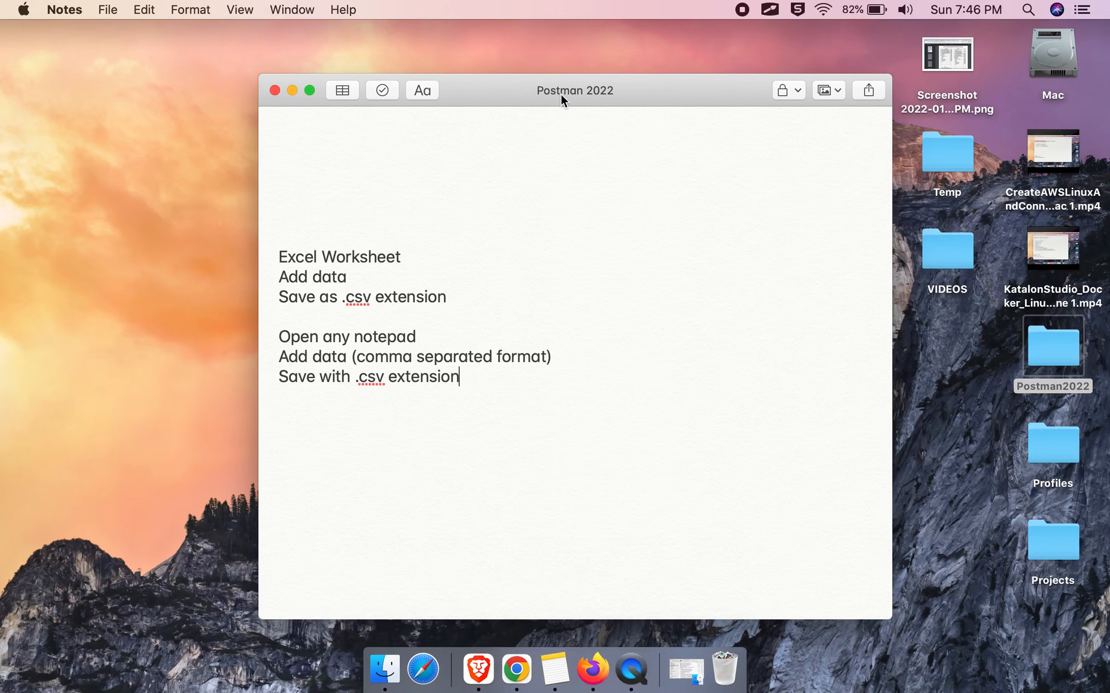
Launch Numbers from Spotlight by searching 'nu'.
key("super+space")
type("nu")
key("Return")
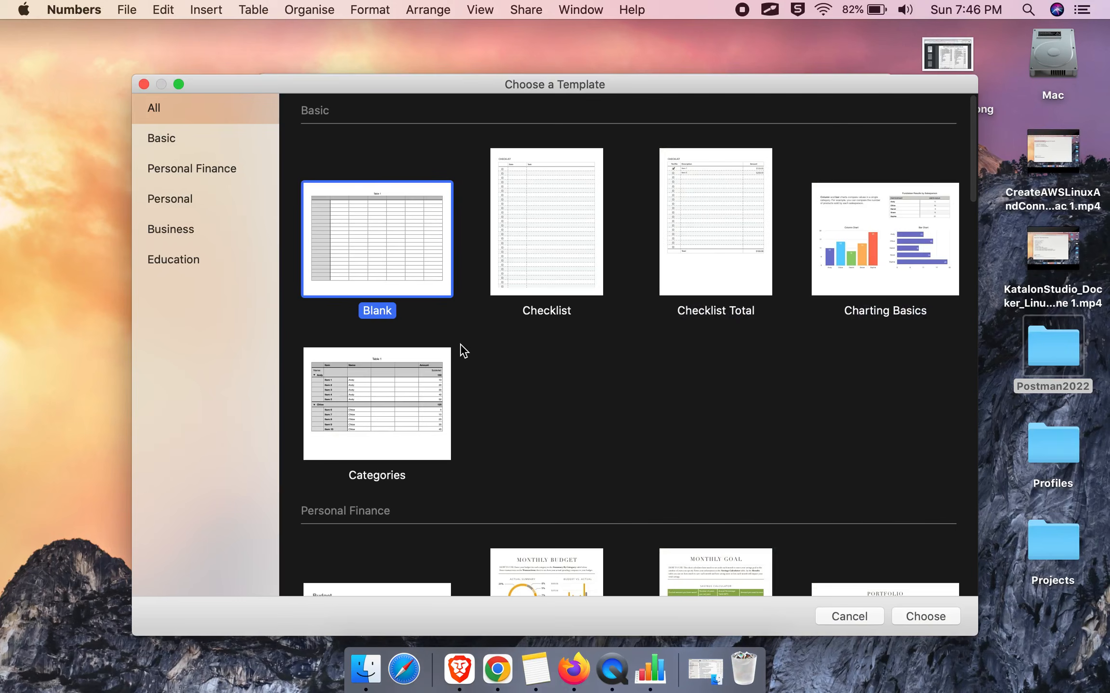
Create a Blank spreadsheet, delete its header row and header column, and hide the table title.
double_click(381, 257)
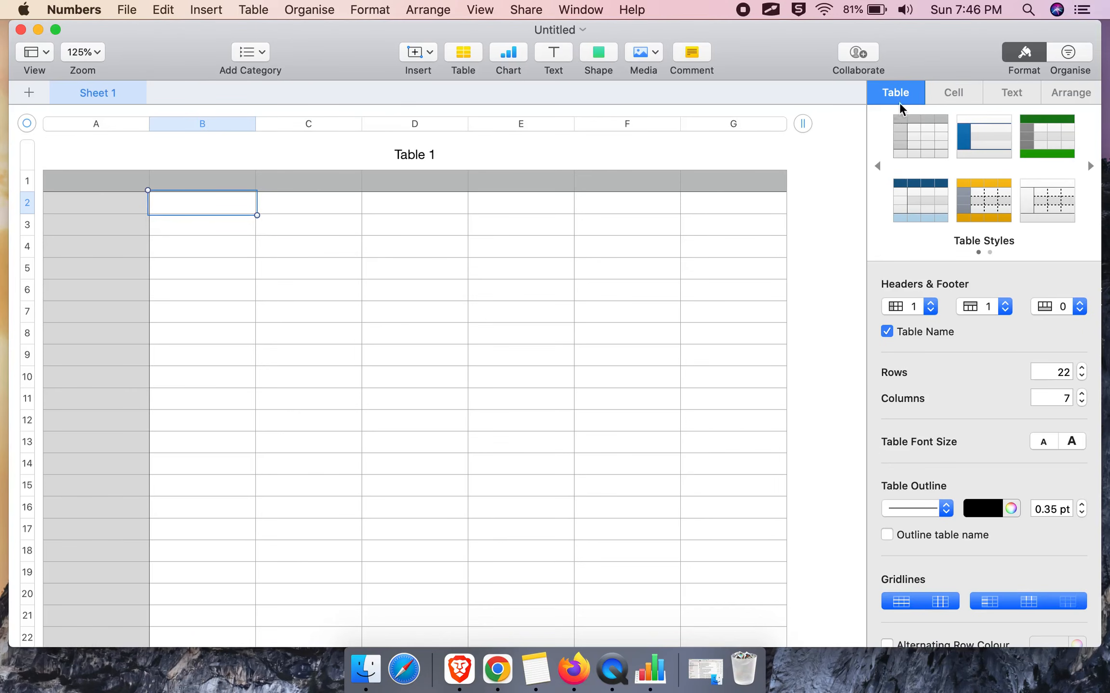
left_click(1025, 52)
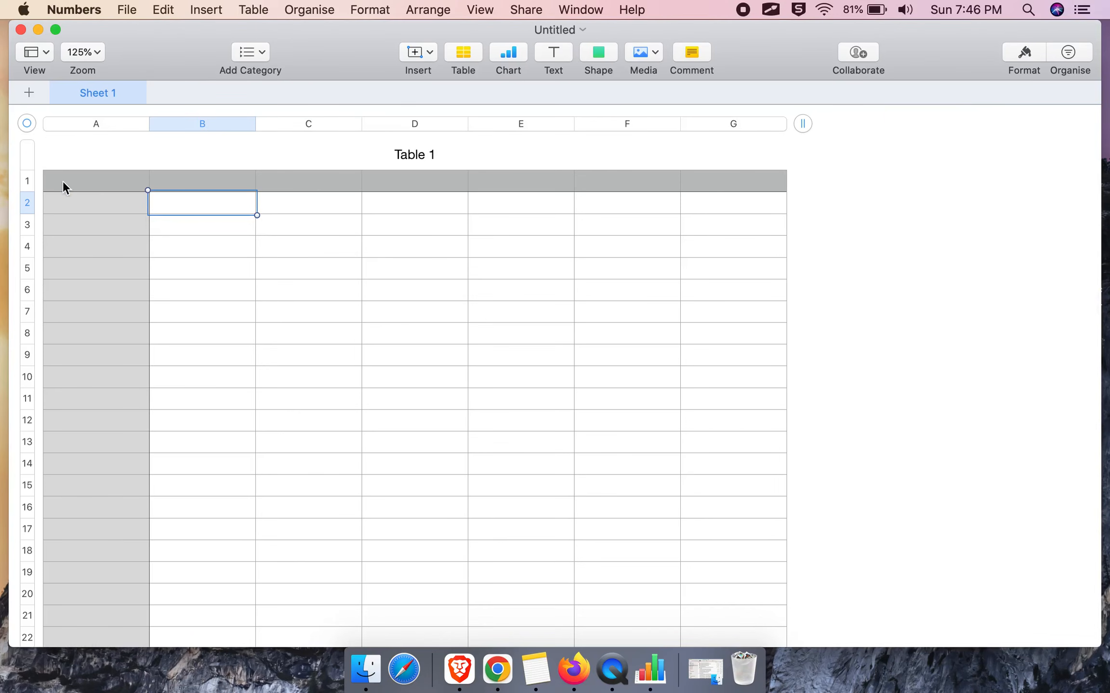
left_click(25, 181)
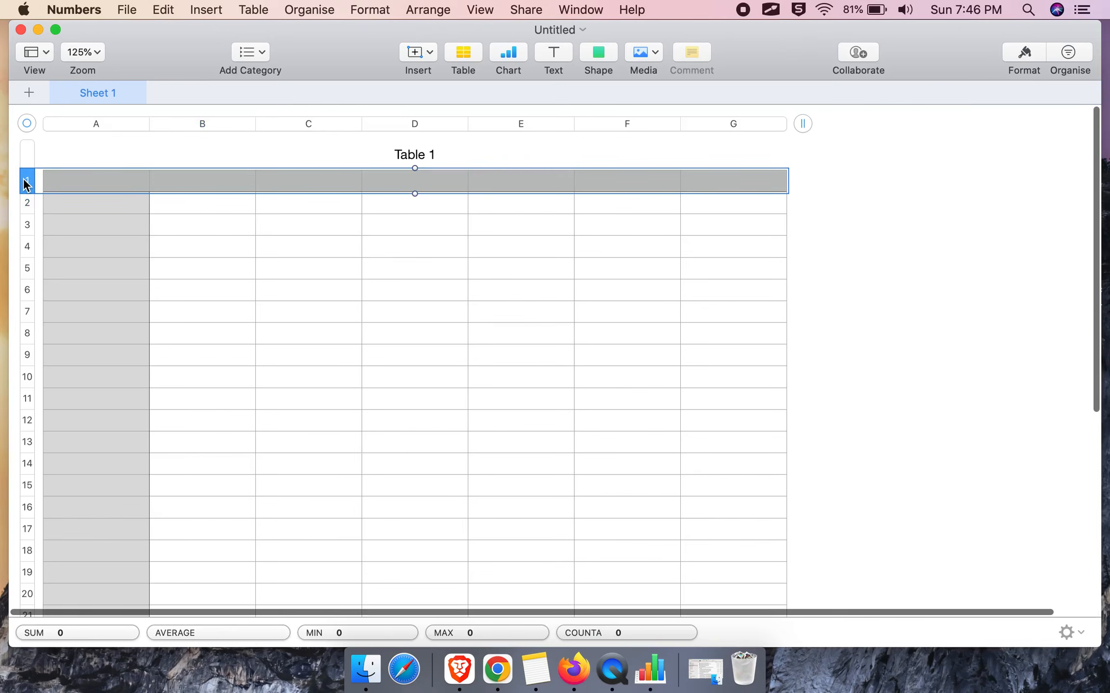
left_click(24, 182)
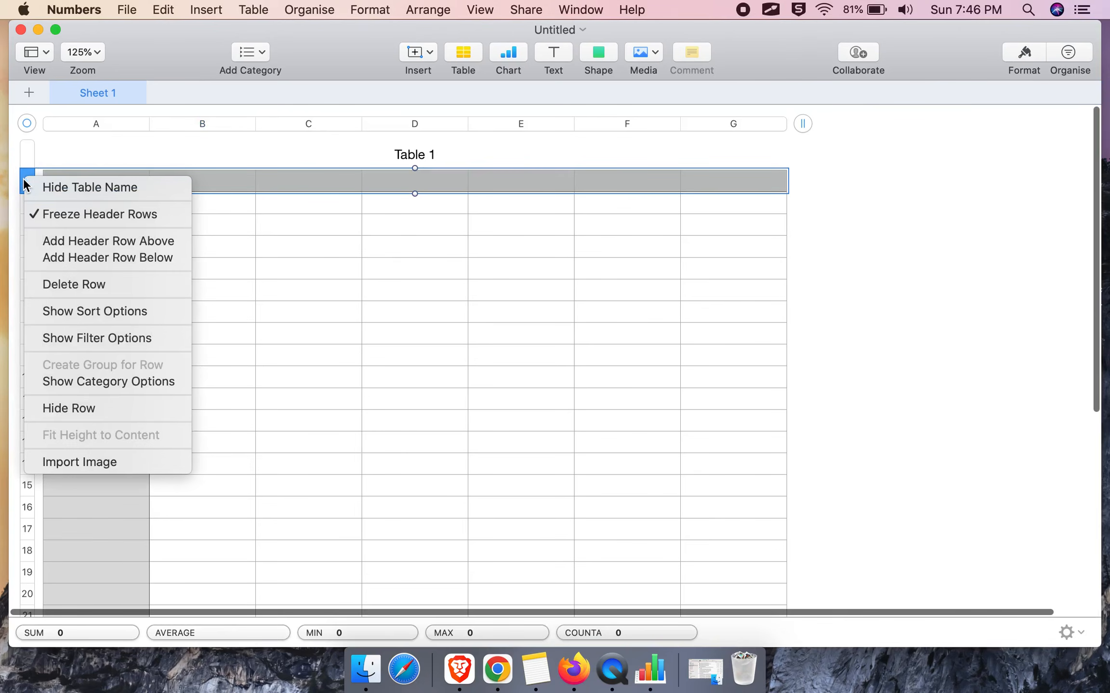
left_click(67, 284)
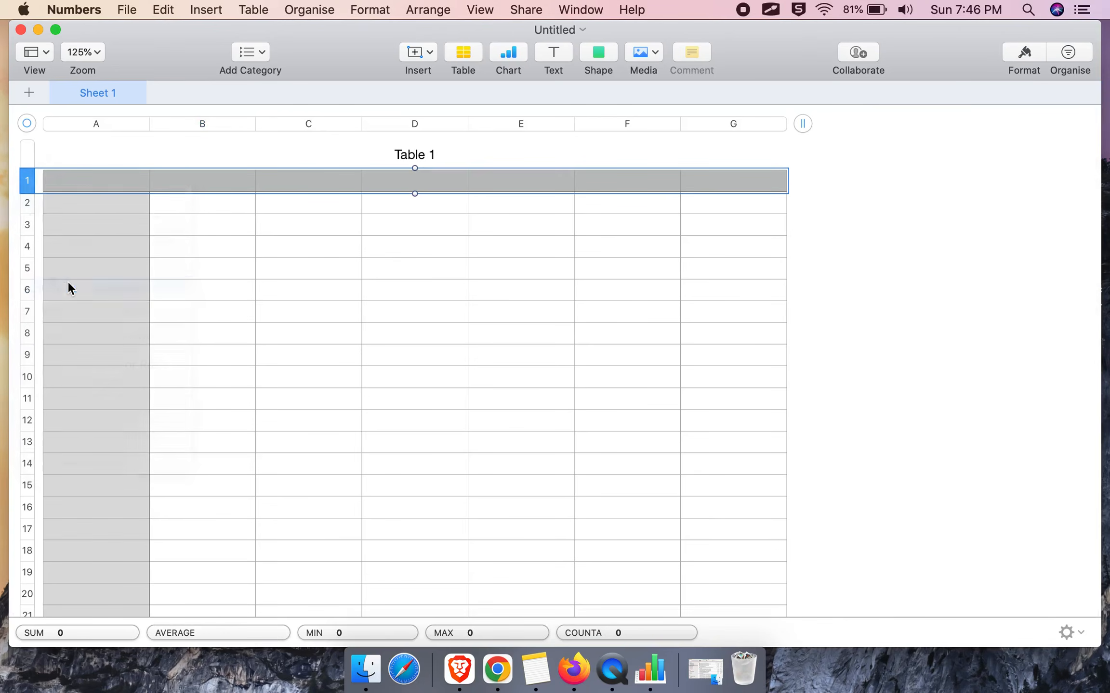
left_click(84, 121)
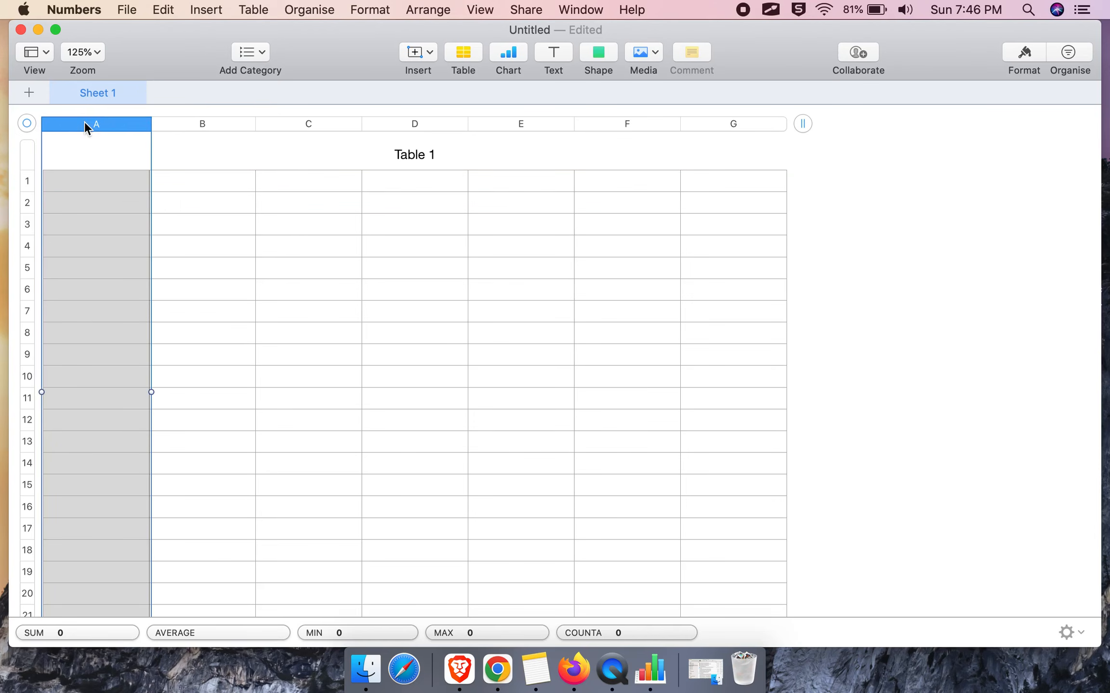
right_click(84, 122)
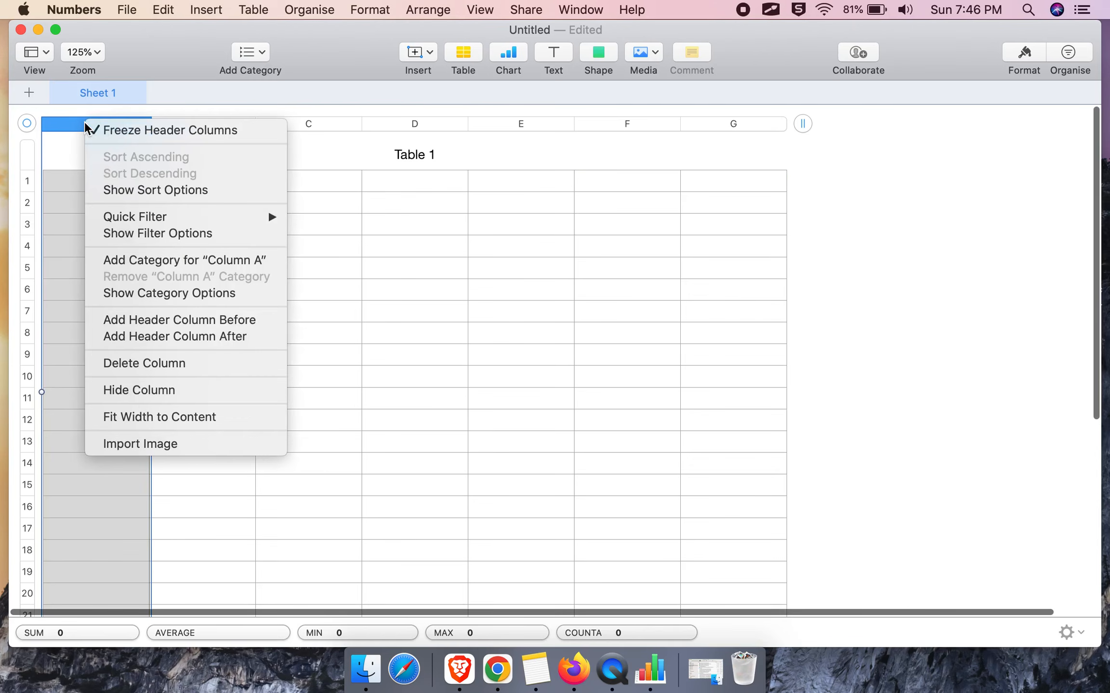
left_click(141, 365)
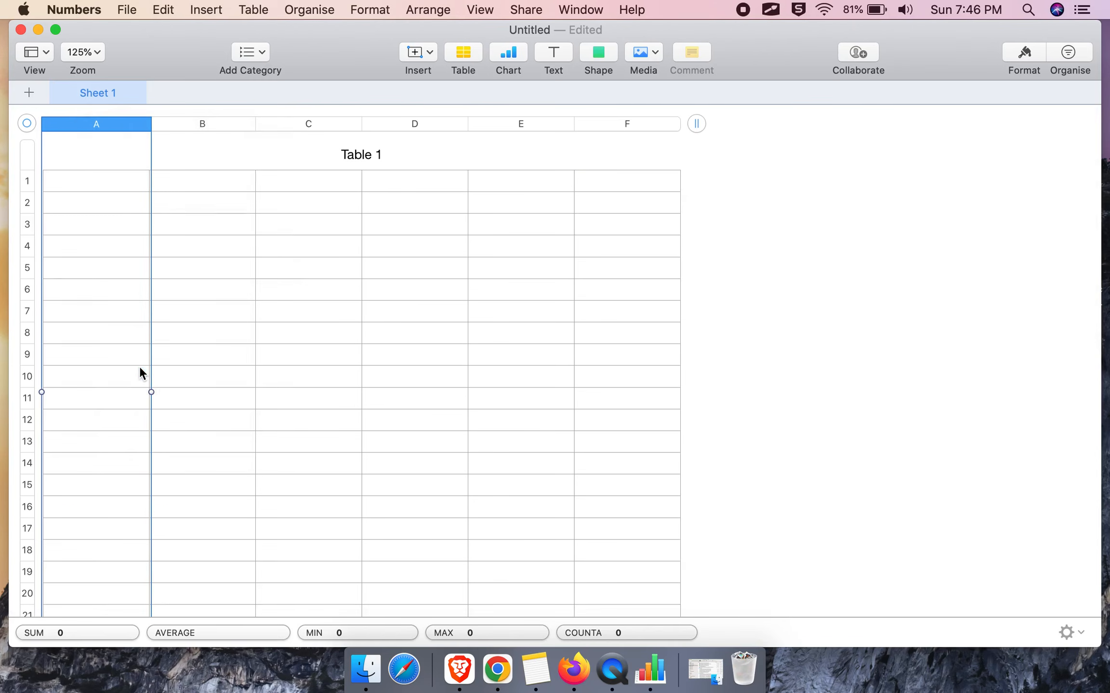
left_click(28, 153)
right_click(28, 152)
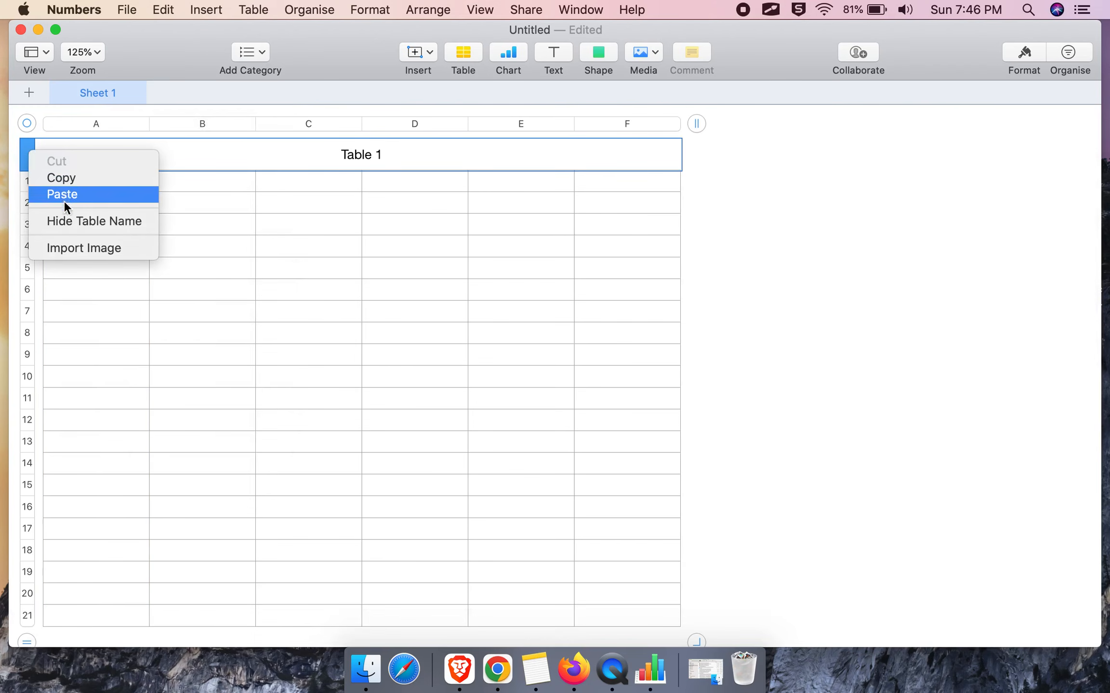
left_click(64, 220)
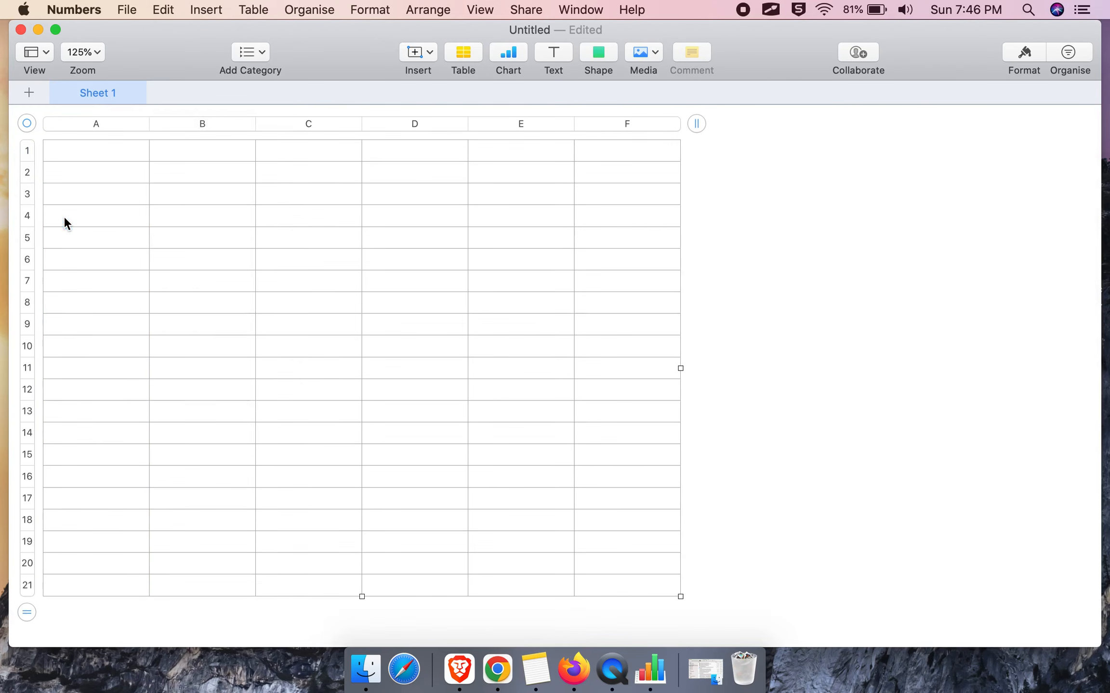
Enter 'endpoint' in cell A1 and zoom the sheet to 200%.
left_click(88, 159)
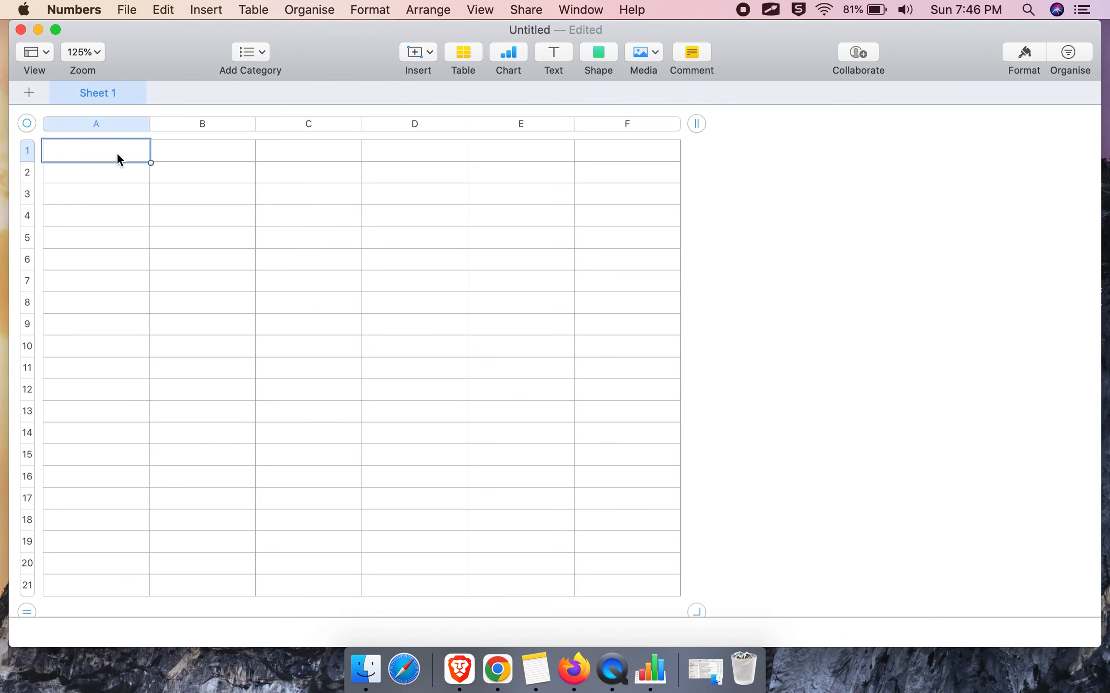
type("endpoint")
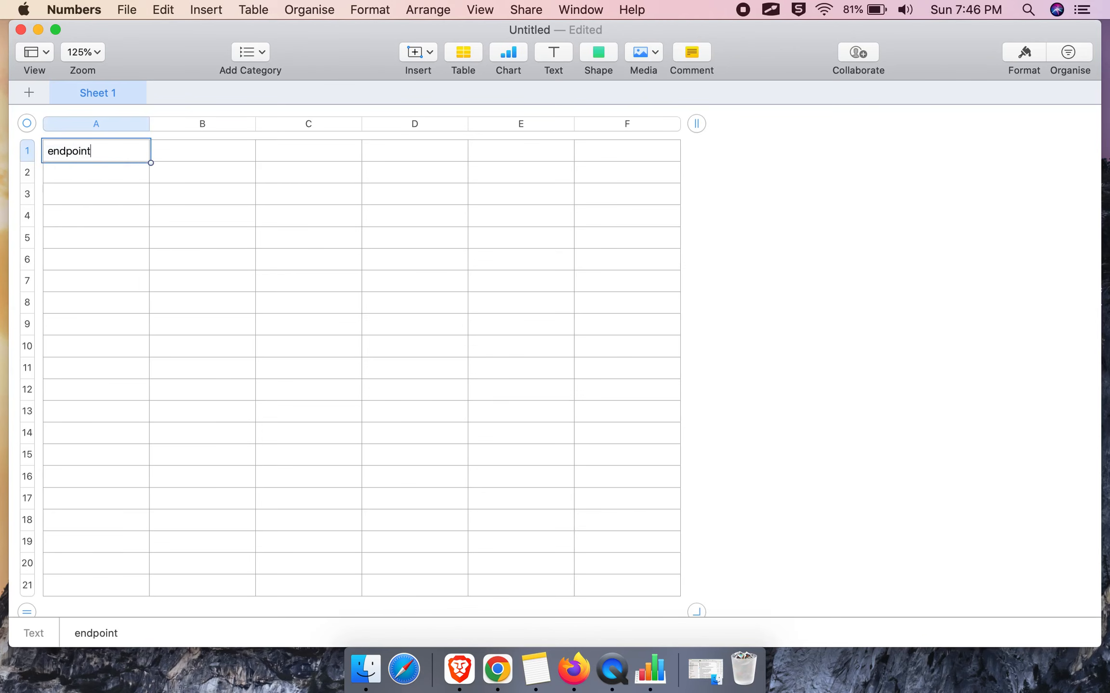
left_click(95, 54)
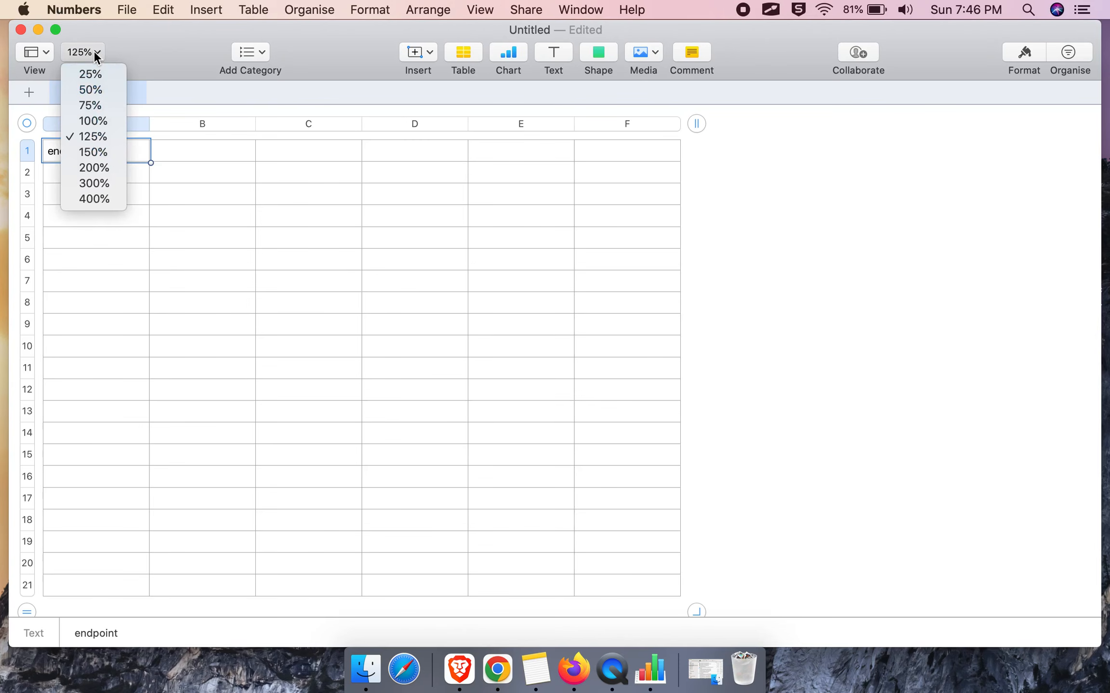
left_click(94, 152)
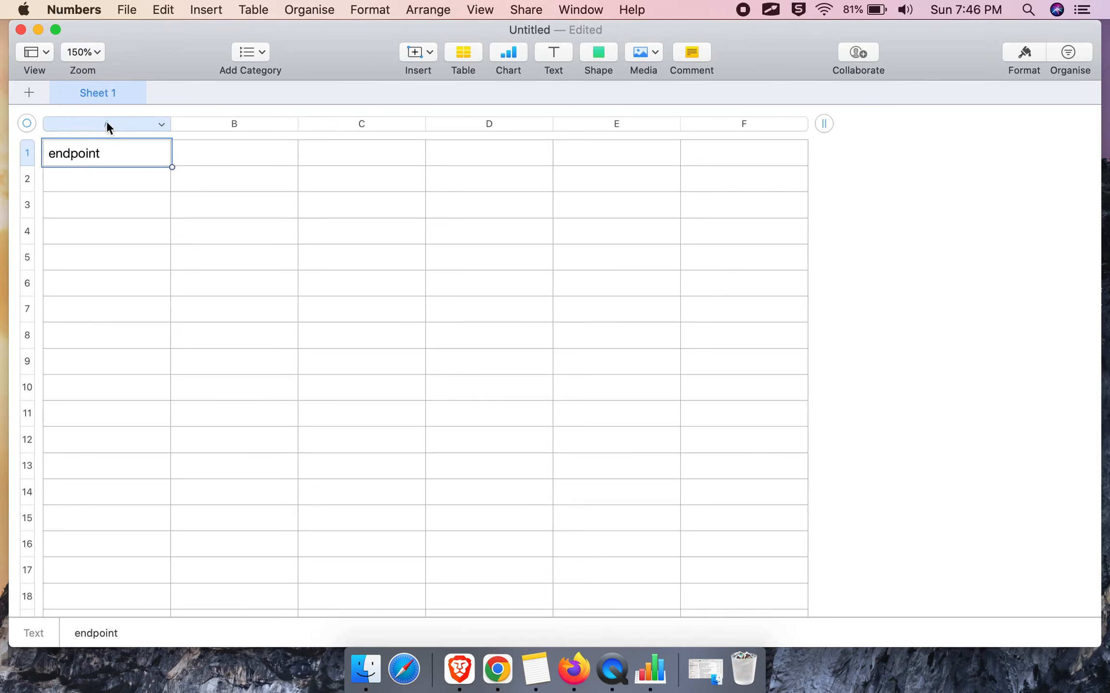
left_click(96, 53)
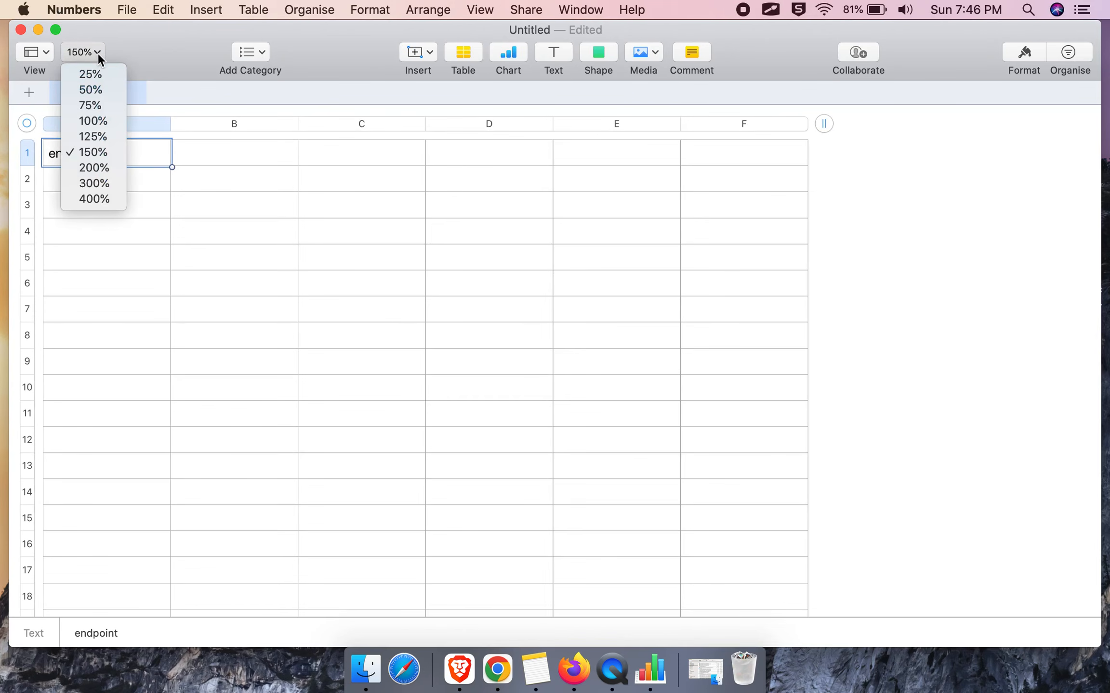
left_click(93, 166)
Enter 'email' in B1 and make the autocapitalised 'endpoint' and 'email' headings lowercase.
left_click(223, 172)
type("email")
left_click(70, 161)
double_click(70, 161)
key("Left")
key("Delete")
type("e")
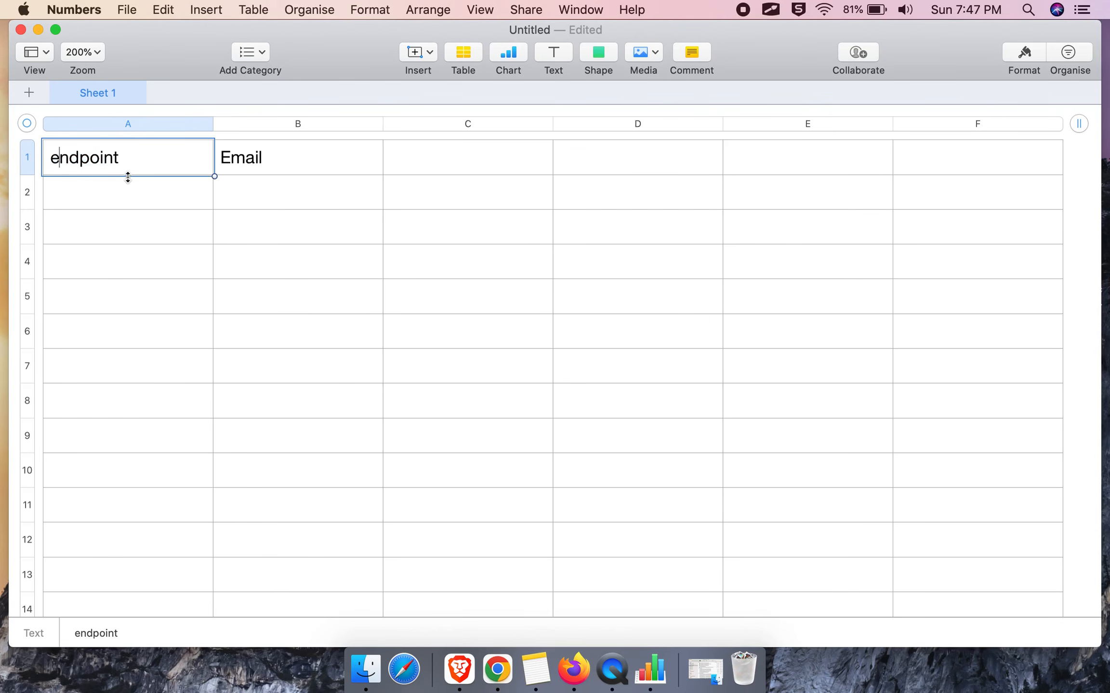
double_click(262, 162)
left_click(235, 158)
key("BackSpace")
type("e")
Enter 'password' in C1 and make the three headings in A1:C1 bold.
left_click(444, 167)
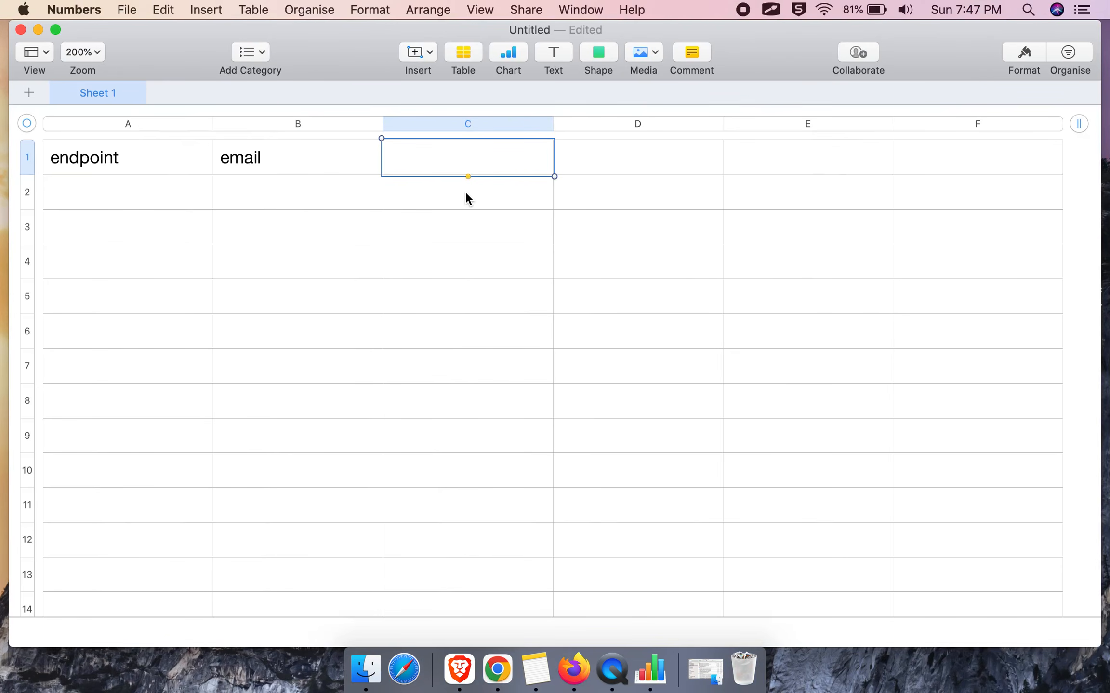
type("passwro")
key("BackSpace")
key("BackSpace")
type("ord")
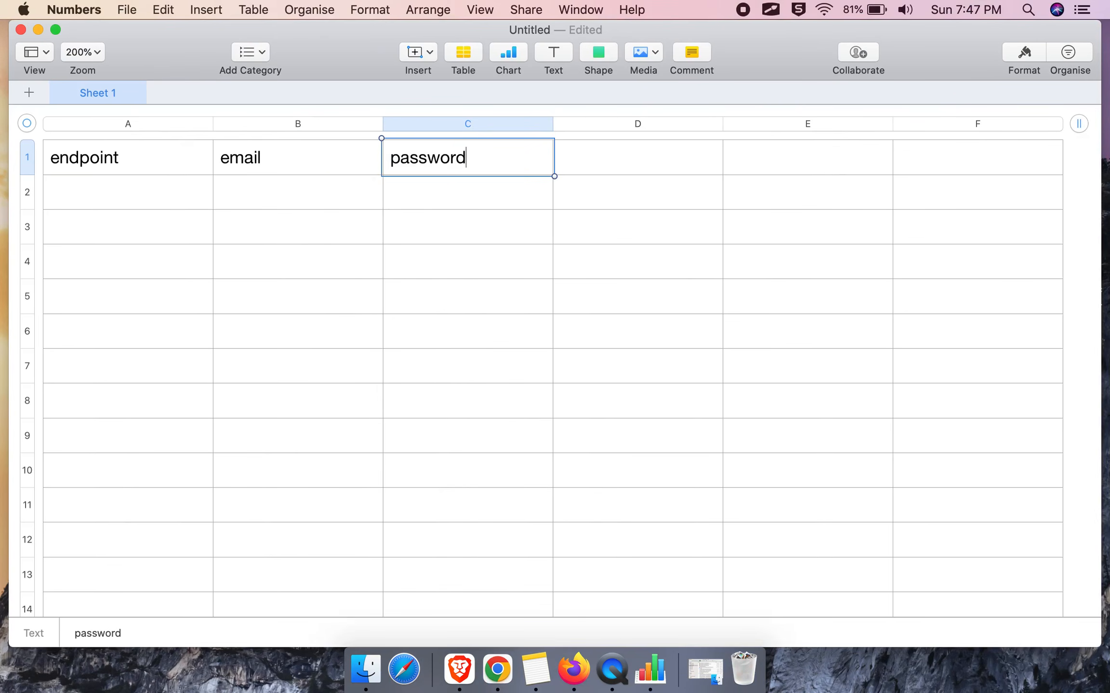
key("Return")
left_click(151, 194)
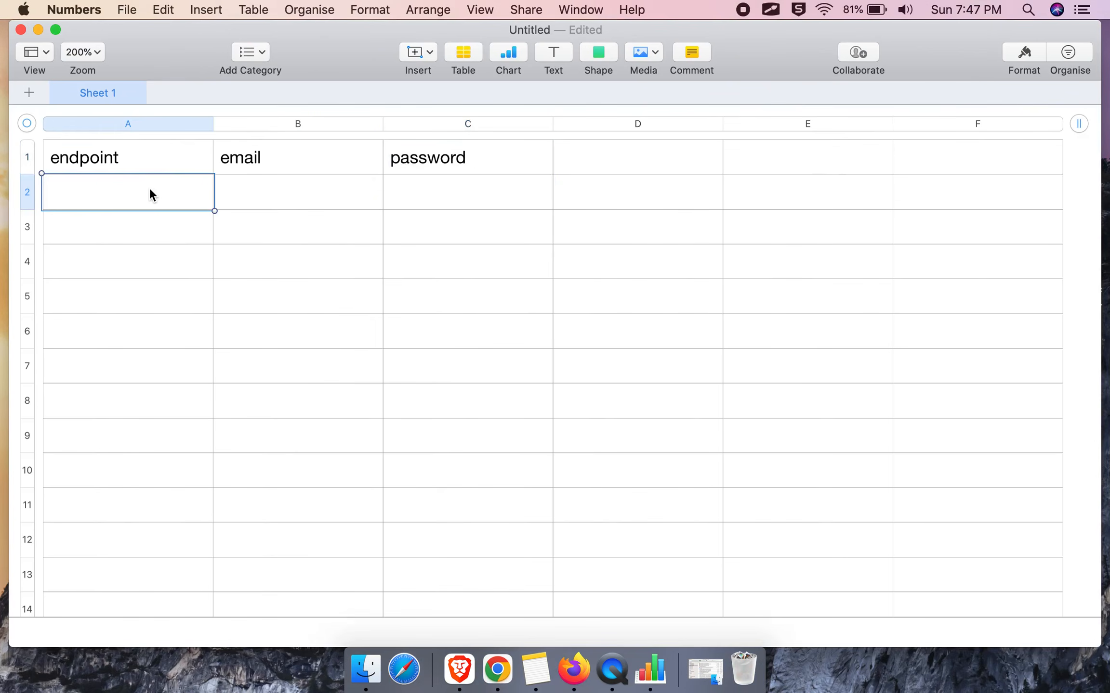
left_click_drag(131, 161, 452, 167)
key("super+b")
left_click(149, 195)
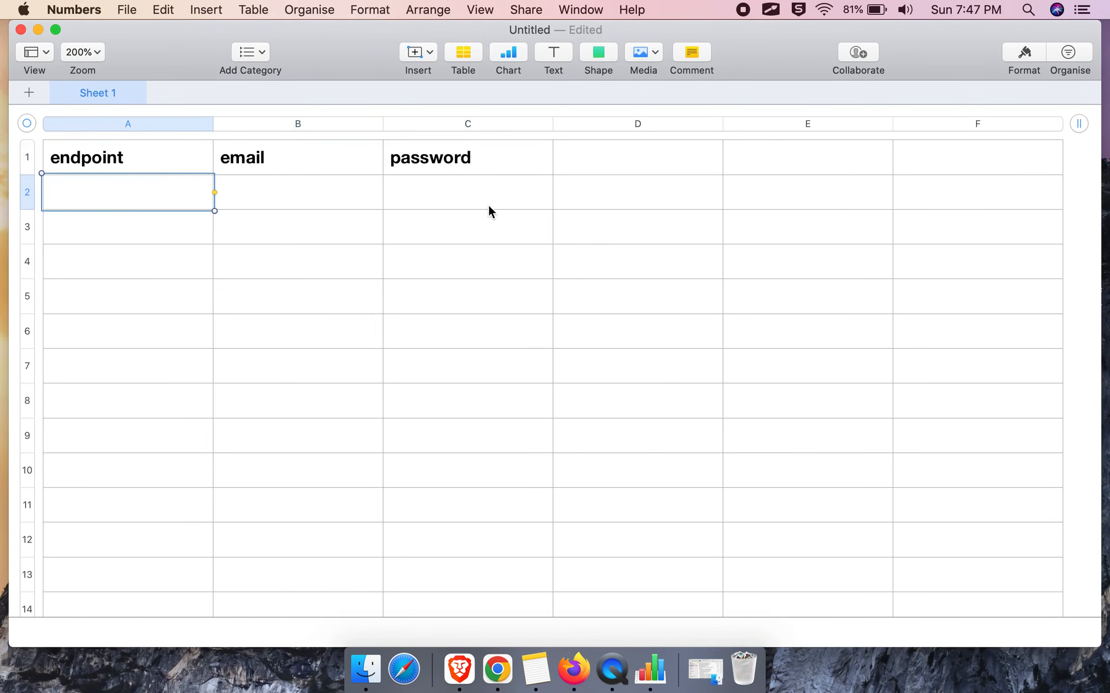
key("ctrl+Right")
key("ctrl+Right")
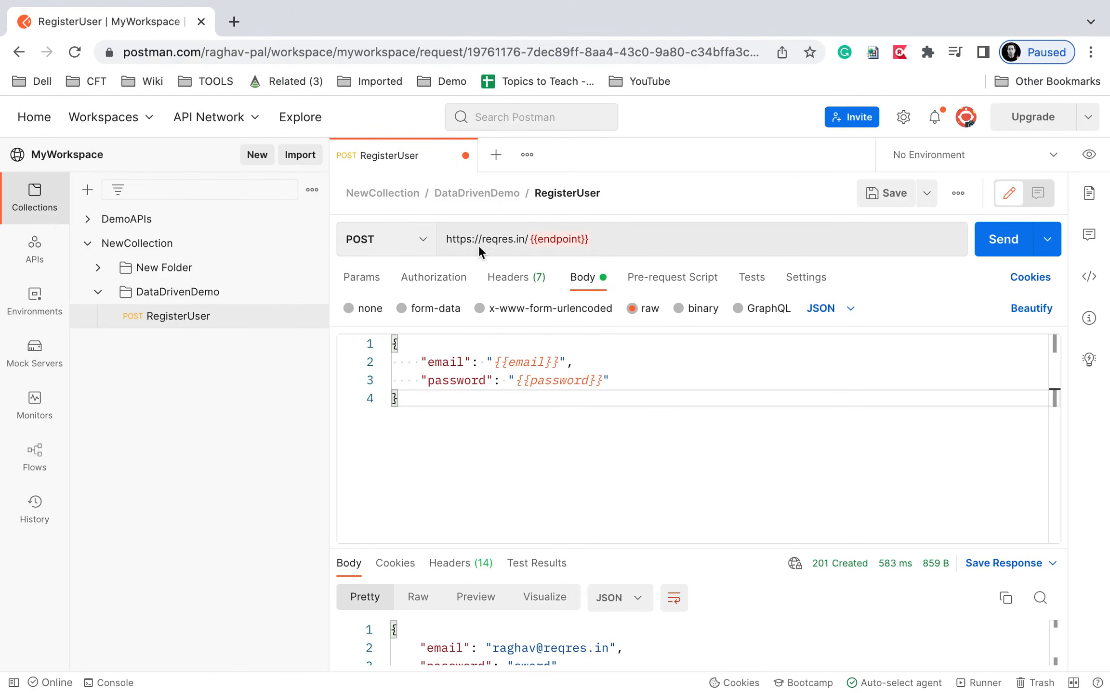
In Chrome's reqres.in register tab, select the 'api/register' path in the address bar.
key("ctrl+Right")
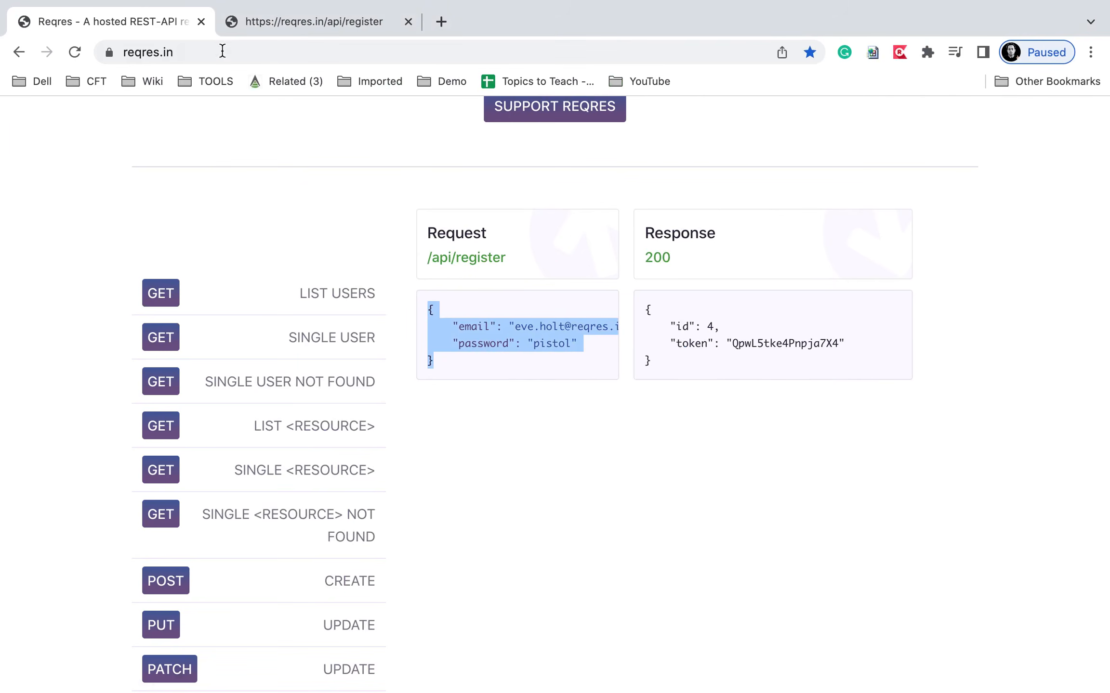
left_click(300, 29)
left_click(188, 51)
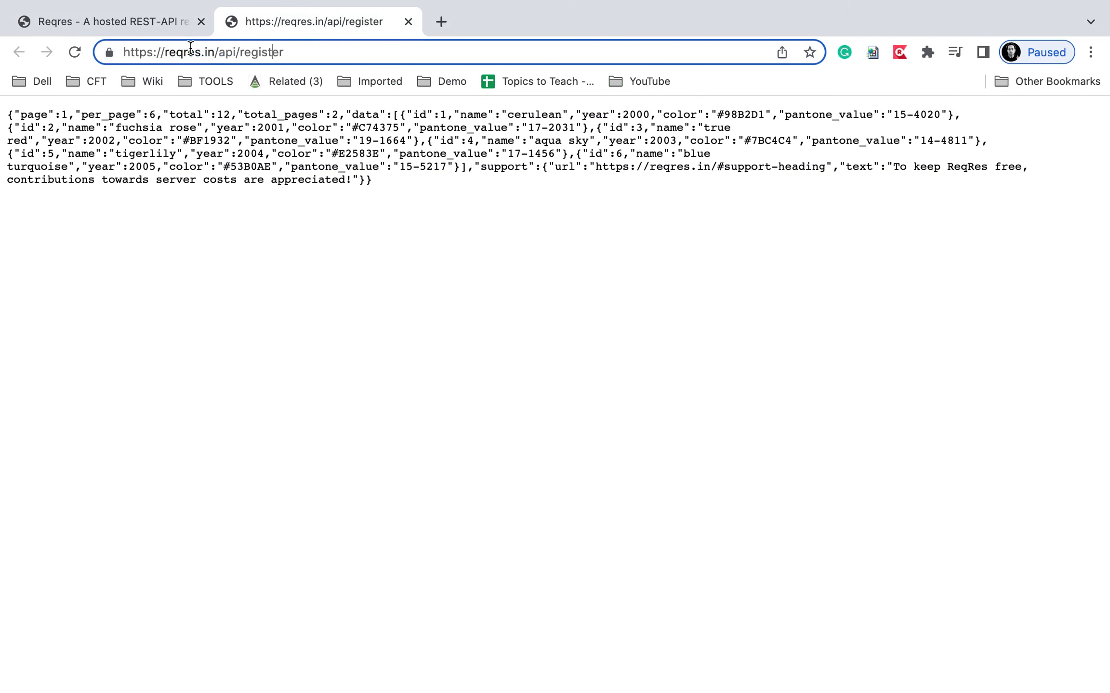
left_click_drag(219, 52, 356, 55)
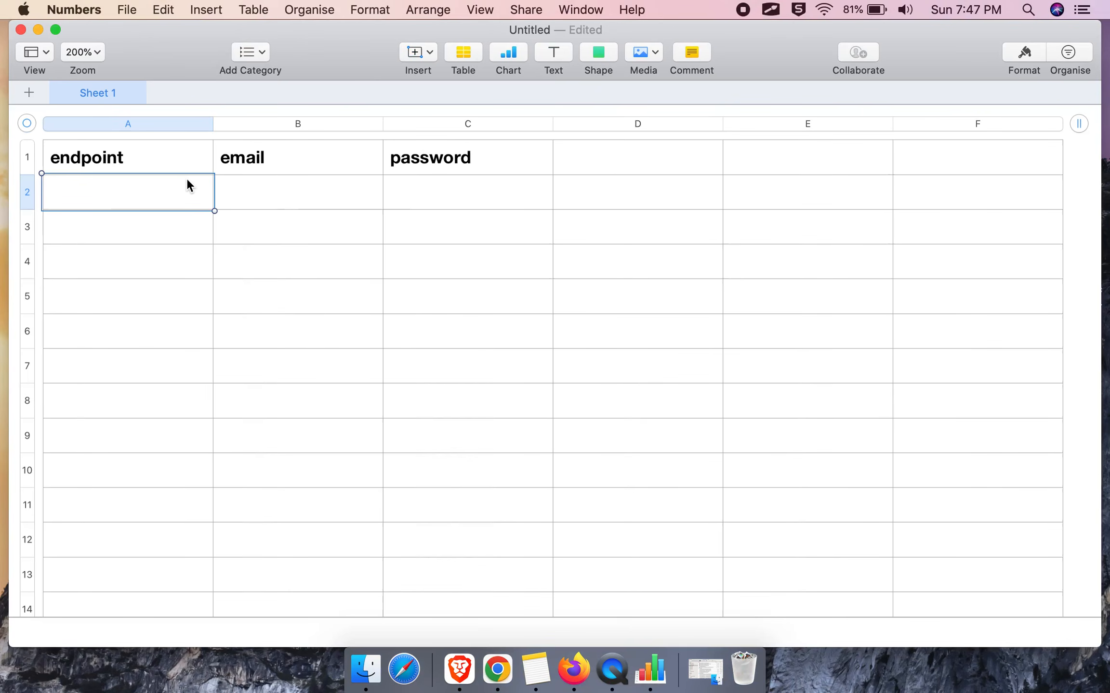
Fill row 2 with endpoint api/register/qa, a sample e-mail and a password.
left_click(173, 195)
type("api/register/qa")
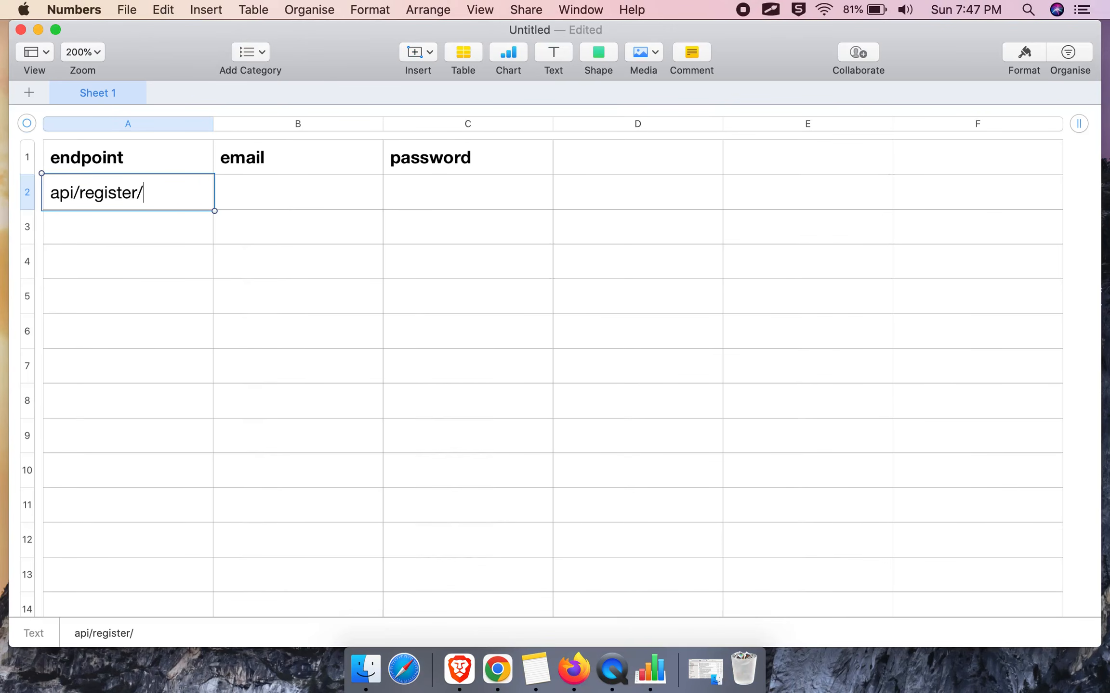
double_click(266, 204)
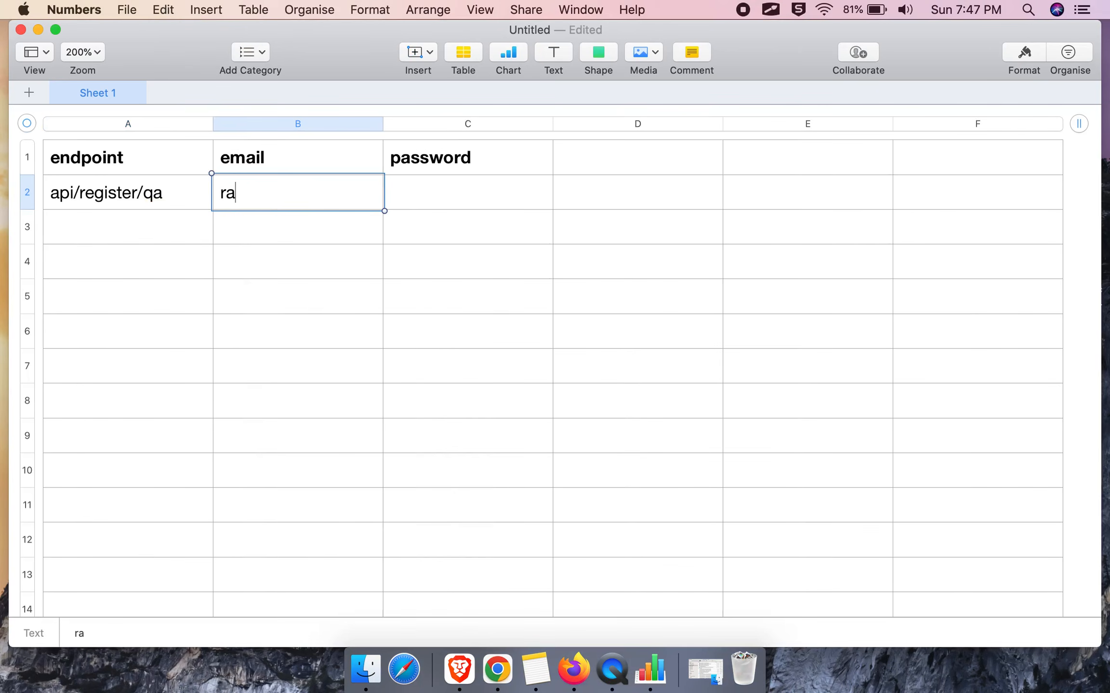
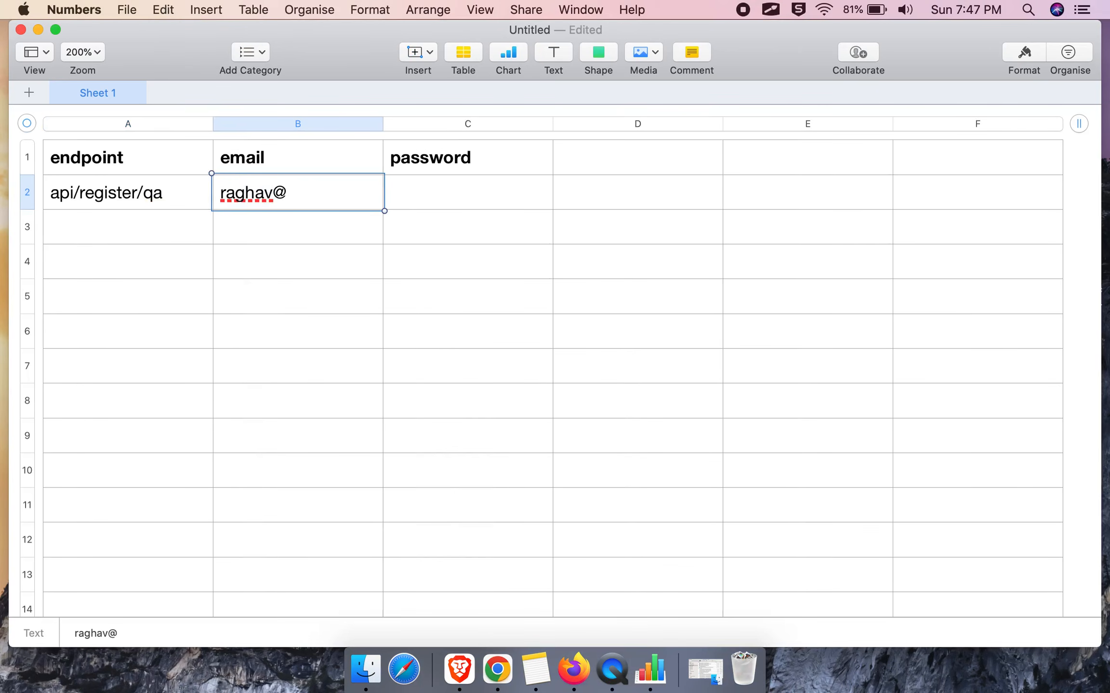
key("Tab")
type("pistor")
key("BackSpace")
type("l")
key("Return")
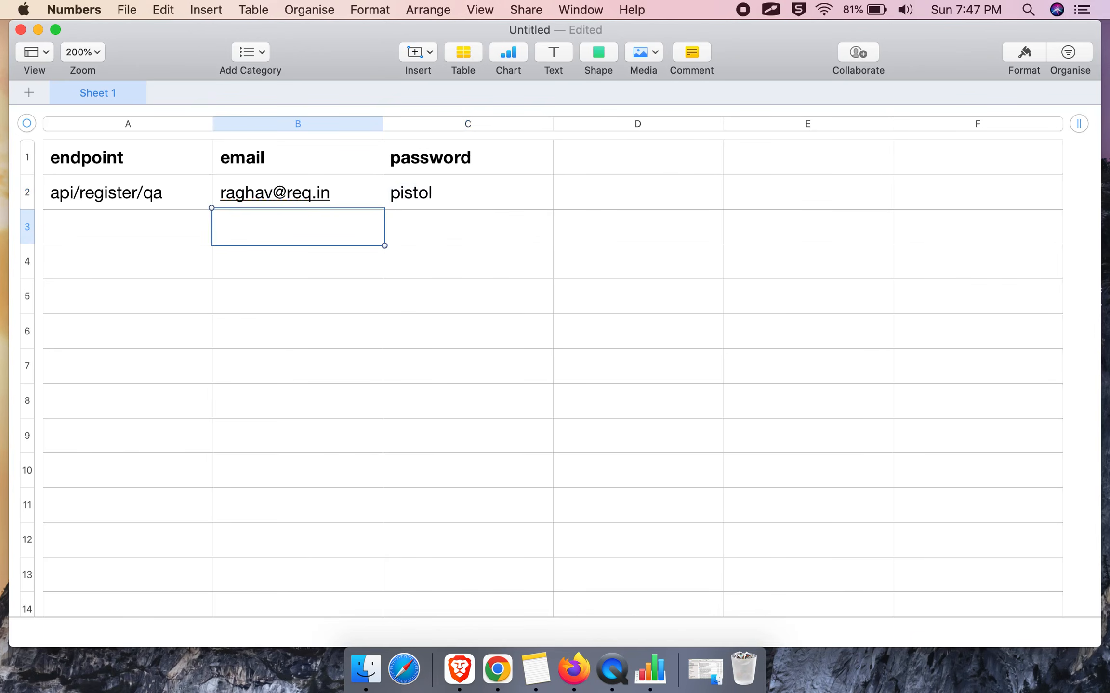
key("Left")
Copy the endpoint into A3 and change it to api/register/reg.
left_click(208, 186)
left_click(188, 191)
triple_click(92, 191)
key("super+c")
left_click(89, 238)
left_click(89, 239)
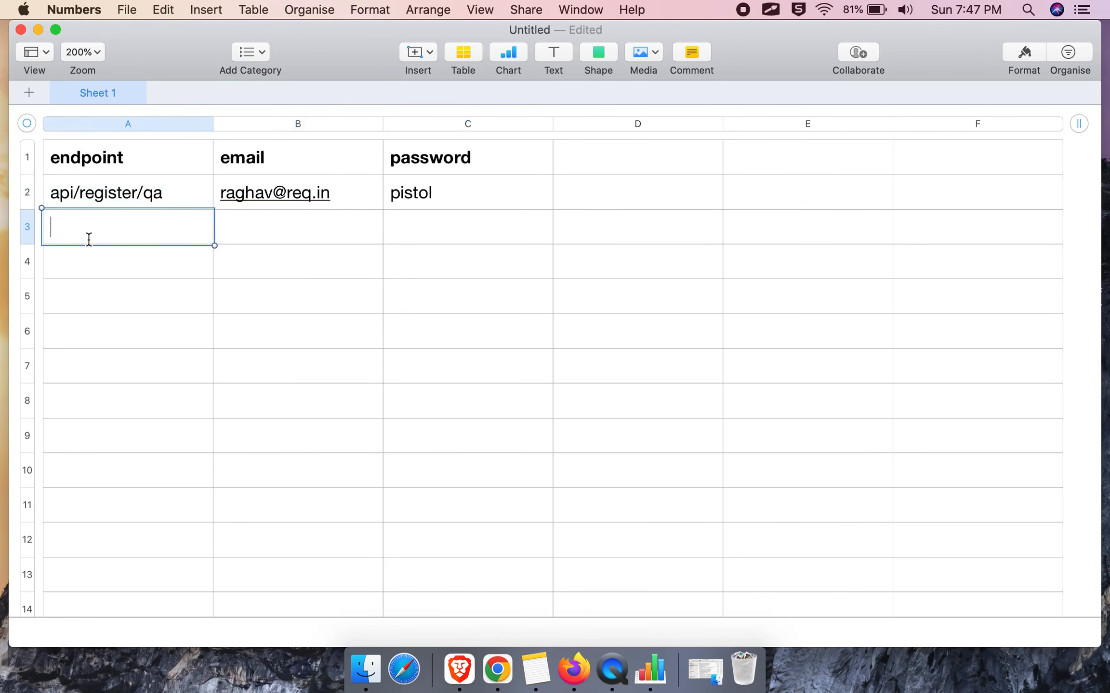
key("super+v")
key("BackSpace")
key("BackSpace")
type("reg")
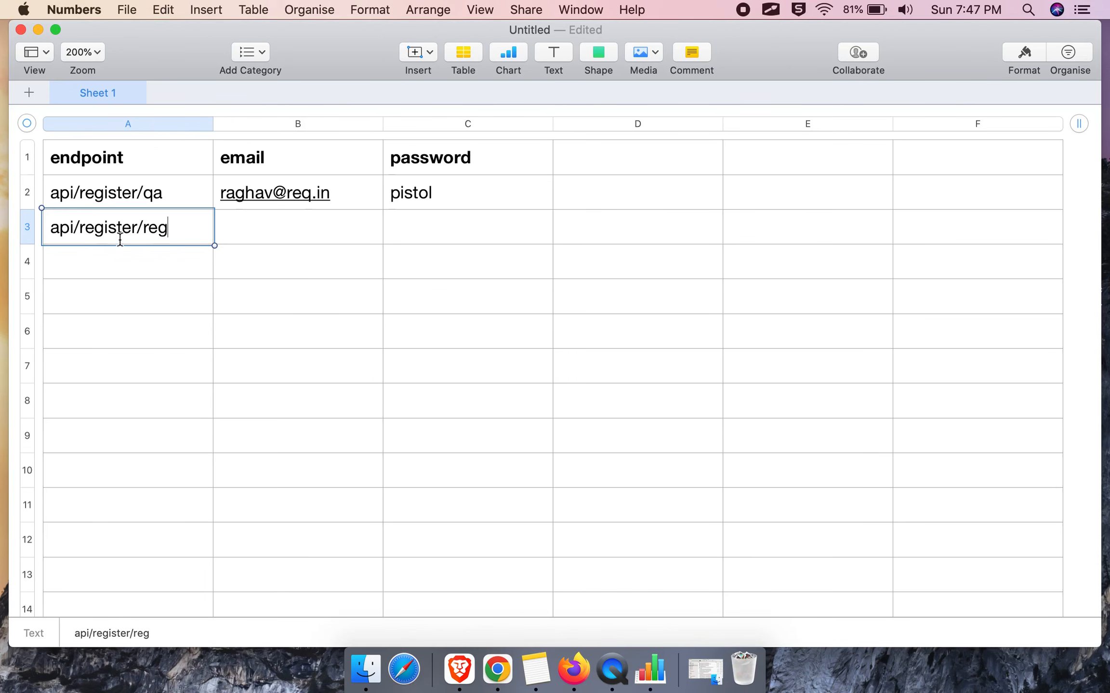
Enter a second sample e-mail and password in row 3, making the password's first letter lowercase.
double_click(242, 240)
type("r")
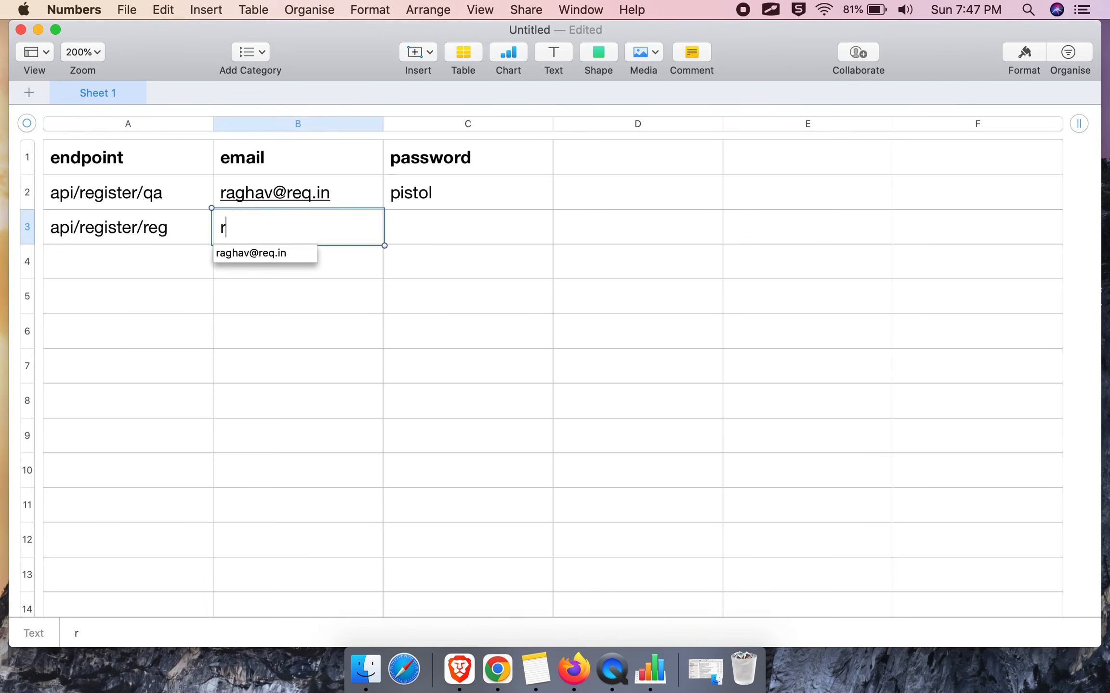
type("aghav")
key("BackSpace")
key("BackSpace")
key("BackSpace")
key("BackSpace")
key("BackSpace")
key("BackSpace")
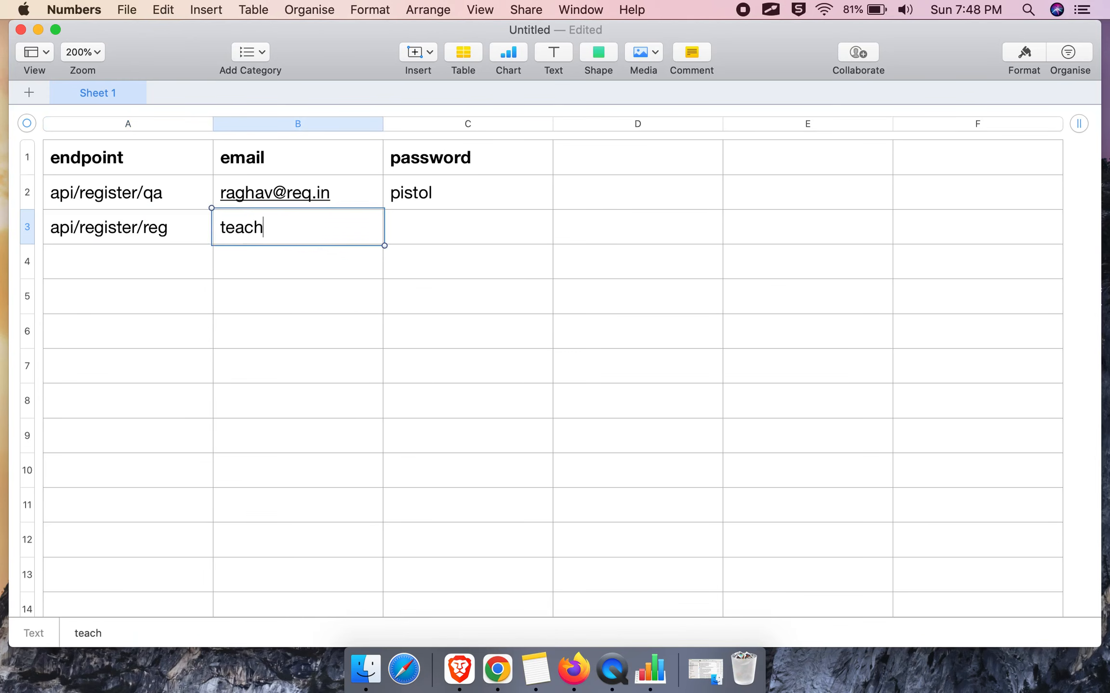
left_click(424, 236)
type("sword")
key("Return")
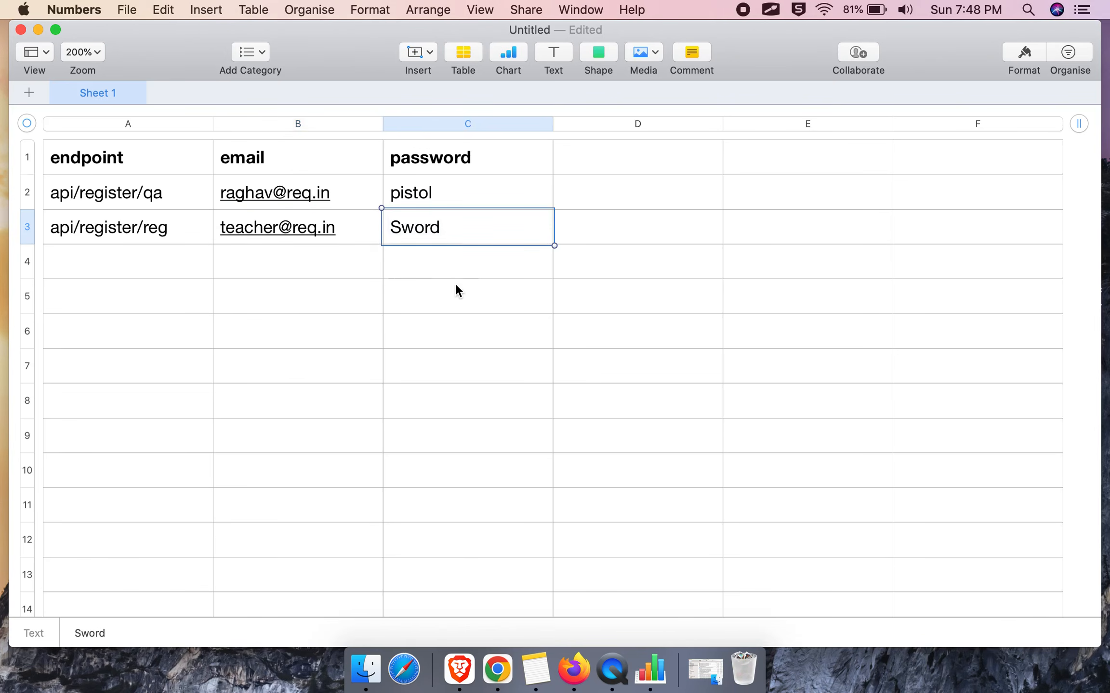
double_click(408, 233)
left_click(403, 230)
key("BackSpace")
type("s")
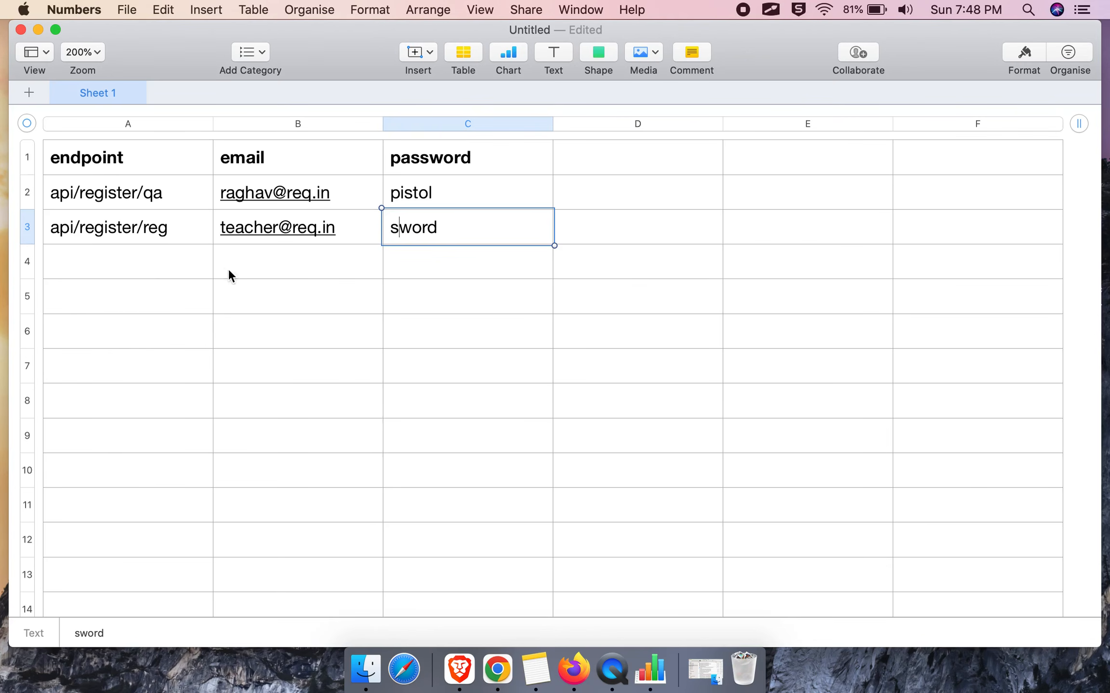
left_click(140, 230)
Export the sheet as CSV named testdata1.csv to the Documents folder.
left_click(128, 11)
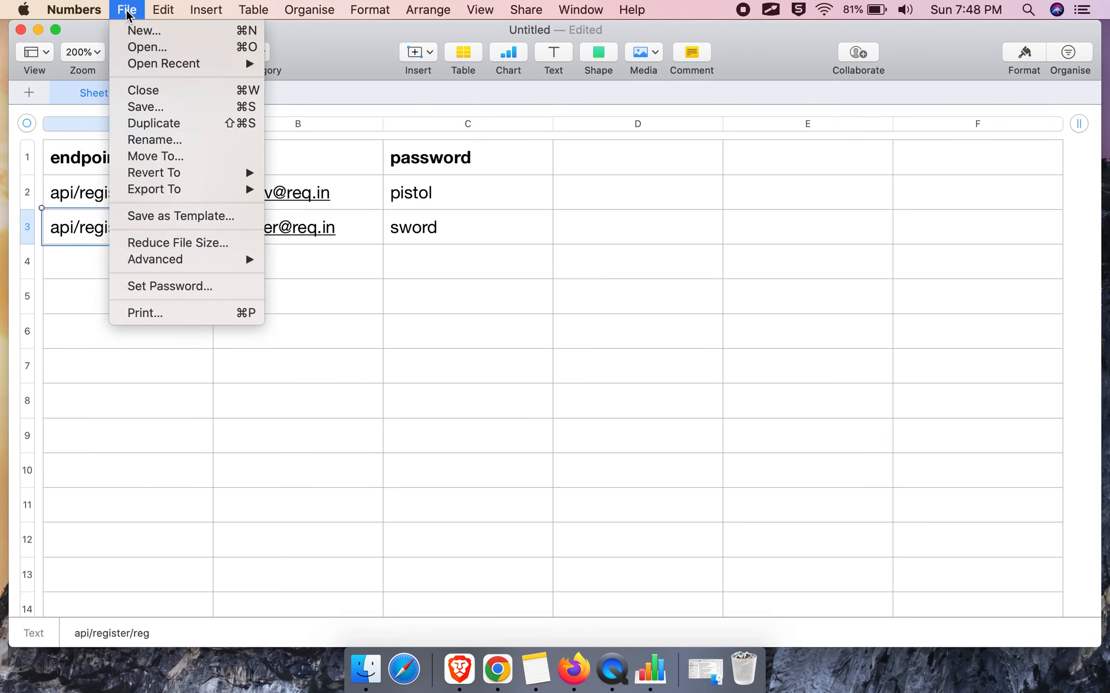
mouse_move(232, 189)
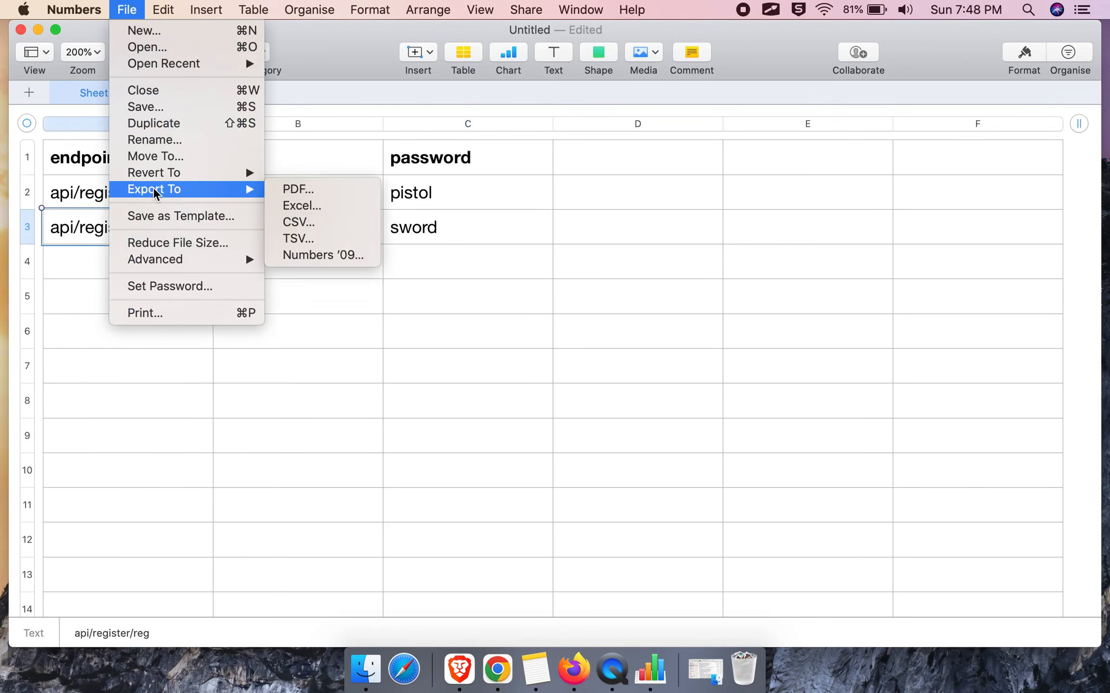
left_click(362, 224)
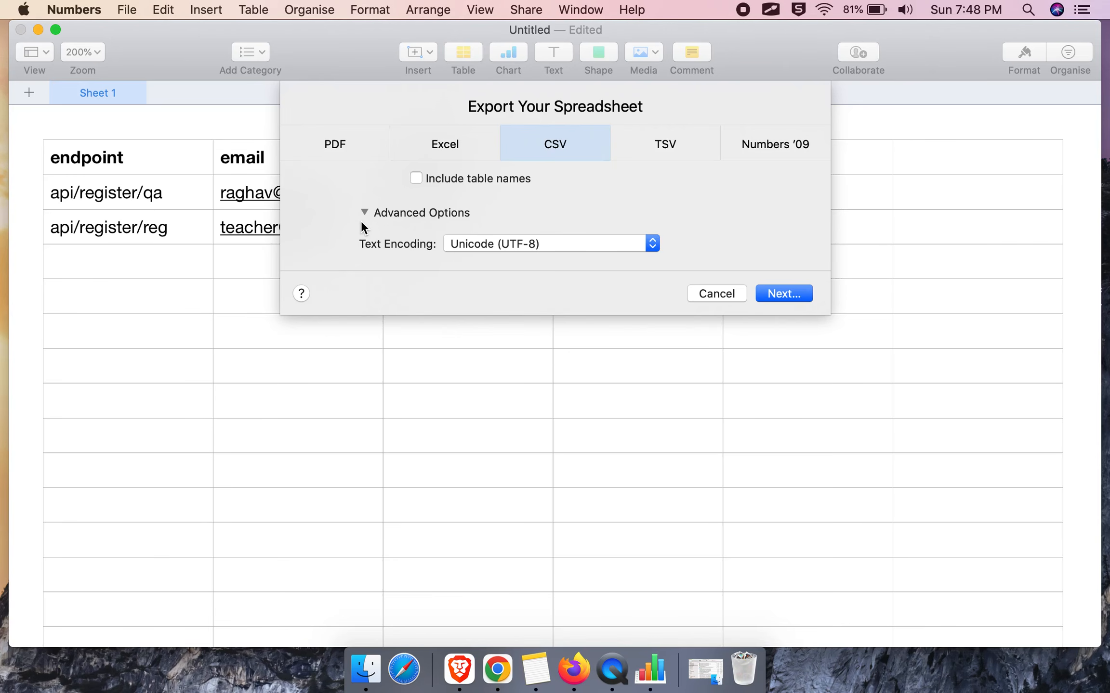
left_click(778, 293)
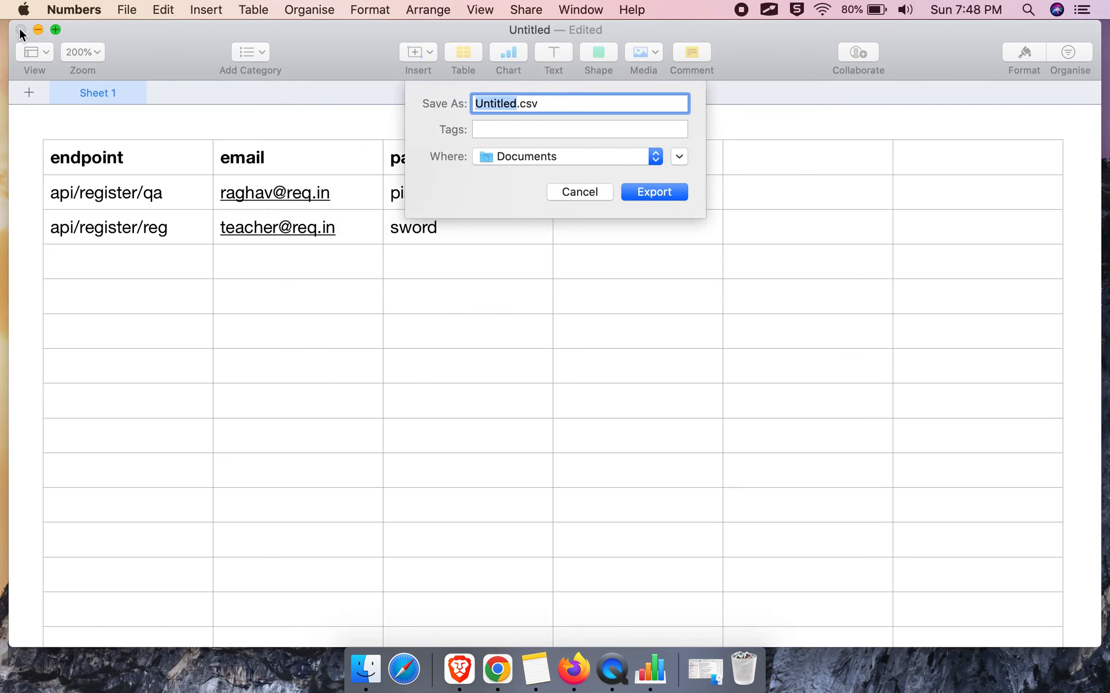
type("testdata1")
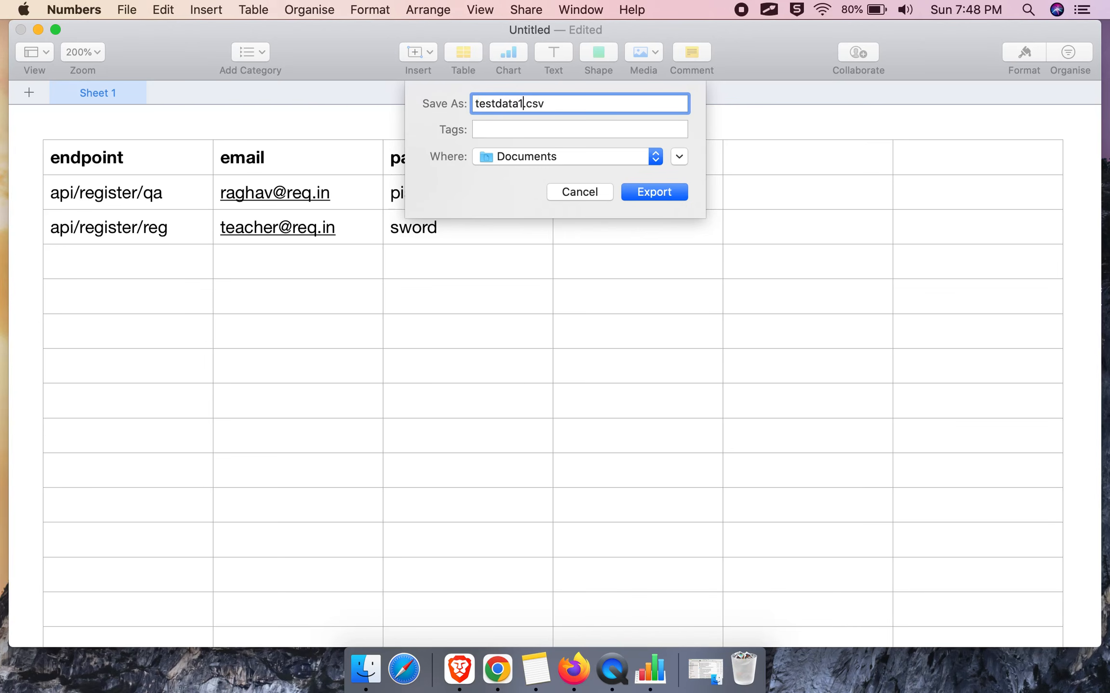
left_click(655, 196)
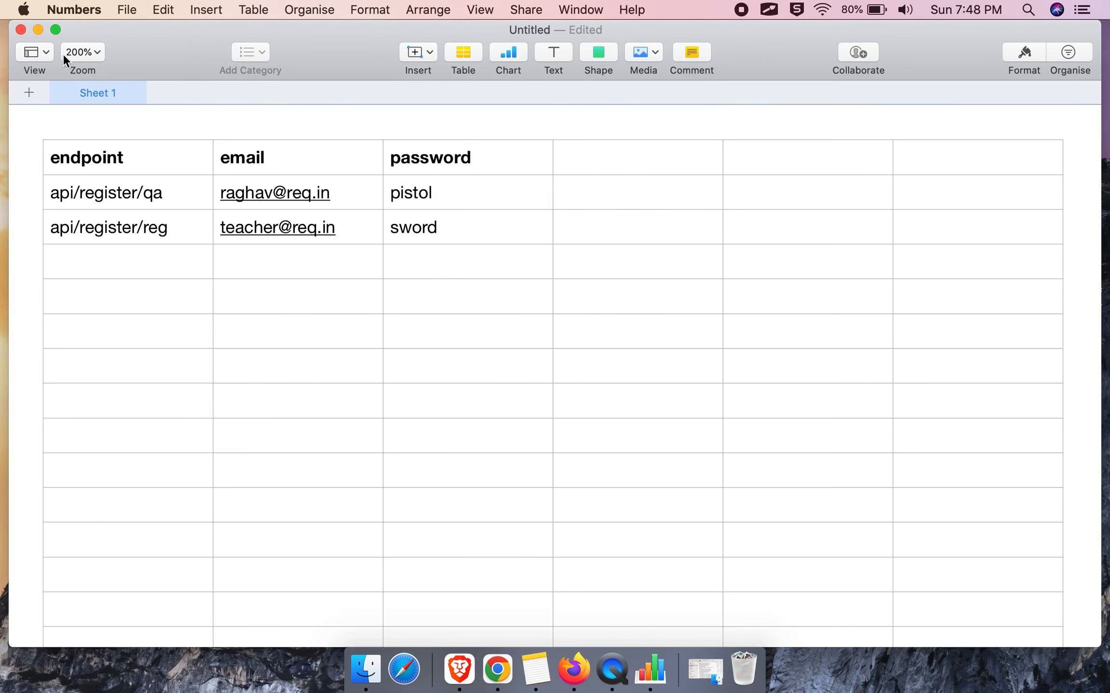
Close the untitled spreadsheet without keeping it.
left_click(22, 30)
left_click(626, 275)
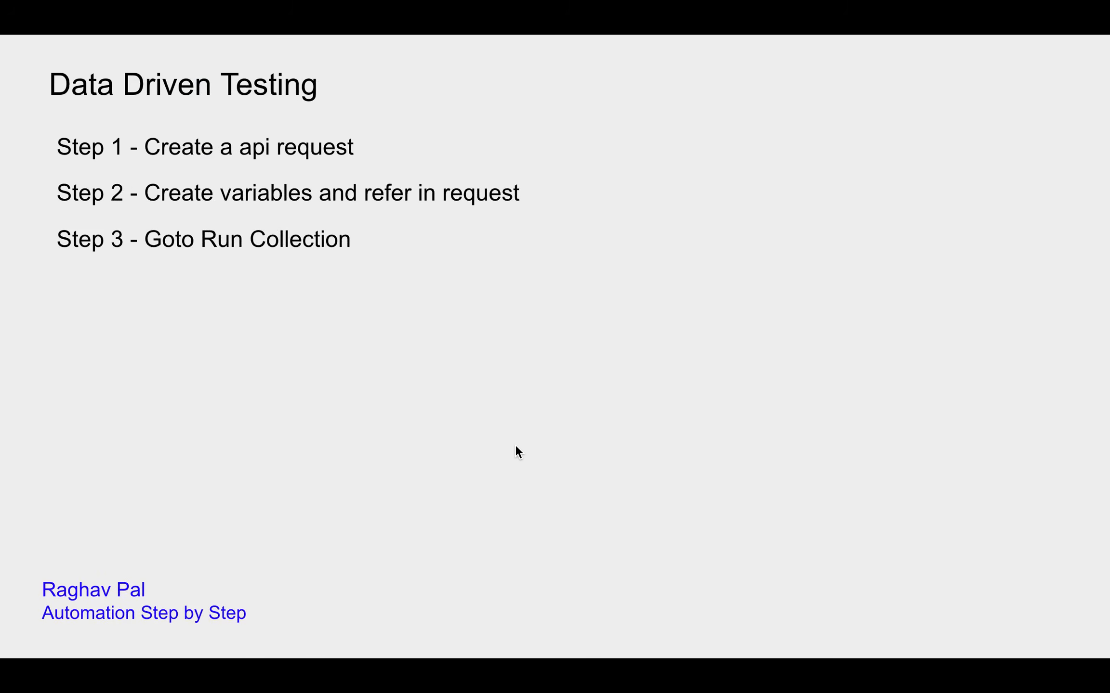
left_click(508, 440)
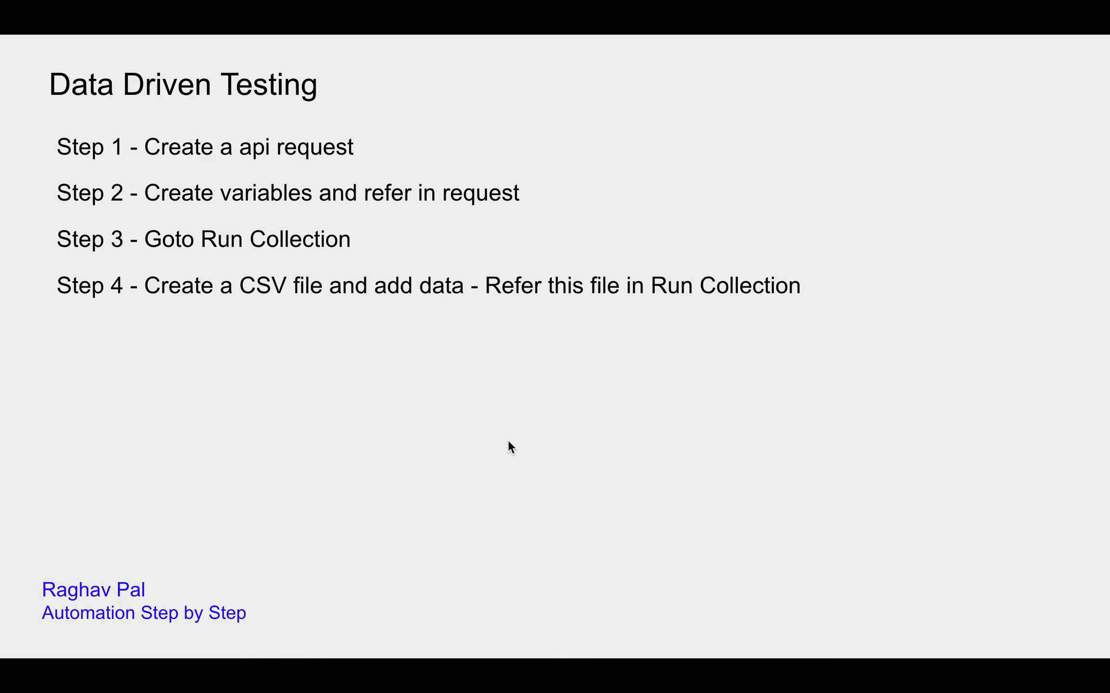
Back in Postman, open the Runner for NewCollection via its actions menu's Run collection.
key("ctrl+Right")
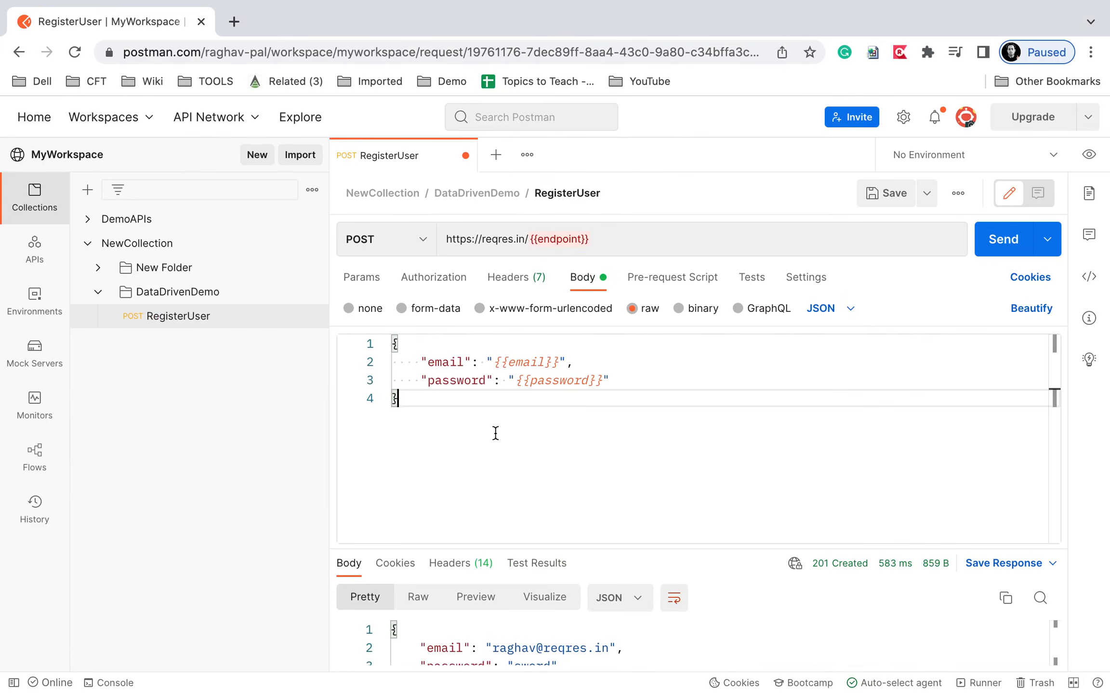
mouse_move(120, 243)
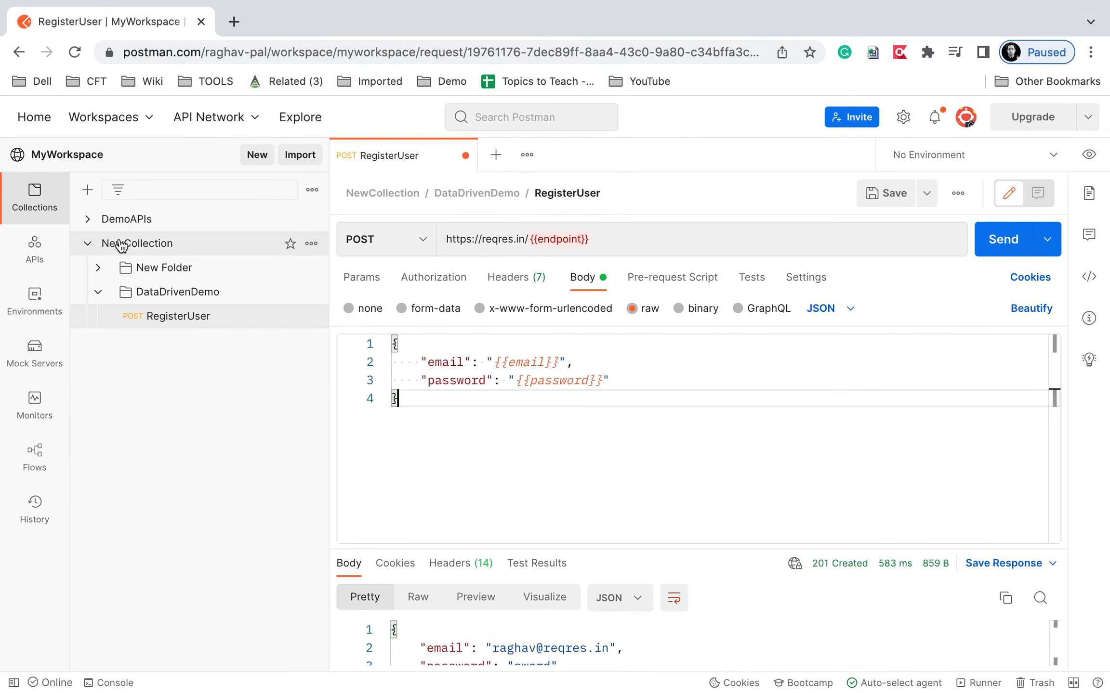
left_click(312, 245)
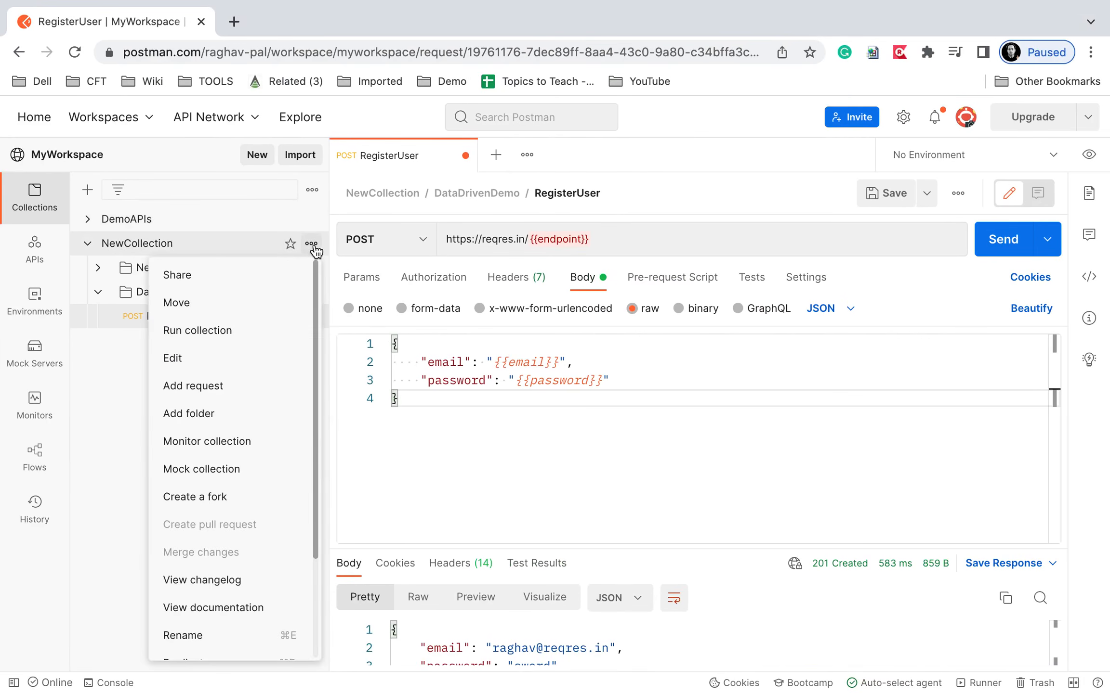
left_click(204, 332)
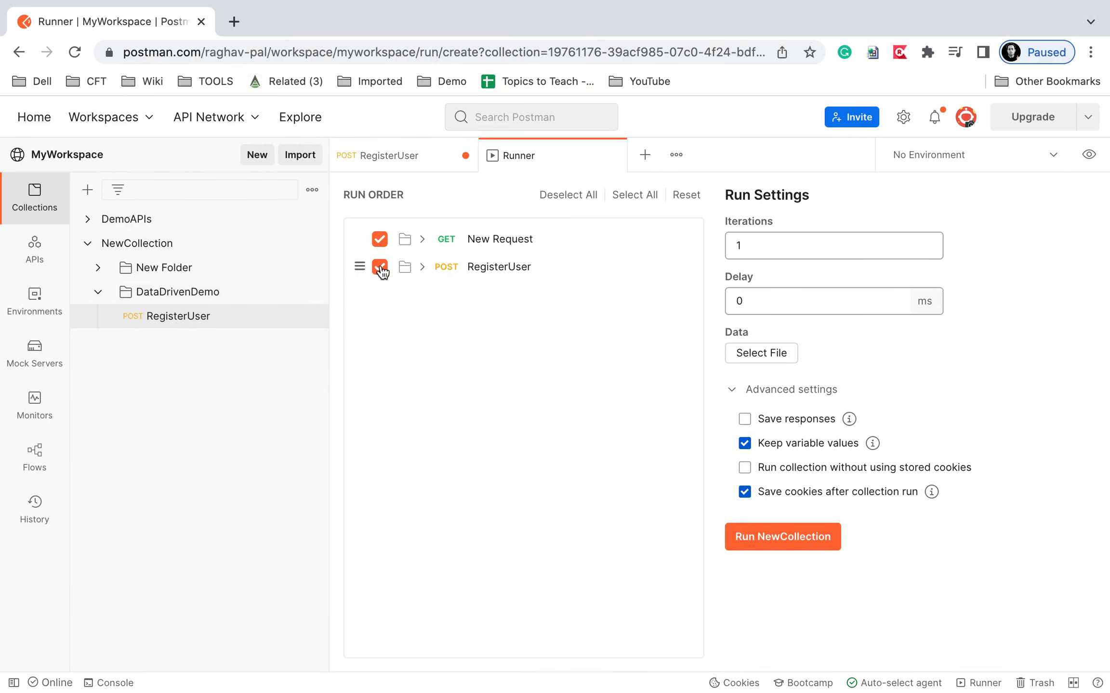
Uncheck GET New Request in the run order, leaving only RegisterUser selected.
left_click(380, 241)
left_click_drag(714, 335, 852, 375)
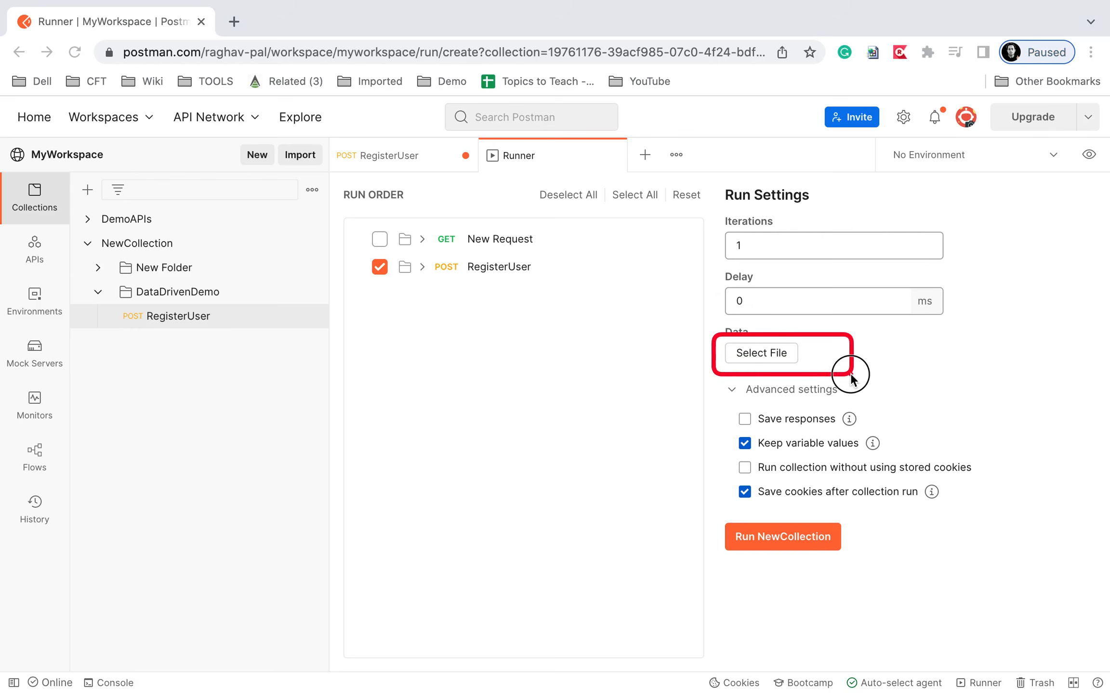
mouse_move(714, 220)
left_mouse_down()
mouse_move(909, 262)
mouse_move(988, 266)
left_mouse_up()
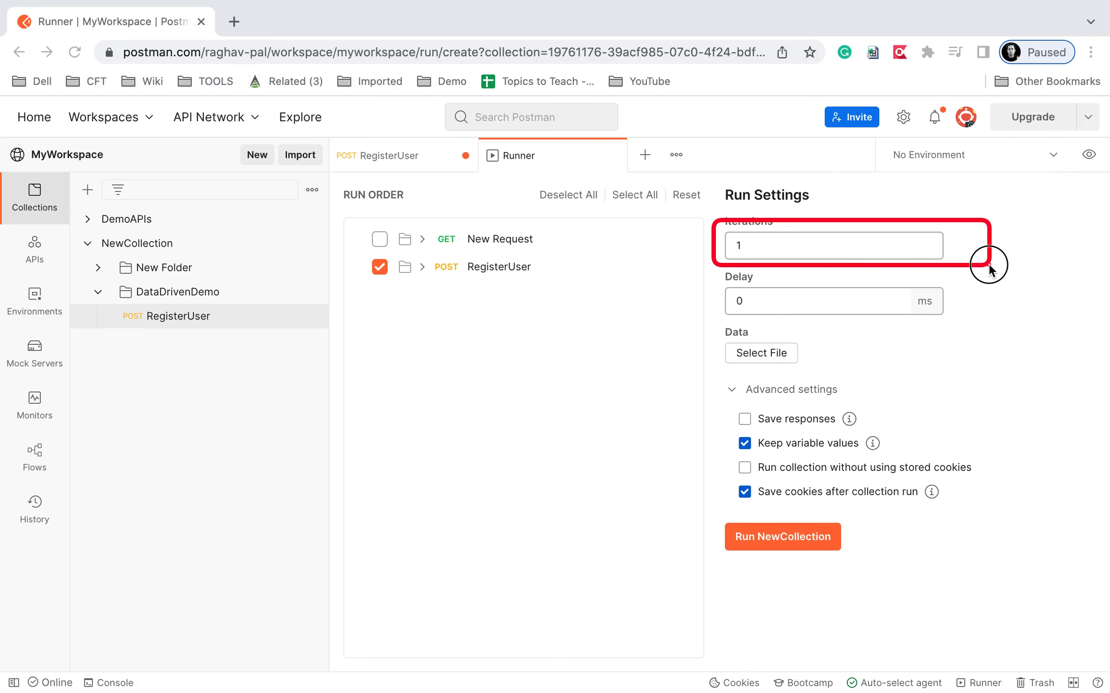
Select testdata1.csv from Documents as the Runner's data file.
left_click(749, 353)
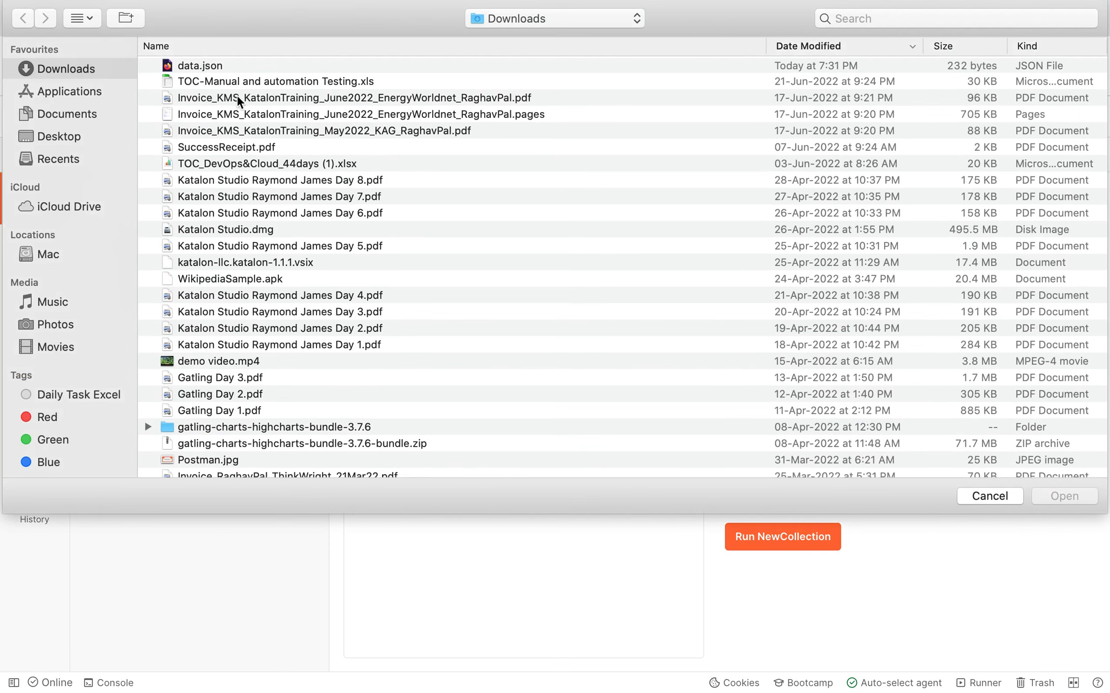
left_click(83, 113)
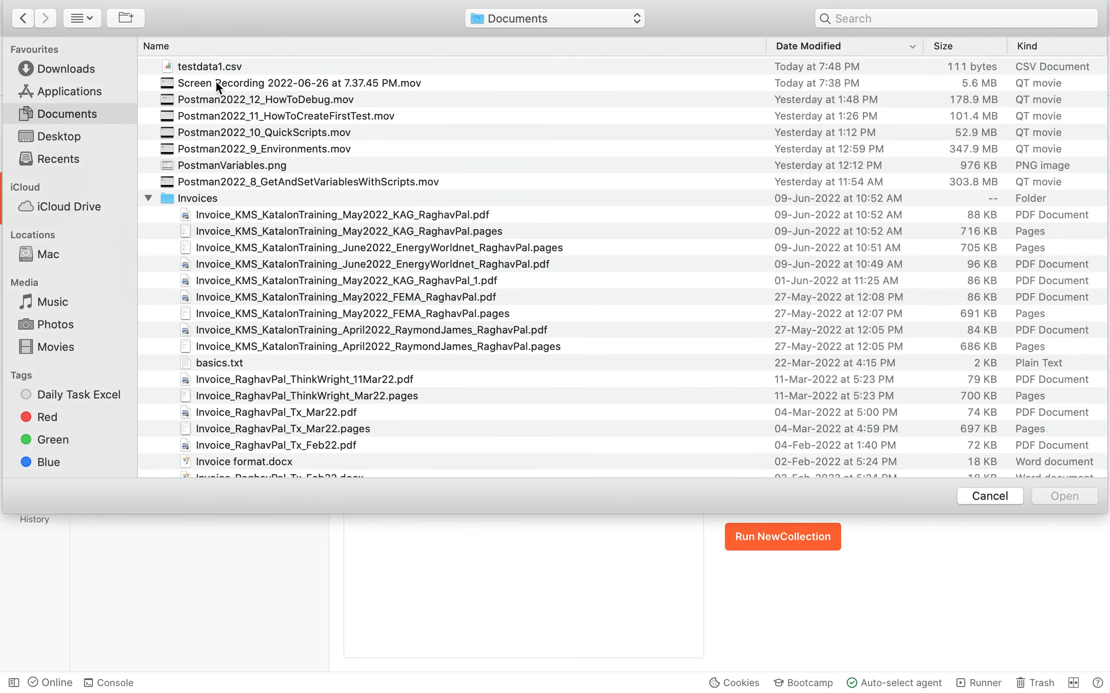
left_click(212, 67)
key("Return")
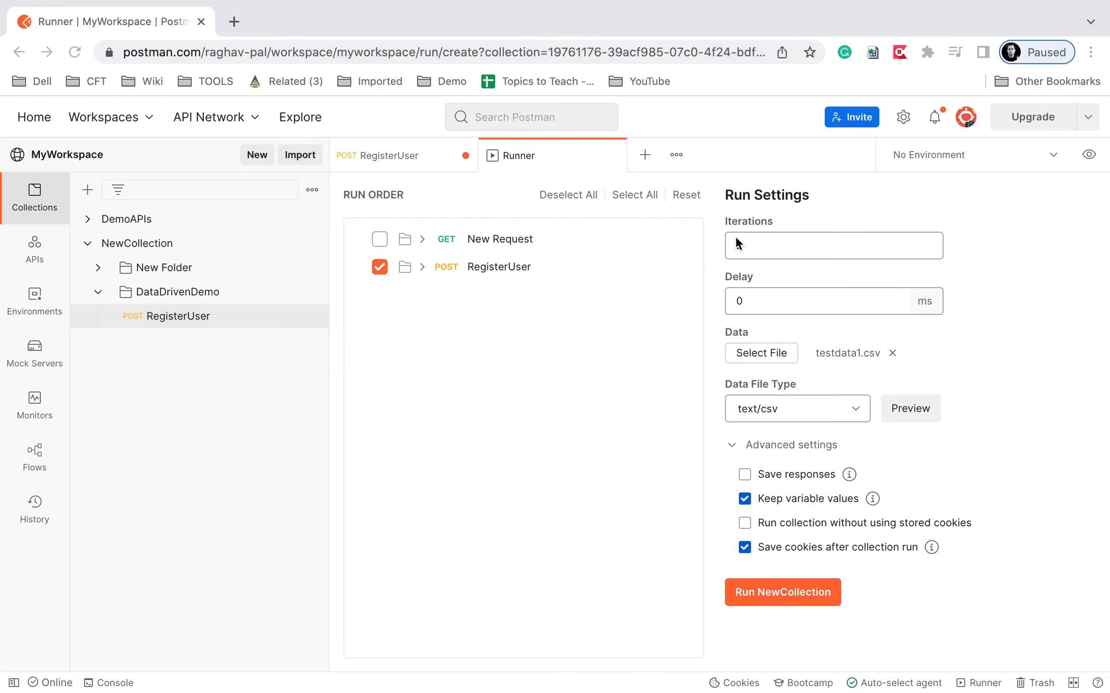
Set Iterations to 2 and open the Data File Type choices.
mouse_move(717, 228)
left_mouse_down()
mouse_move(1008, 260)
mouse_move(994, 261)
left_mouse_up()
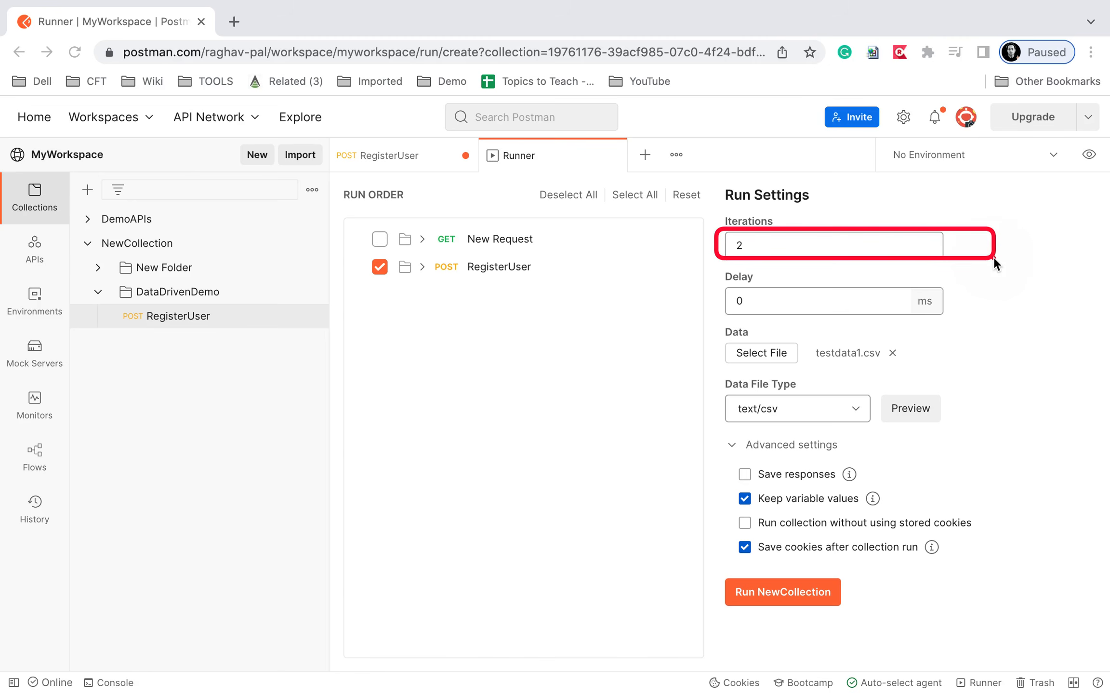
left_click_drag(807, 344, 913, 367)
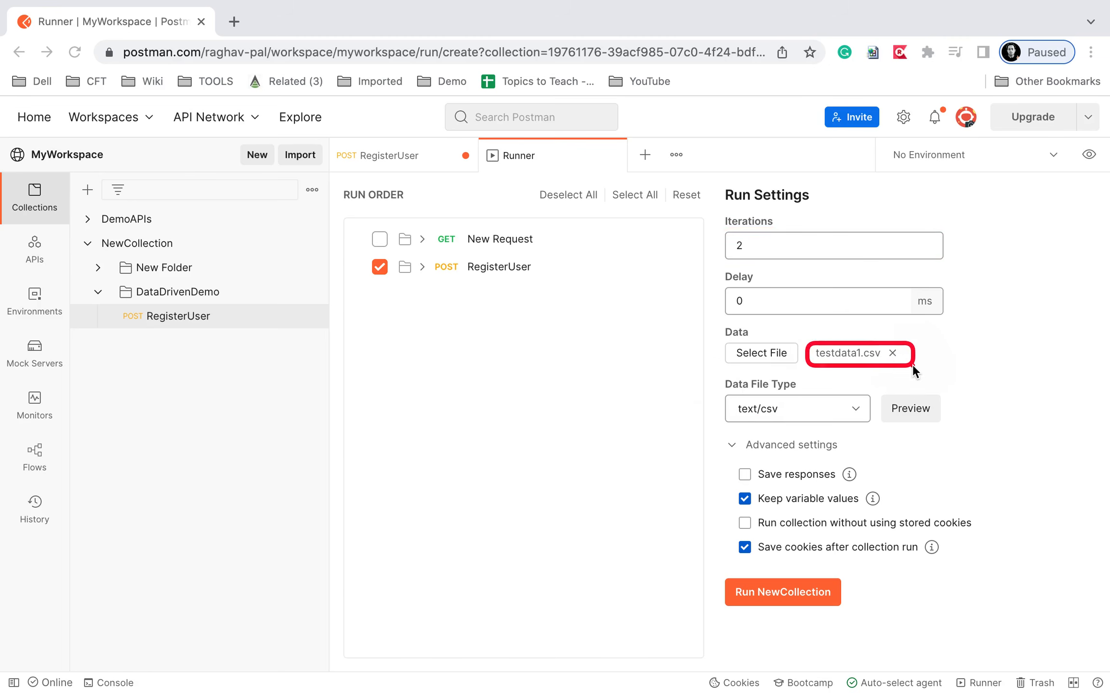
left_click_drag(711, 384, 876, 427)
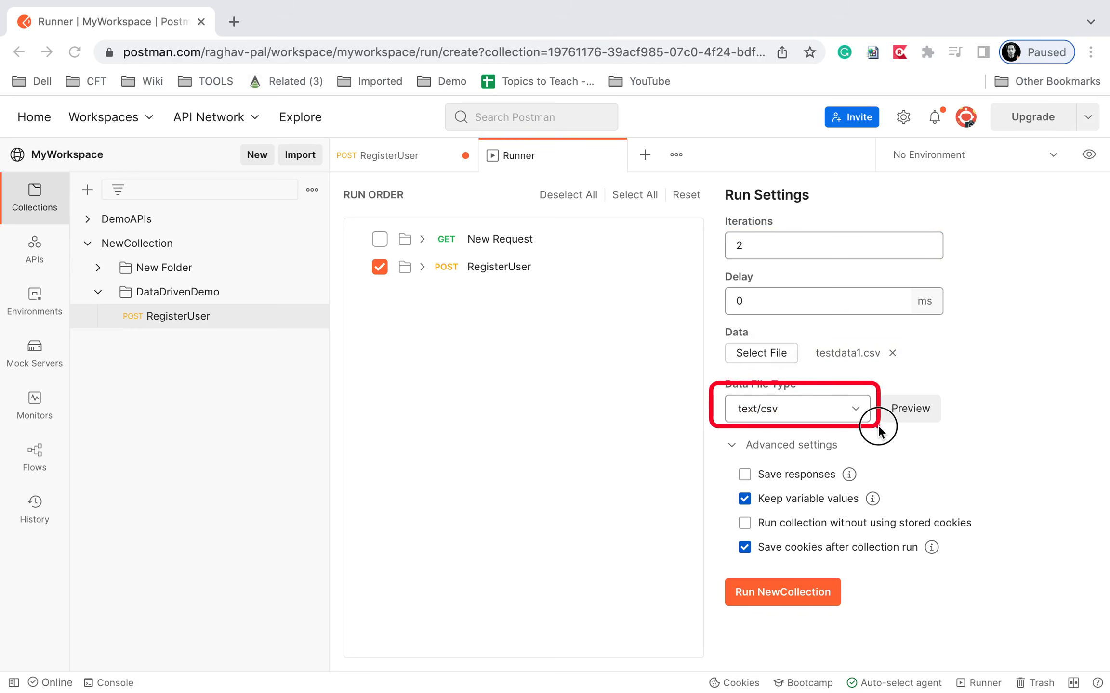
left_click(860, 411)
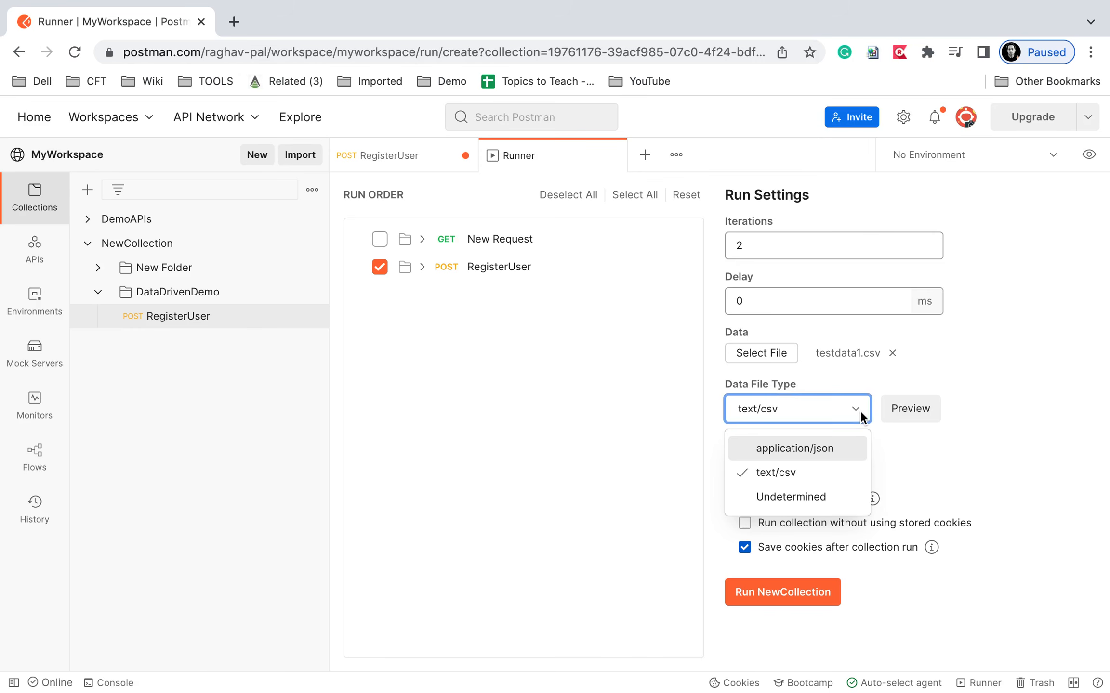
left_click(793, 477)
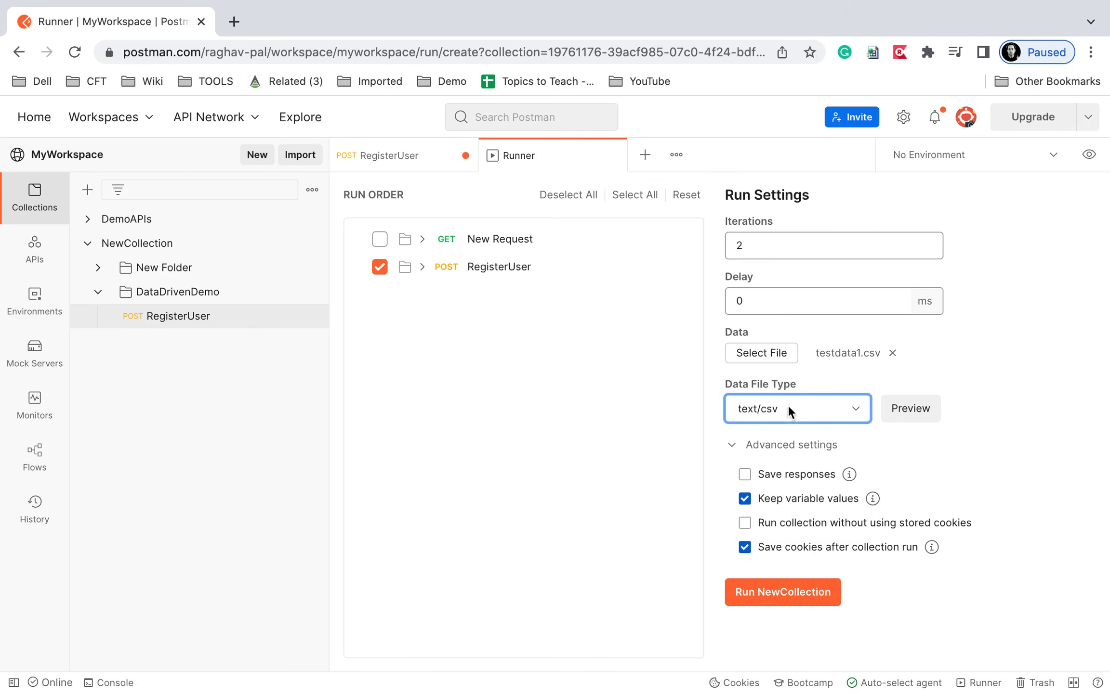
key("ctrl+a")
left_click_drag(877, 389, 963, 428)
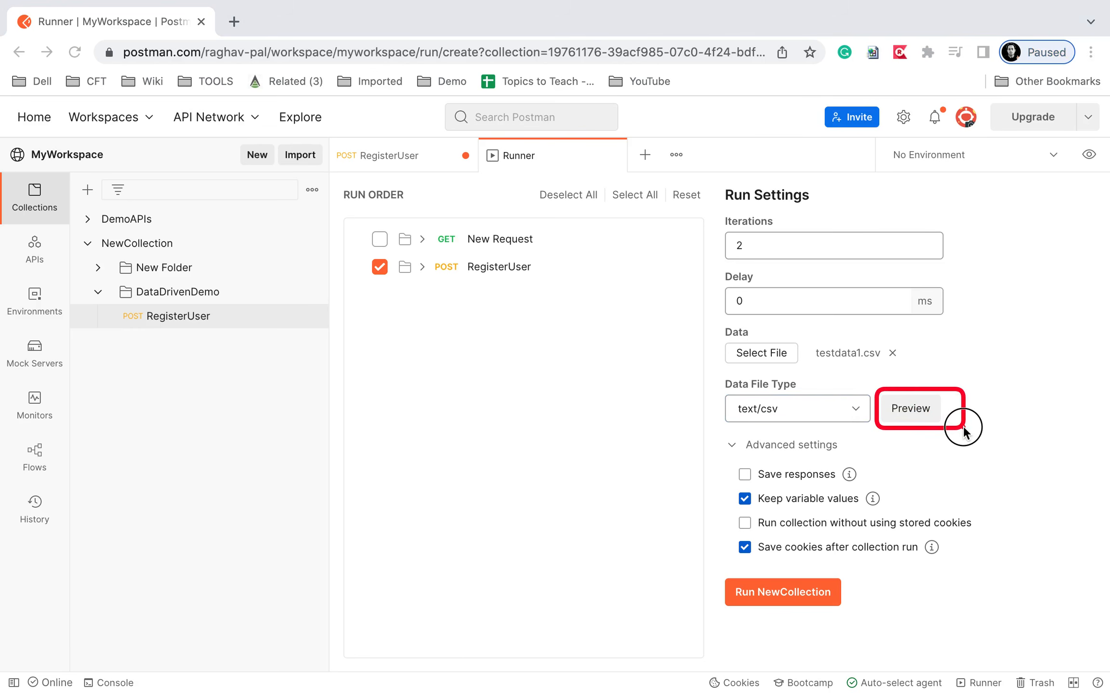
left_click(913, 416)
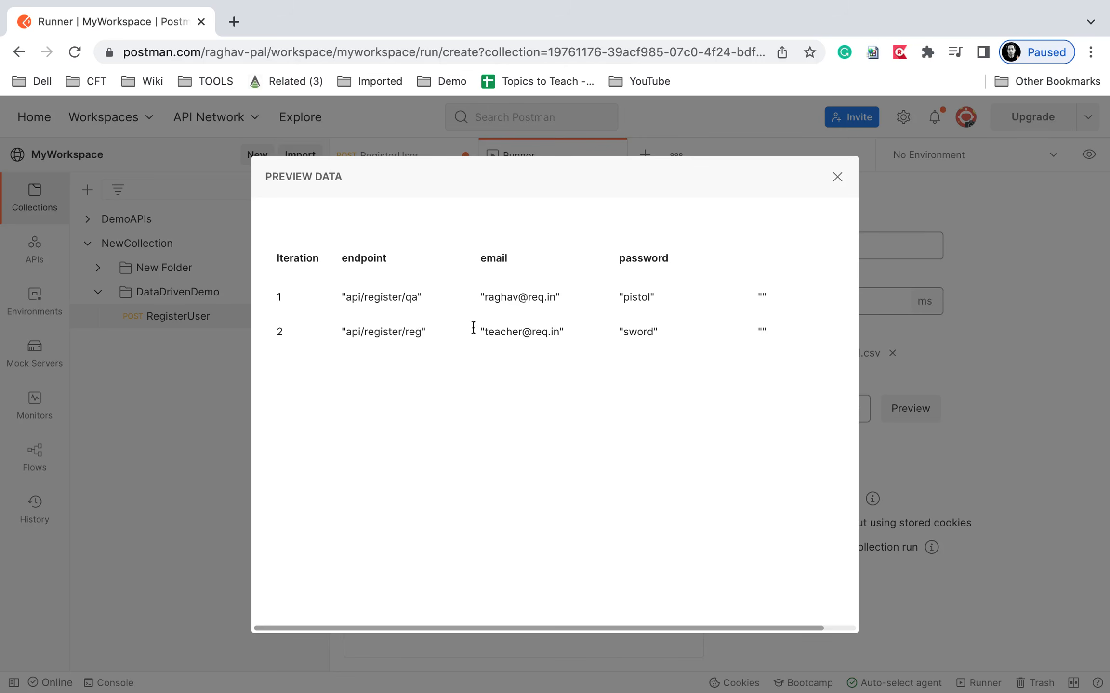
mouse_move(338, 248)
left_mouse_down()
mouse_move(415, 267)
mouse_move(698, 277)
left_mouse_up()
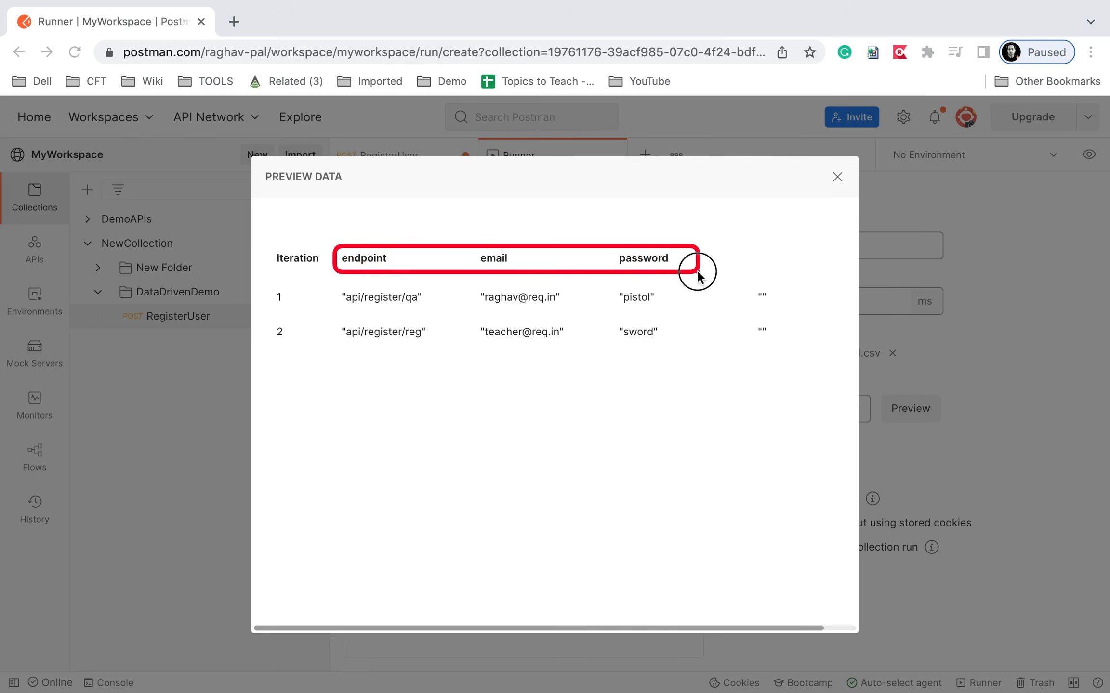
left_click_drag(300, 289, 694, 343)
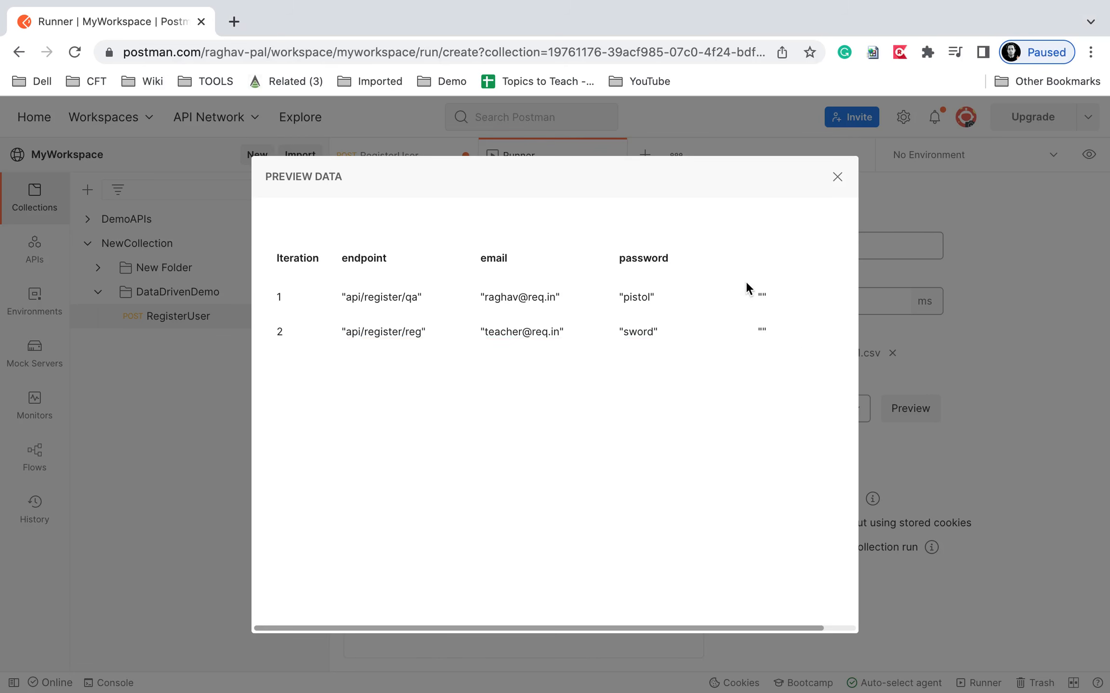
left_click_drag(740, 265, 817, 377)
left_click(837, 177)
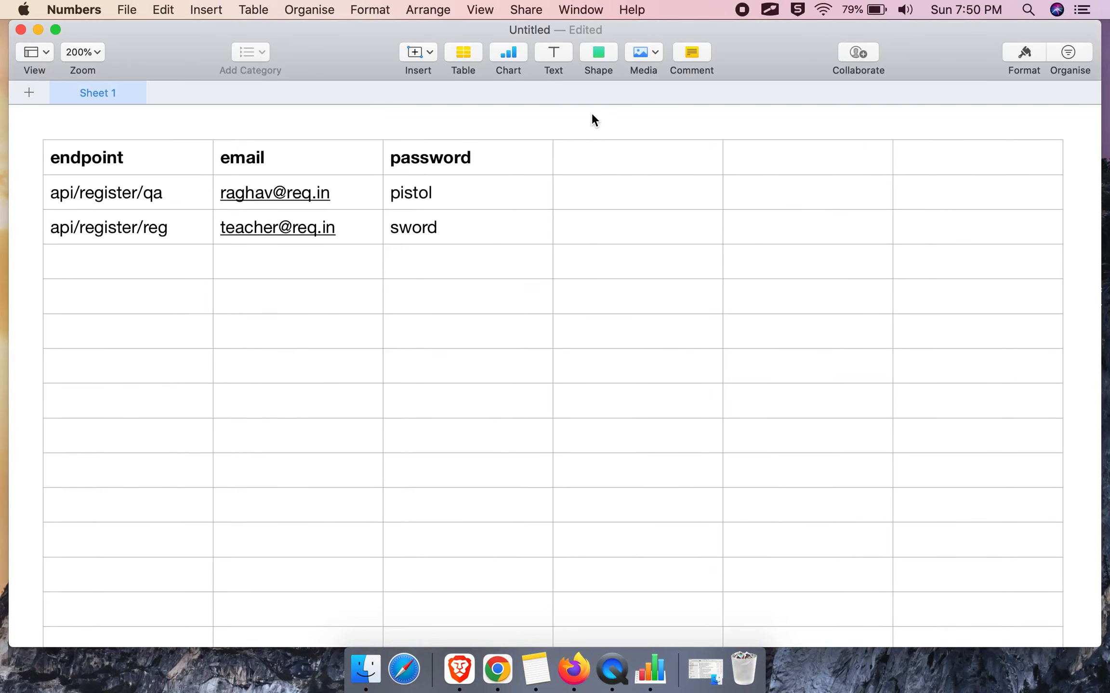
Review the endpoint, email and password rows in Numbers, then return to the Postman Runner.
scroll(600, 116, "up", 1)
scroll(595, 109, "up", 1)
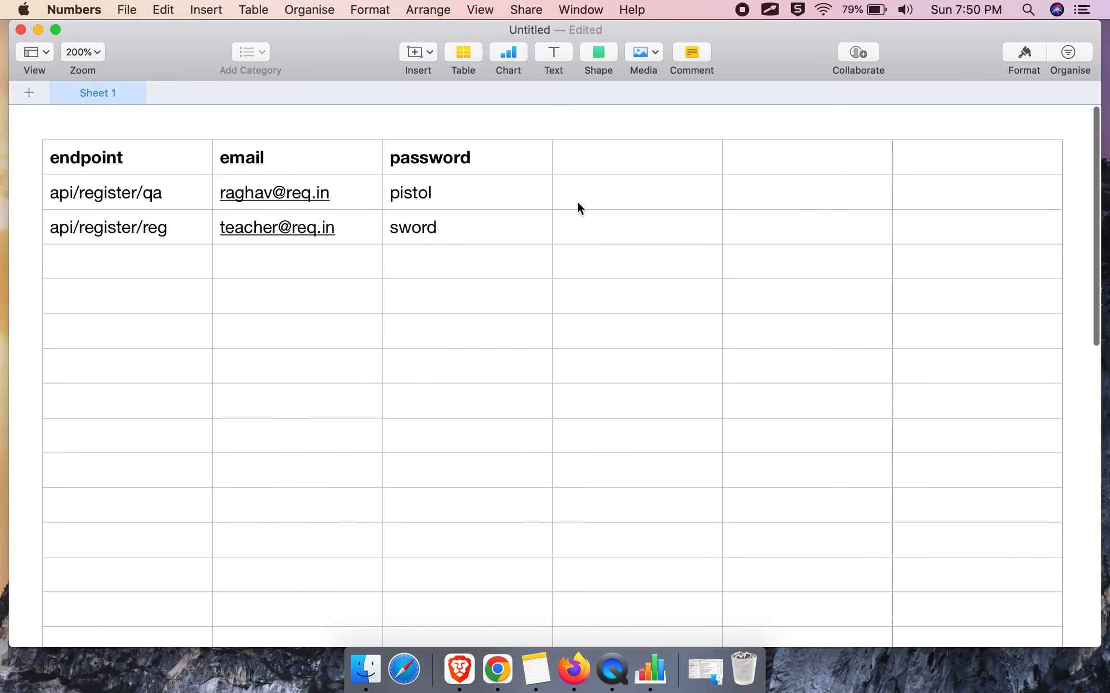
key("ctrl+Right")
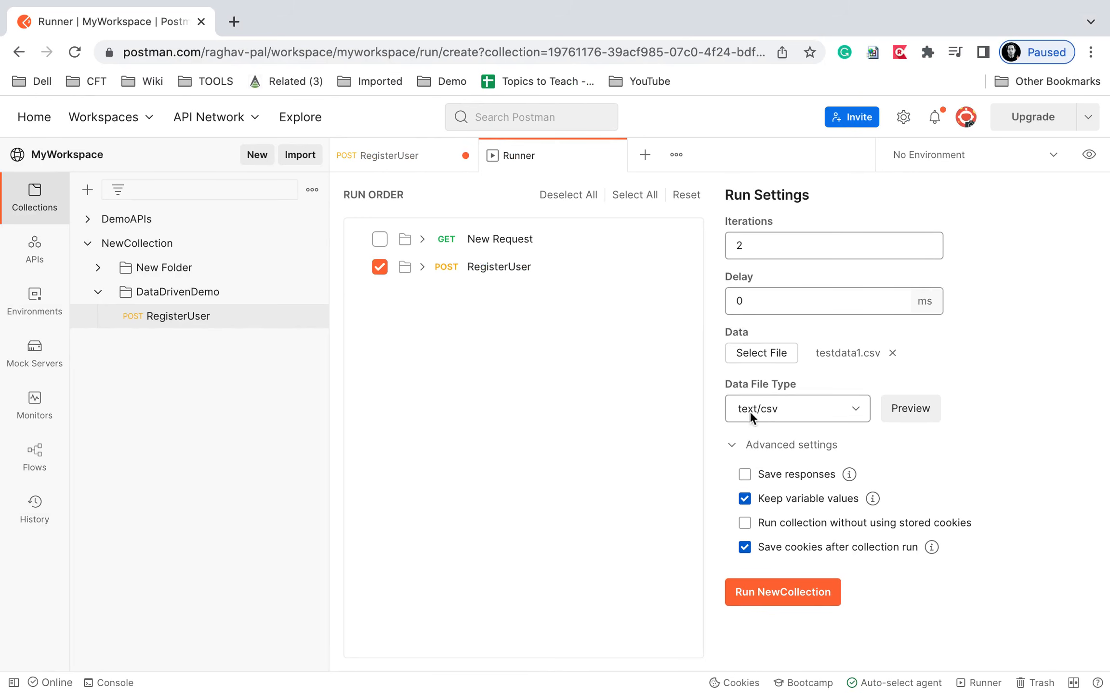
Run NewCollection for 2 iterations, confirm both return 201 Created, then reopen RegisterUser.
left_click(784, 595)
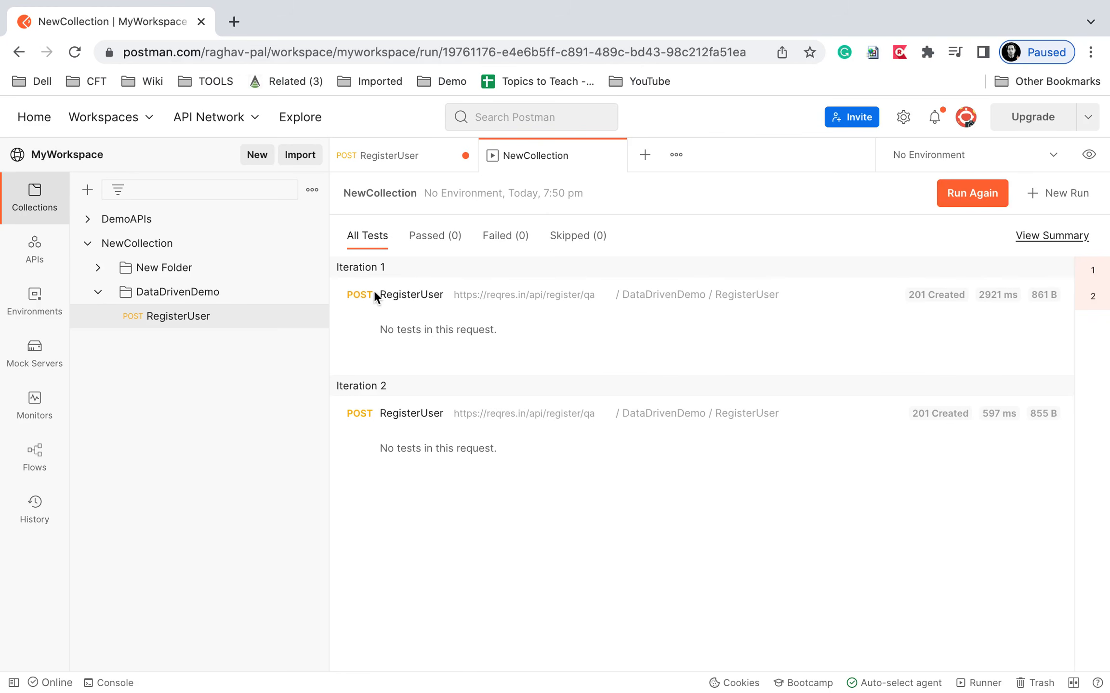
key("ctrl+a")
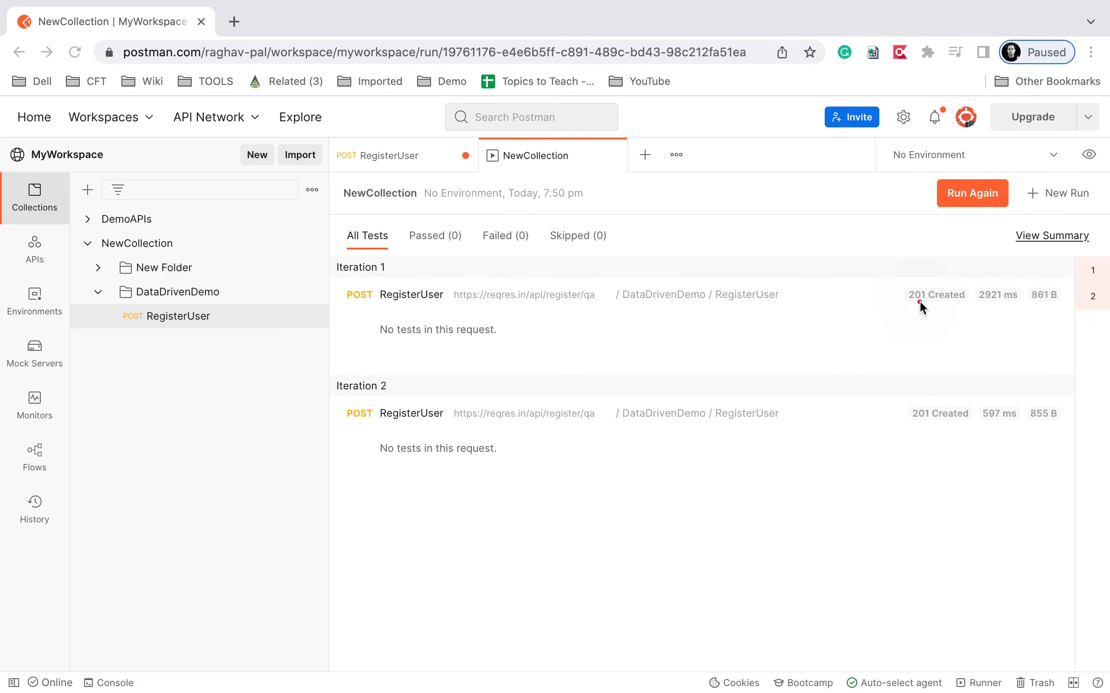
left_click_drag(887, 276, 997, 307)
left_click_drag(897, 388, 1075, 434)
key("Escape")
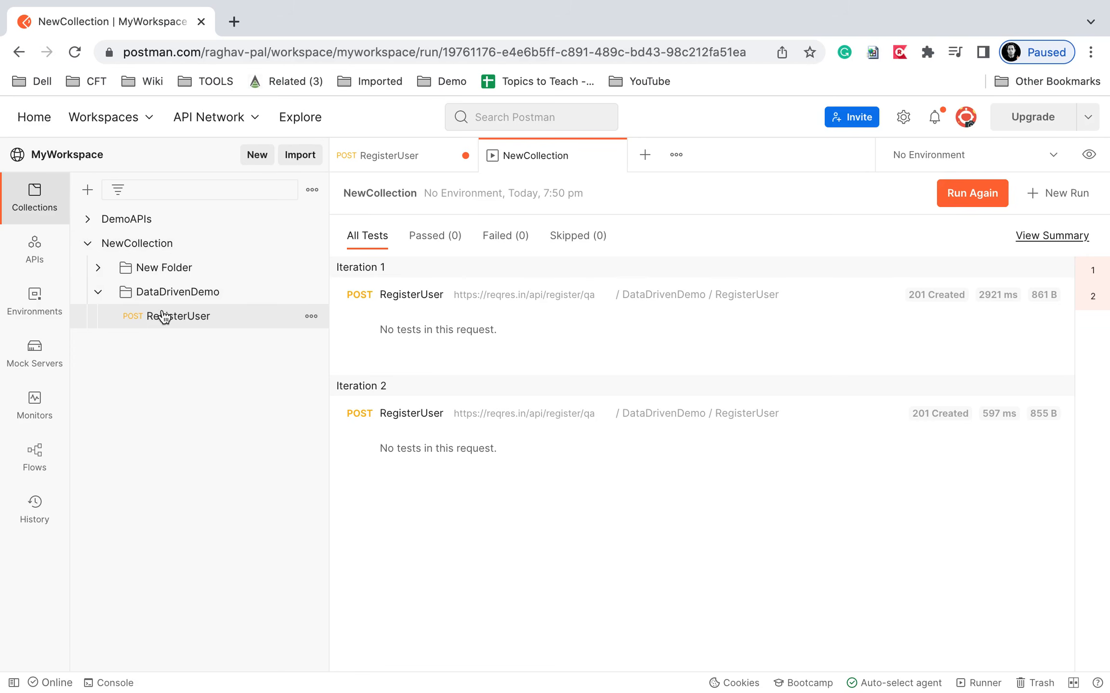
left_click(409, 155)
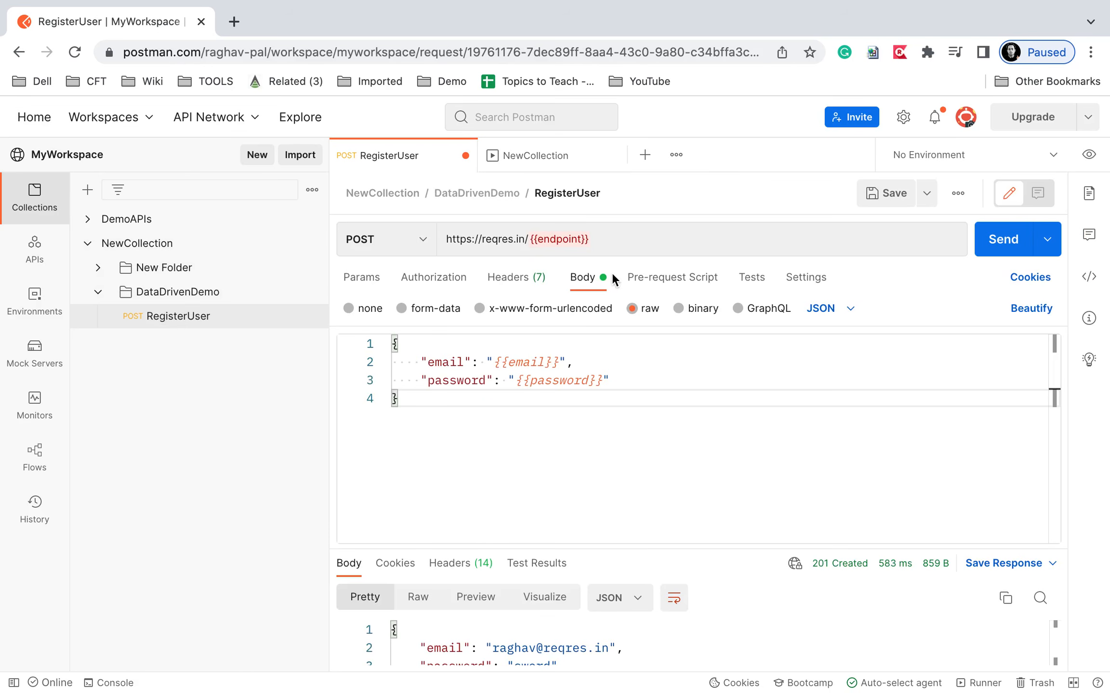
Add the 'Status code: Code is 200' snippet to RegisterUser's Tests.
left_click(748, 284)
scroll(929, 465, "down", 1)
scroll(920, 471, "down", 6)
left_click(920, 471)
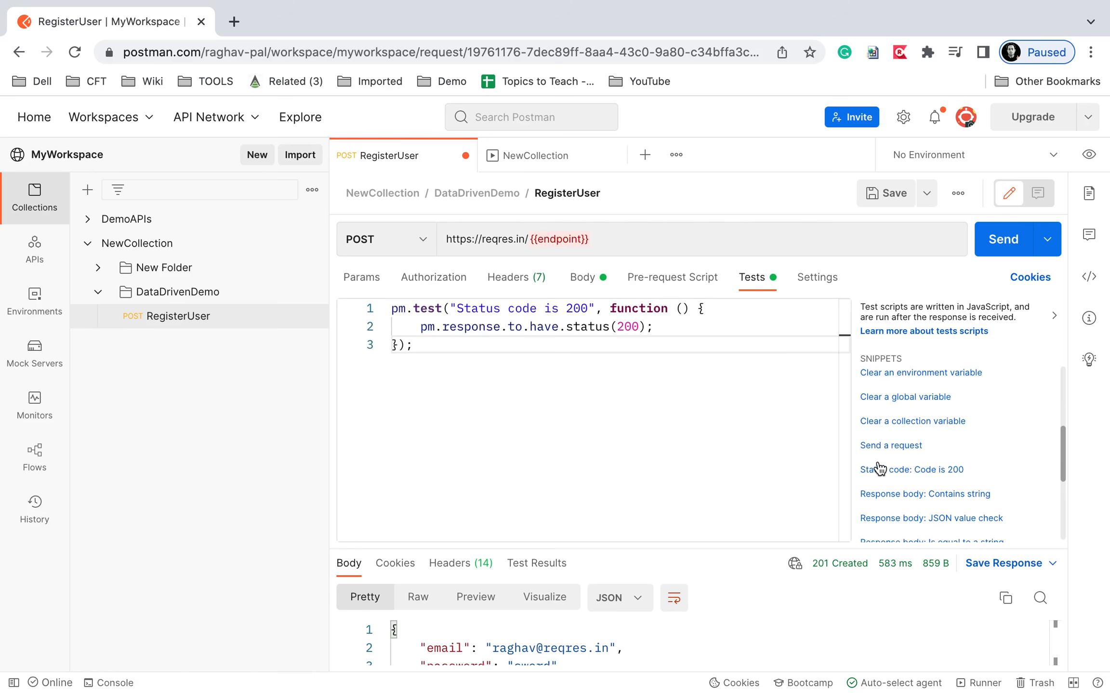
key("ctrl+alt+a")
left_click_drag(847, 459, 1007, 480)
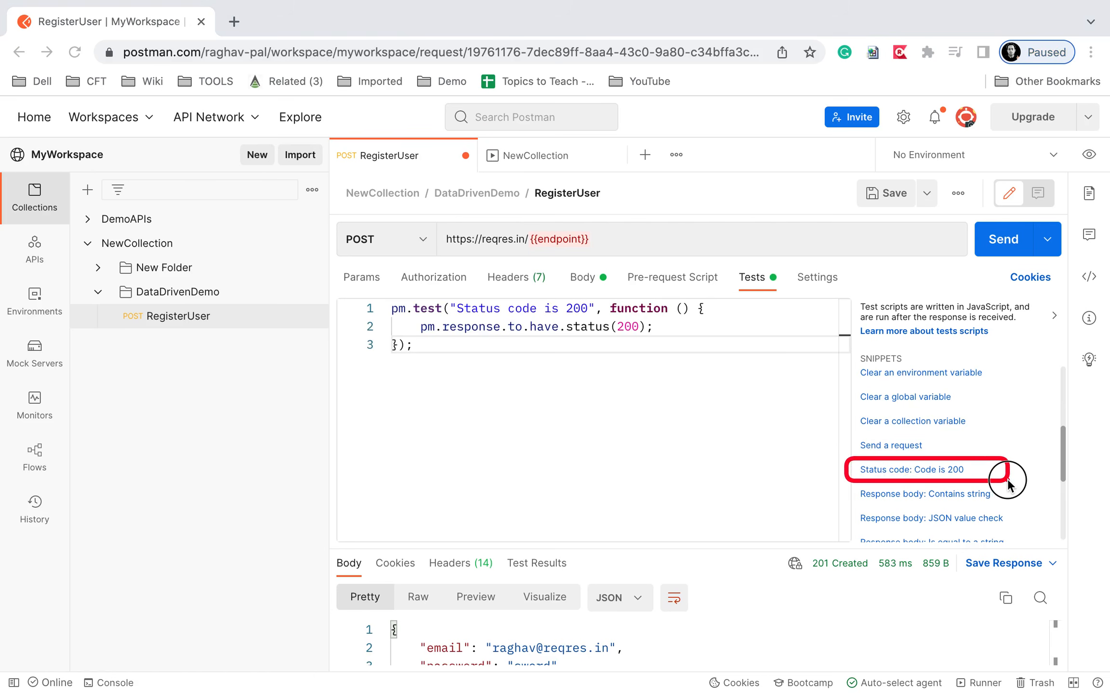
left_click_drag(711, 380, 345, 268)
key("Escape")
Change both 200s in the test to 201, save RegisterUser, and return to the run results.
left_click(588, 308)
key("BackSpace")
type("1")
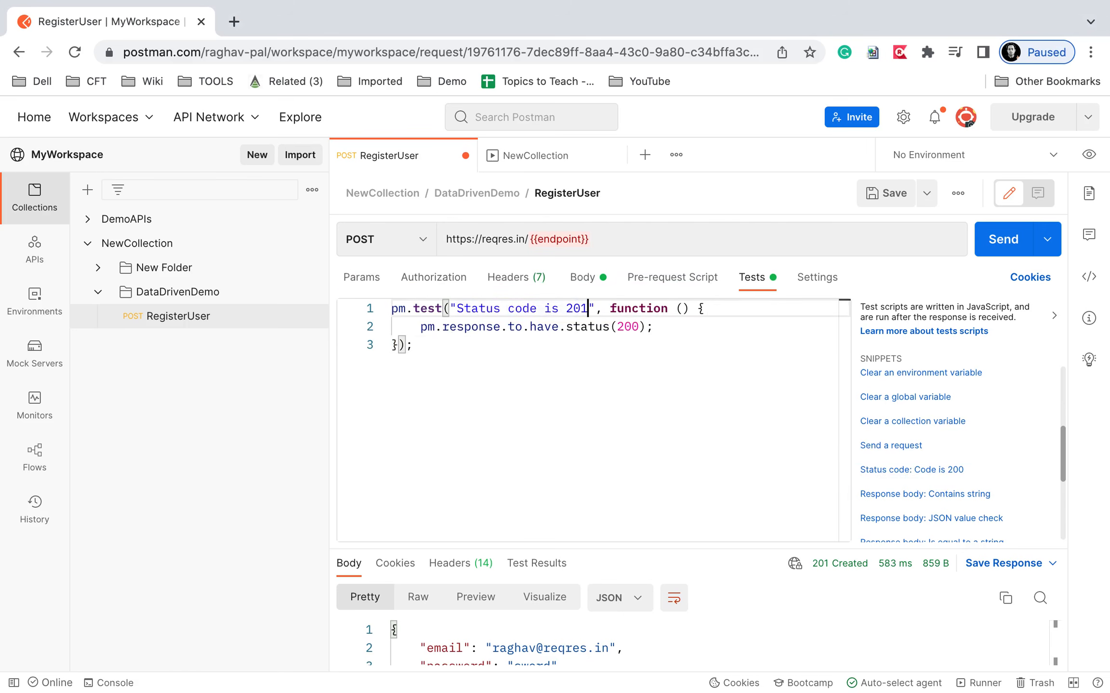
double_click(635, 327)
type("201")
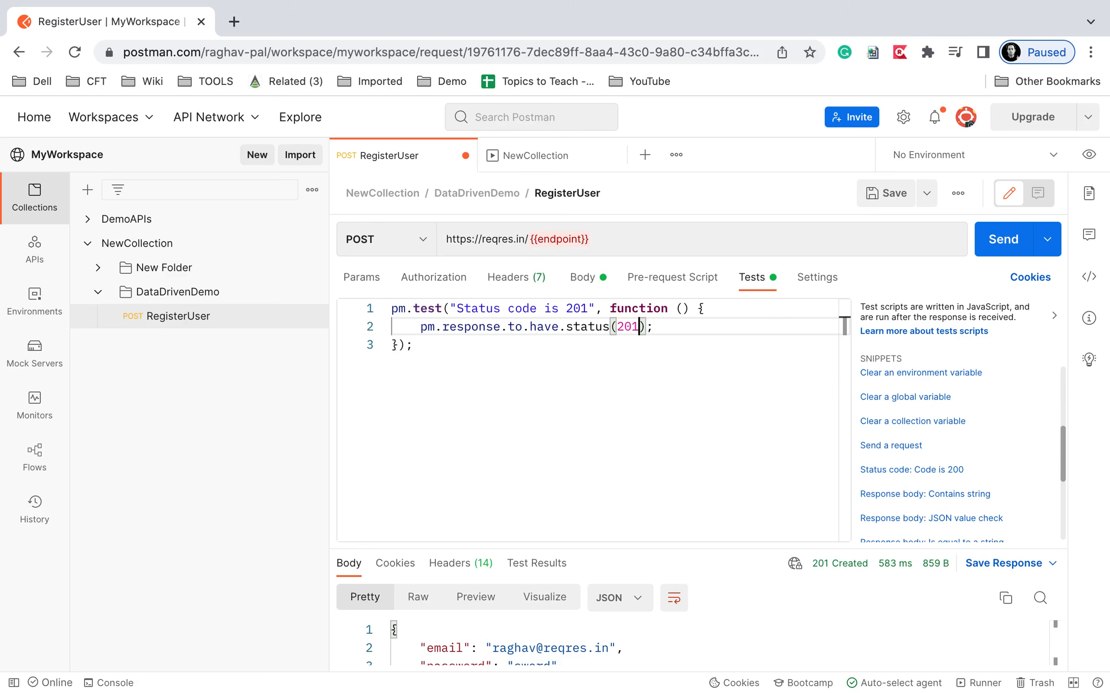
left_click(884, 196)
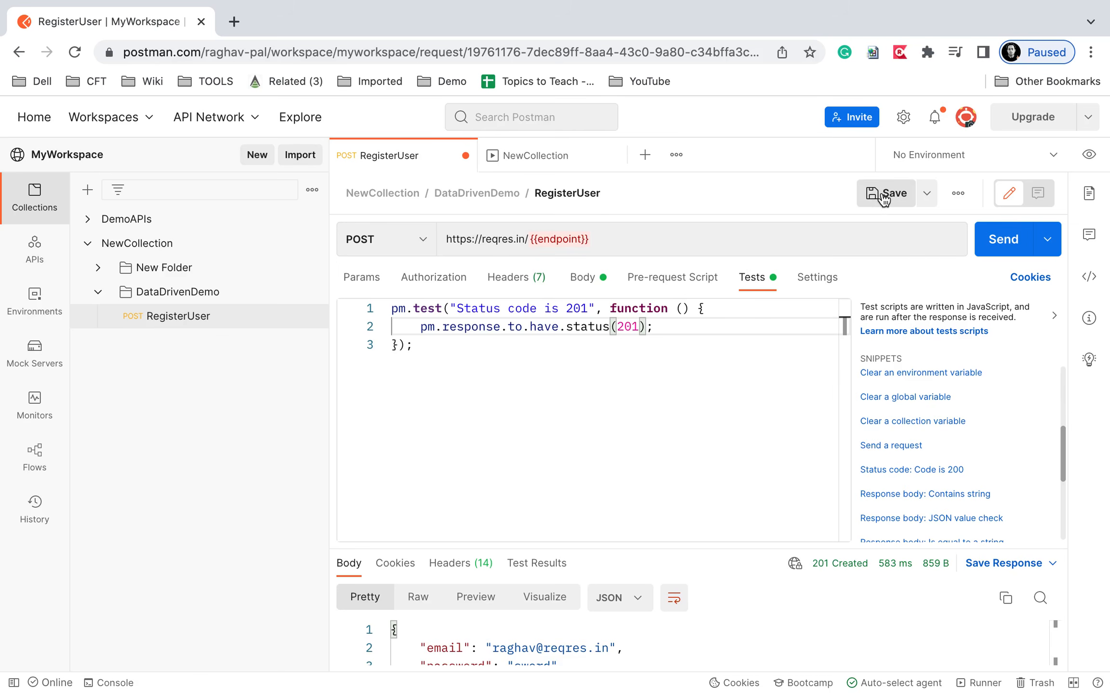
left_click(564, 159)
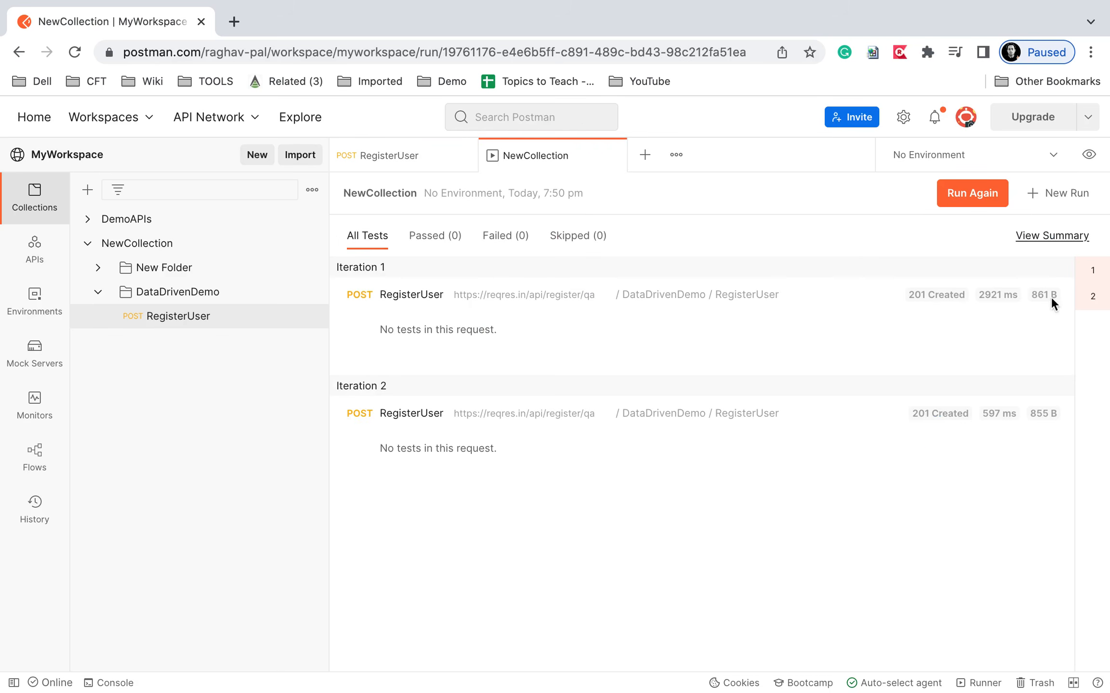
Open the console, clear its logs, and rerun the collection with the 201 test.
left_click(970, 201)
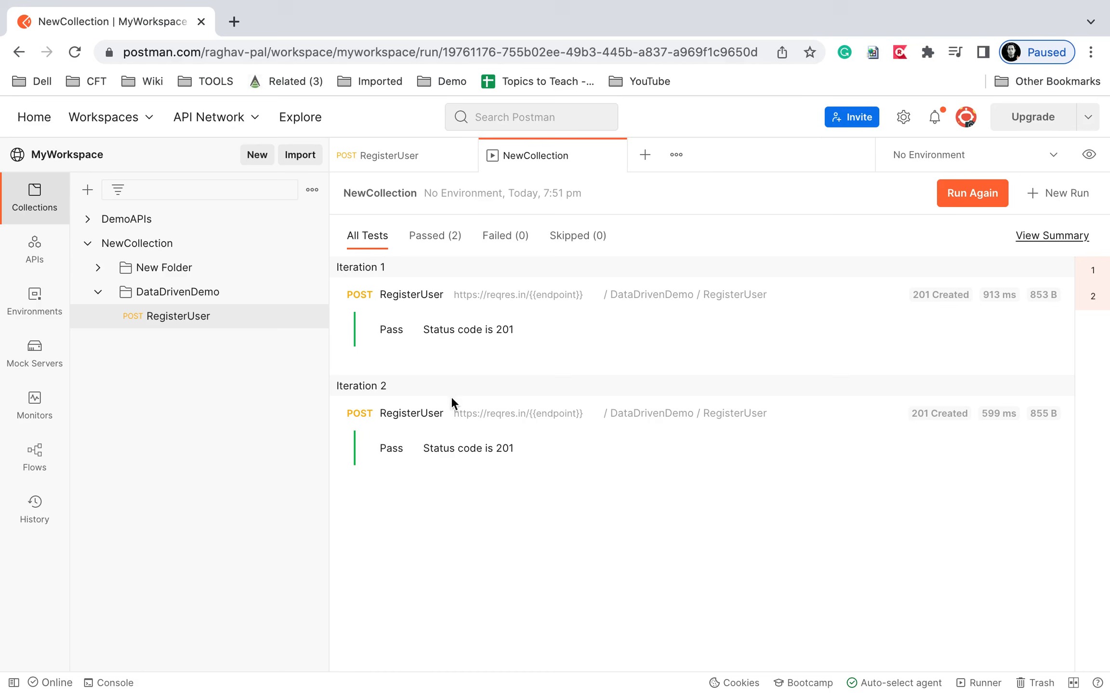
key("ctrl+a")
mouse_move(74, 659)
left_mouse_down()
mouse_move(82, 674)
mouse_move(177, 686)
left_mouse_up()
key("Escape")
left_click(115, 685)
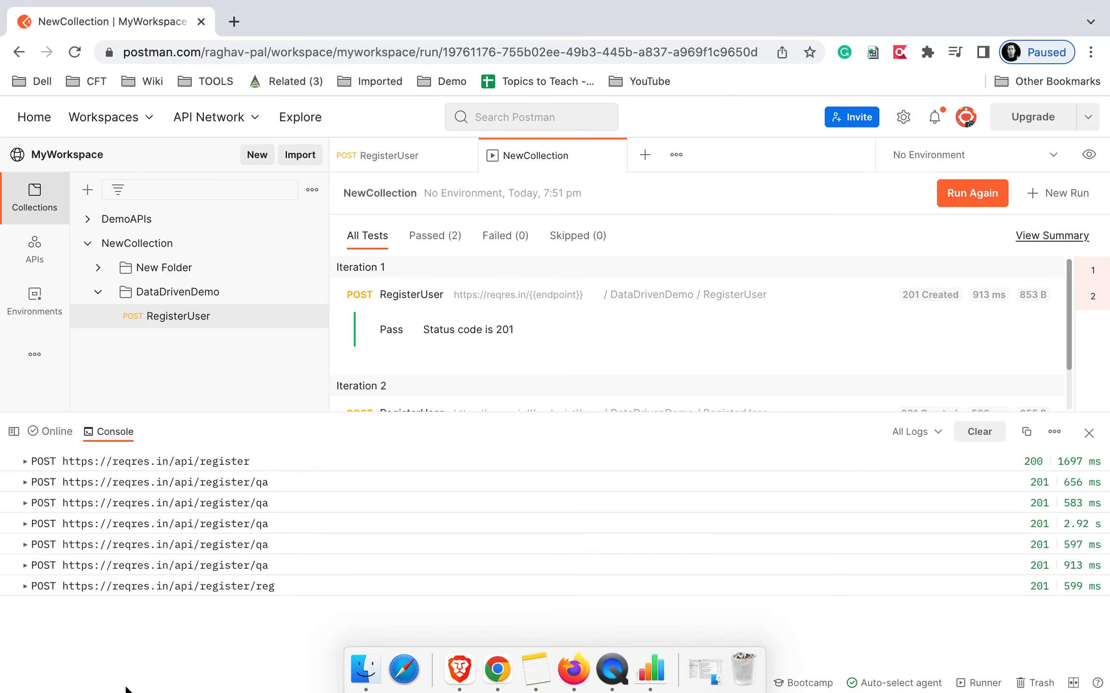
left_click(963, 433)
left_click(960, 196)
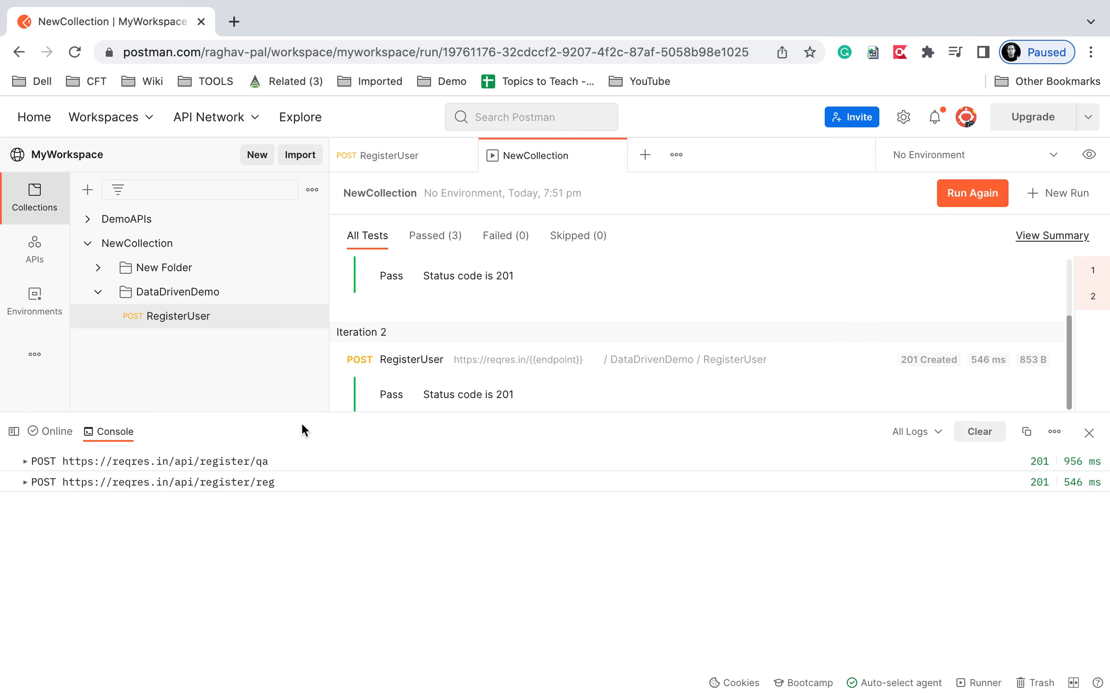
Enlarge the console and show the request body sent by the api/register/qa entry.
left_click_drag(300, 413, 304, 166)
left_click(27, 215)
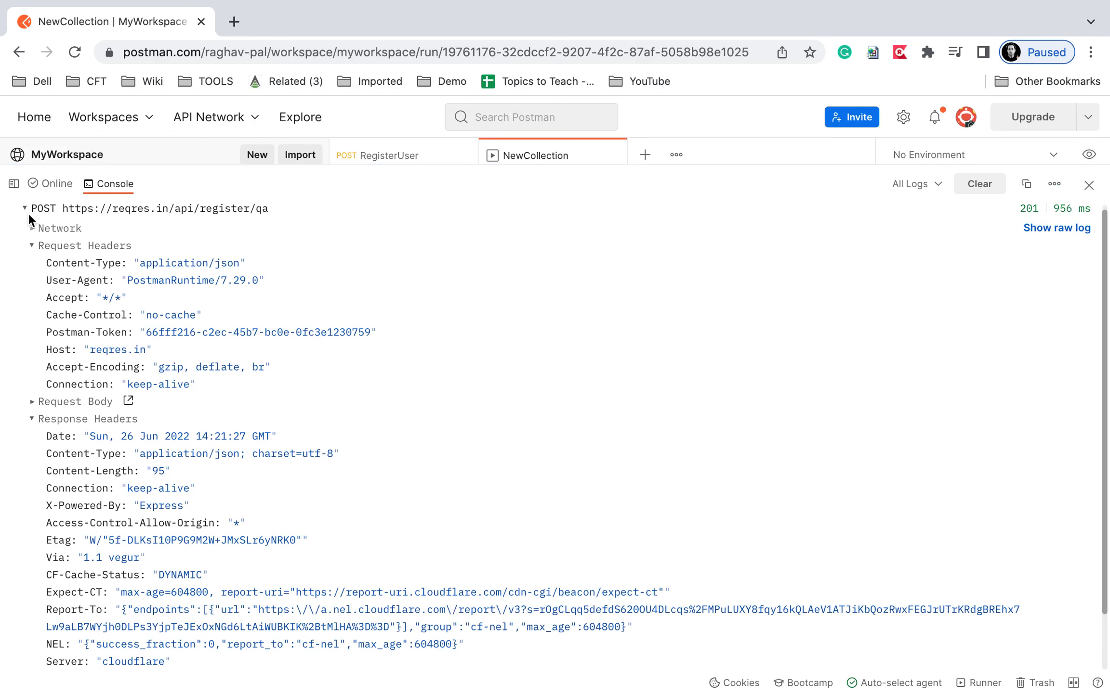
key("ctrl+a")
mouse_move(174, 200)
left_mouse_down()
mouse_move(318, 223)
mouse_move(302, 223)
left_mouse_up()
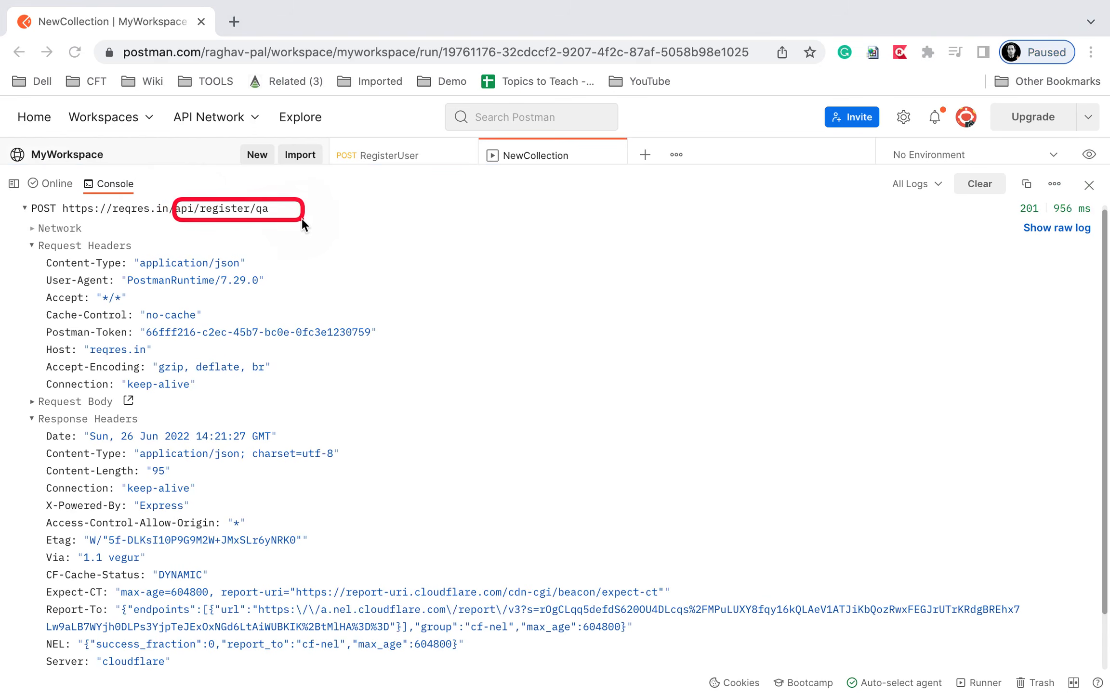
key("Escape")
left_click(32, 245)
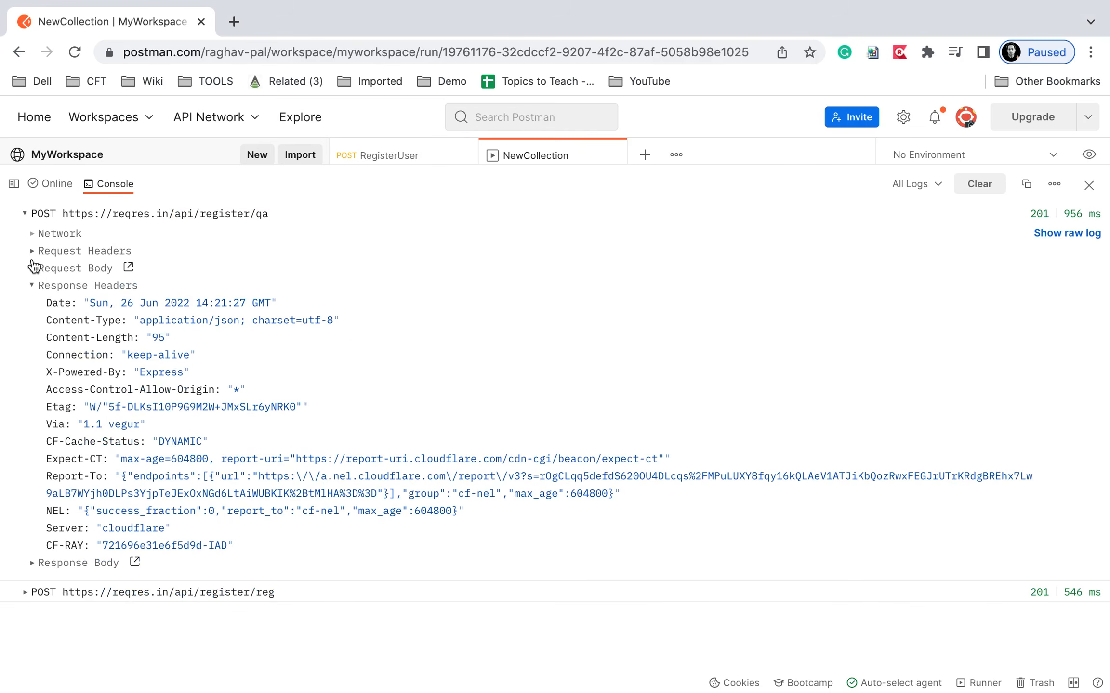
left_click(32, 268)
left_click_drag(127, 302, 278, 329)
key("Escape")
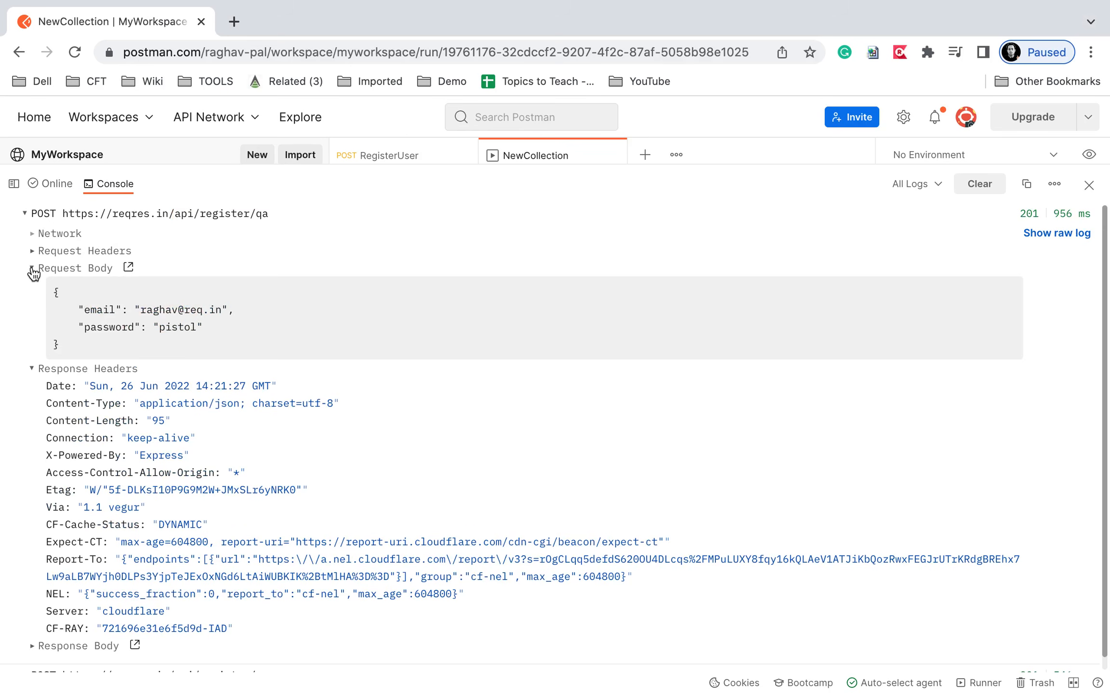
Show the response body returned for the api/register/qa request.
left_click(32, 269)
left_click(32, 286)
left_click(33, 303)
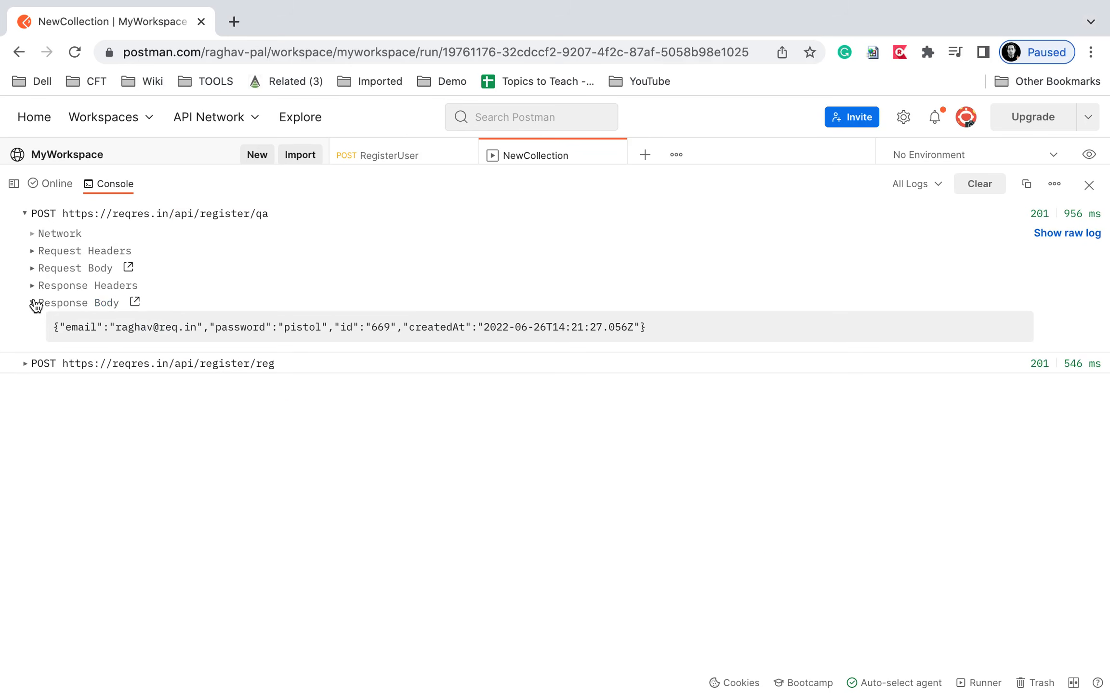
mouse_move(32, 316)
left_mouse_down()
mouse_move(613, 354)
mouse_move(648, 344)
left_mouse_up()
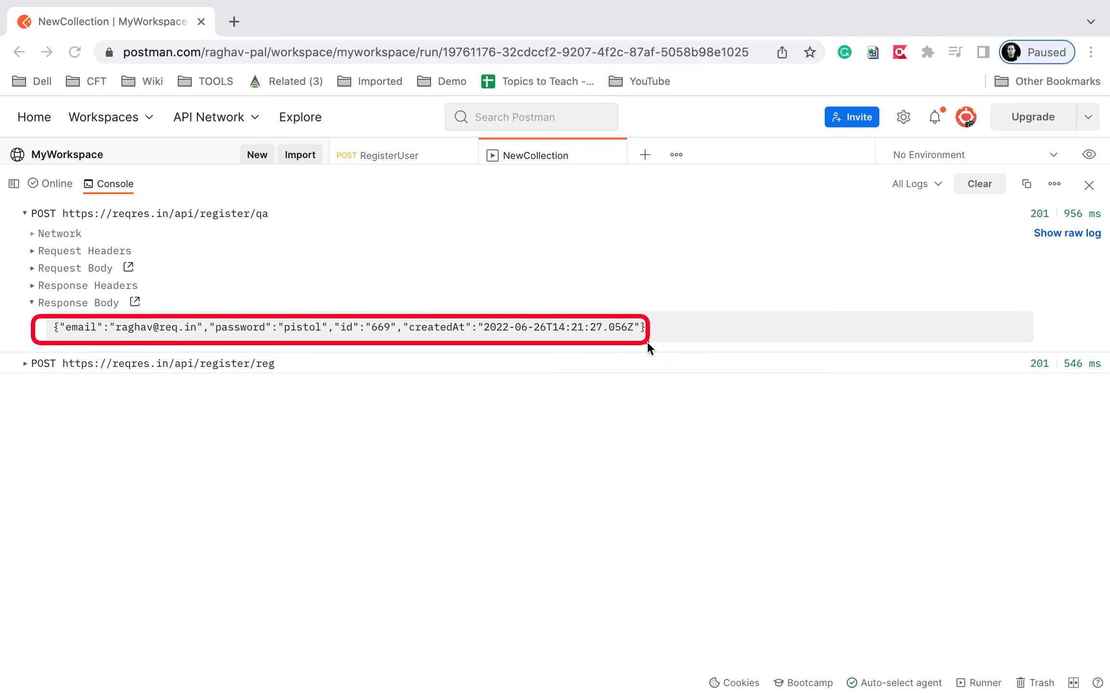
key("Escape")
left_click(32, 303)
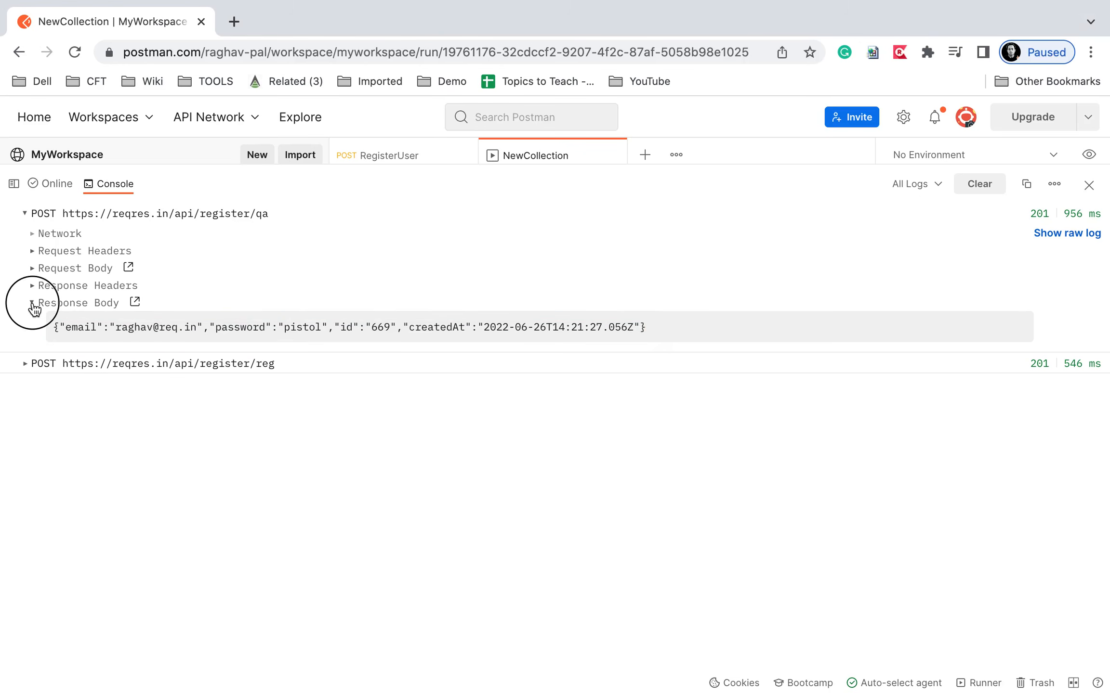
Switch to the api/register/reg log entry and show the request body it sent.
left_click(25, 214)
left_click(25, 235)
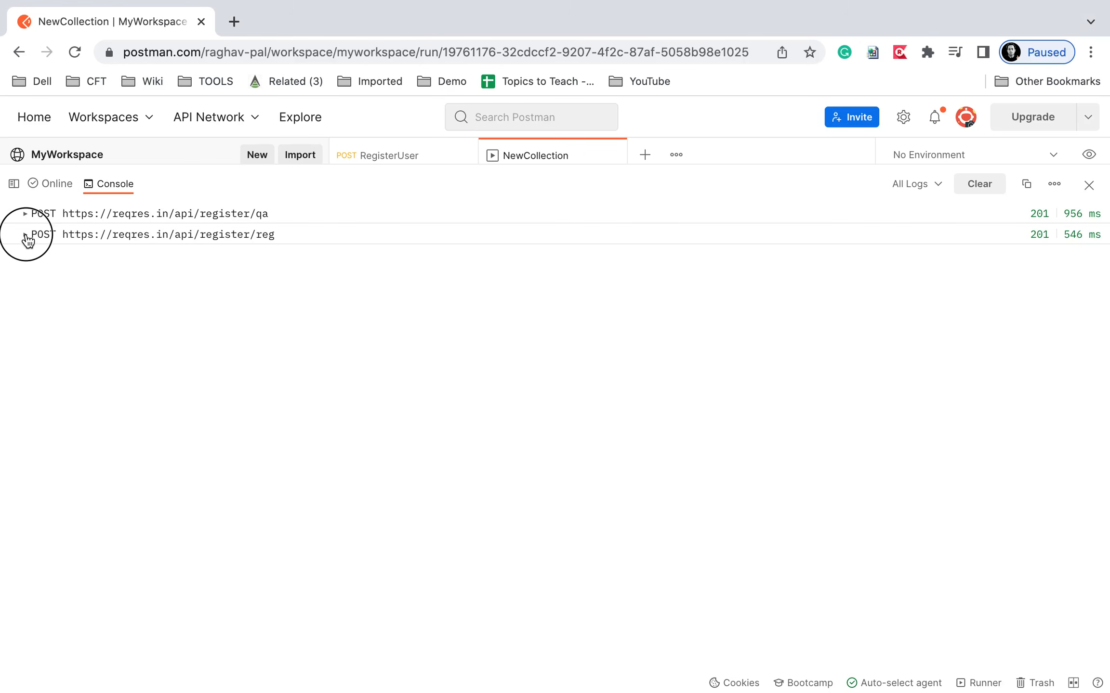
mouse_move(160, 202)
left_mouse_down()
mouse_move(301, 212)
mouse_move(325, 226)
left_mouse_up()
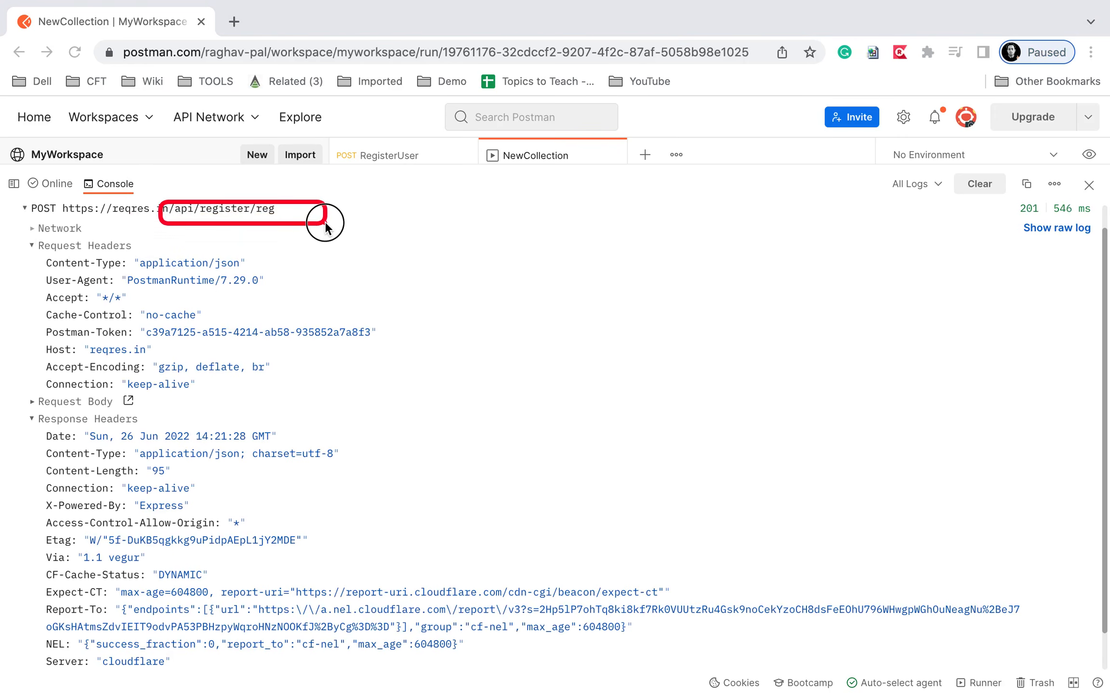
left_click(31, 246)
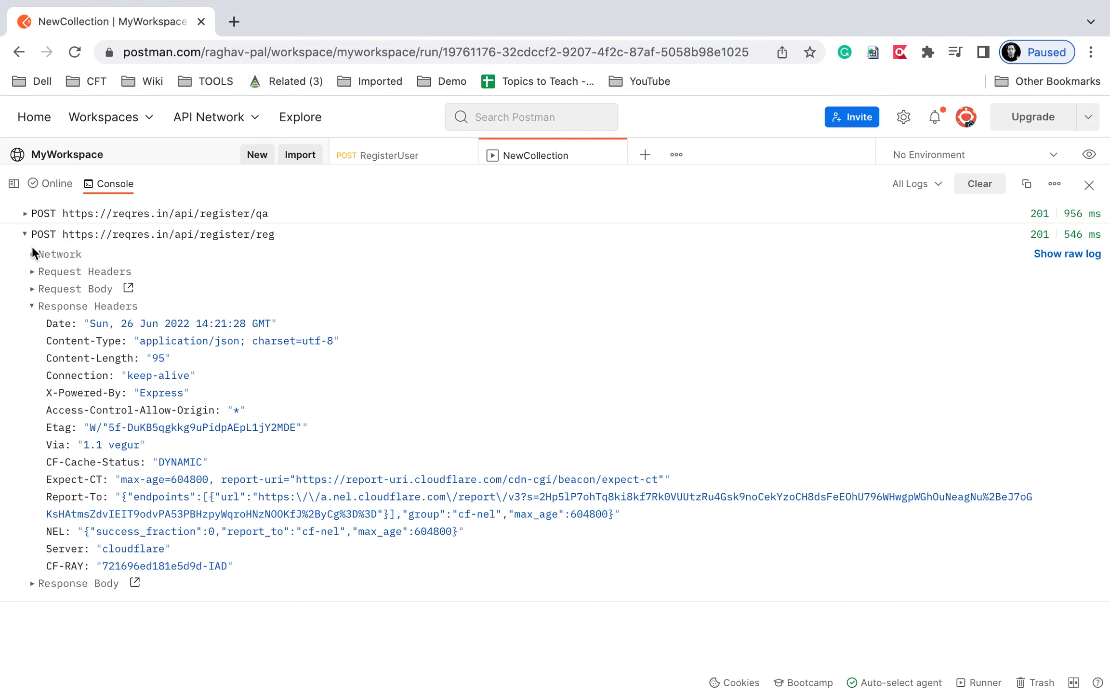
left_click(32, 289)
left_click_drag(132, 320, 261, 368)
key("Escape")
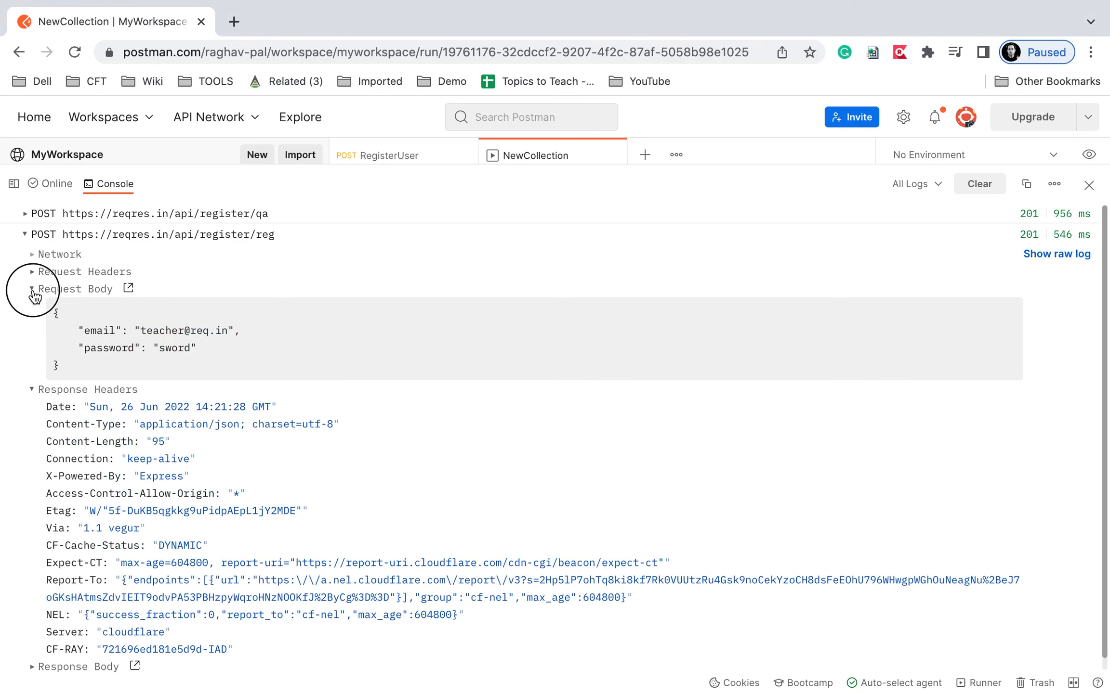
Show the api/register/reg response body with the returned id and creation time.
left_click(32, 289)
left_click(32, 306)
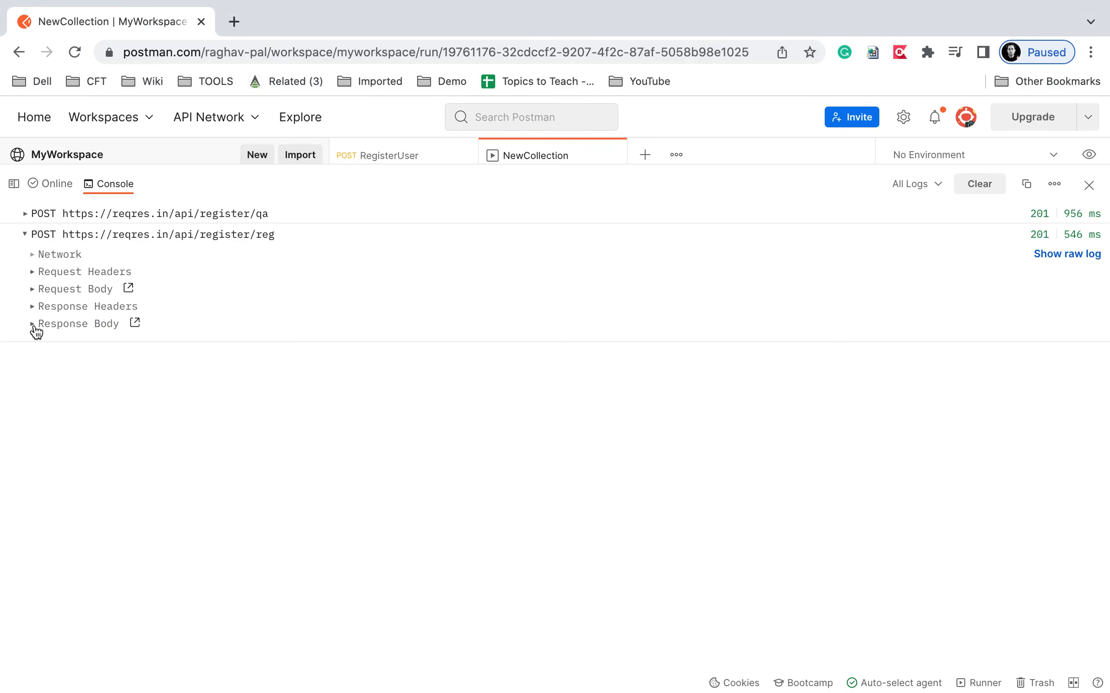
left_click(32, 323)
left_click_drag(89, 336, 712, 374)
key("Escape")
Collapse the register/reg console entry, reveal the Step 5 JSON slide, then return to Numbers.
left_click(25, 235)
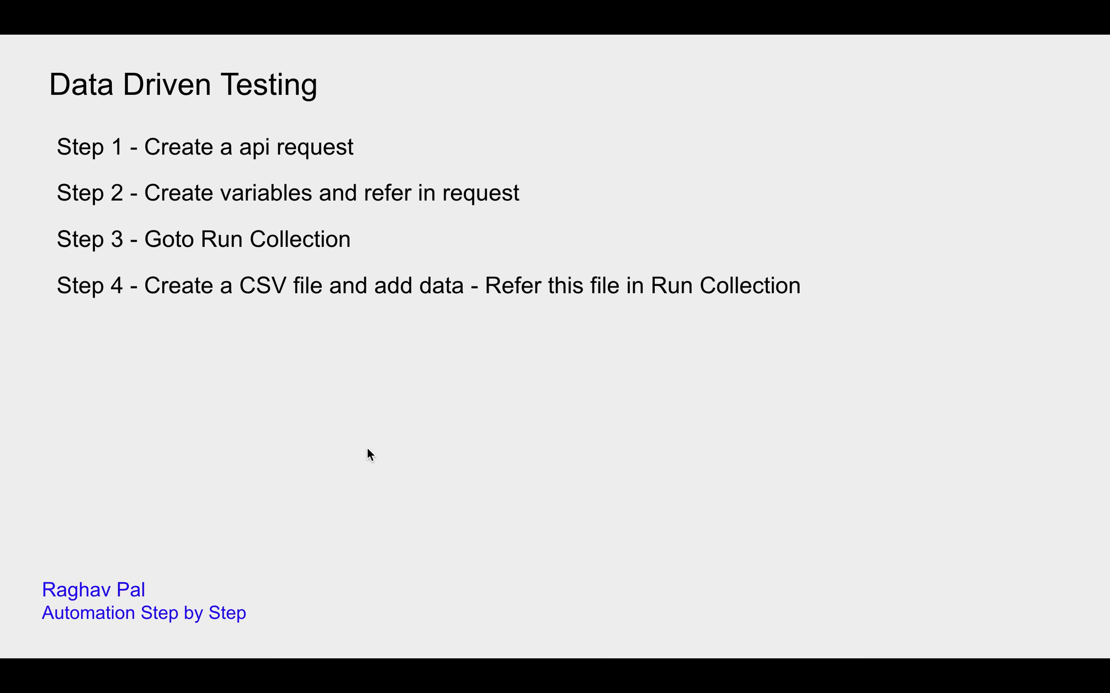
left_click(366, 448)
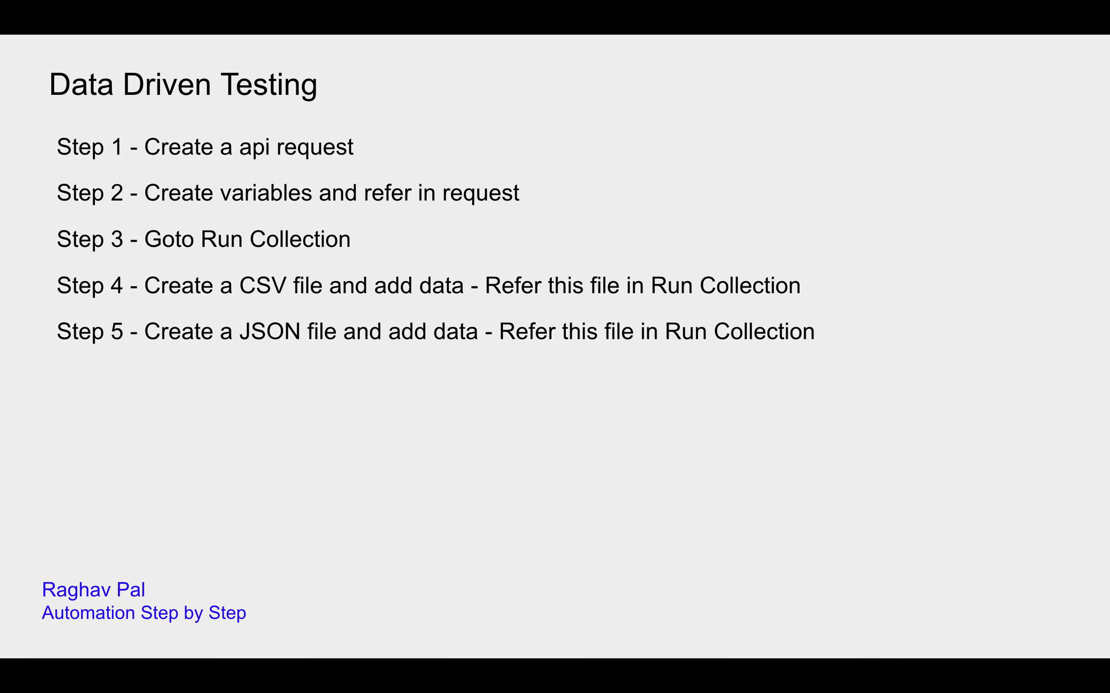
key("ctrl+Left")
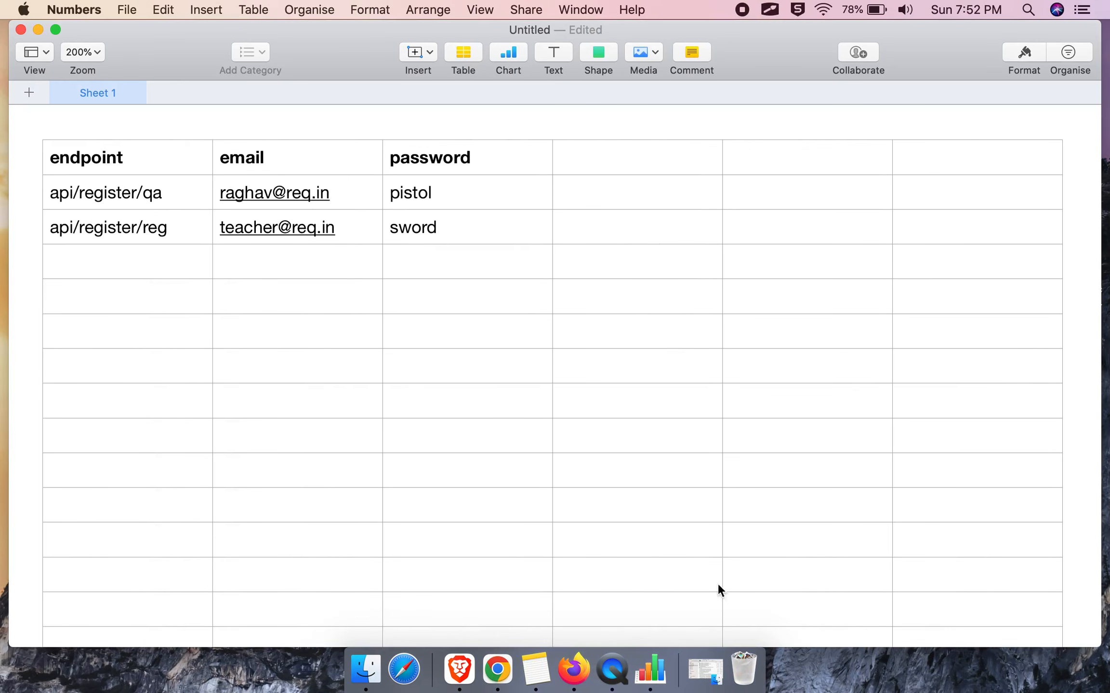
In the Postman 2022 note, add 'Add json data in any text/notepad file' and 'Save as .json extension'.
left_click(535, 669)
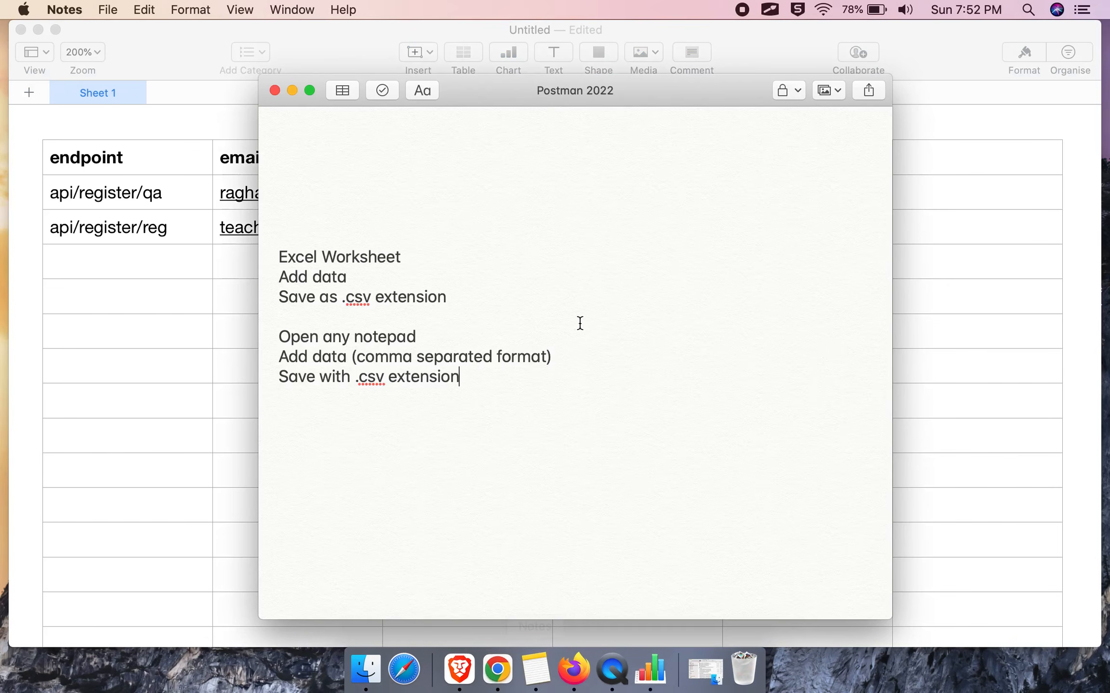
key("Return")
key("Return")
type("Add json data in any ted")
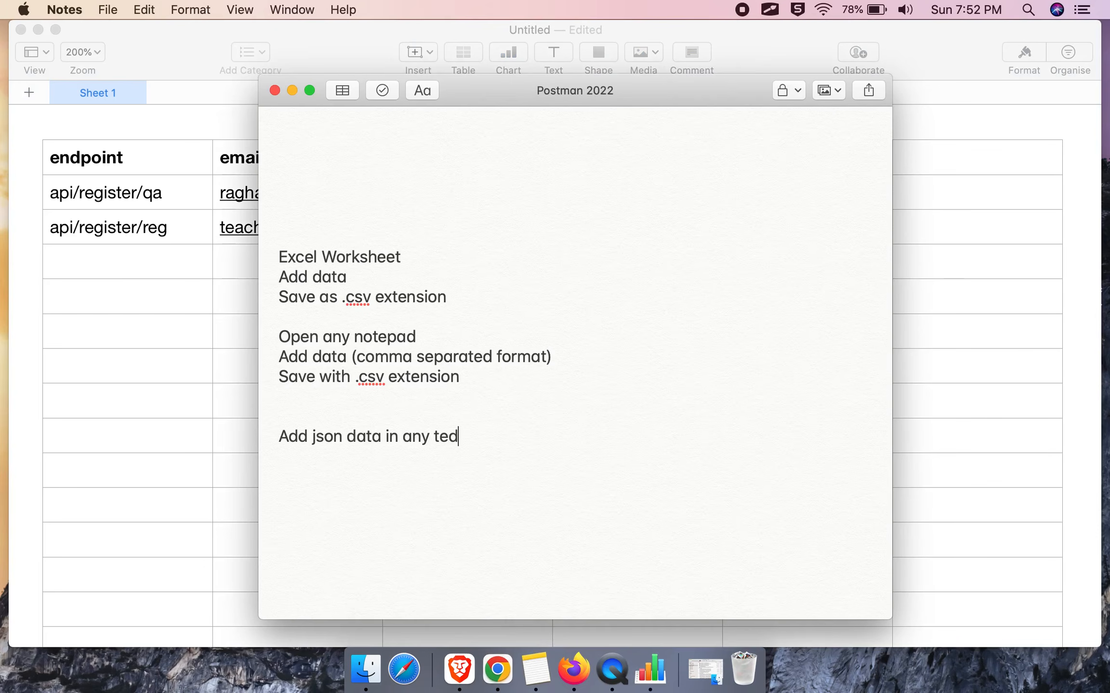
key("BackSpace")
type("xt/notepad file Save as .json extension")
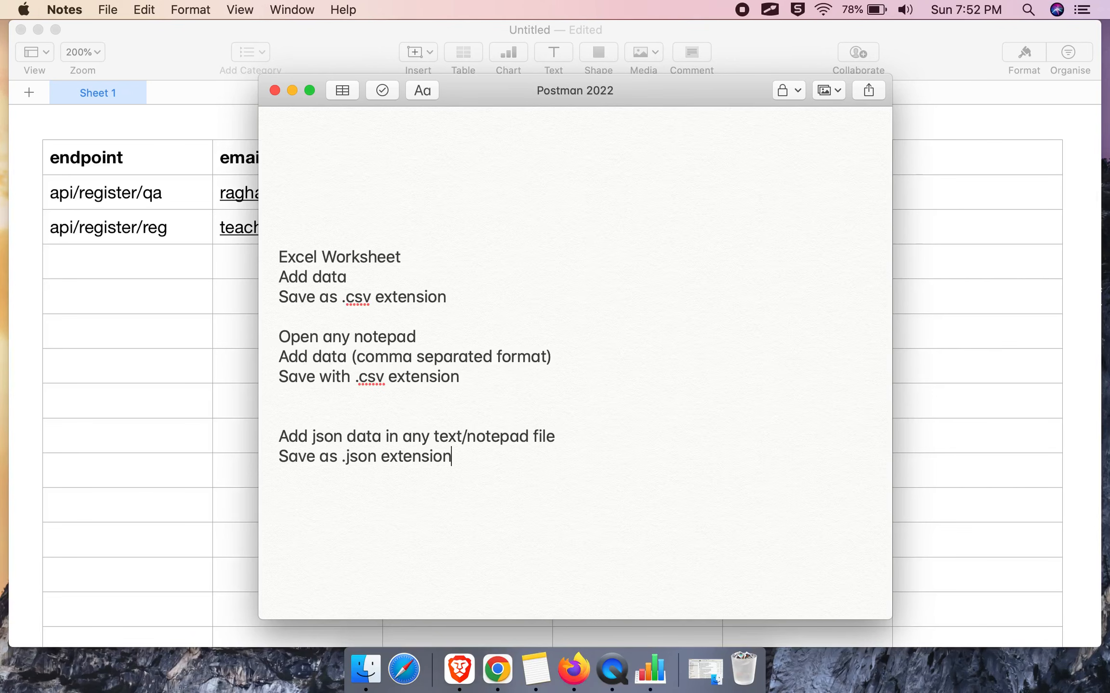
left_click_drag(466, 458, 213, 431)
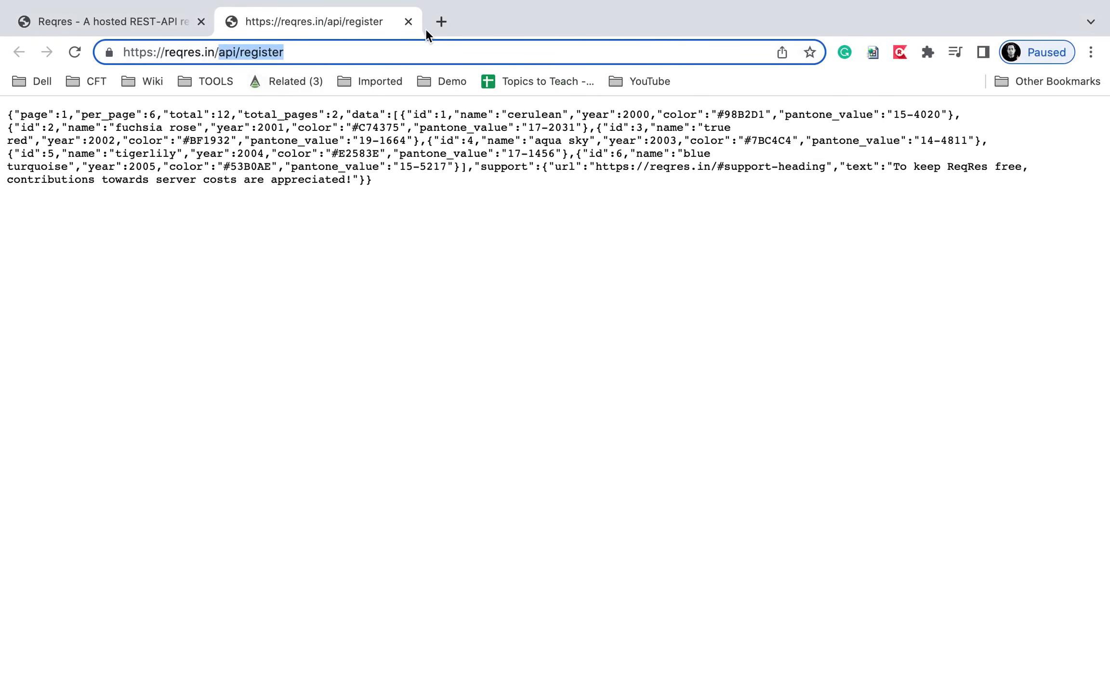
Search Google for json beautifier in a new tab.
left_click(442, 20)
type("joon")
key("BackSpace")
key("BackSpace")
key("BackSpace")
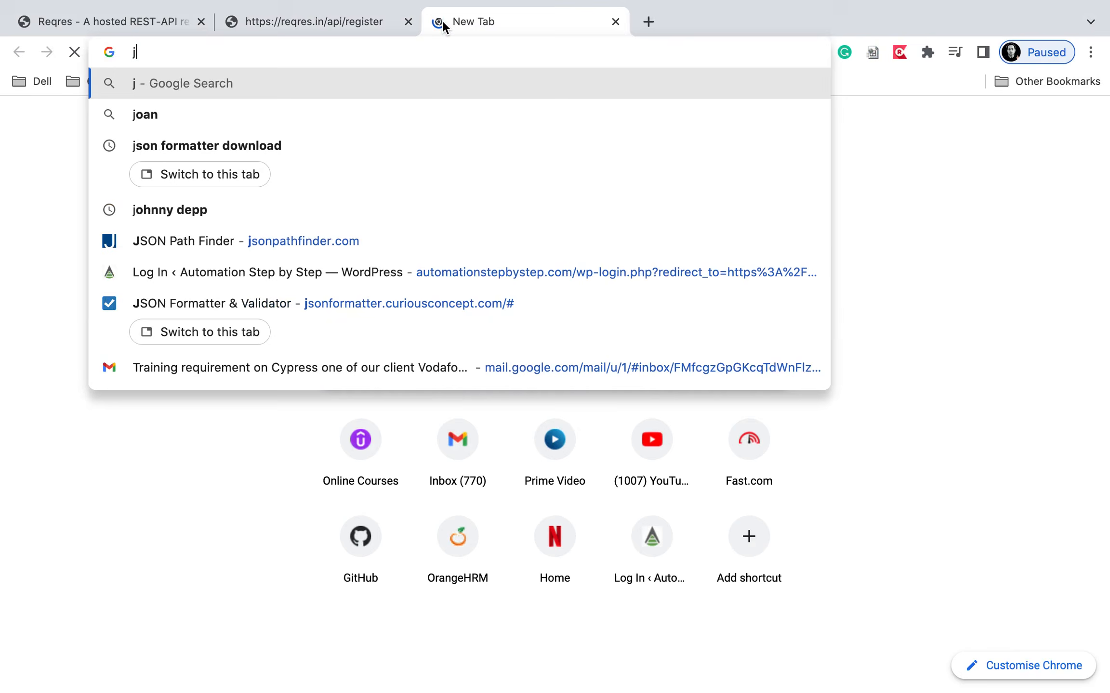
type("son")
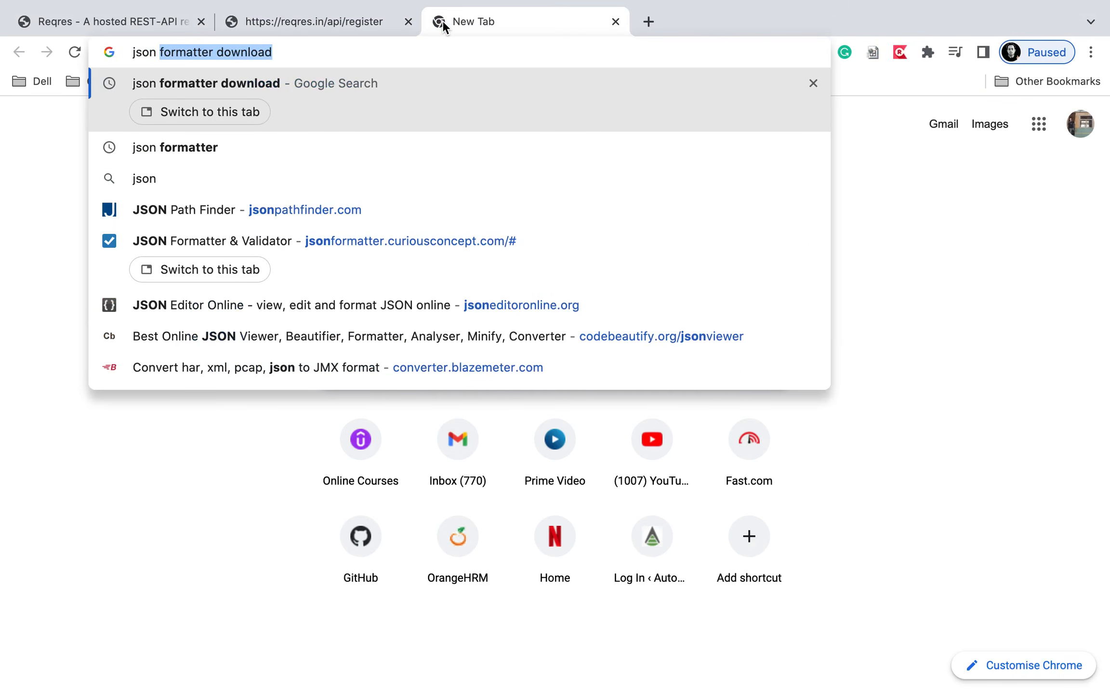
type(" f")
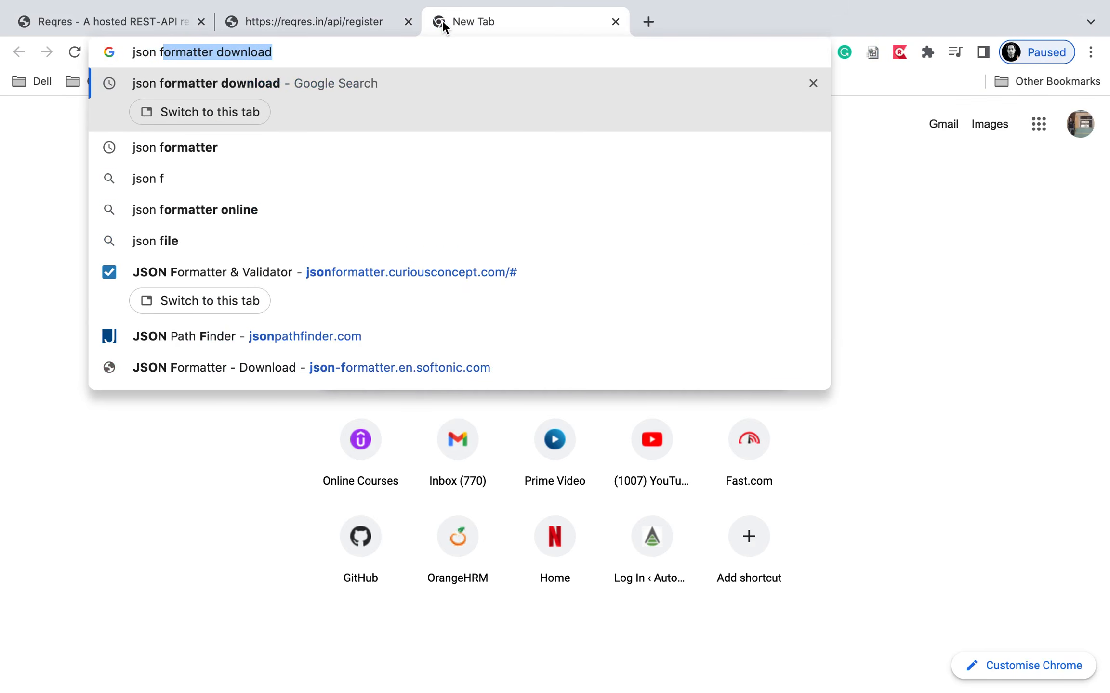
type("o")
key("BackSpace")
key("BackSpace")
key("BackSpace")
type("be")
key("Down")
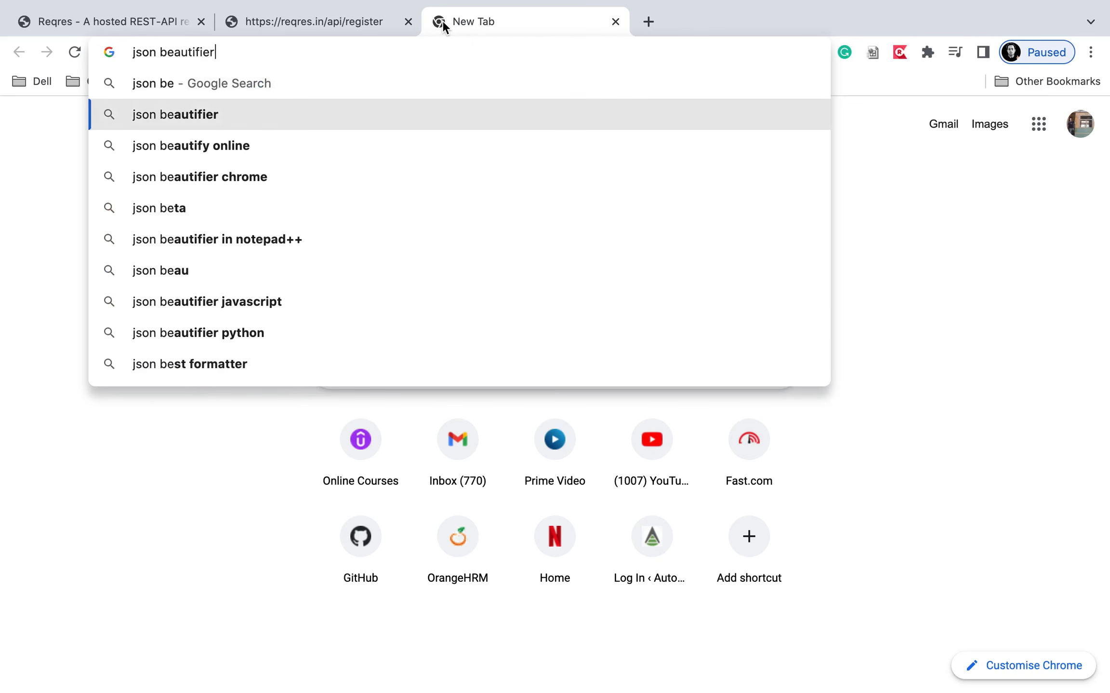
key("Return")
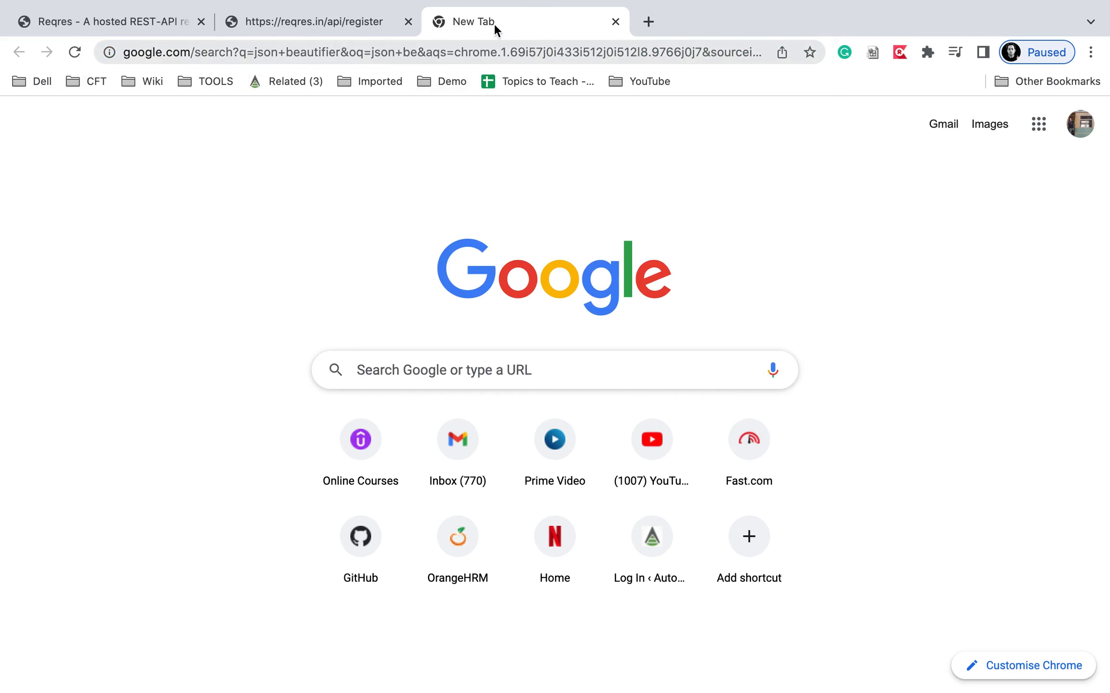
Search for json code formatter in another tab, then open the JSON Formatter & Validator site.
left_click(648, 18)
type("json")
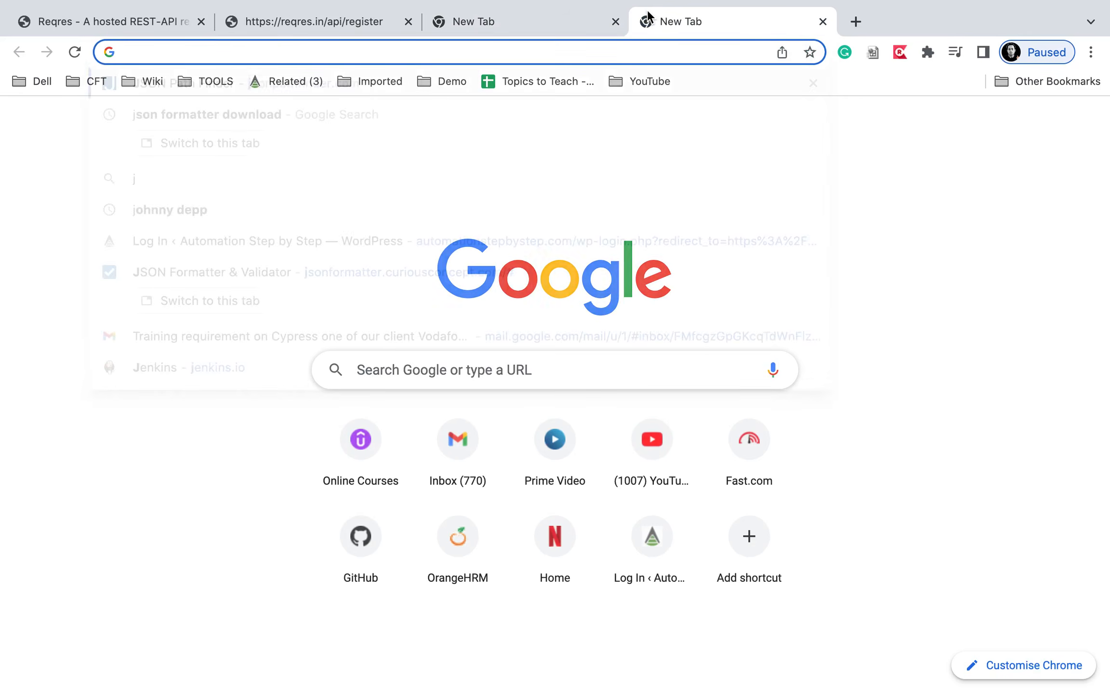
type(" c")
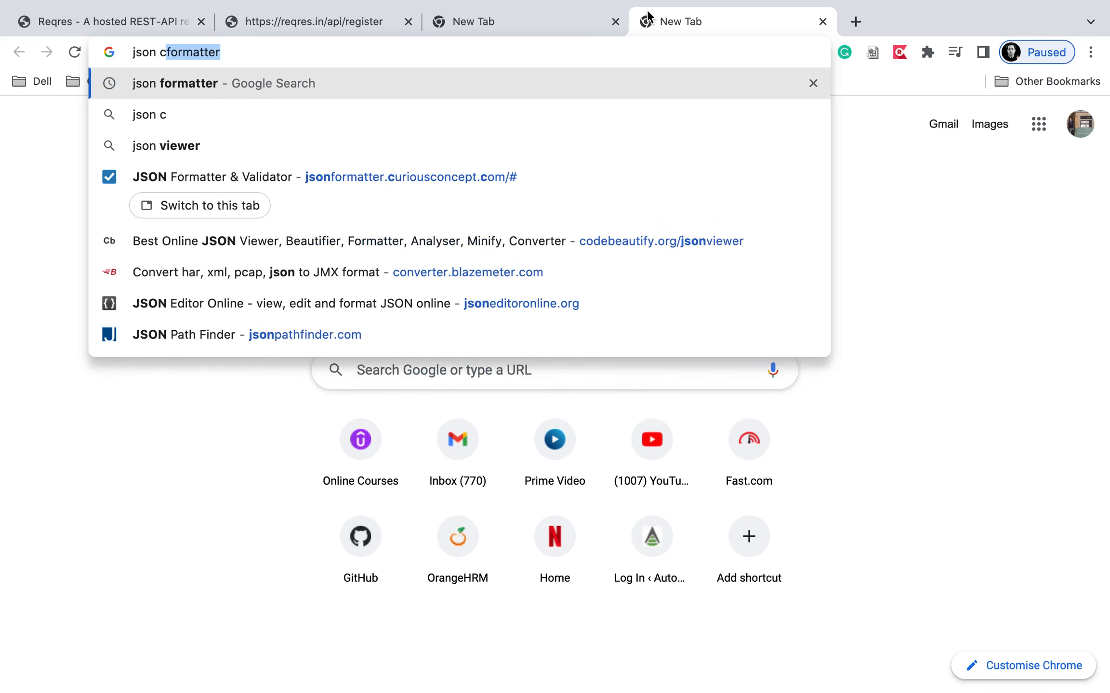
type("ode formatter")
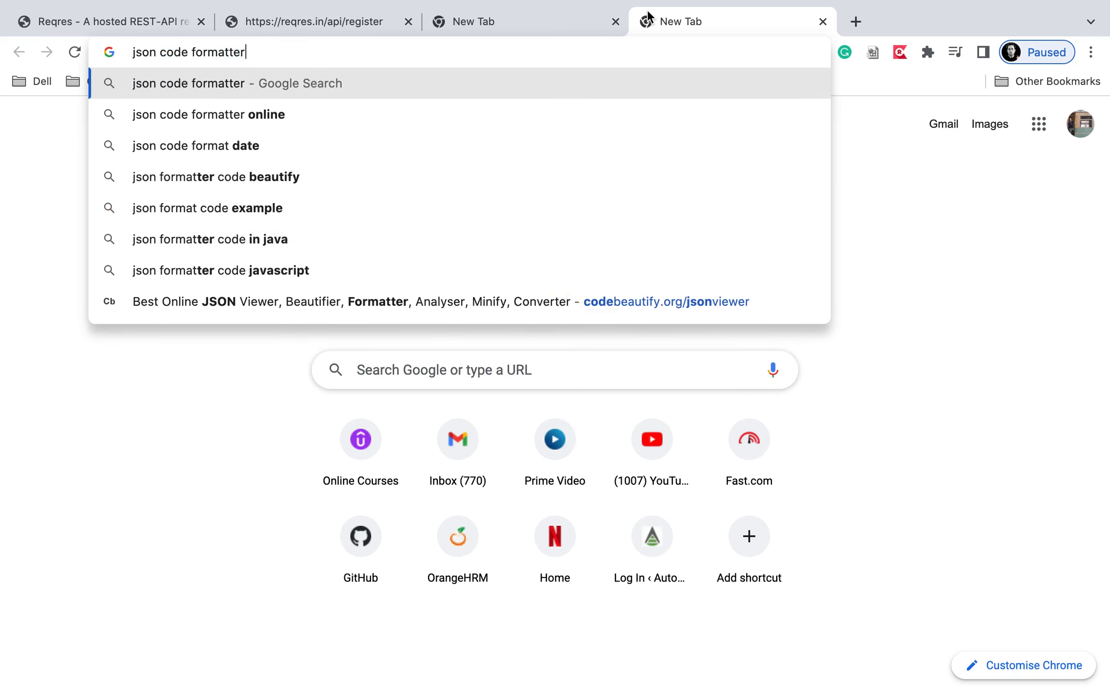
key("Return")
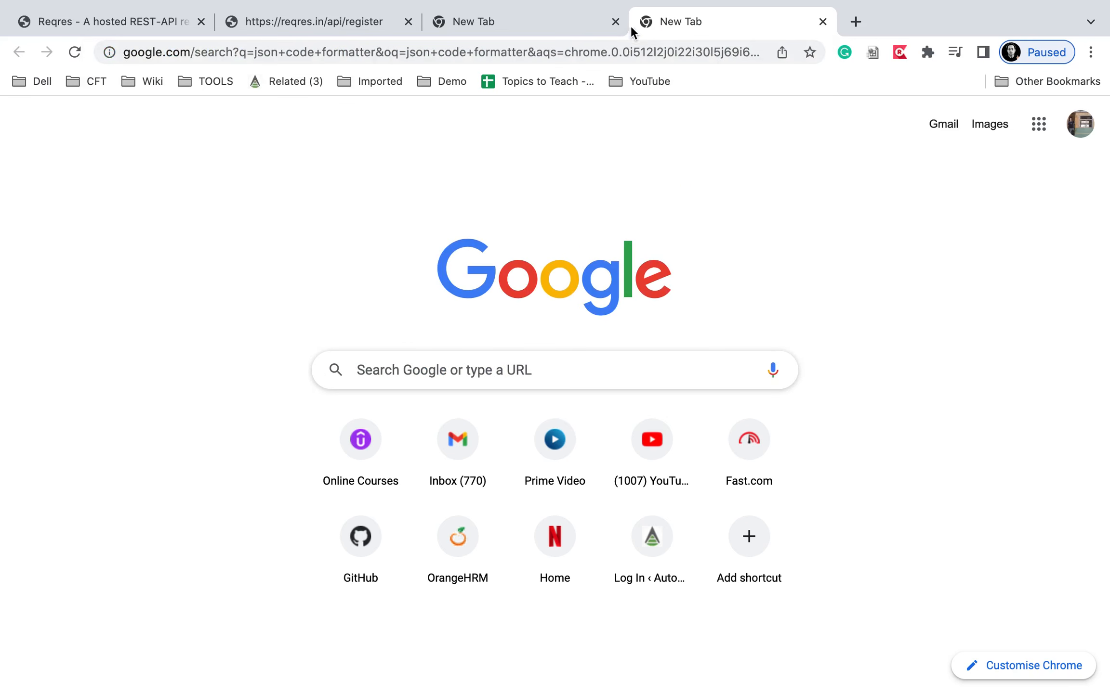
left_click(561, 28)
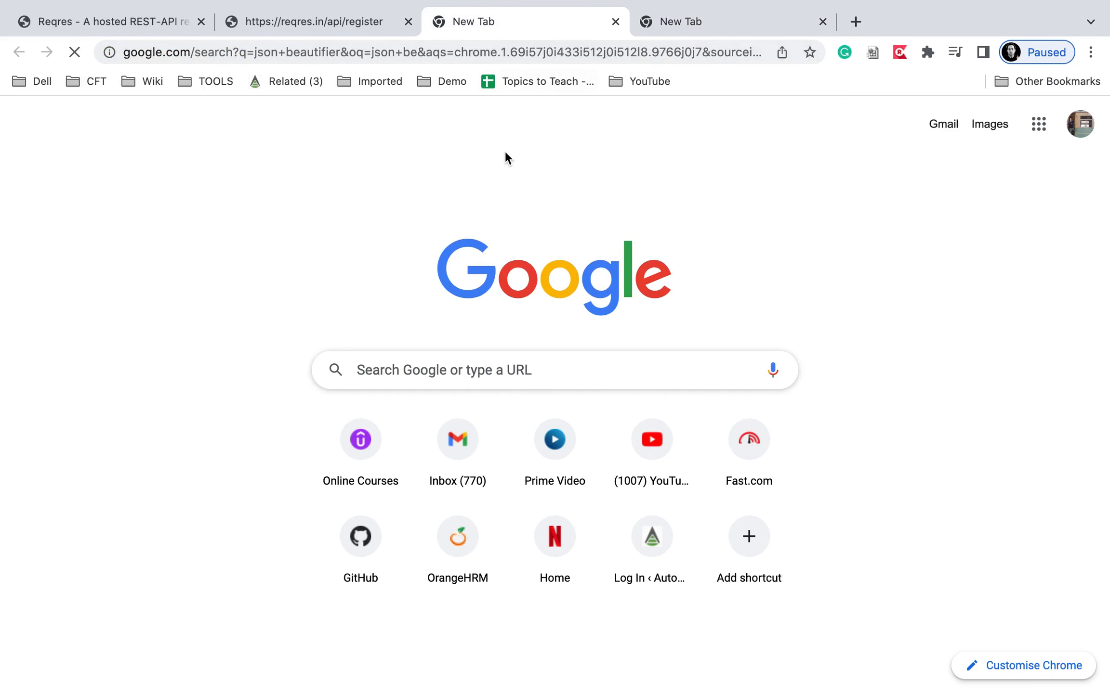
key("ctrl+Left")
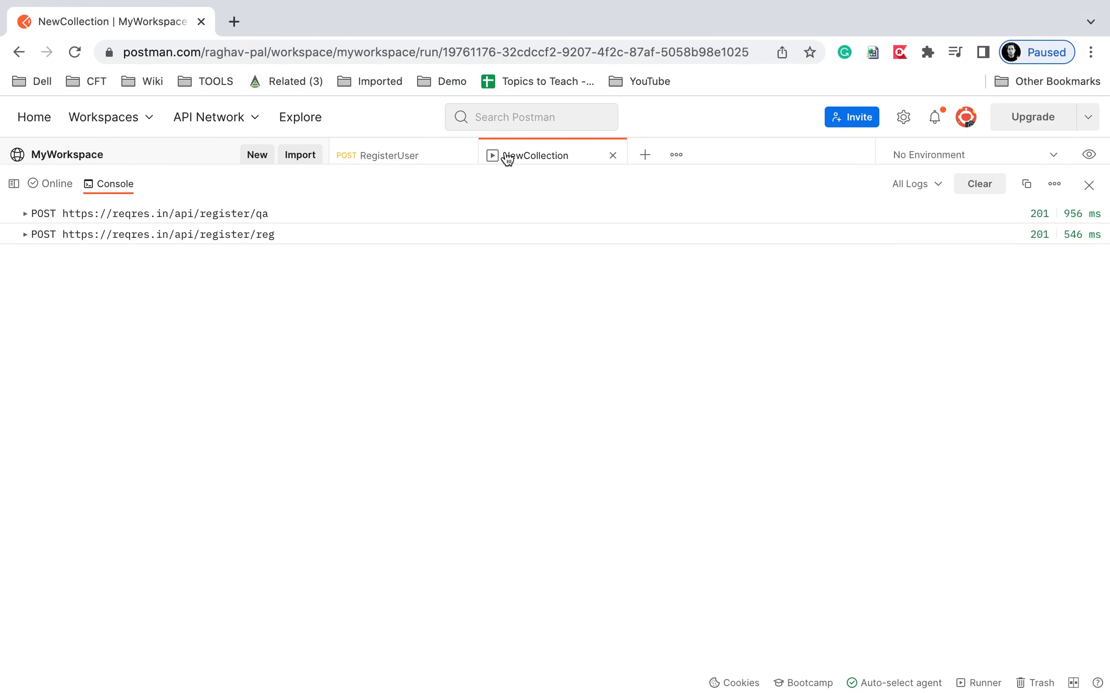
key("ctrl+Right")
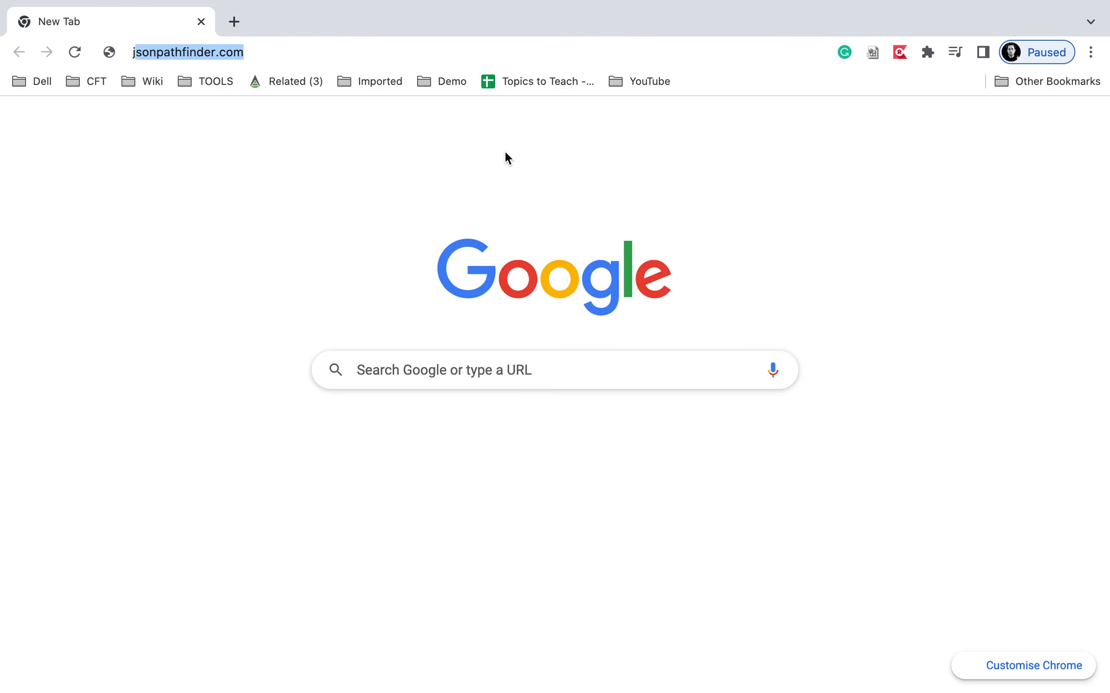
type("son")
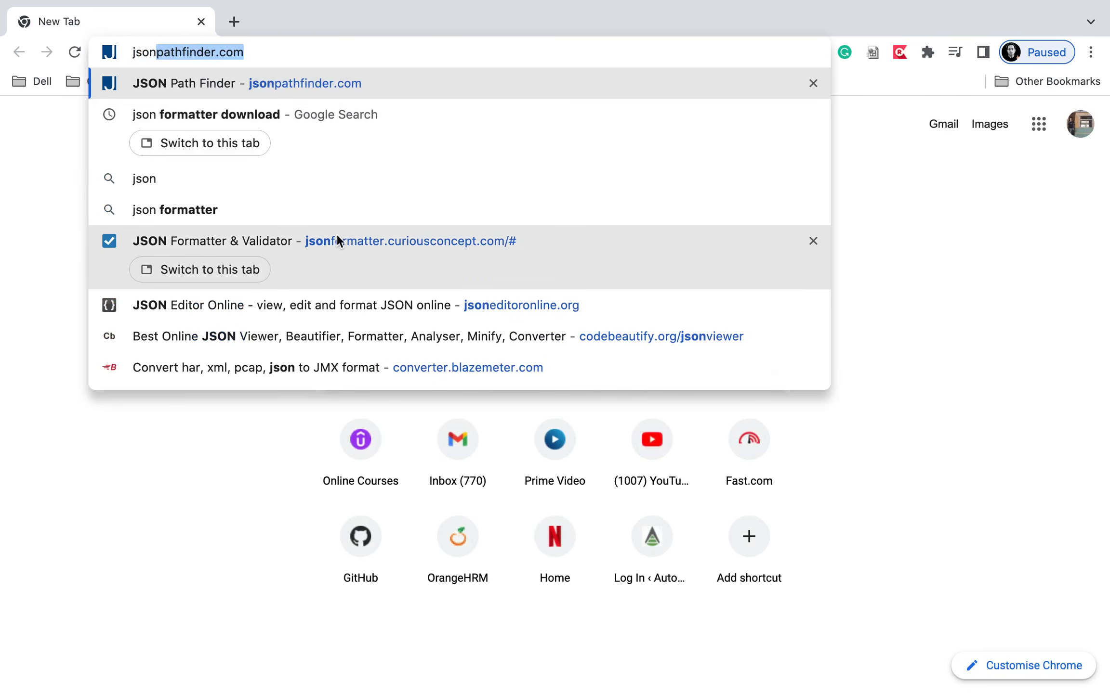
left_click(325, 248)
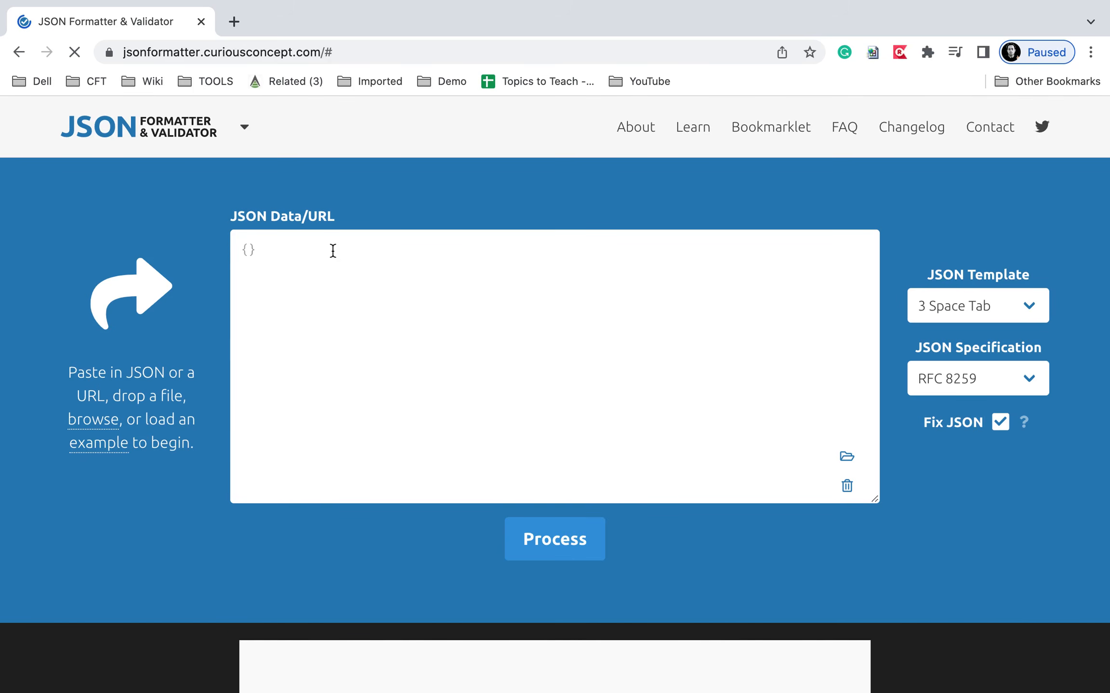
Build a JSON array skeleton in the data box with an object starting with "endpoint" :.
type("[   ]")
left_click(261, 277)
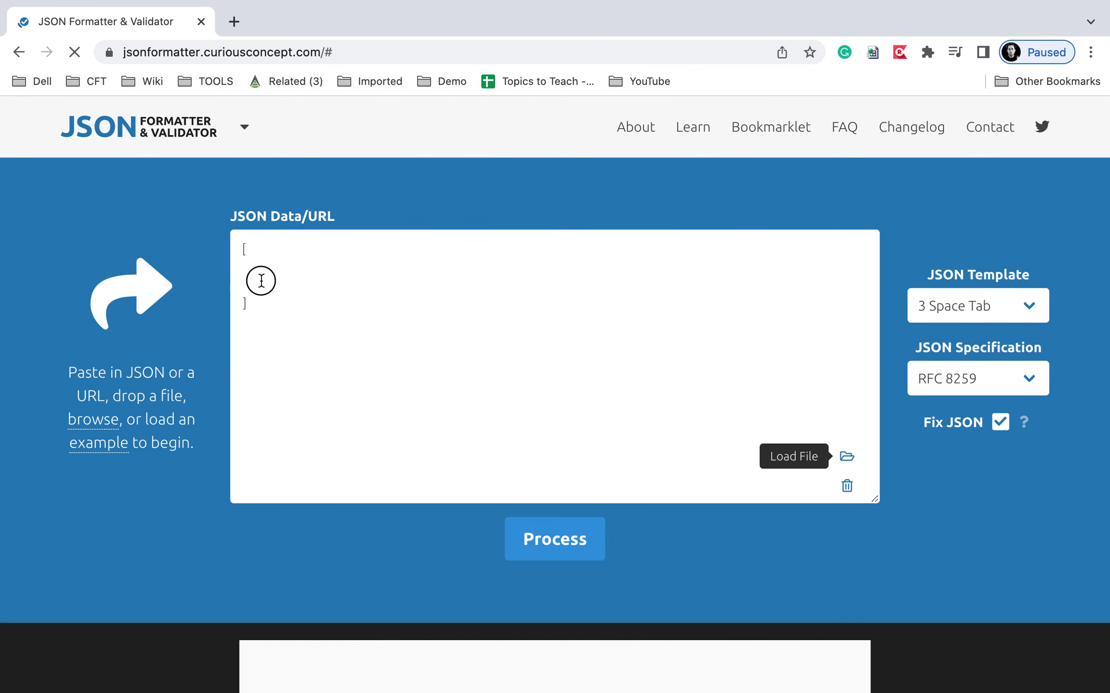
key("Tab")
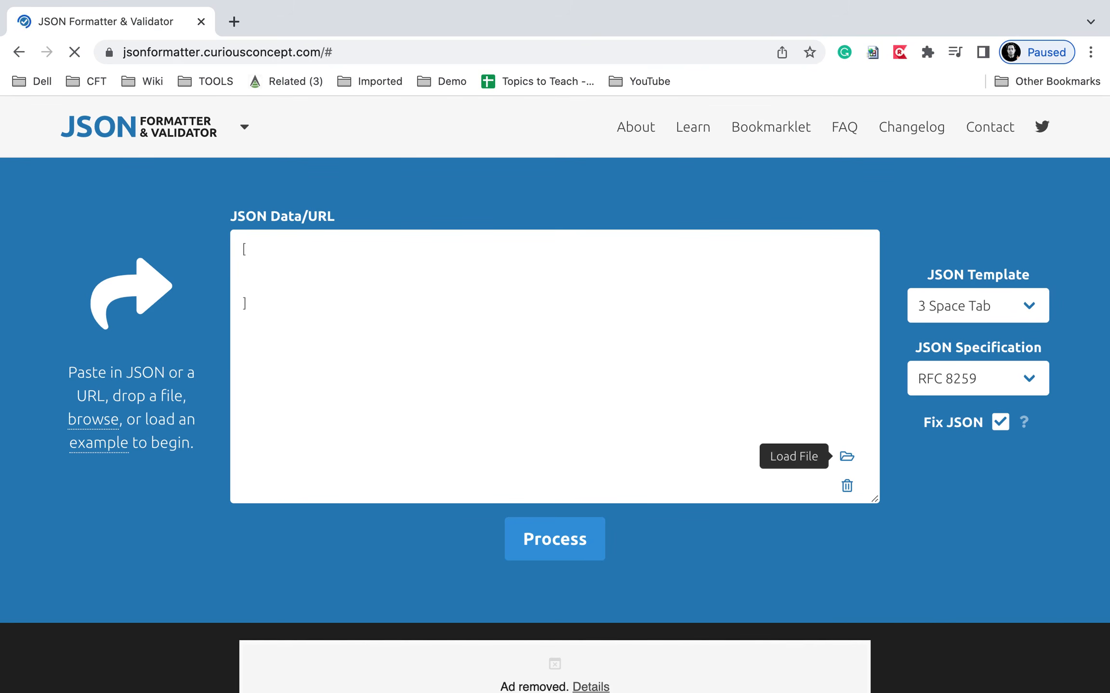
left_click(255, 268)
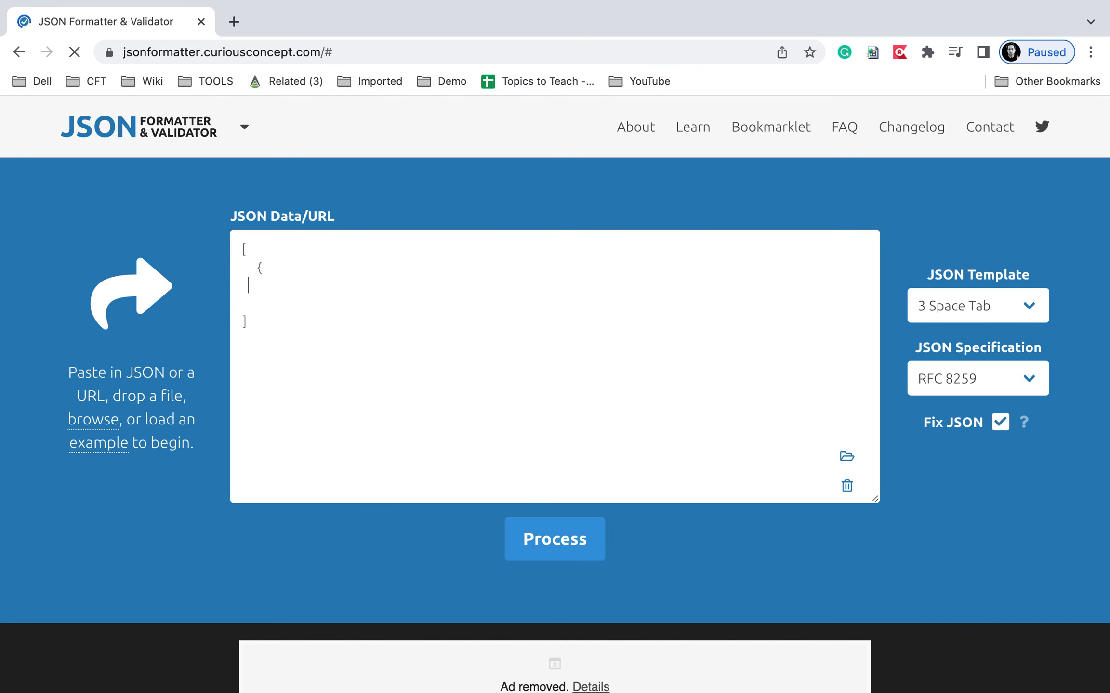
key("Return")
left_click(270, 267)
key("Return")
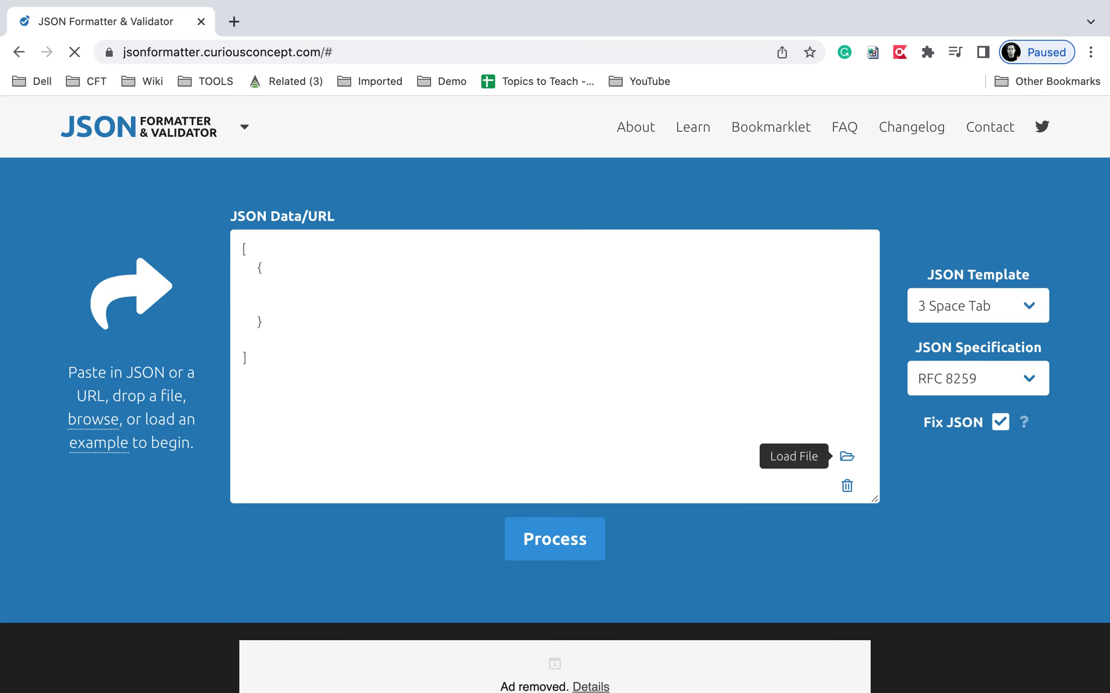
key("Tab")
type("\"endpoint\" ")
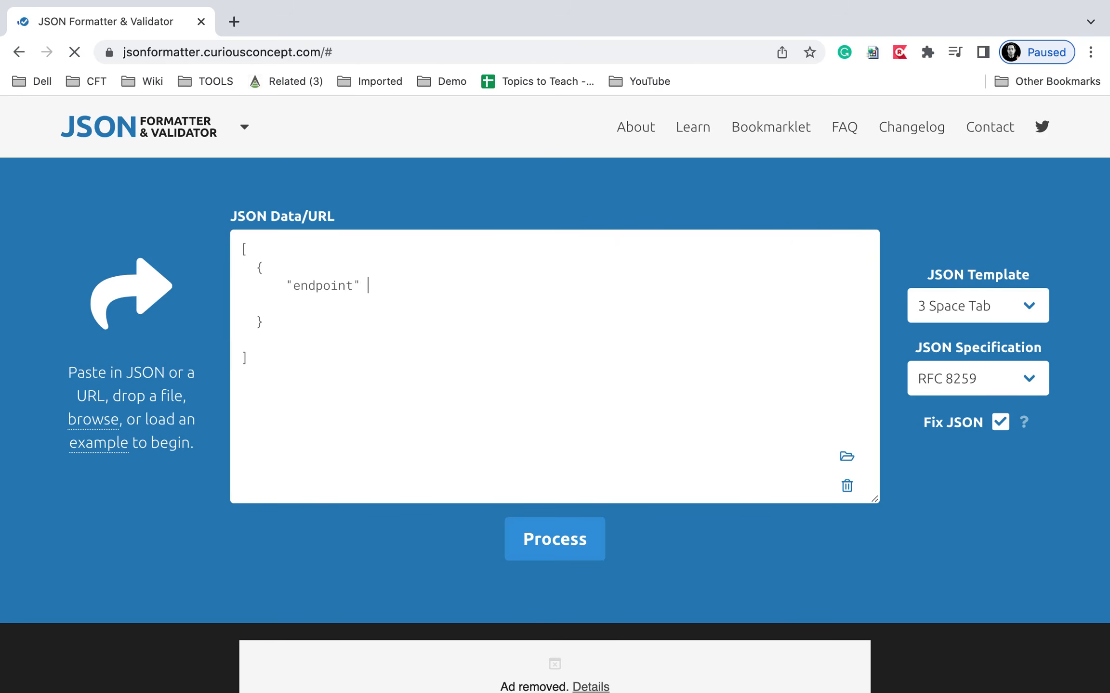
type(":")
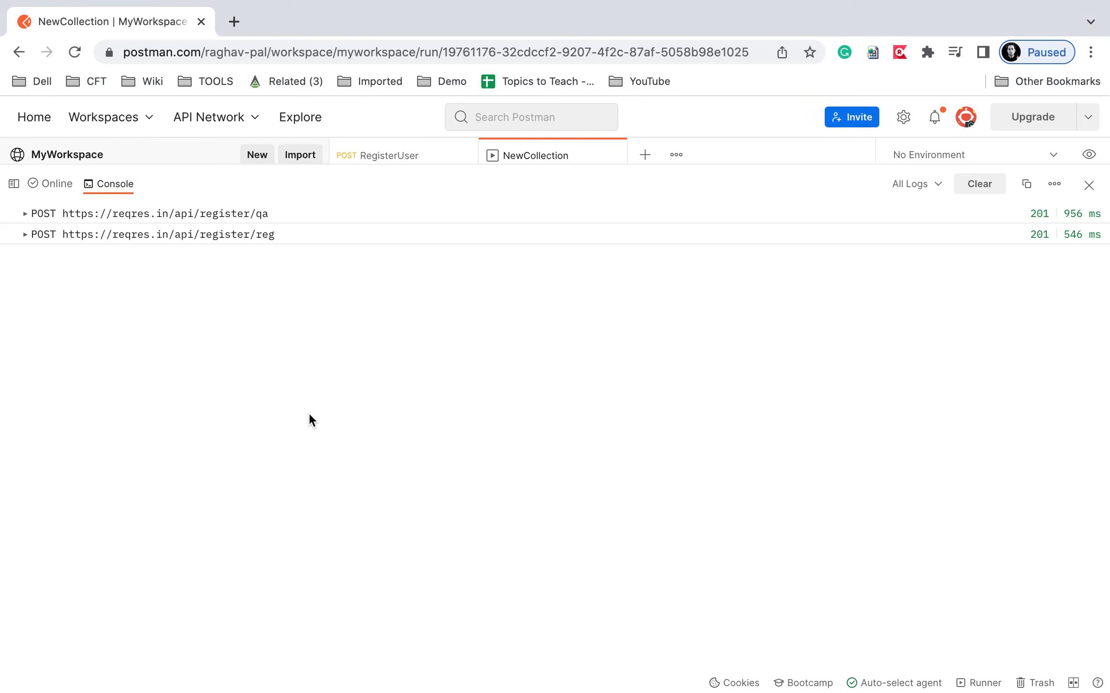
Paste api/register/qa as the first record's endpoint value.
left_click_drag(273, 217, 179, 222)
key("super+c")
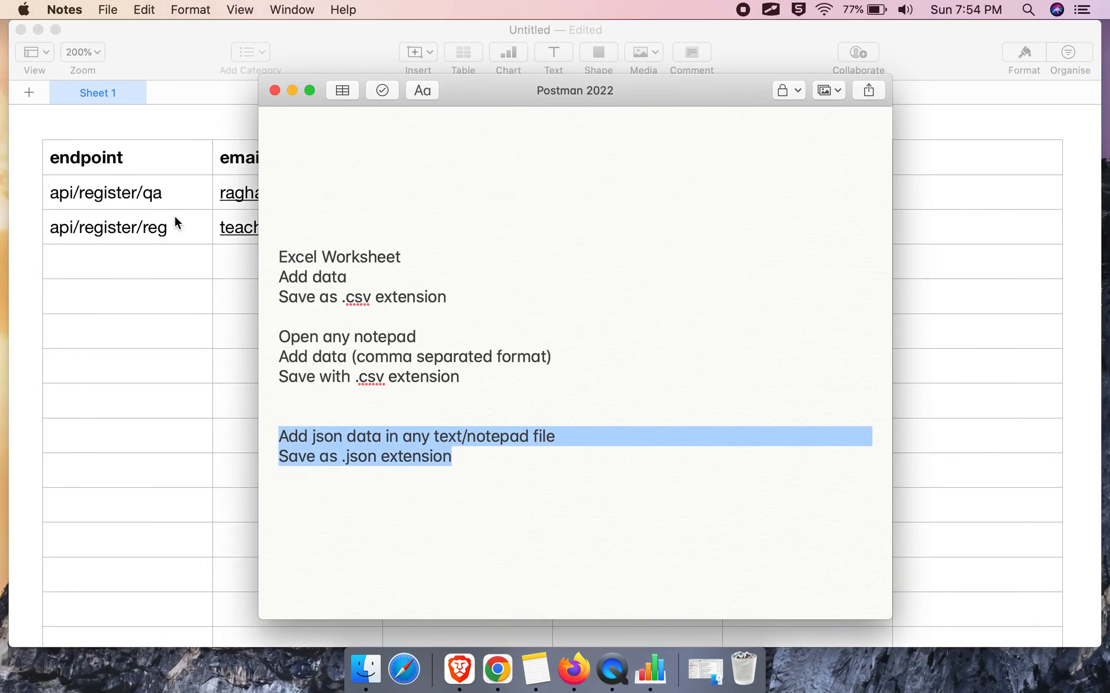
left_click(180, 195)
left_click(180, 195)
left_click_drag(180, 195, 53, 191)
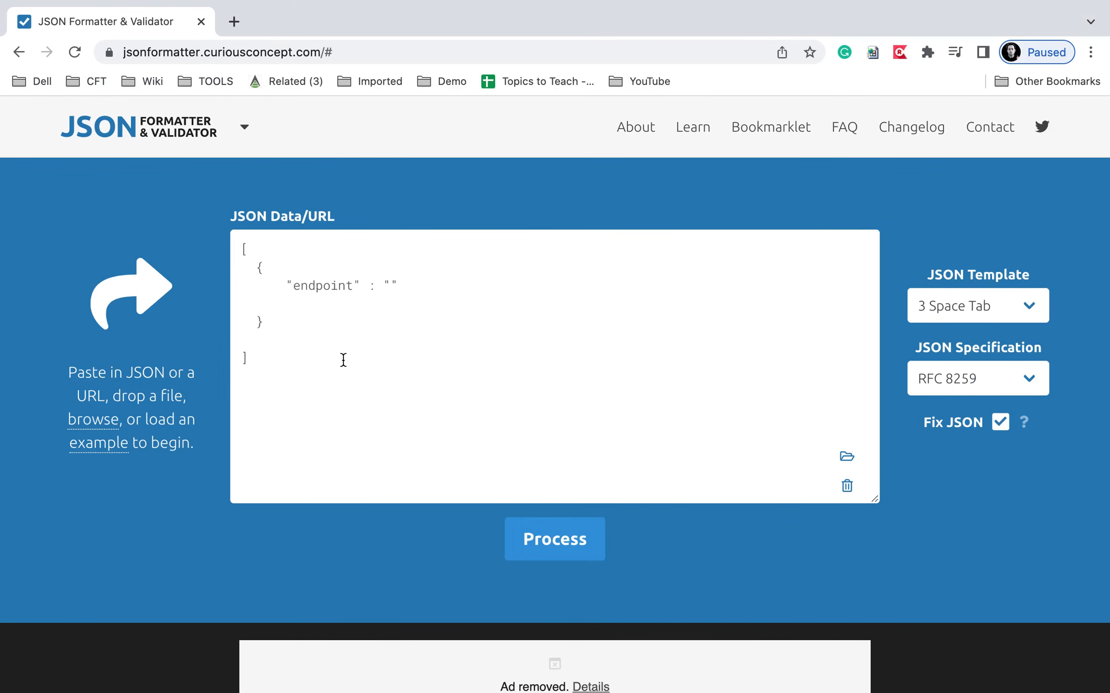
key("super+v")
key("Right")
key("Return")
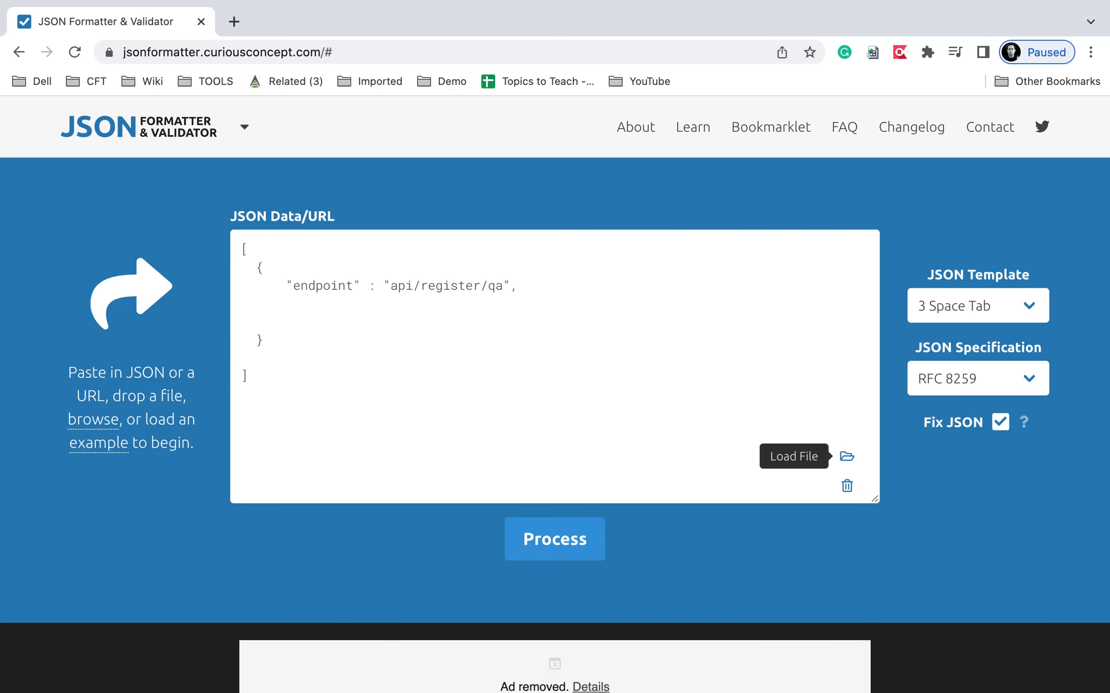
Add the email and password key-value pairs to the first record and end it with a comma.
left_click(276, 301)
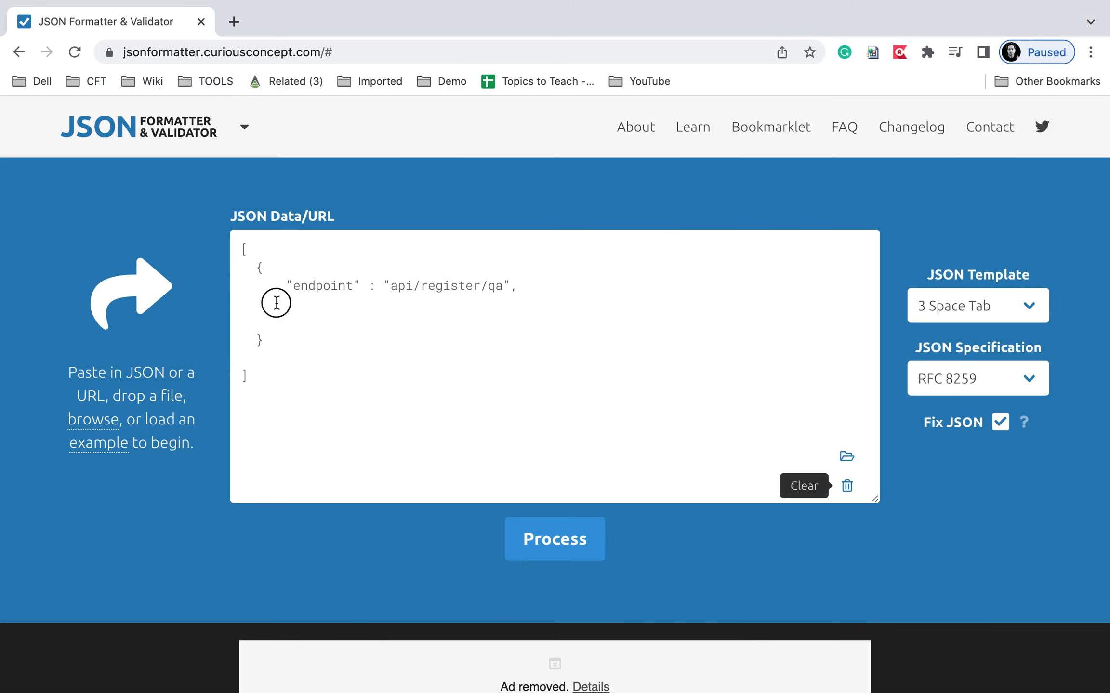
type("\"email")
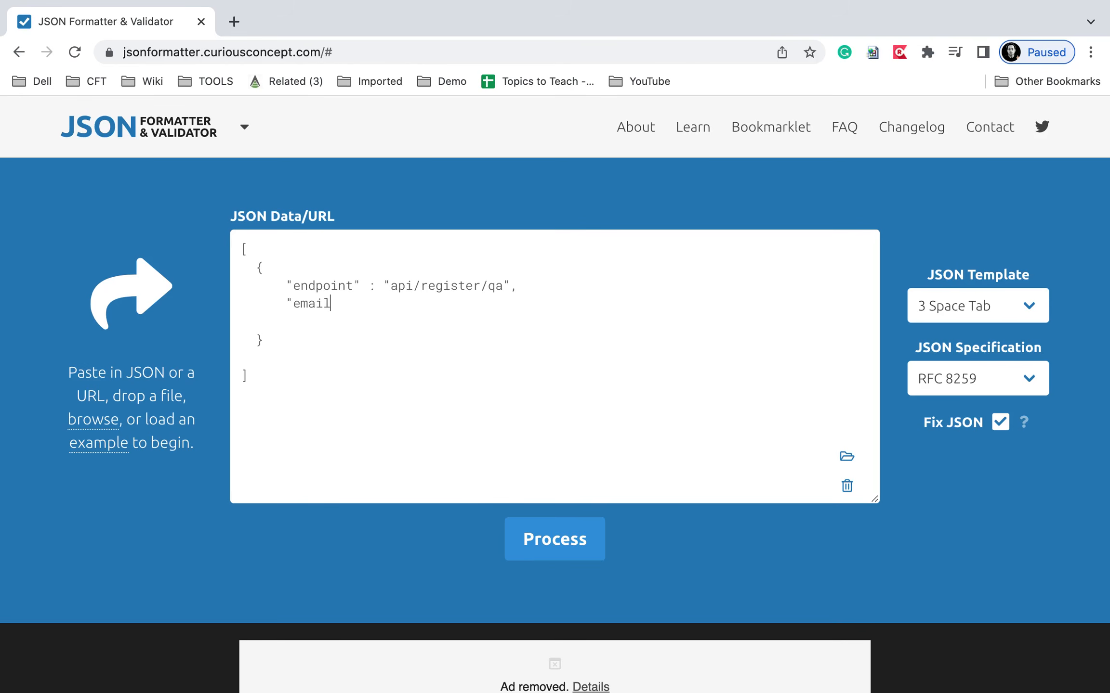
type("\"    :")
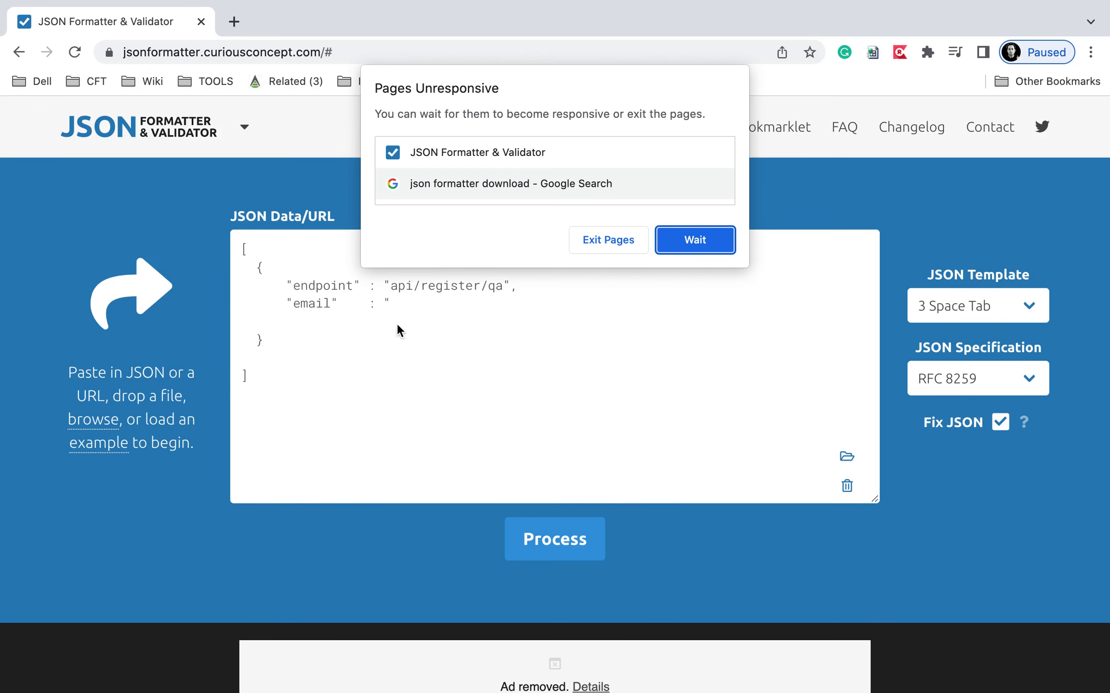
left_click(679, 244)
left_click(462, 297)
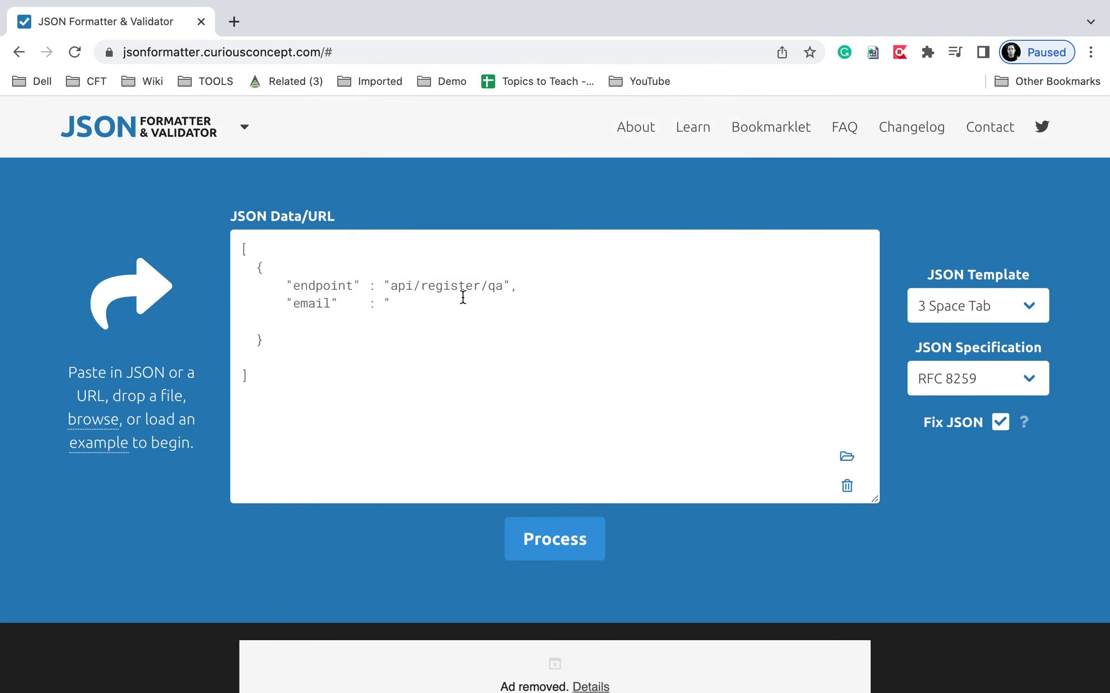
type("      \"password")
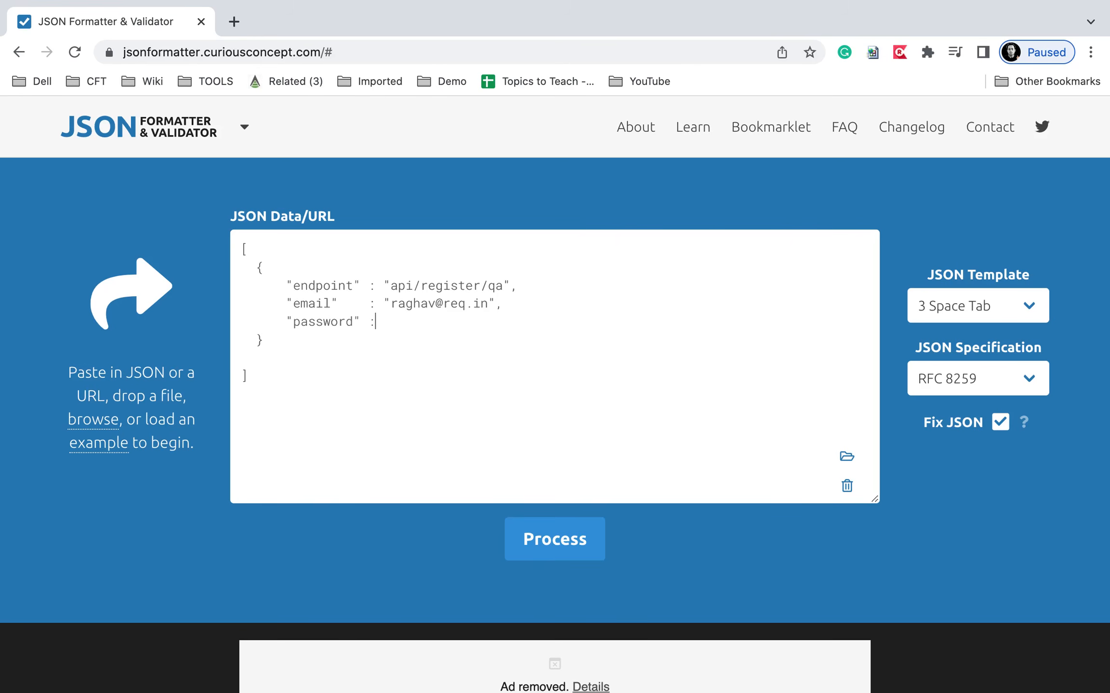
type("\" : \"pistorl")
left_click(306, 342)
type(",")
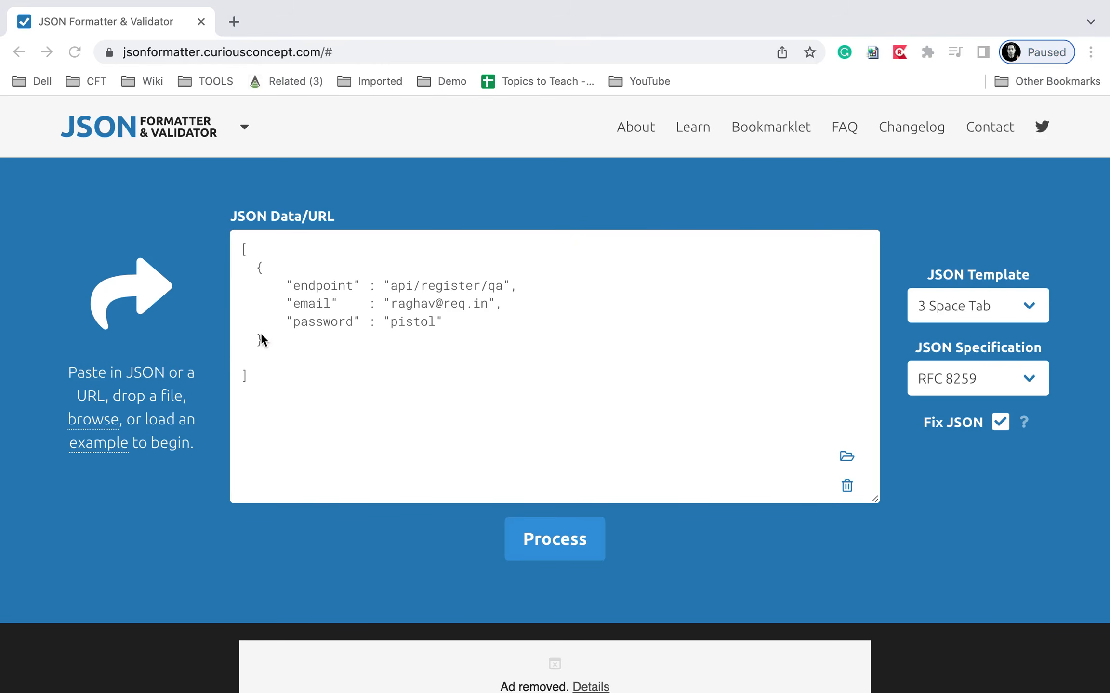
left_click_drag(259, 330, 286, 359)
mouse_move(248, 268)
left_mouse_down()
mouse_move(250, 339)
mouse_move(262, 345)
left_mouse_up()
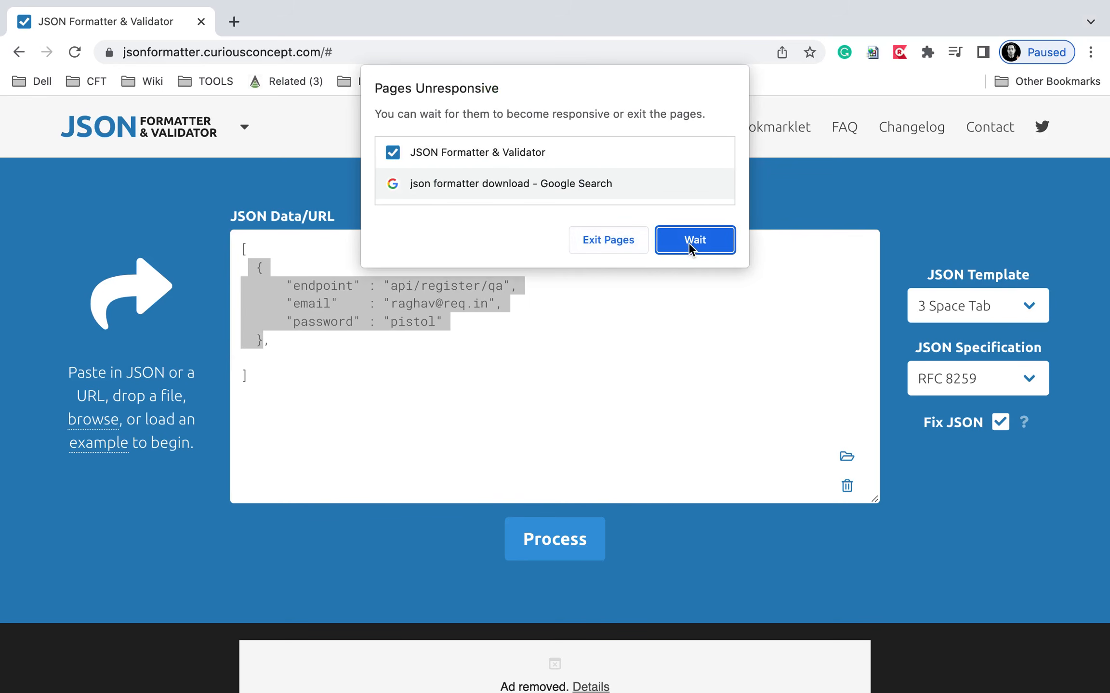
left_click(693, 241)
left_click(279, 351)
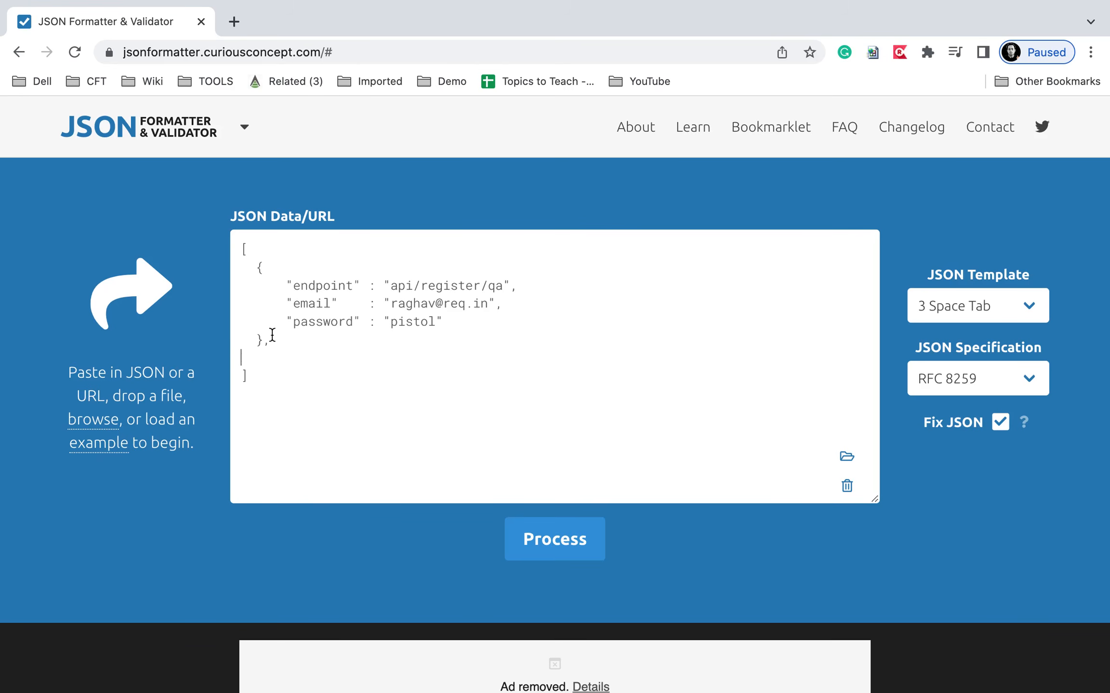
Duplicate the first record and change the copy to endpoint api/register/reg with its own email and password.
left_click_drag(253, 270, 276, 343)
key("super+c")
left_click(276, 343)
key("Return")
key("super+v")
left_click(243, 358)
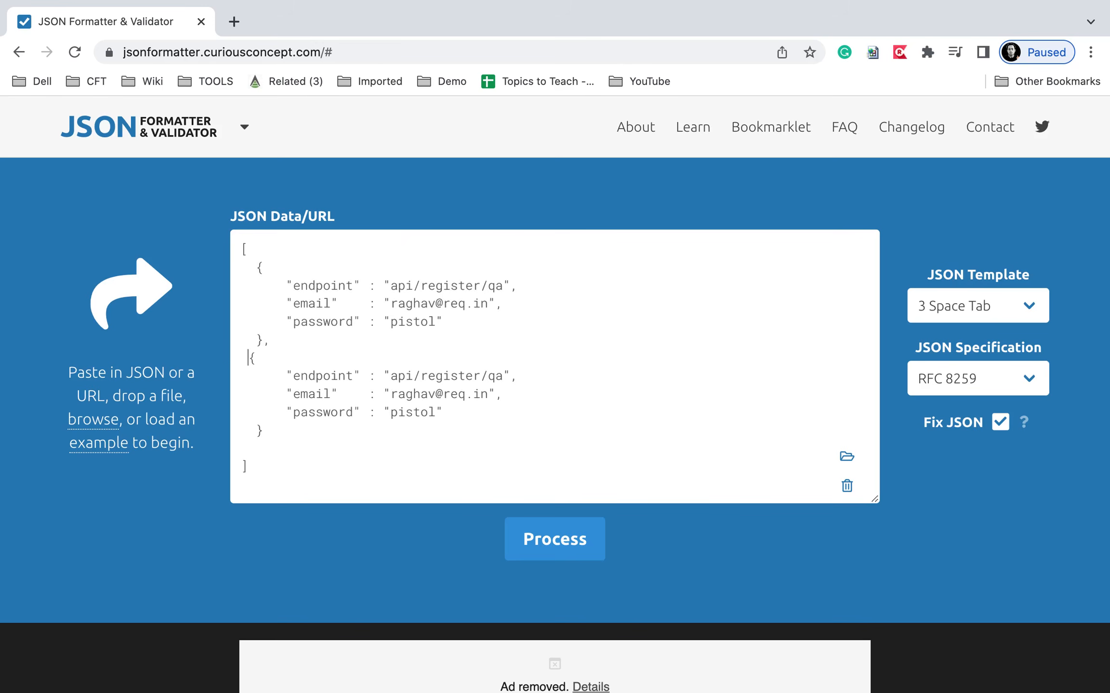
left_click(504, 375)
key("BackSpace")
key("BackSpace")
type("reg")
double_click(415, 395)
type("teacher")
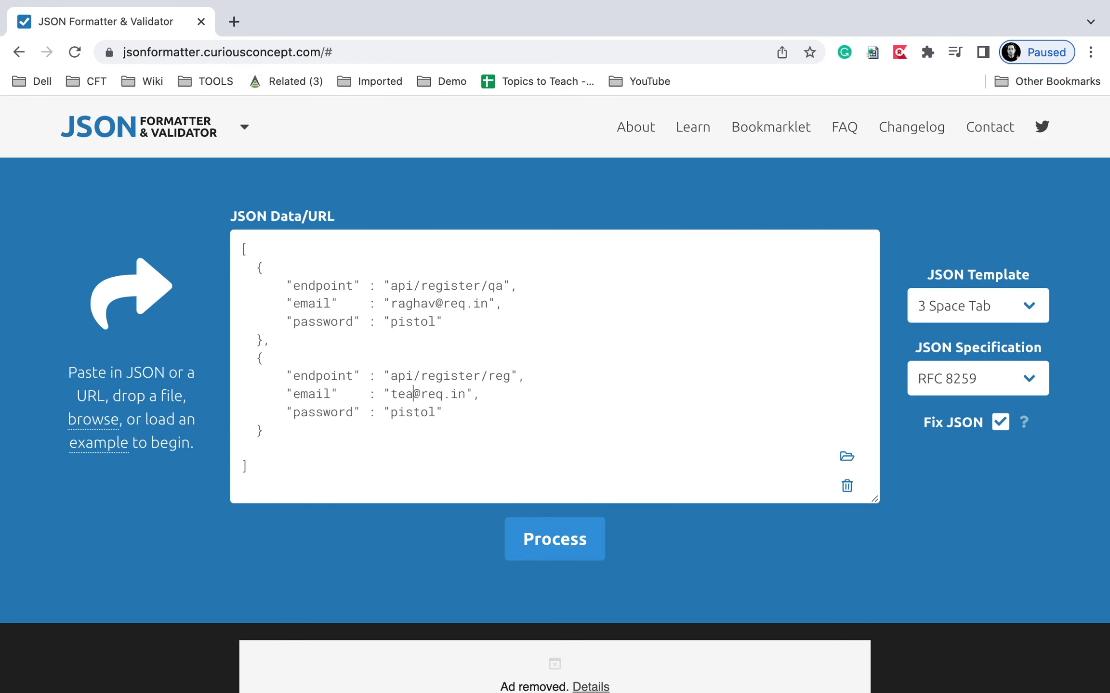
double_click(417, 413)
type("sword")
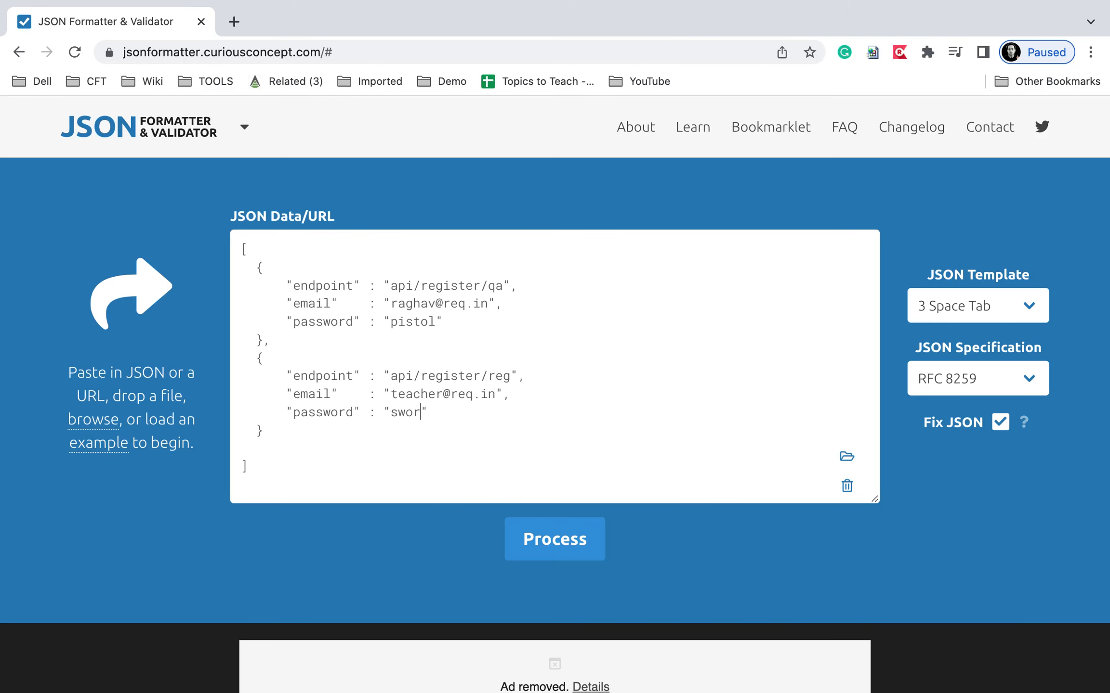
Append numeric suffixes to both passwords, remove the trailing blank line, and format the JSON.
left_click(434, 323)
type("123")
left_click(432, 412)
type("456")
left_click(288, 446)
key("BackSpace")
key("super+a")
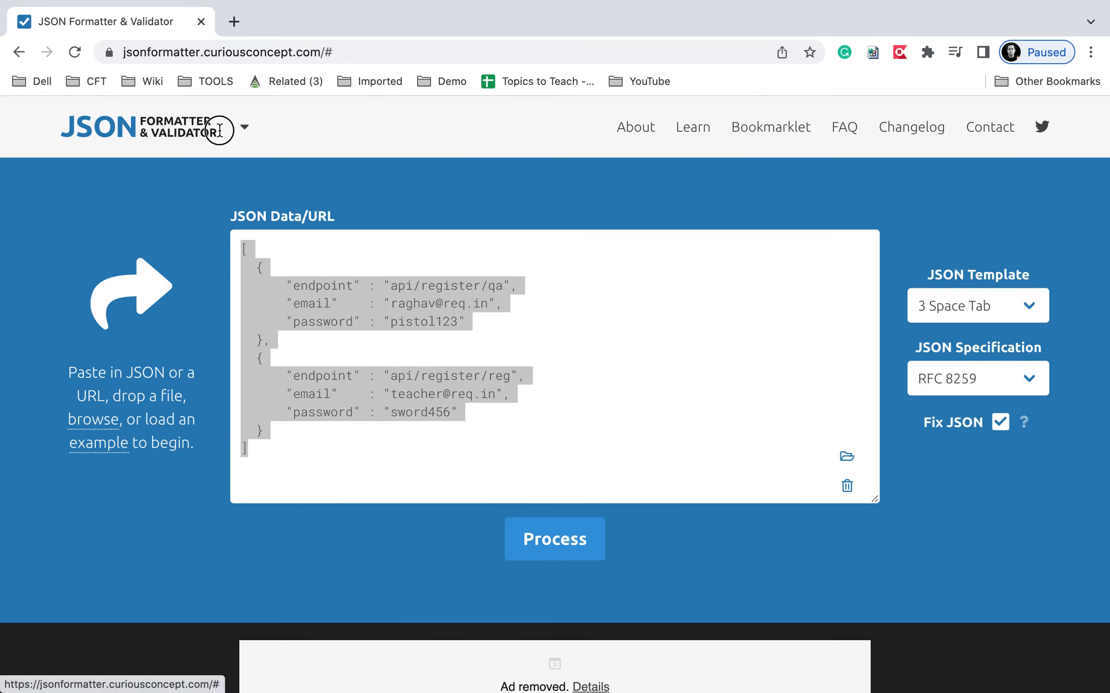
mouse_move(244, 126)
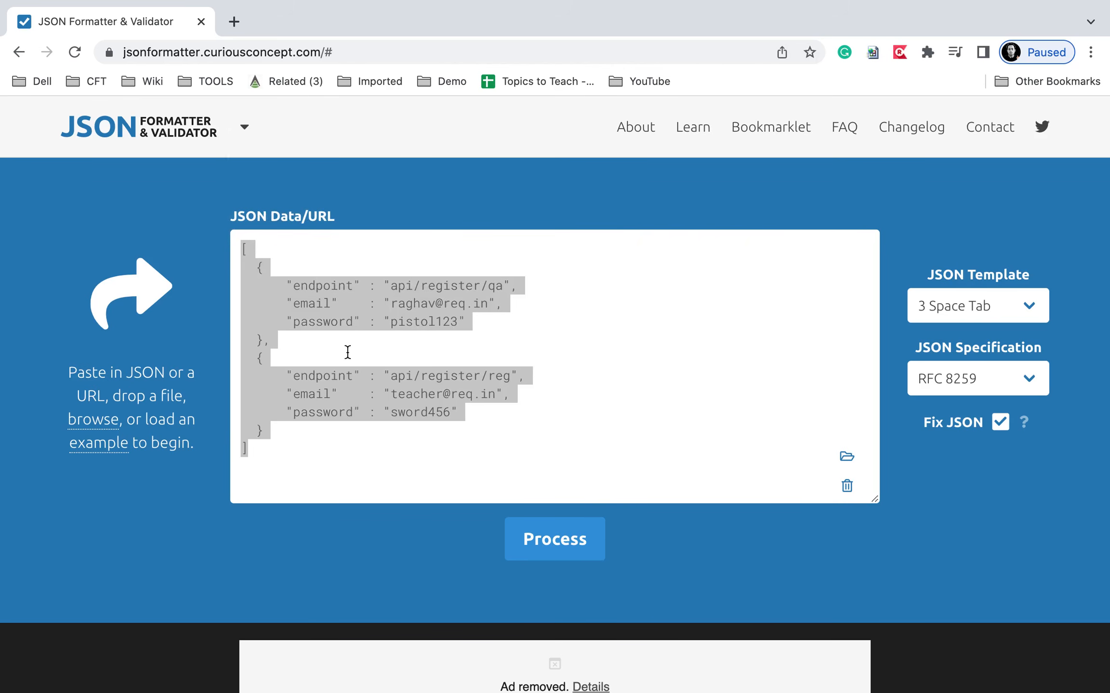
left_click(543, 533)
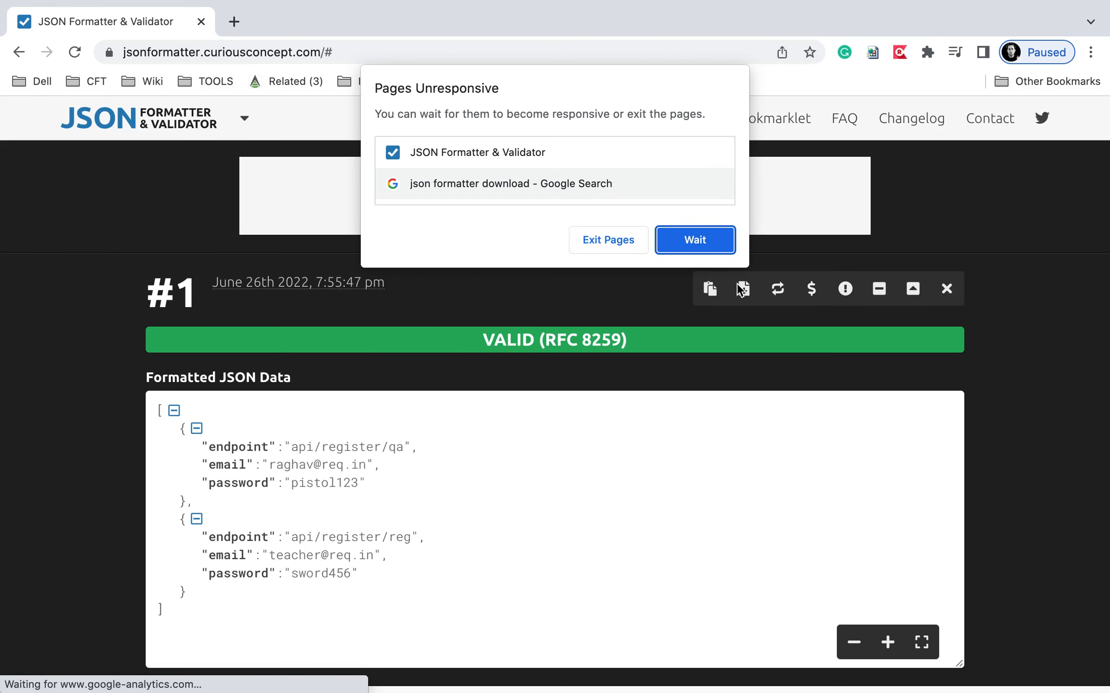
Keep the page running and download the validated two-record JSON as data (1).json.
left_click(672, 243)
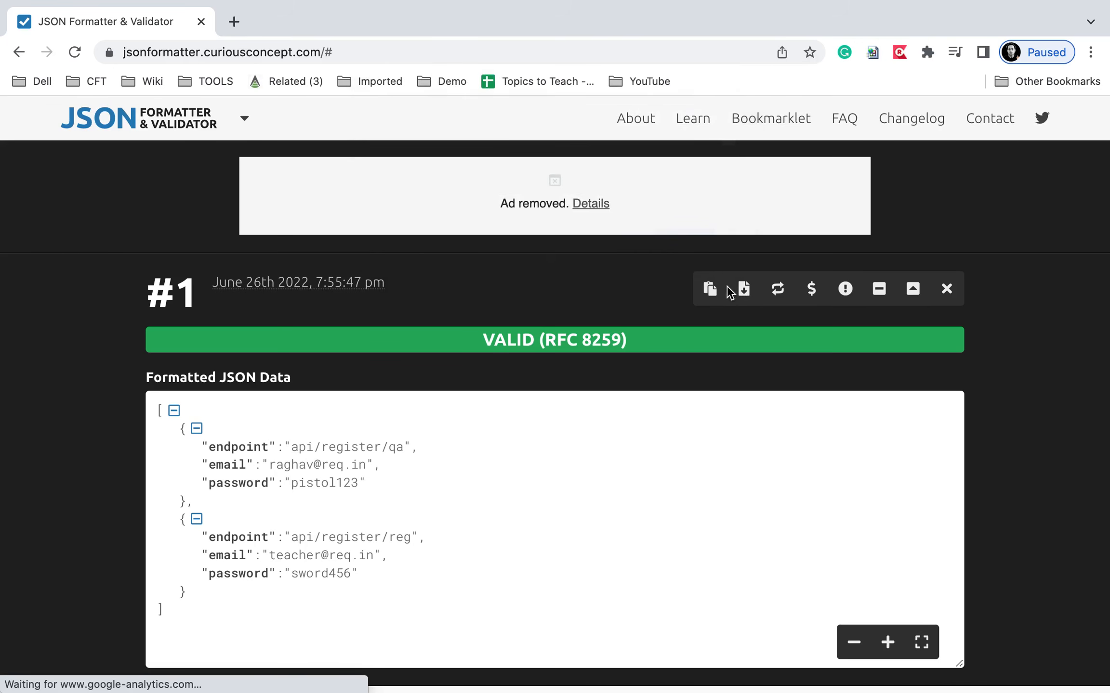
left_click(744, 291)
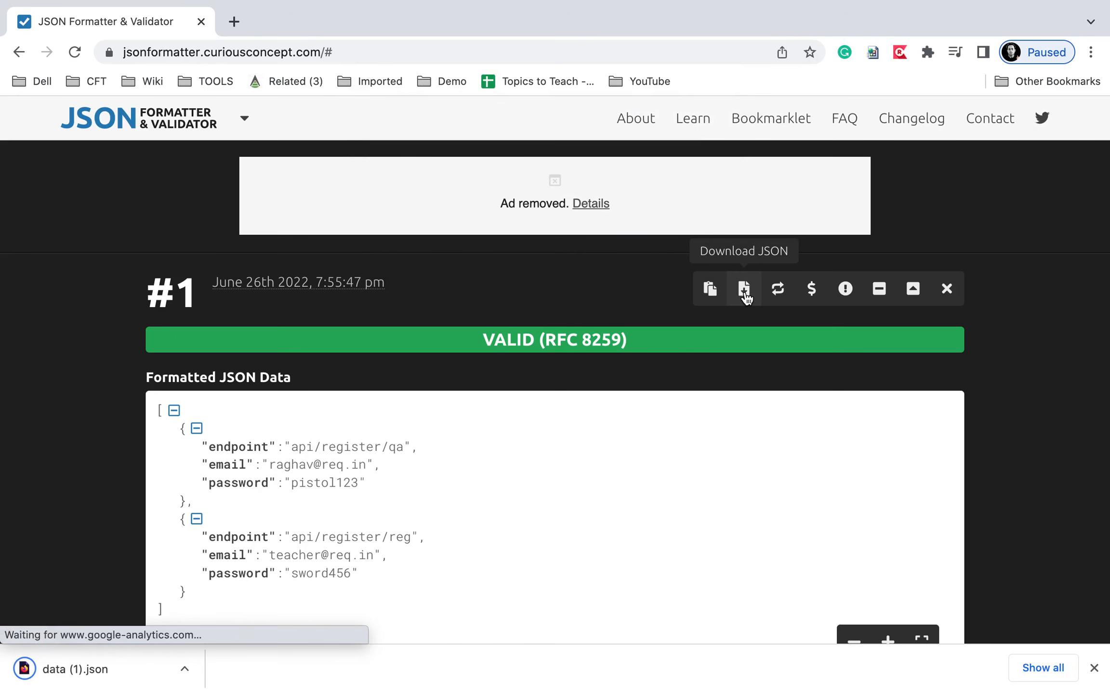
left_click(234, 22)
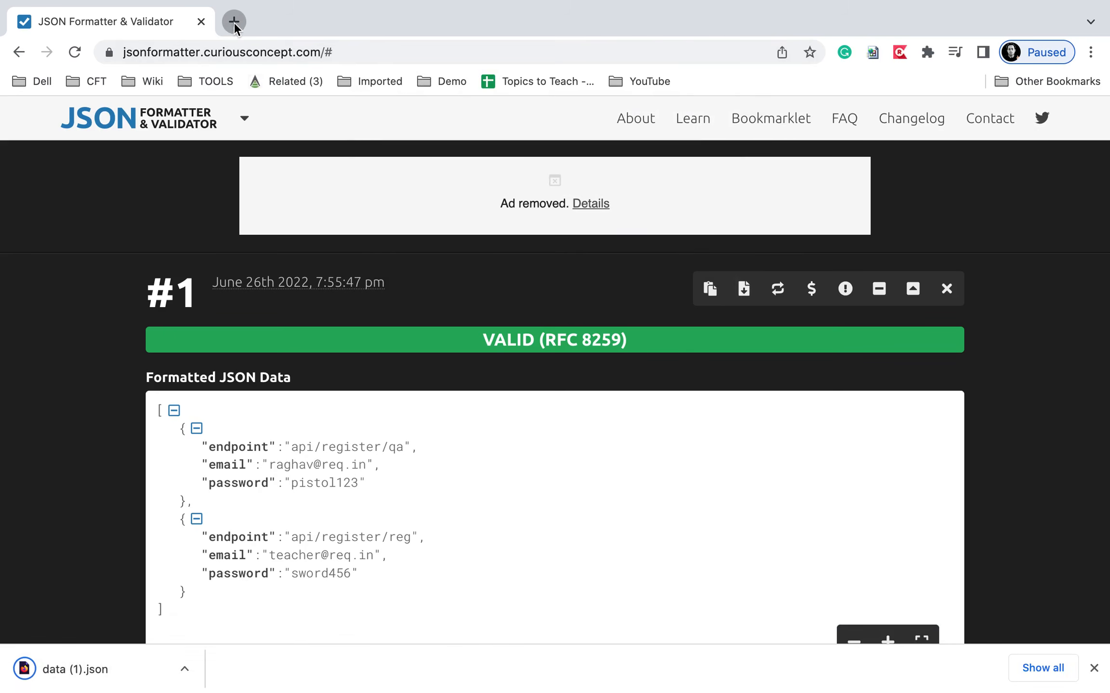
Search Google for json formatter in the new tab and put Chrome in full screen.
type("js")
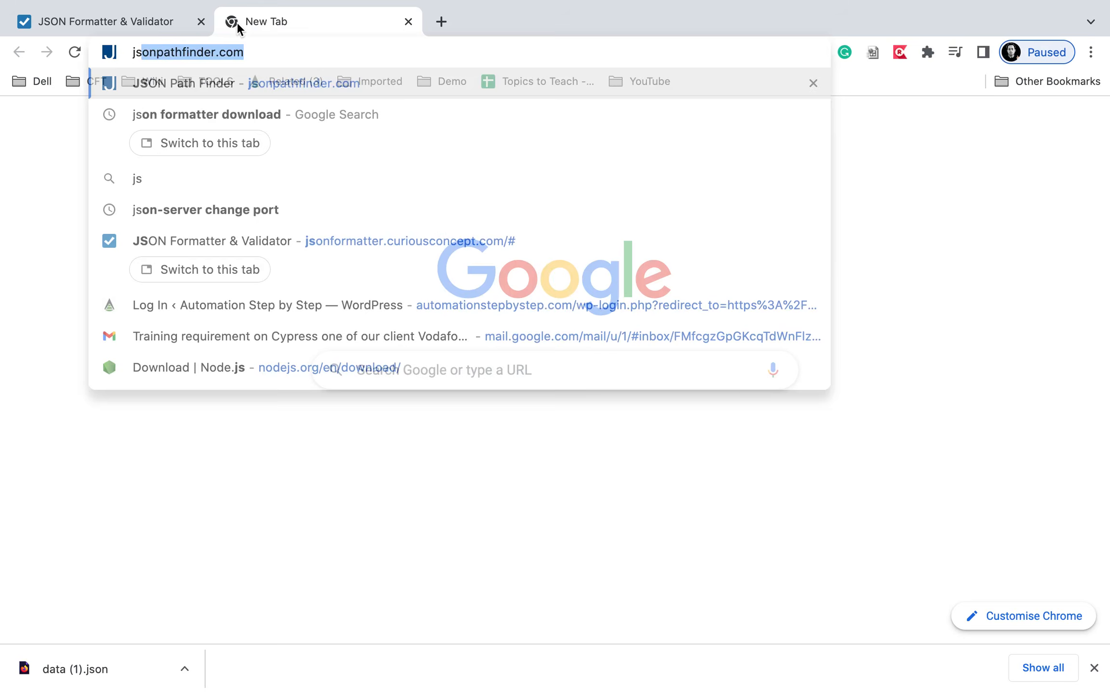
type("on formatt")
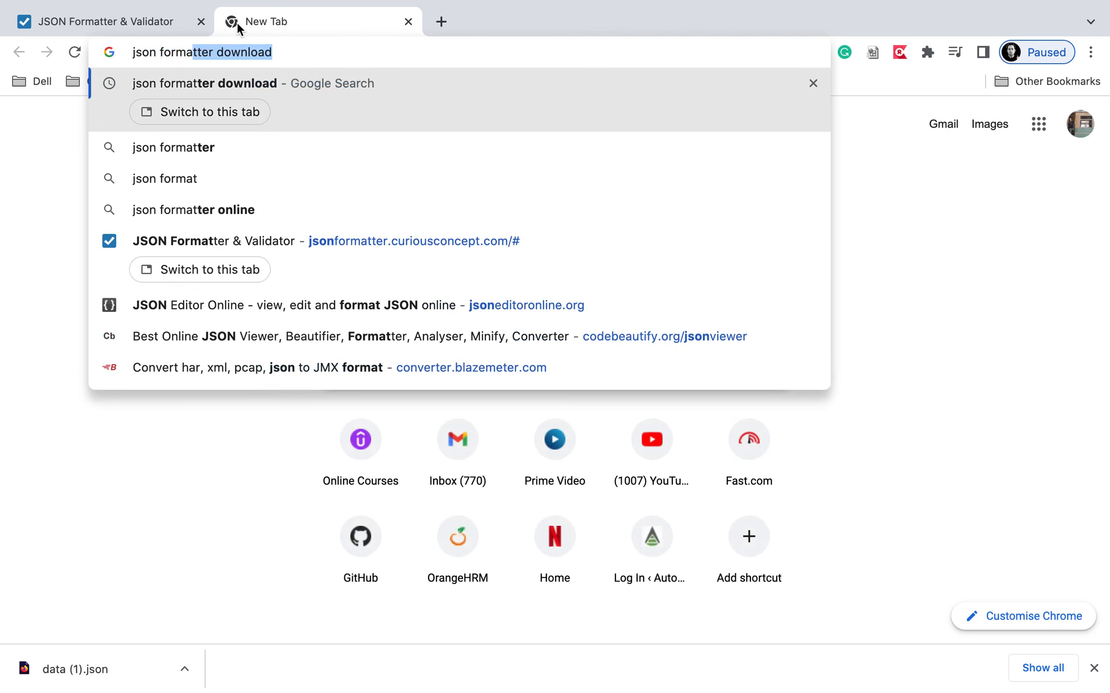
type("er")
key("Return")
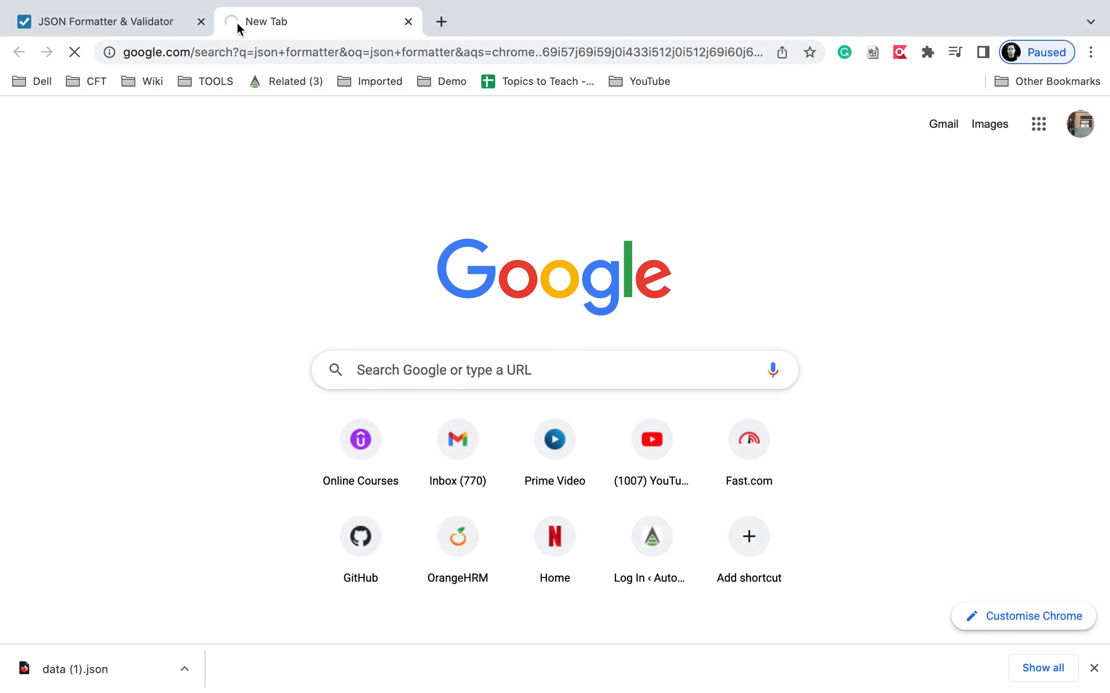
mouse_move(819, 4)
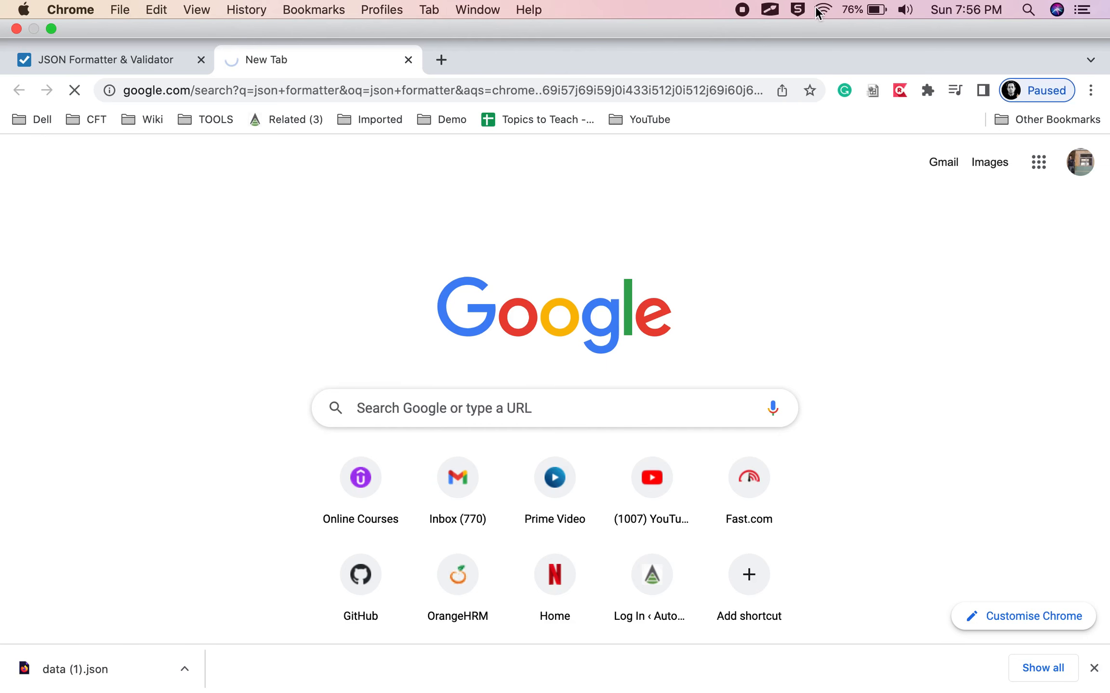
left_click(146, 57)
left_click(290, 61)
key("ctrl+super+f")
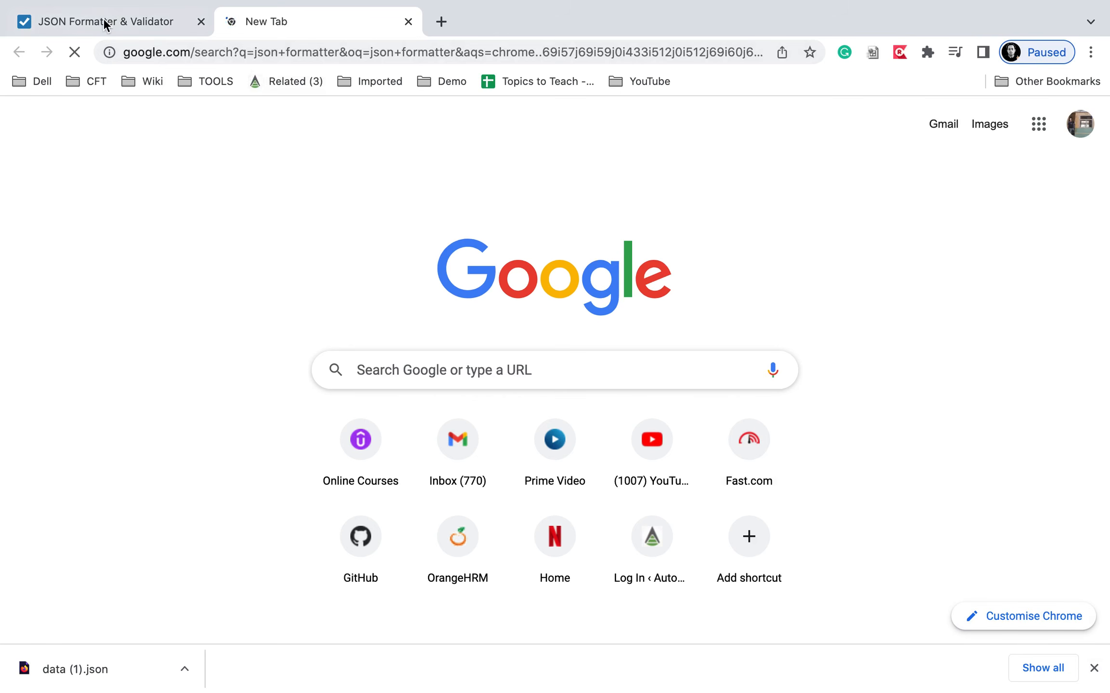
left_click(191, 23)
left_click(306, 25)
Review the validated two-record JSON in JSON Formatter, then return to the Postman console.
left_click(112, 20)
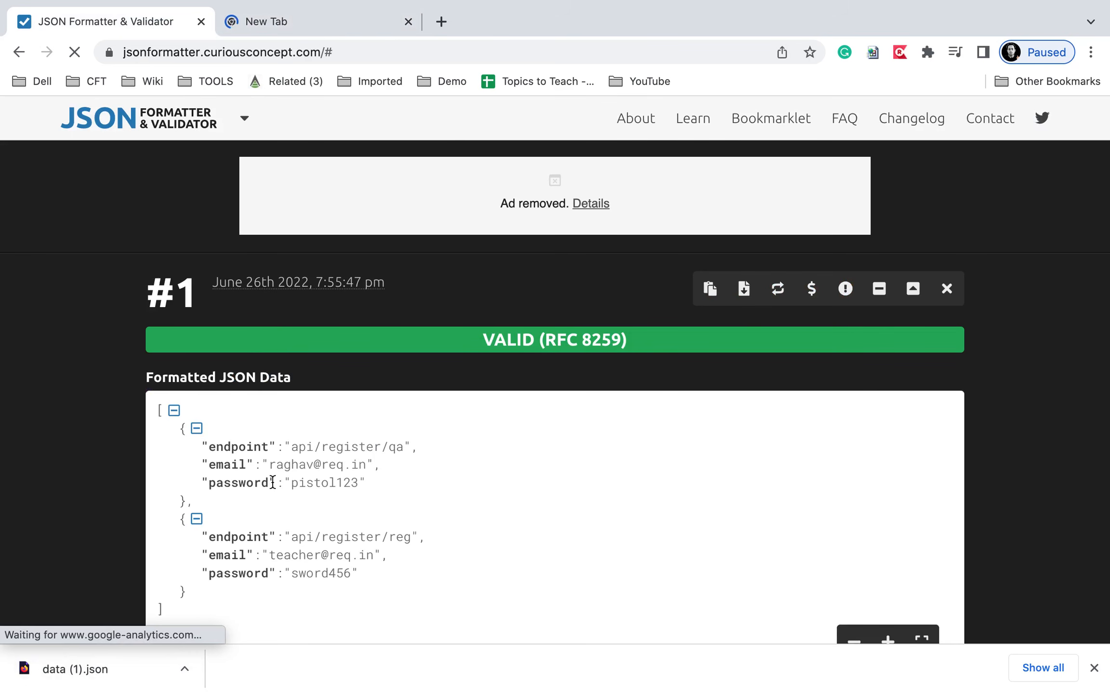
scroll(272, 477, "down", 1)
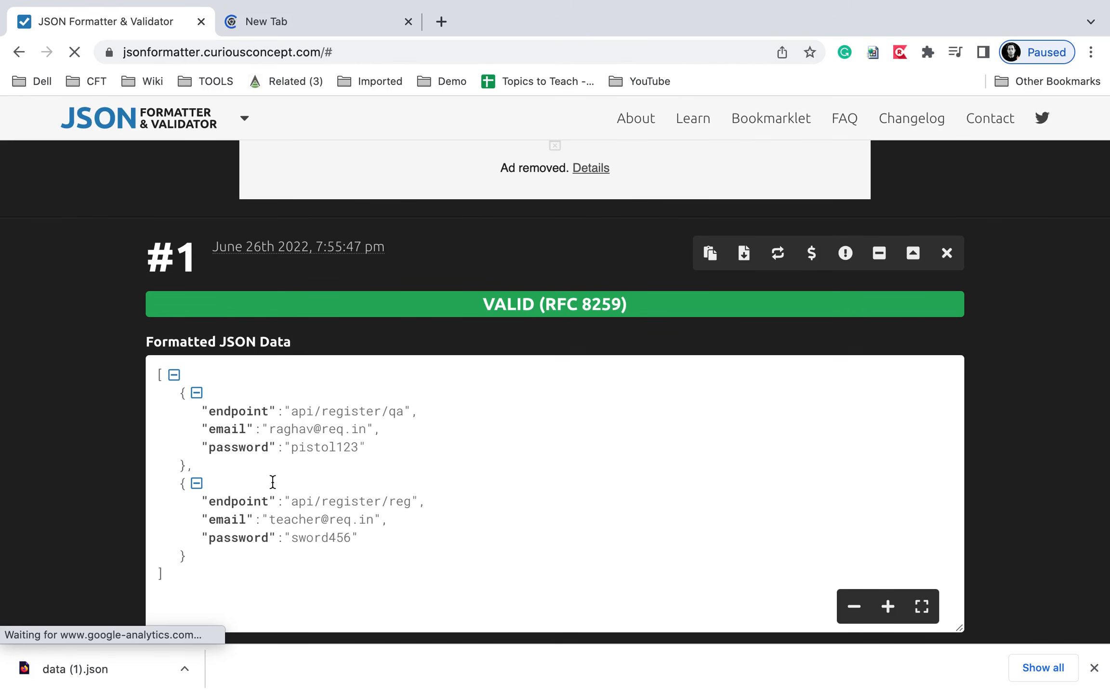
scroll(241, 565, "up", 3)
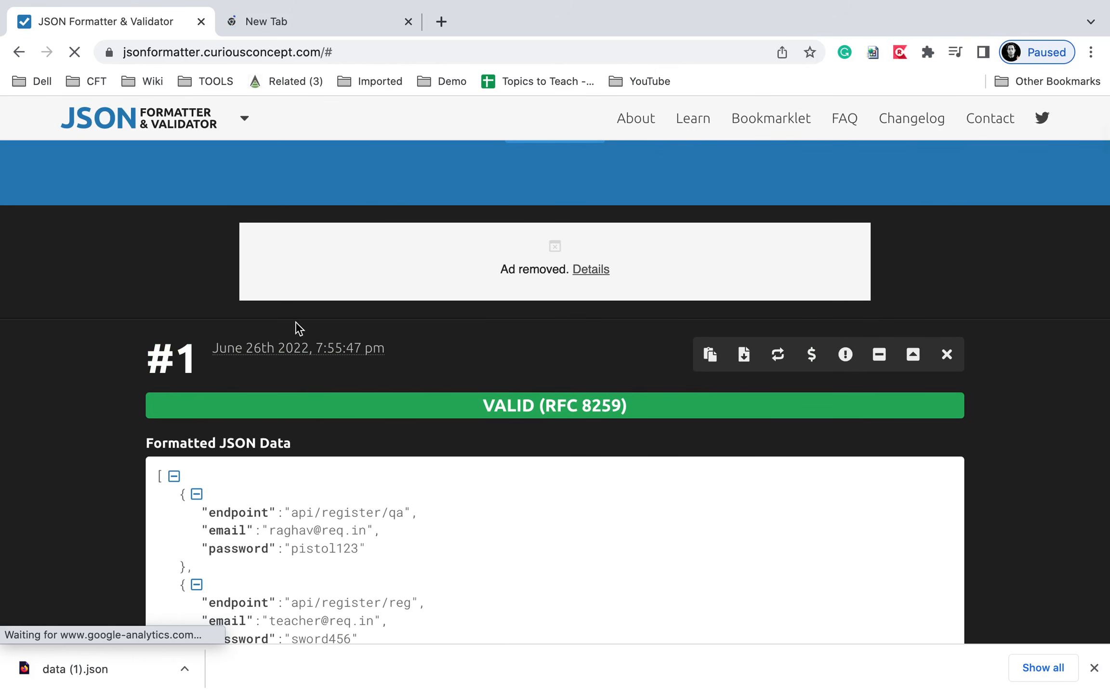
left_click(279, 23)
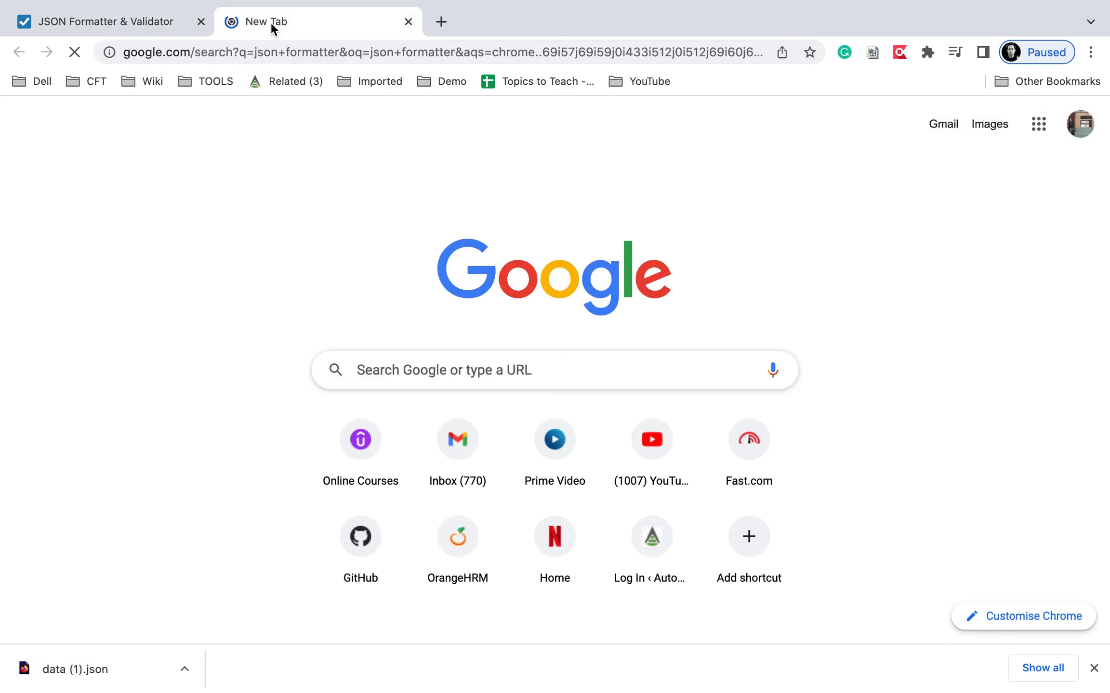
left_click(142, 19)
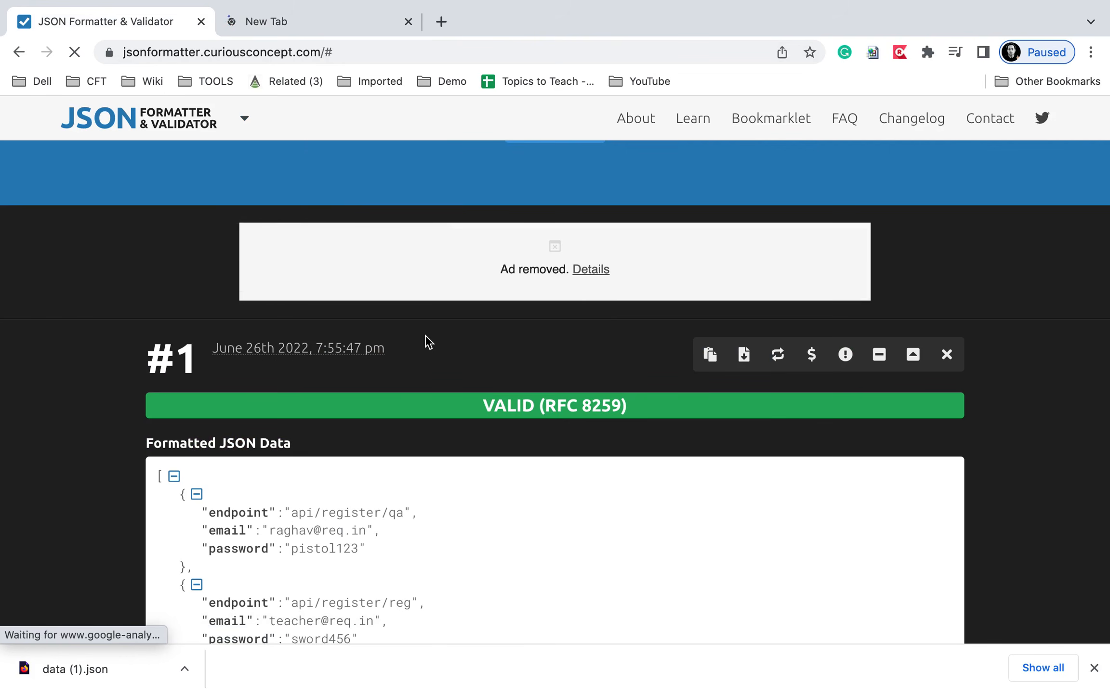
key("ctrl+Left")
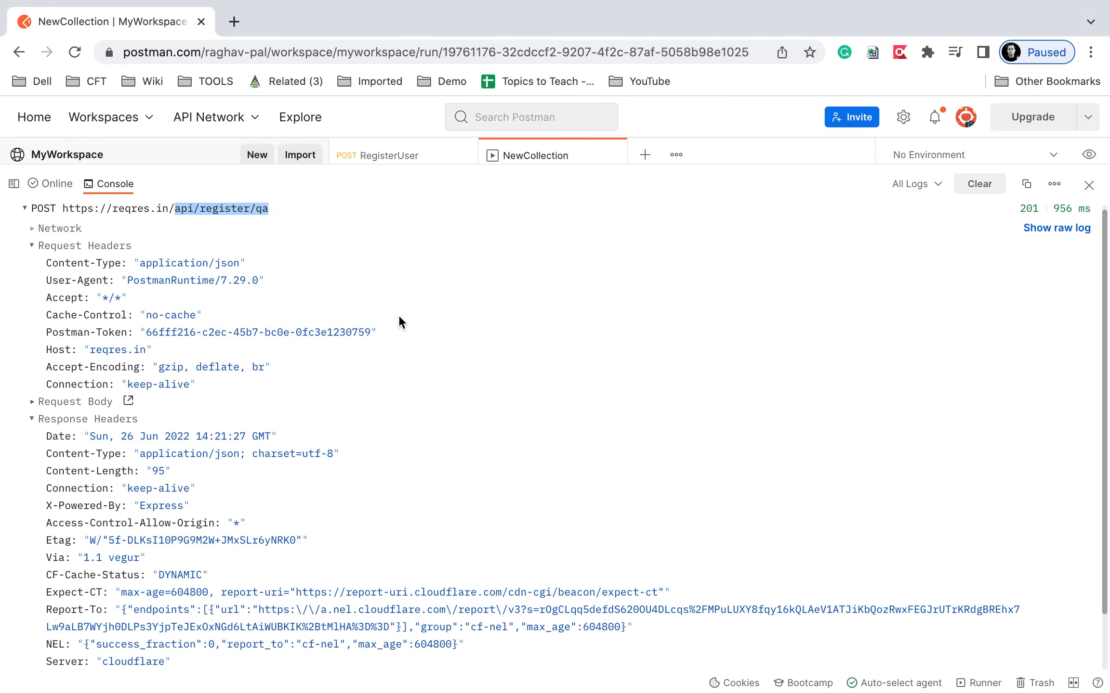
Clear the Postman console log and shrink the console to reveal the NewCollection run results.
key("ctrl+Left")
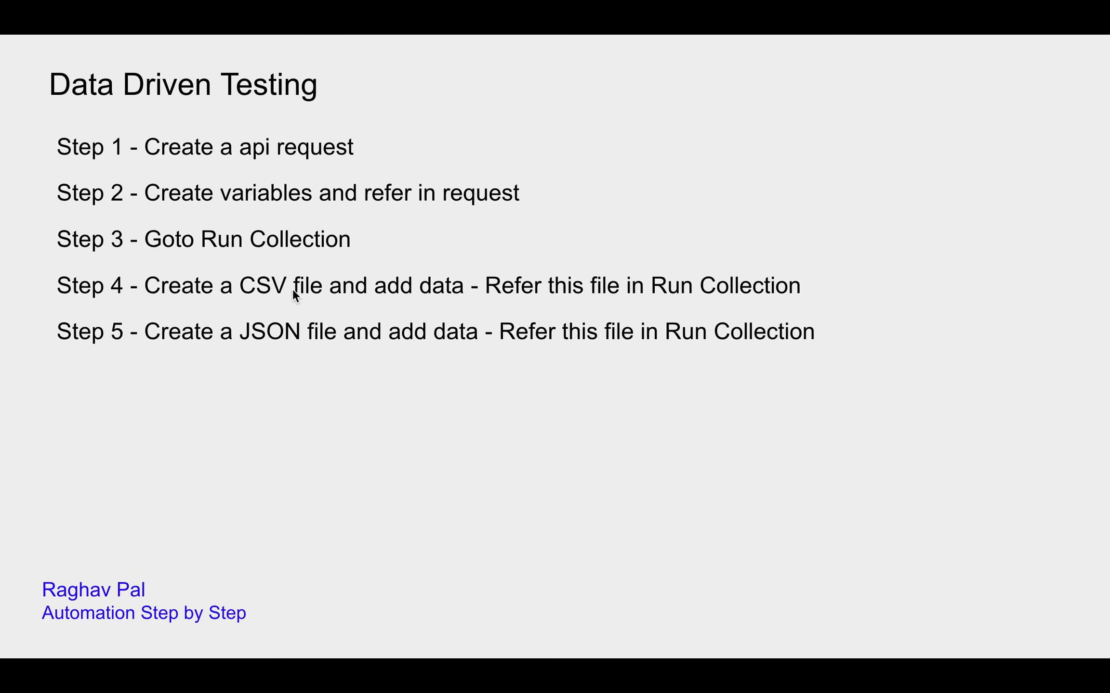
key("ctrl+Right")
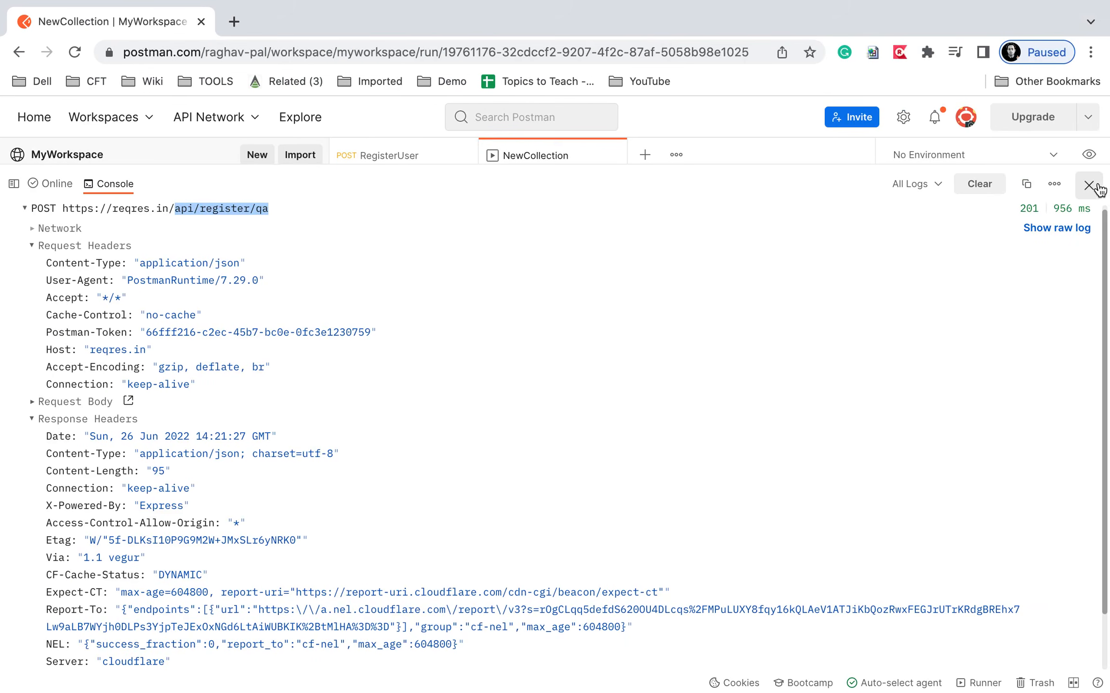
left_click(980, 183)
left_click_drag(424, 163, 398, 584)
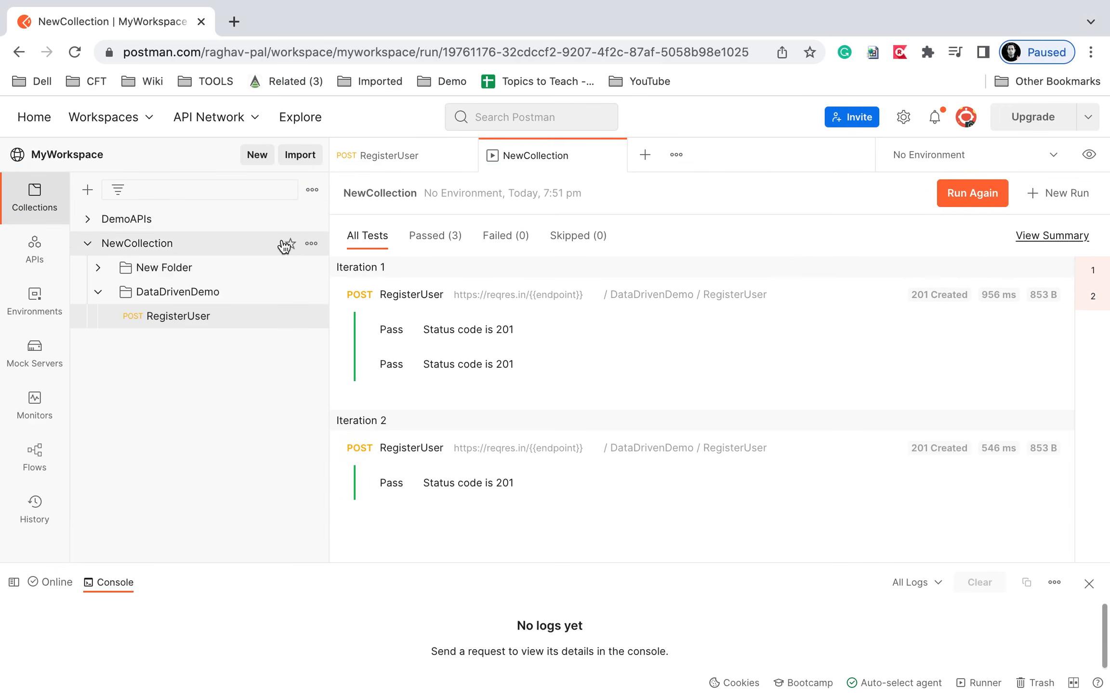
Start a new NewCollection run, closing the old results and excluding New Request.
left_click(311, 243)
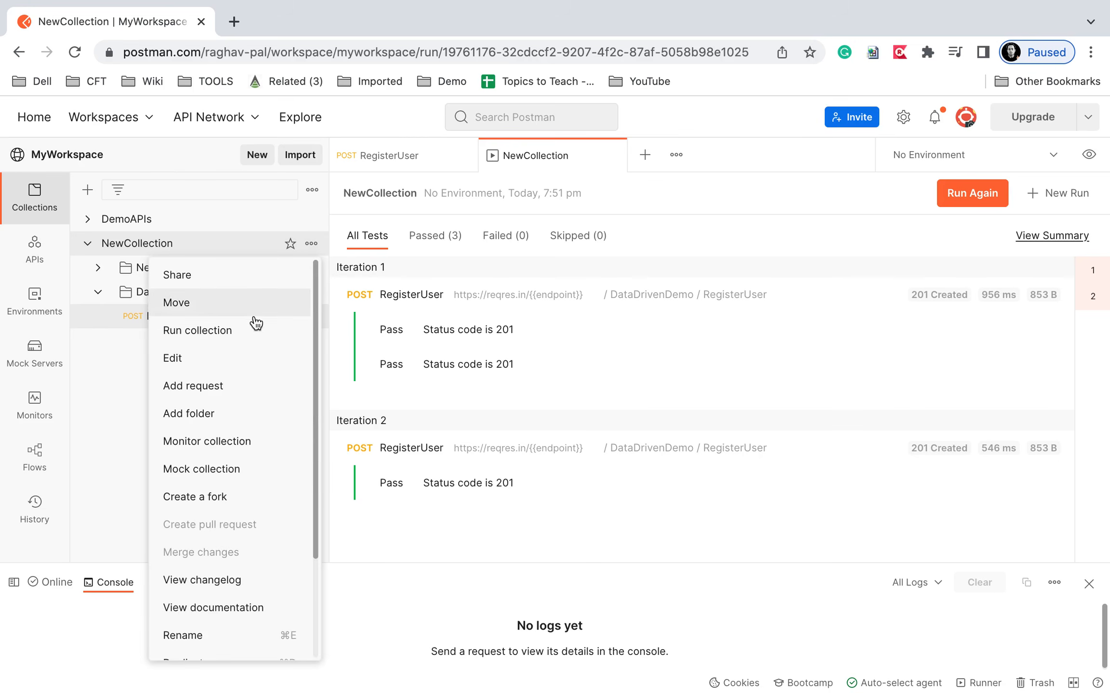
left_click(236, 332)
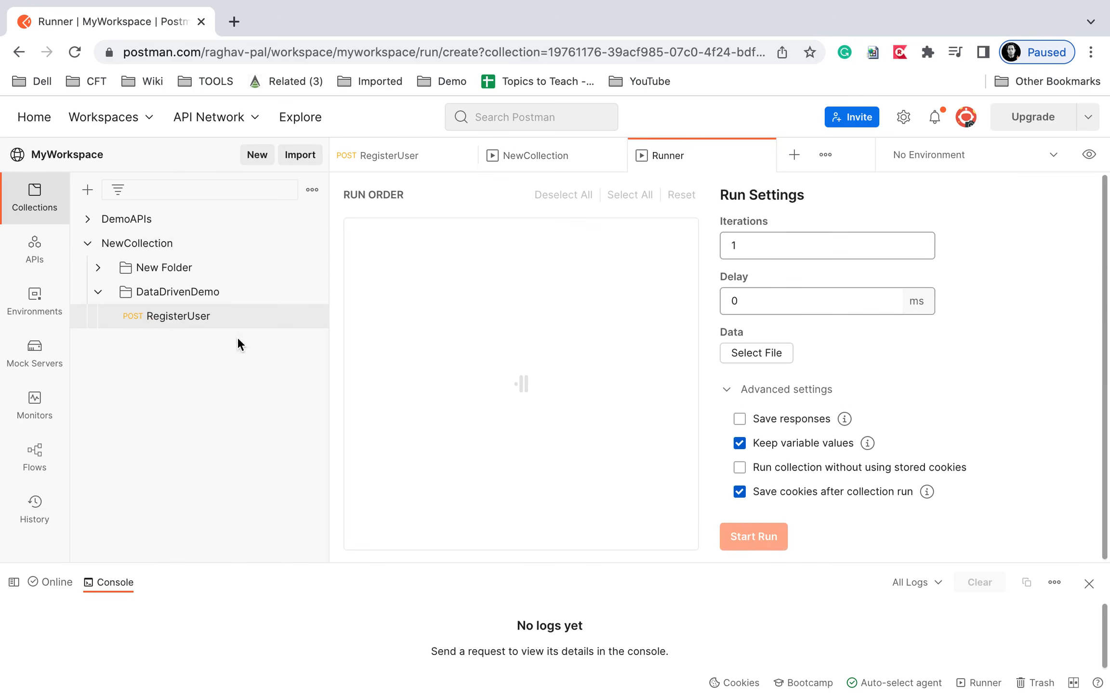
left_click(617, 156)
left_click(379, 239)
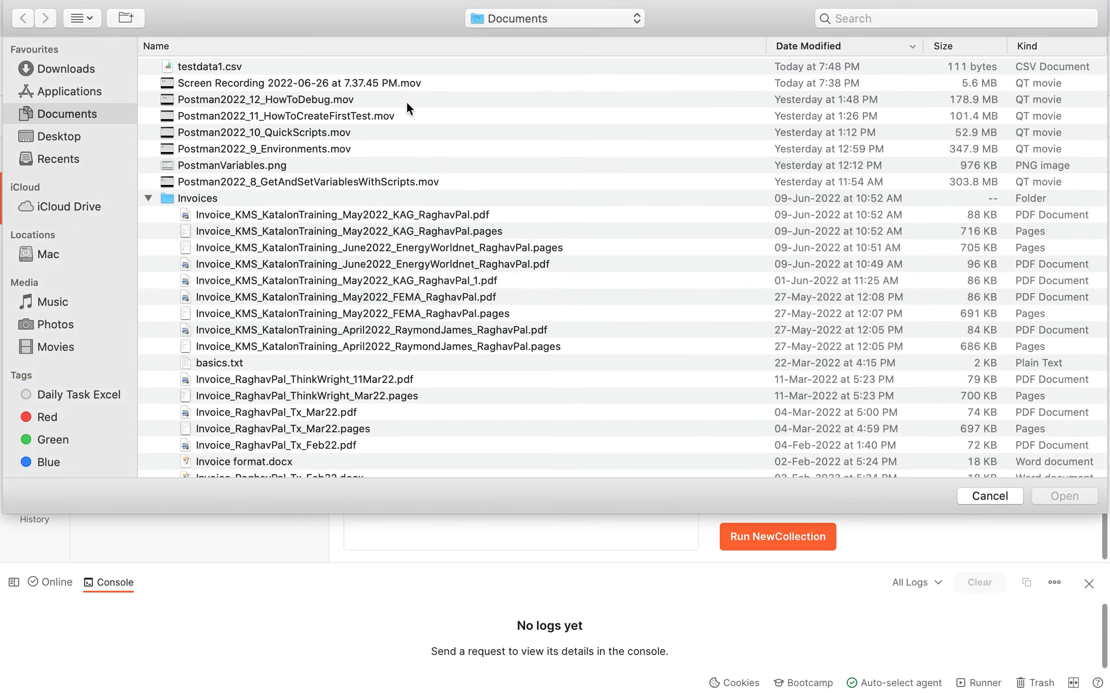
Load Downloads/data (1).json as the run's data file and preview its two iterations.
left_click(70, 70)
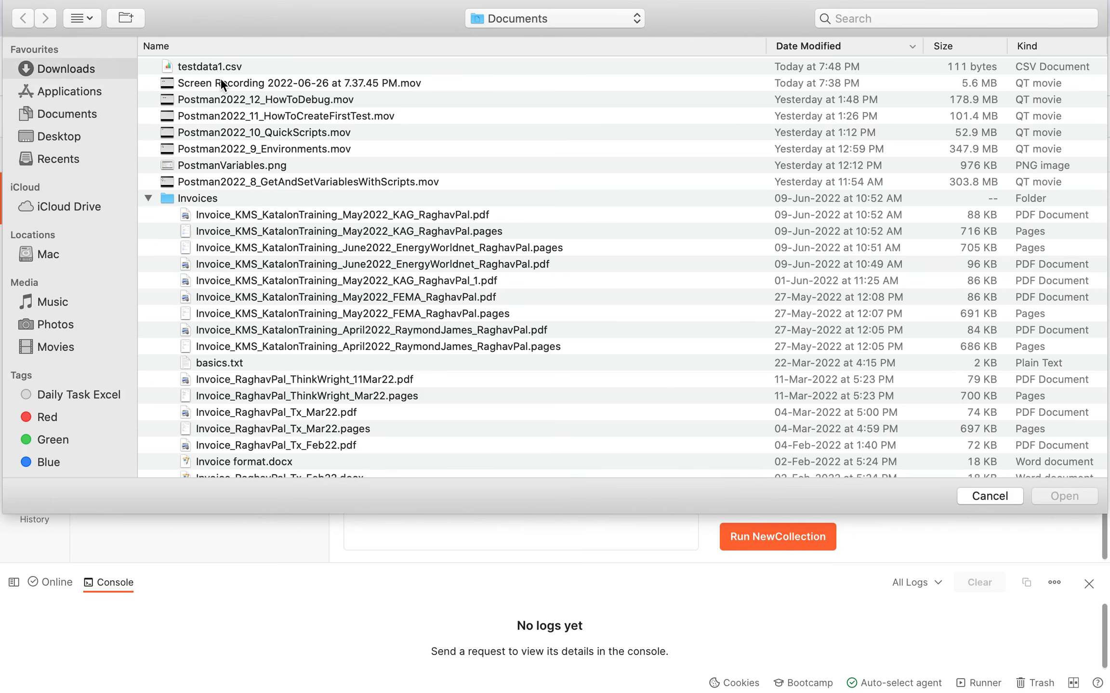
left_click(209, 68)
double_click(209, 68)
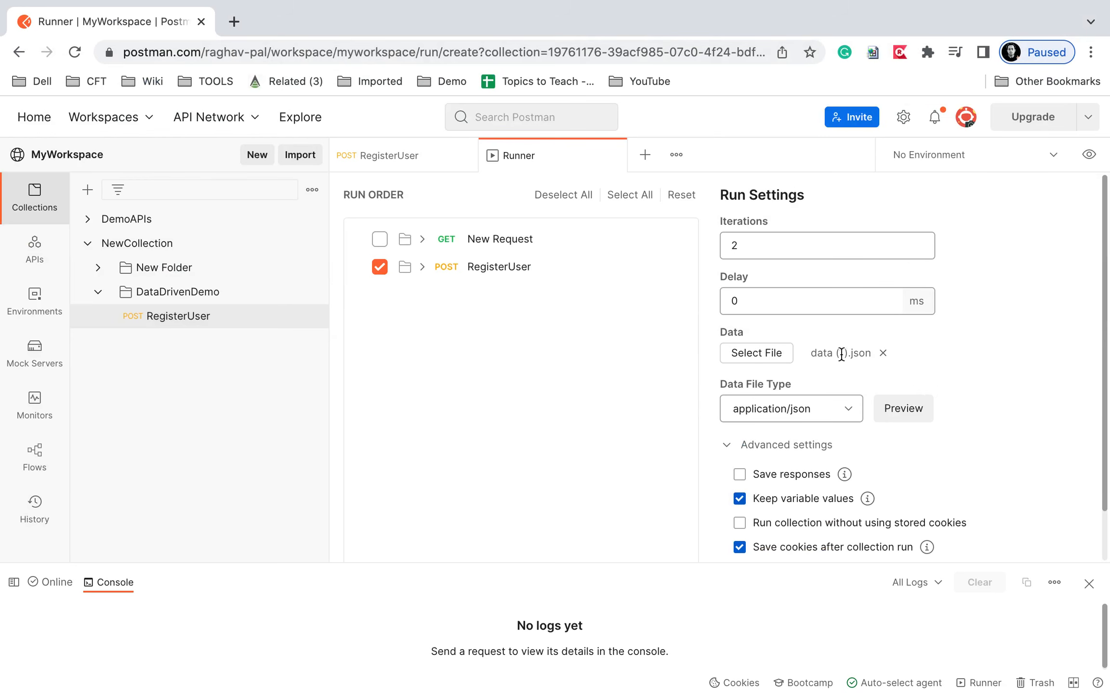
key("ctrl+a")
mouse_move(711, 231)
left_mouse_down()
mouse_move(944, 272)
mouse_move(950, 263)
left_mouse_up()
left_click_drag(804, 340, 947, 379)
mouse_move(708, 389)
left_mouse_down()
mouse_move(867, 426)
mouse_move(941, 418)
left_mouse_up()
left_click(906, 409)
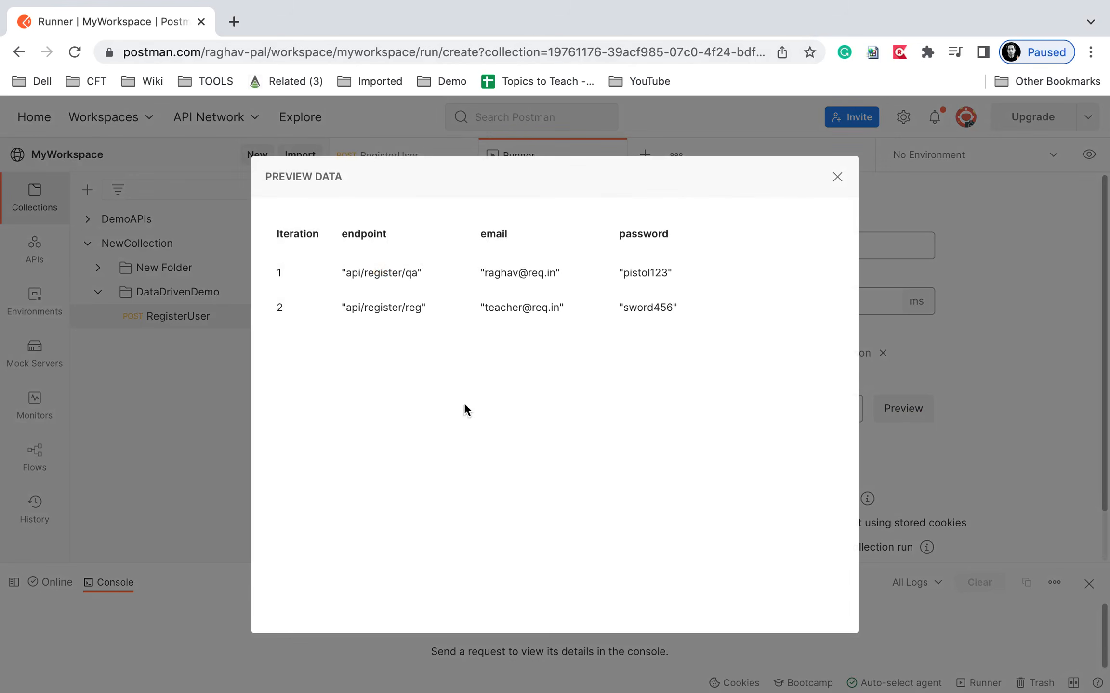
left_click(836, 178)
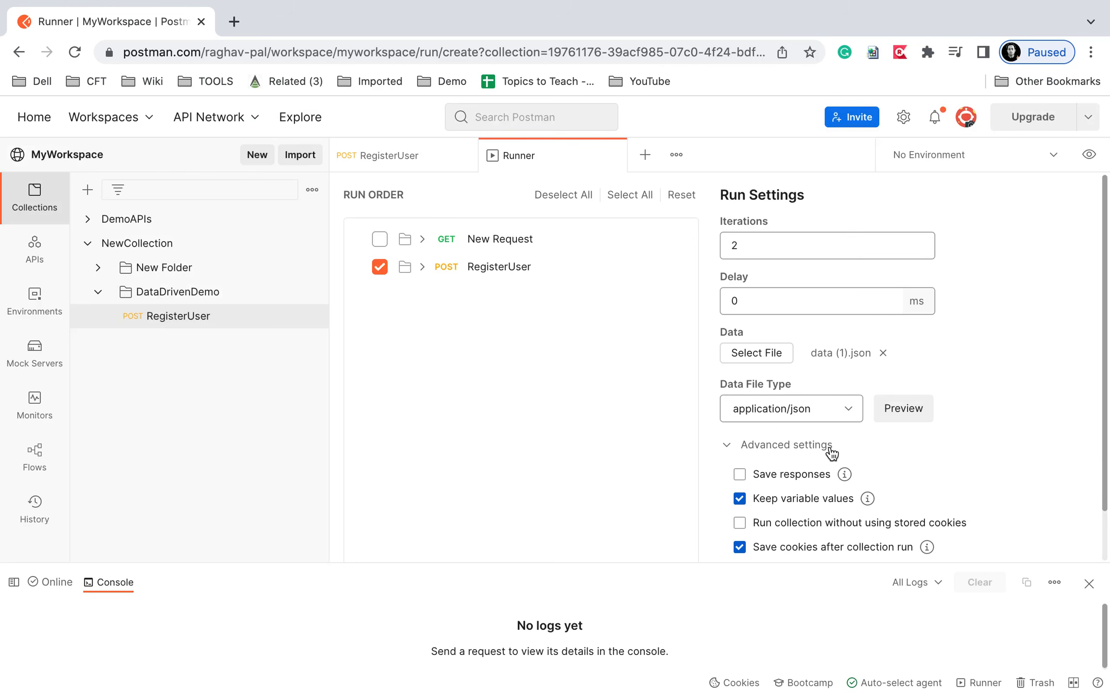
scroll(832, 454, "down", 2)
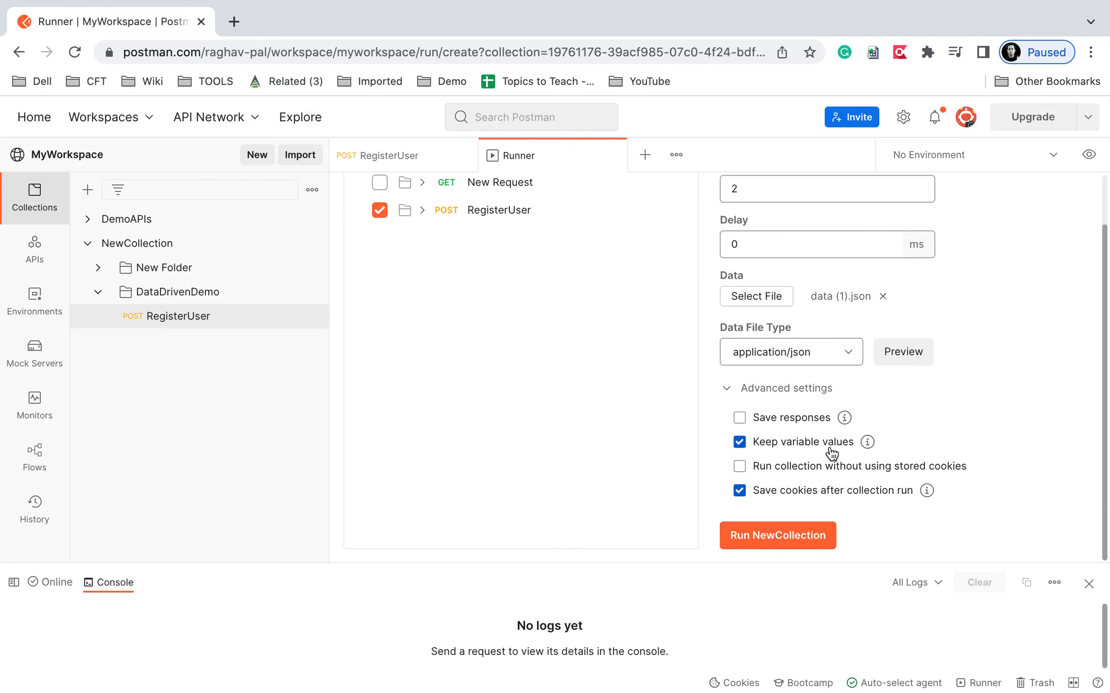
Run NewCollection and inspect the register/qa request and response bodies in the enlarged console.
left_click(773, 533)
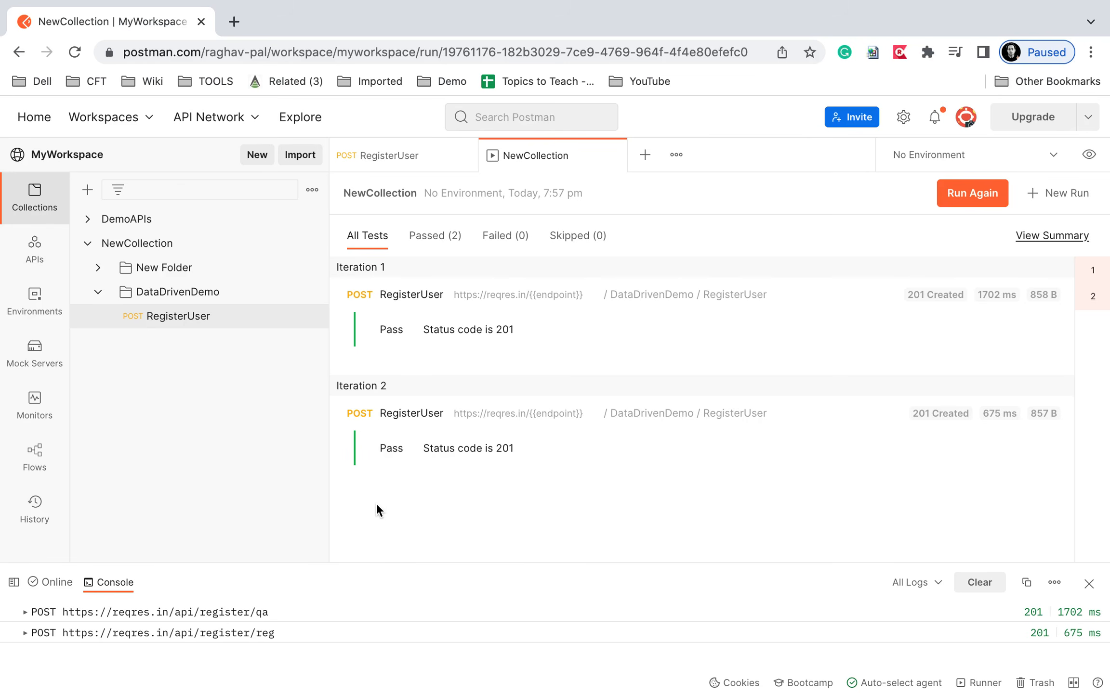
left_click_drag(361, 562, 381, 265)
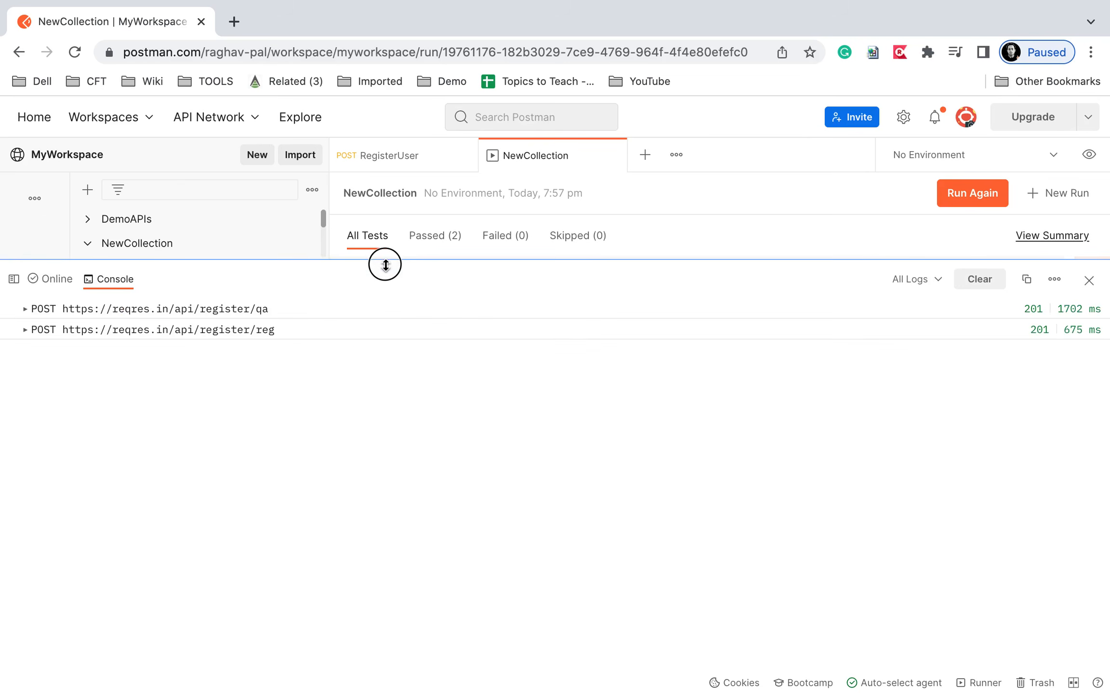
left_click(29, 312)
left_click(33, 345)
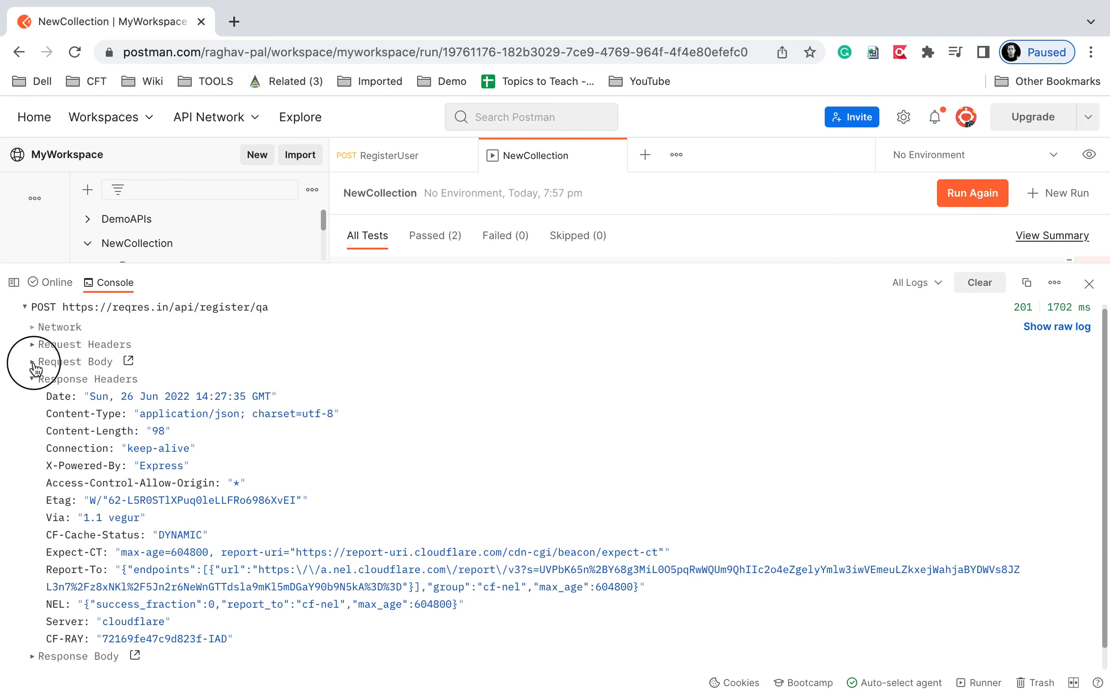
left_click(32, 363)
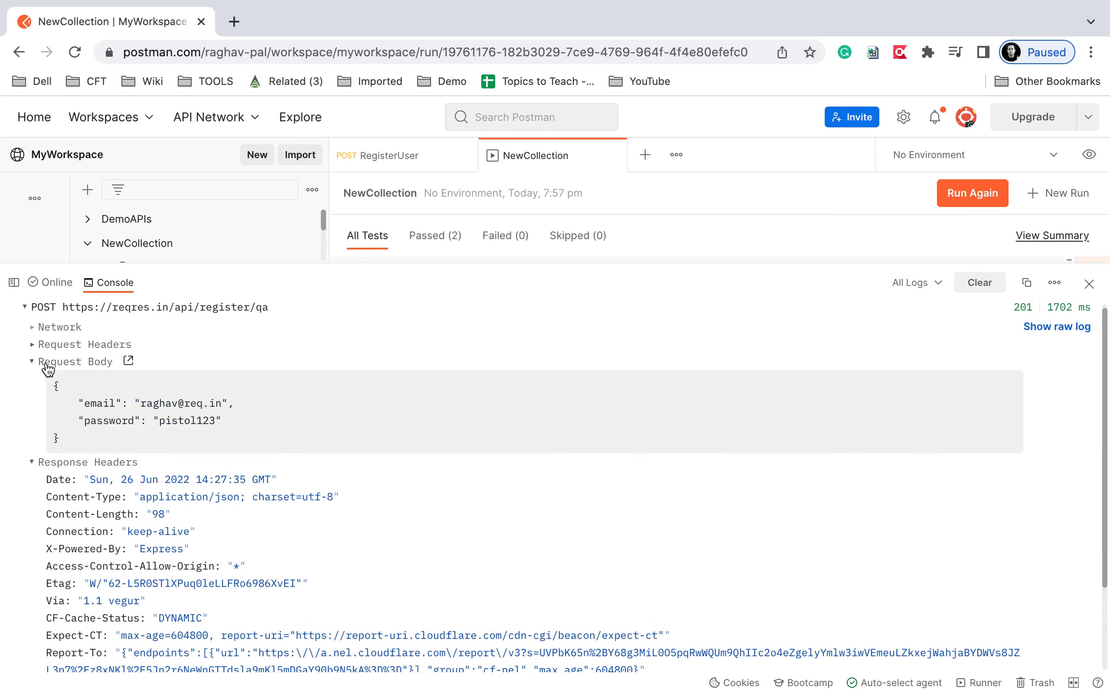
left_click(33, 363)
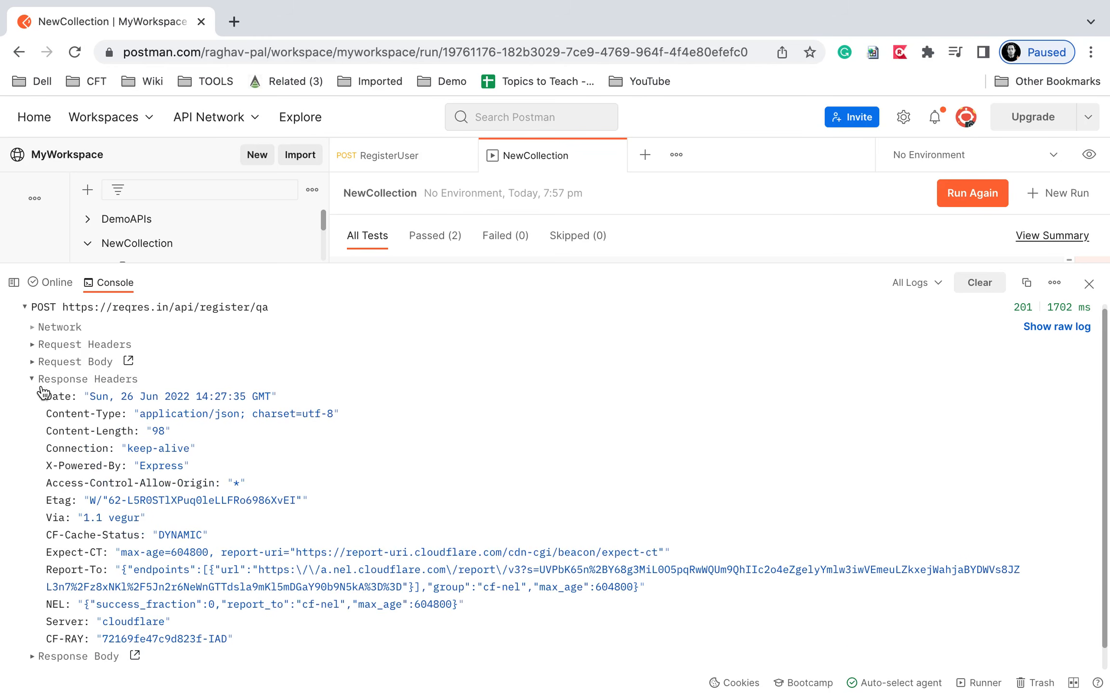
left_click(33, 378)
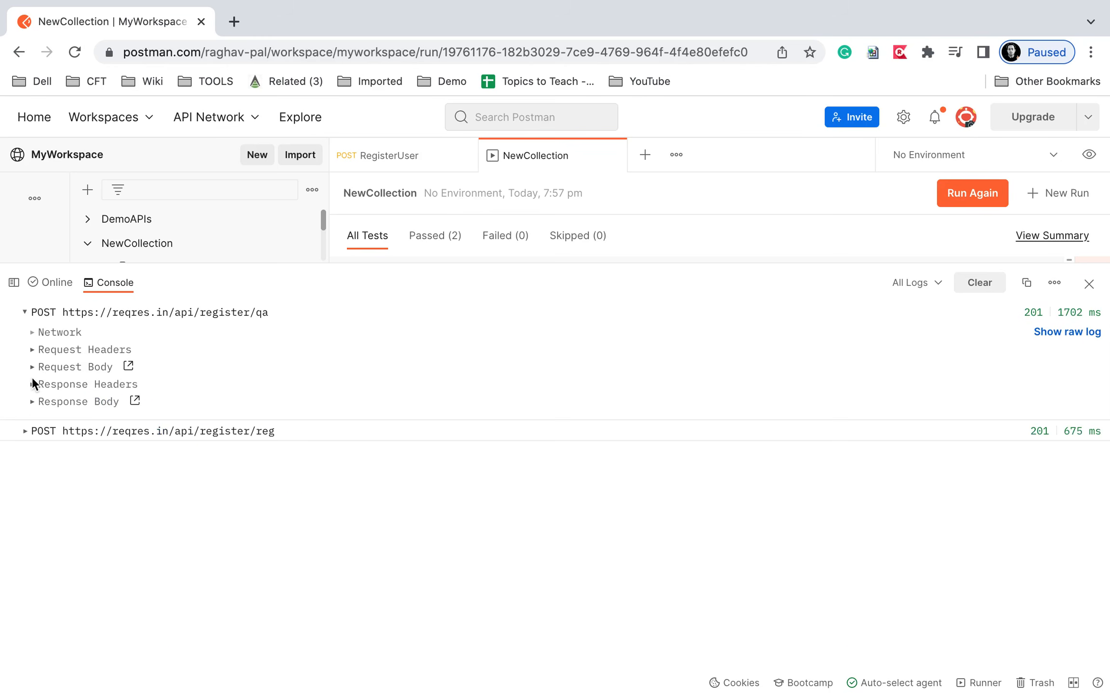
left_click(33, 404)
left_click(33, 403)
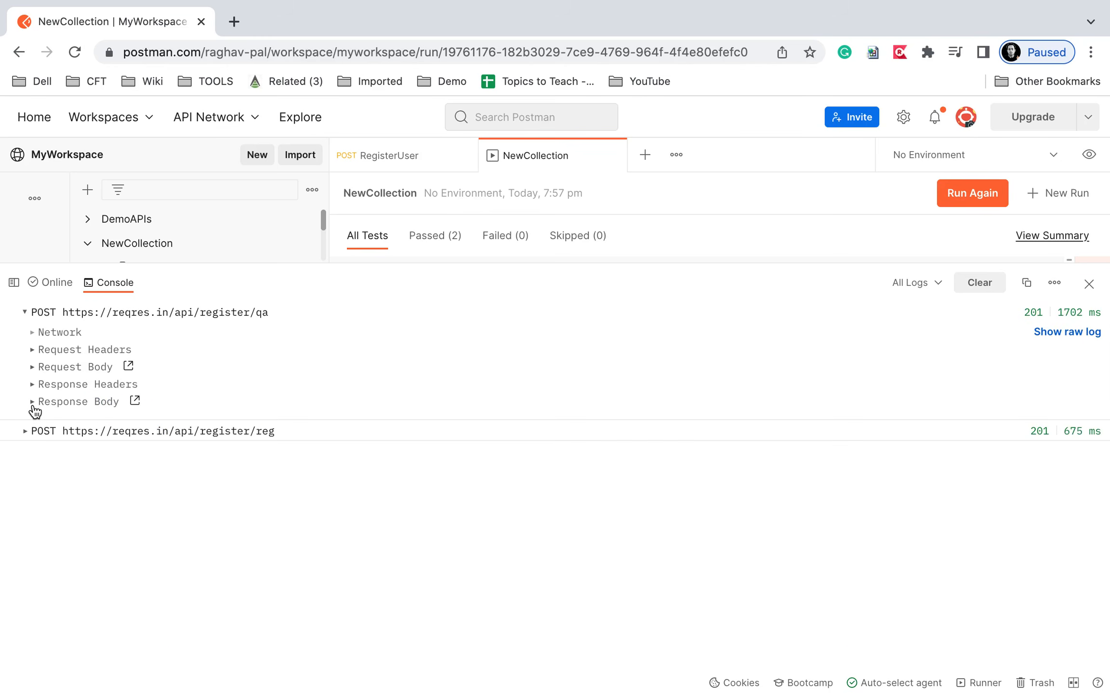
left_click(25, 313)
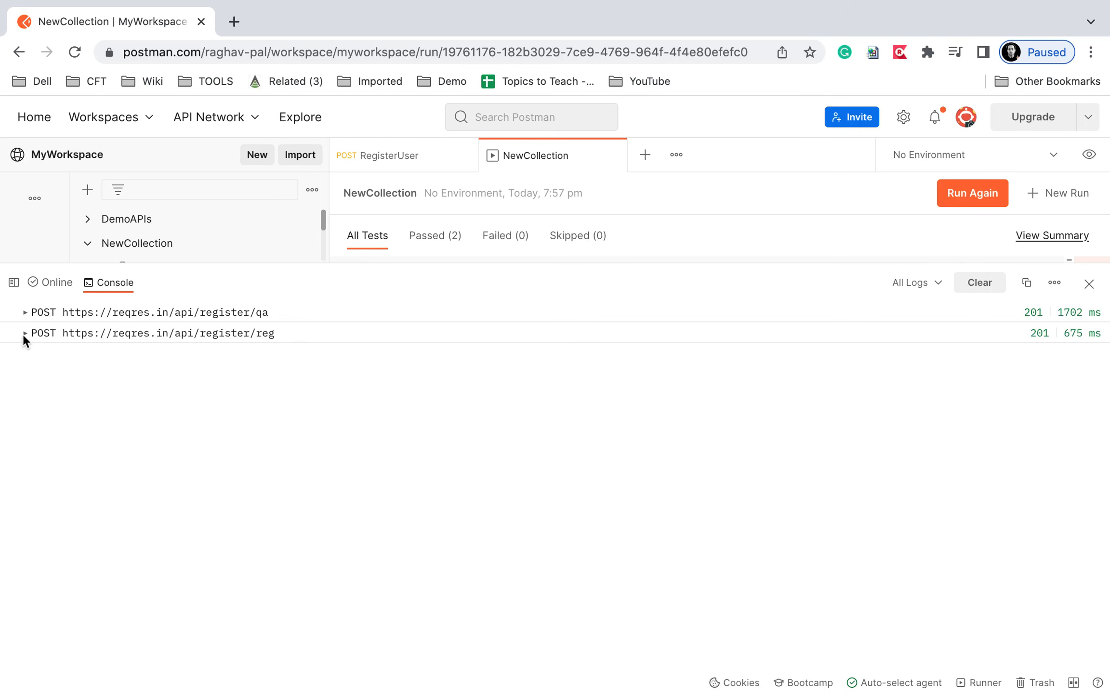
Check the register/reg log entry's request body email and password, then collapse it.
left_click(24, 334)
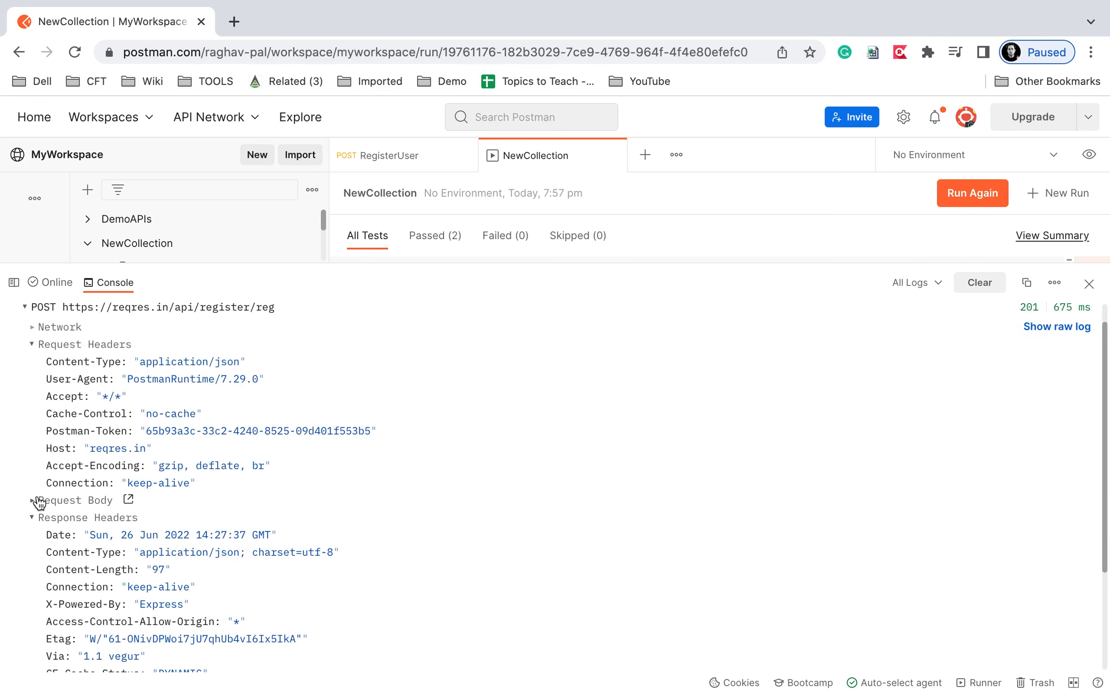
left_click(31, 344)
left_click(32, 362)
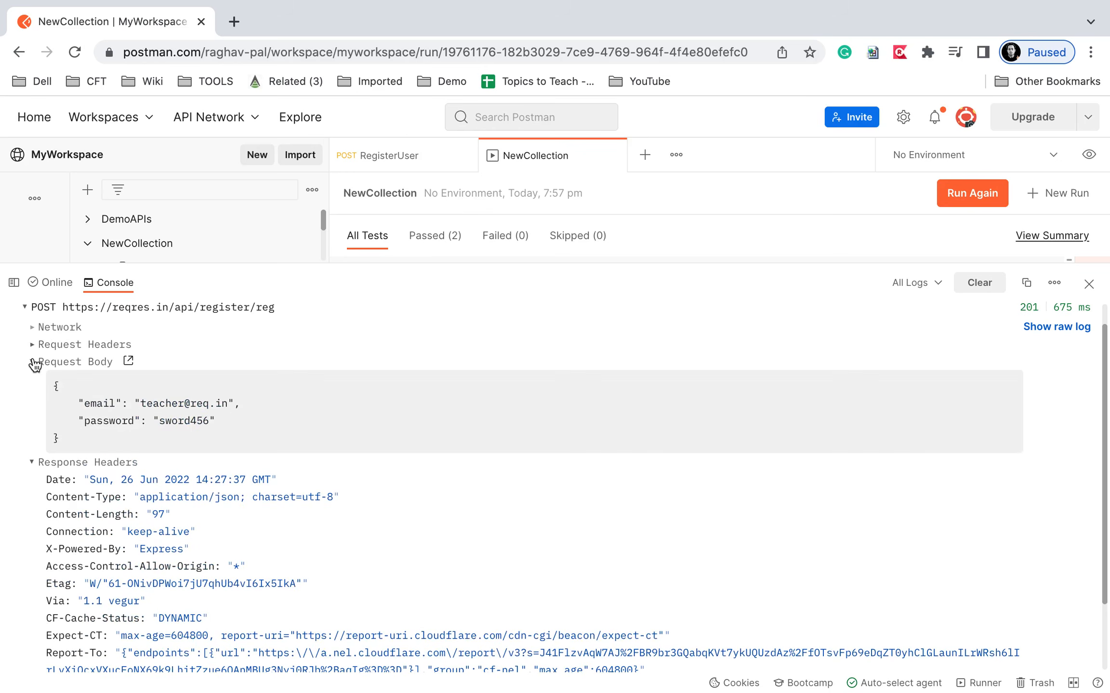
left_click_drag(63, 385, 299, 425)
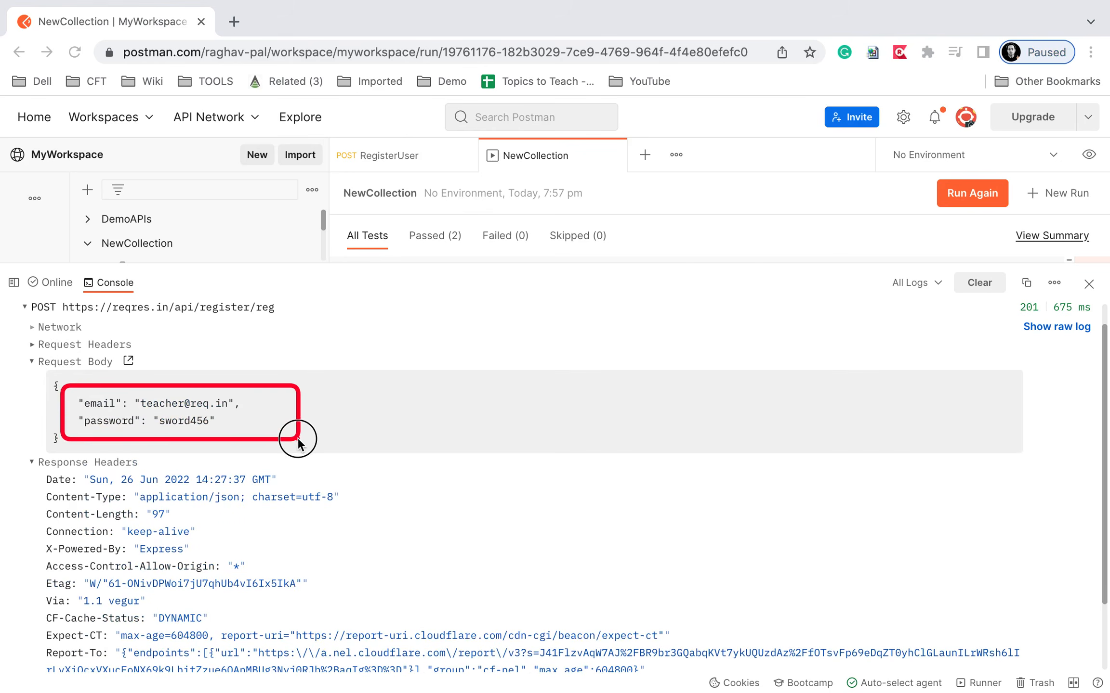
left_click(33, 363)
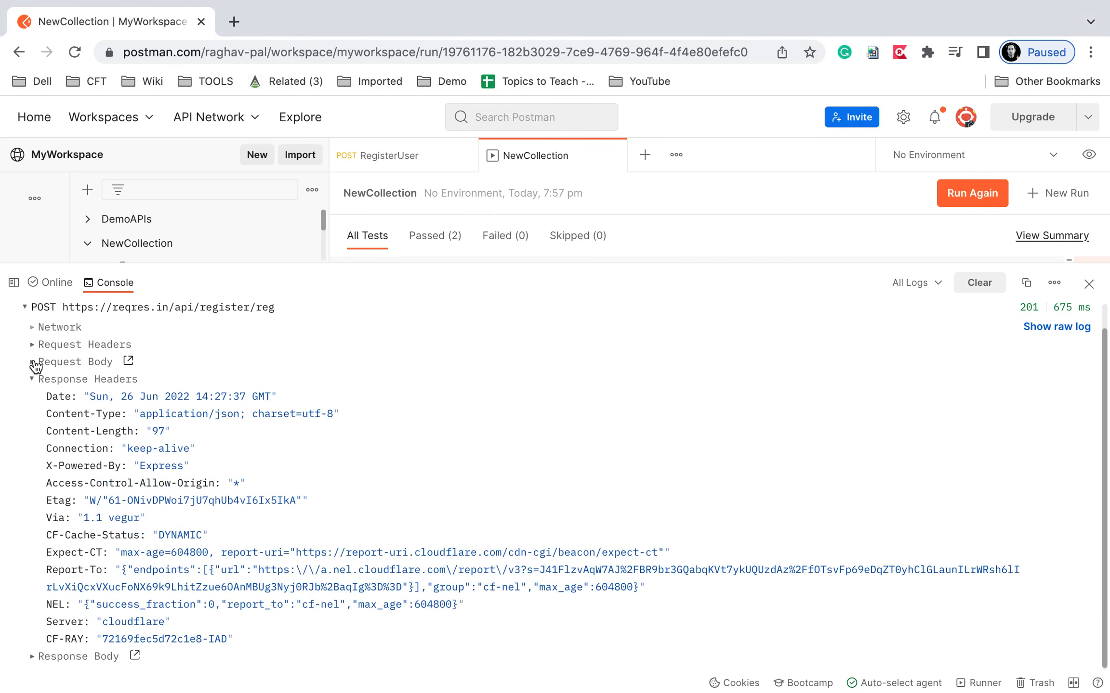
left_click(29, 304)
key("ctrl+Left")
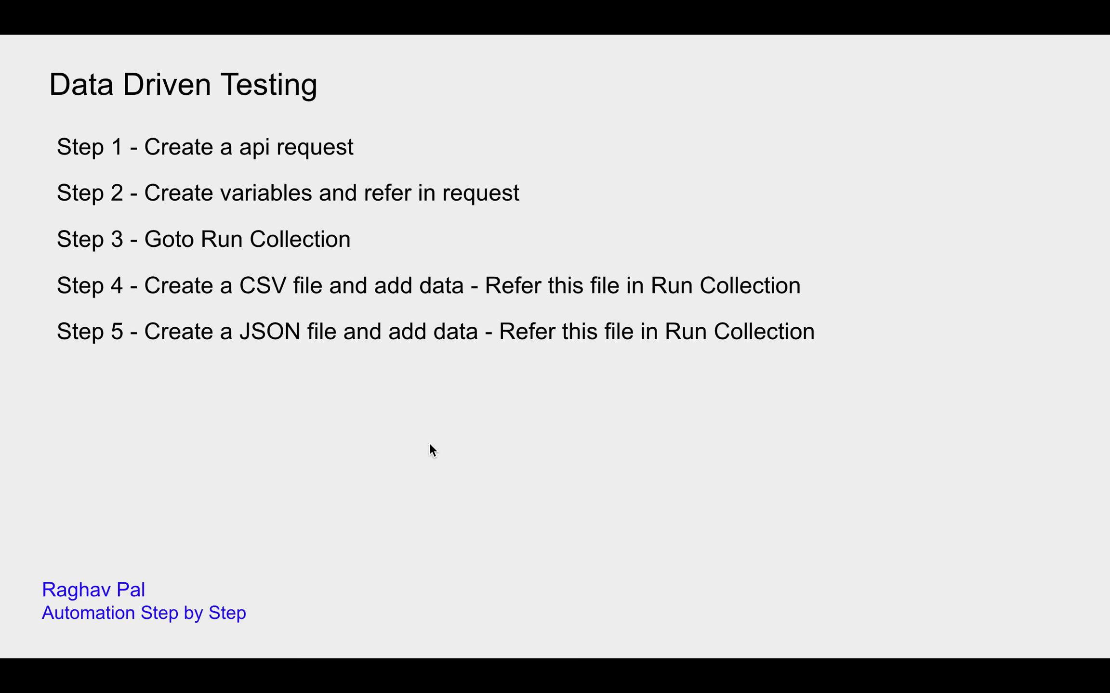
Advance the Data Driven Testing slide to show 'Step 6 - Refer data in test scripts'.
key("Right")
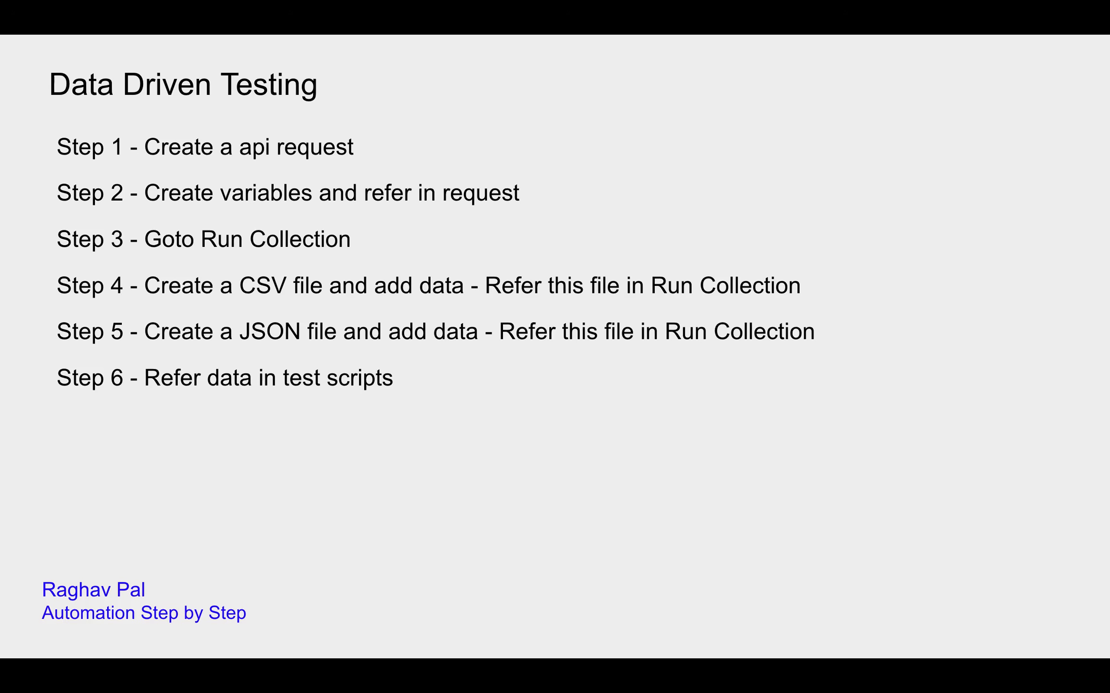
Leave the Data Driven Testing slide and return to the Postman NewCollection run results.
key("ctrl+Right")
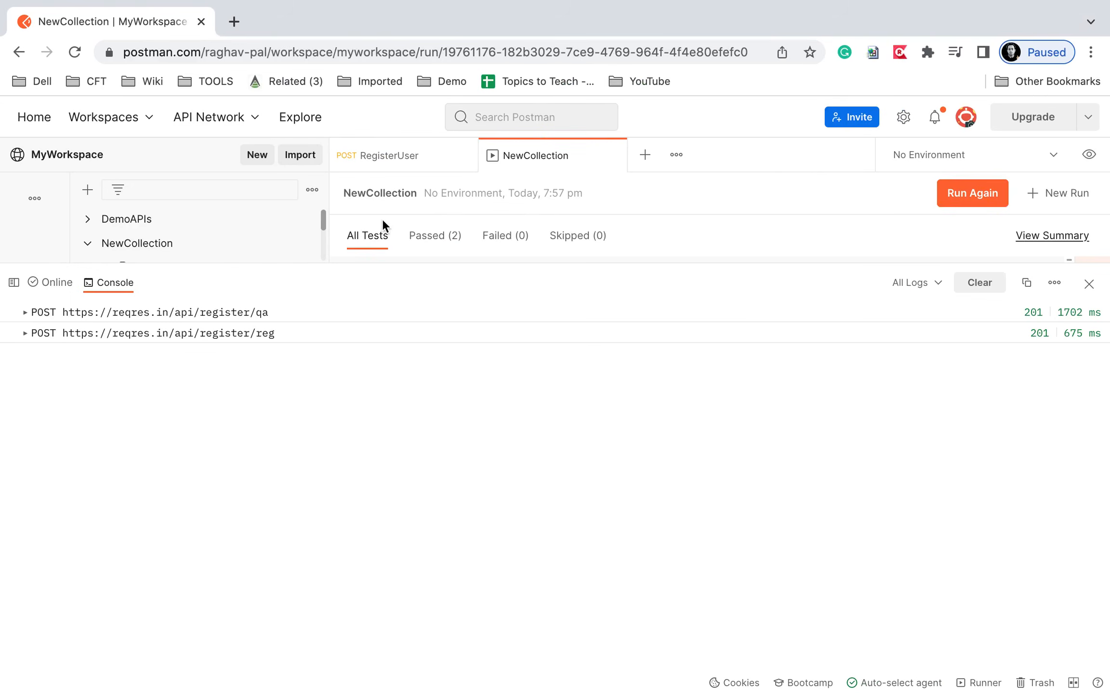
Open the RegisterUser request, shrink the console, and clear the old console logs.
left_click(408, 158)
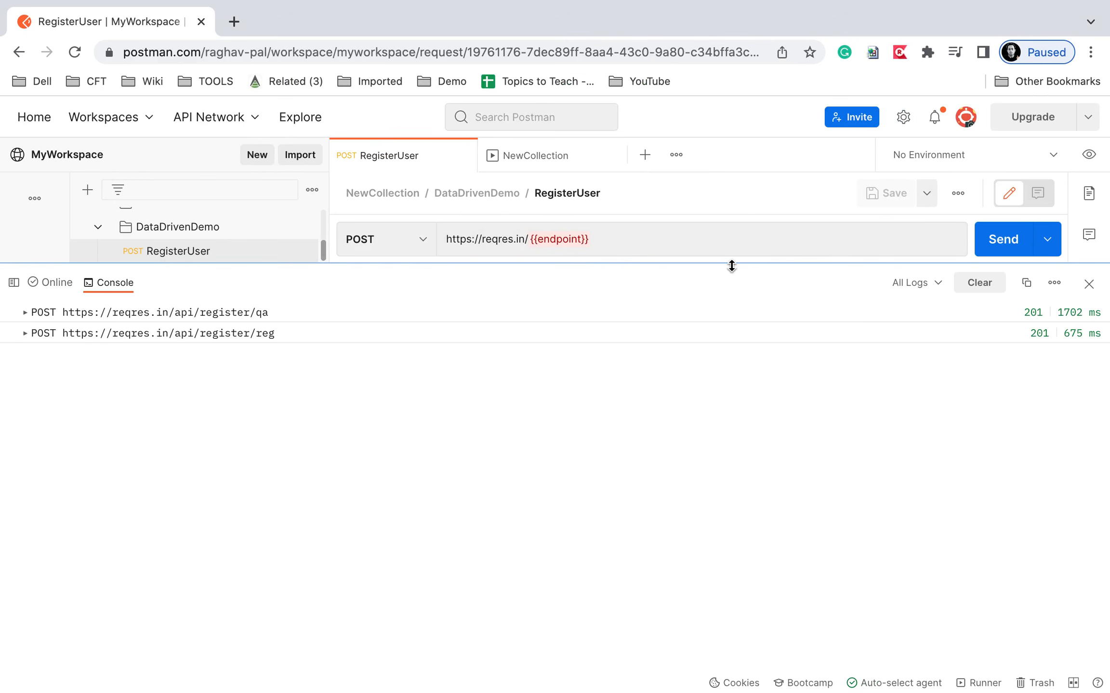
left_click_drag(731, 266, 718, 577)
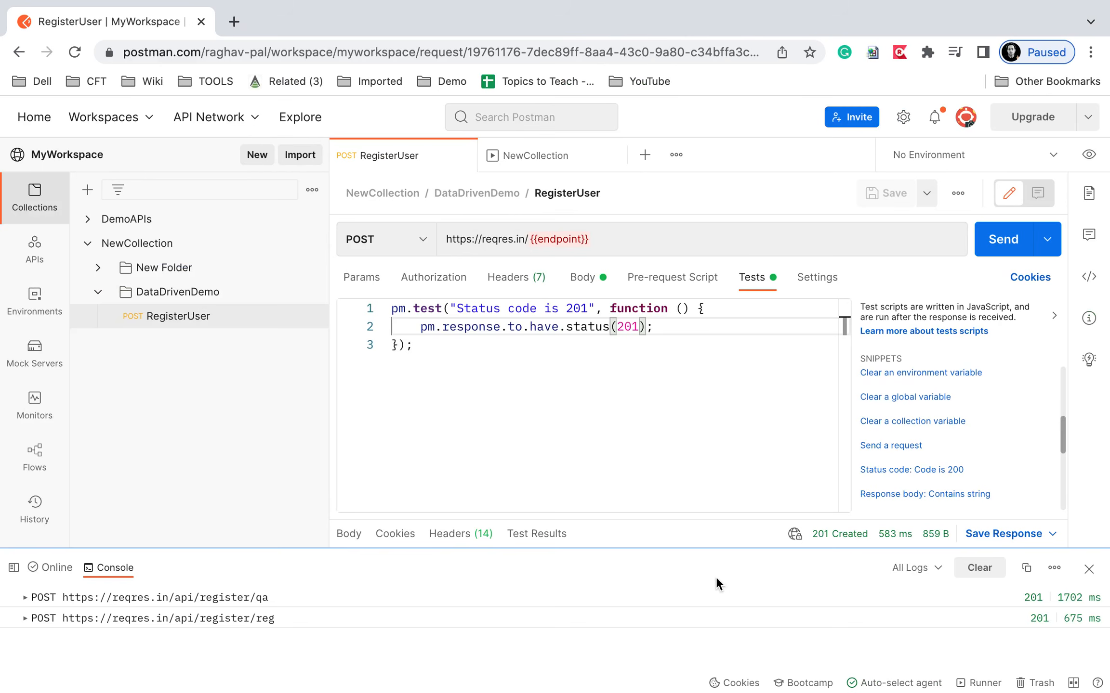
left_click(979, 584)
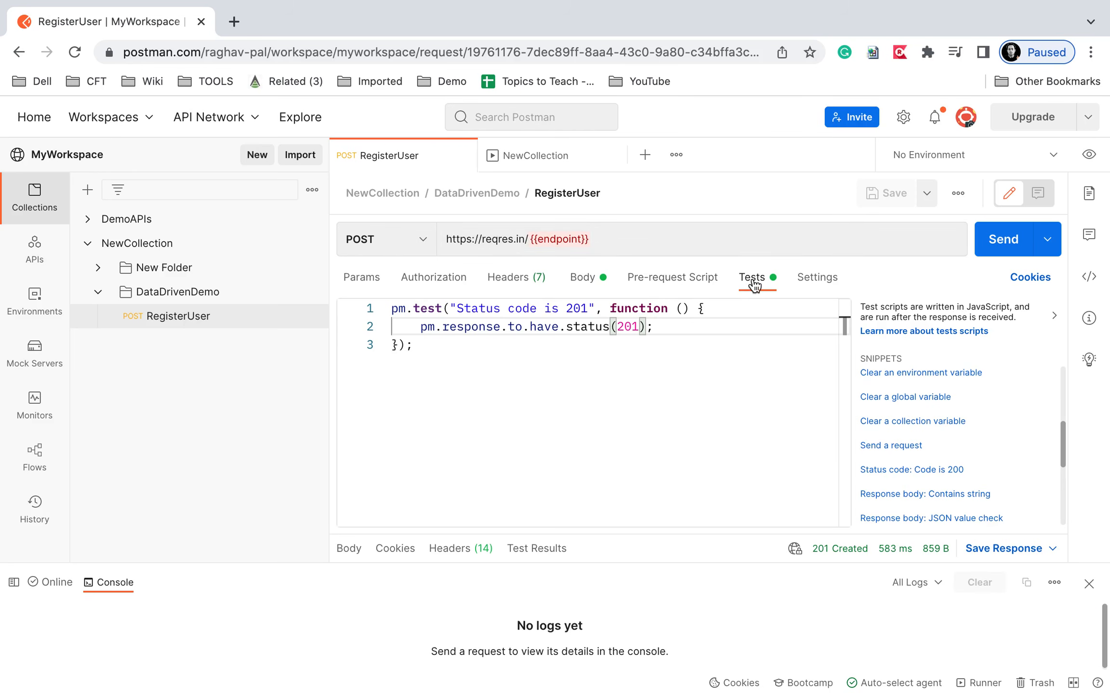
Start a new test line after the status check: tests["verify email"] = responseBody.has().
left_click(513, 342)
key("Return")
key("Return")
key("Return")
type("tests")
type("['")
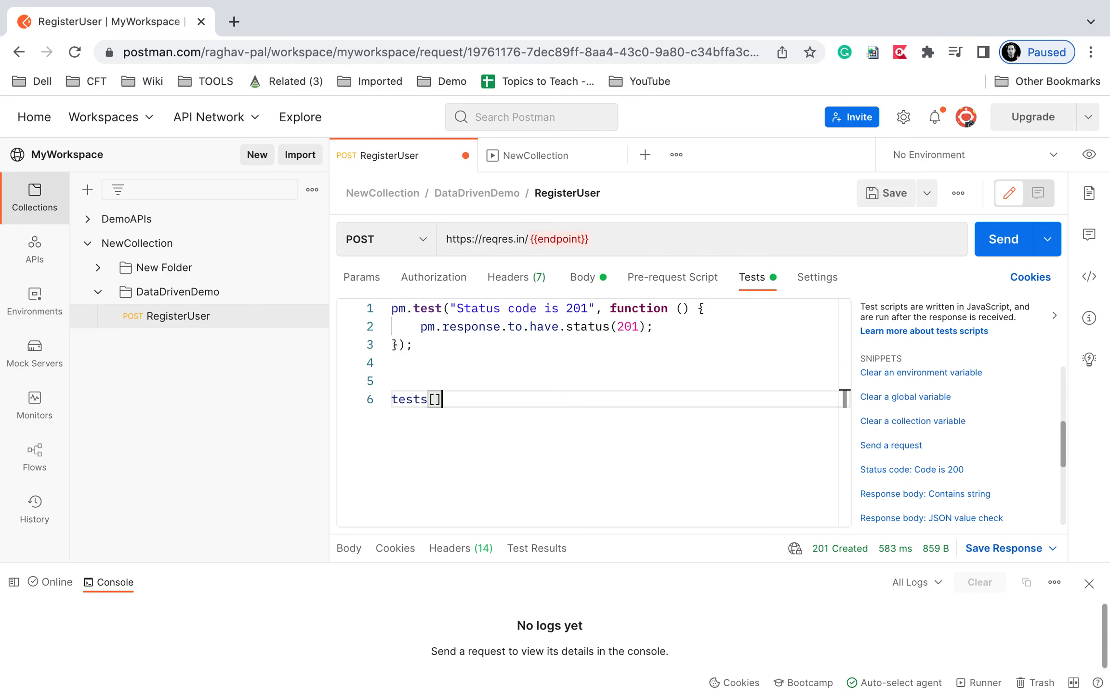
key("BackSpace")
type("\"veri")
type("fy email")
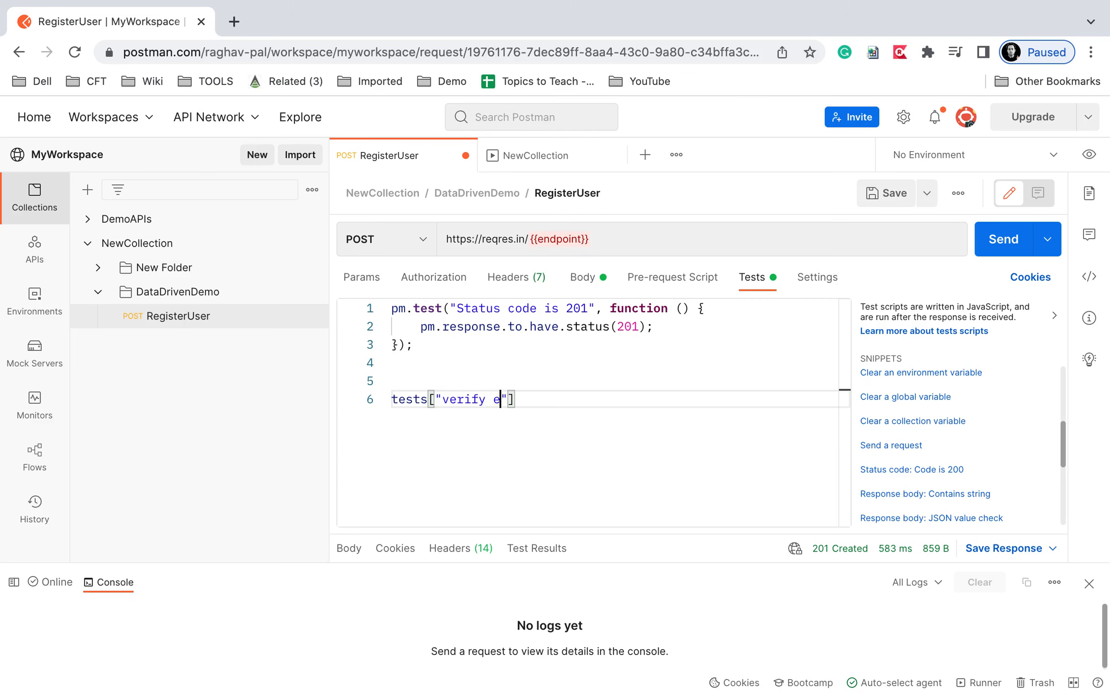
key("Right")
type("= res")
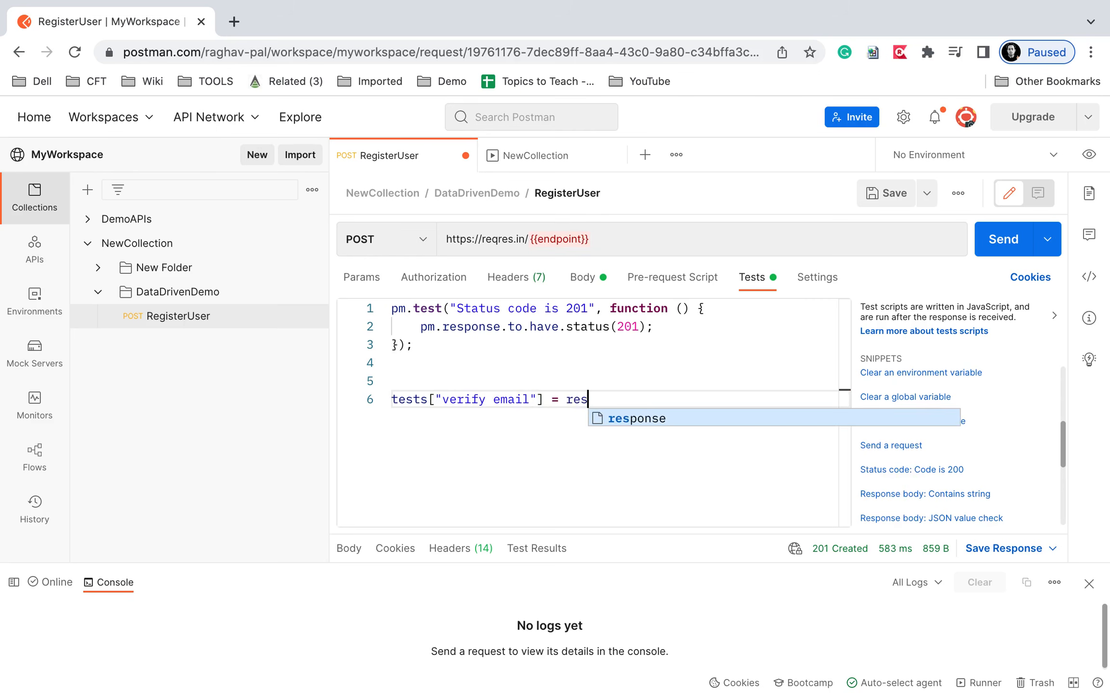
type("ponse")
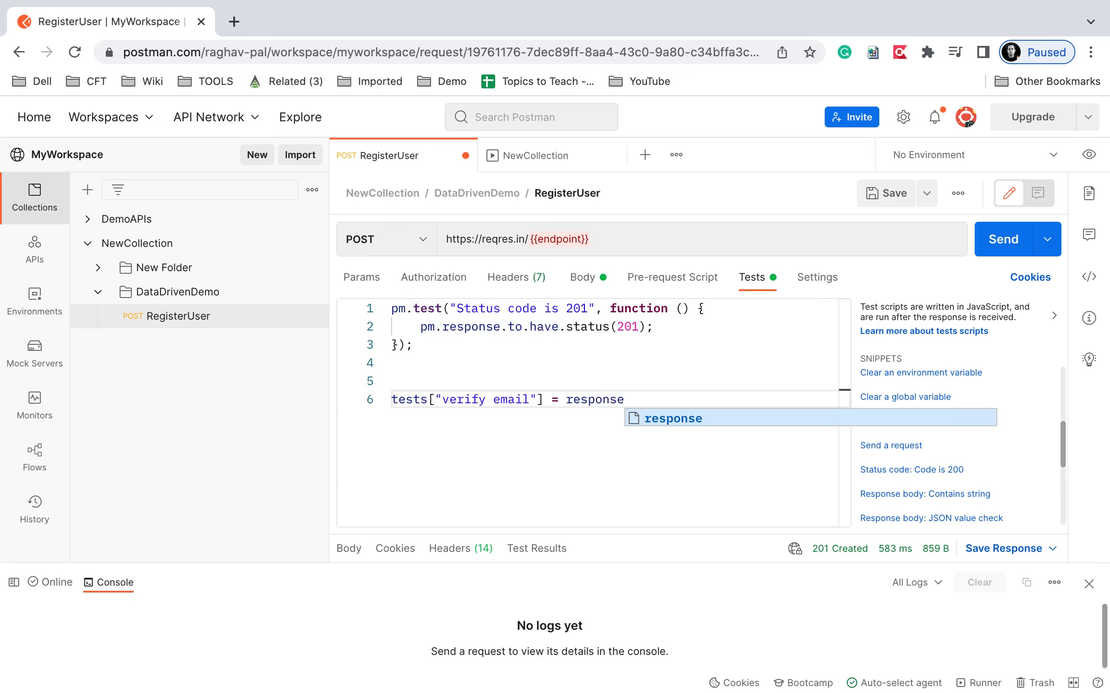
type("Body")
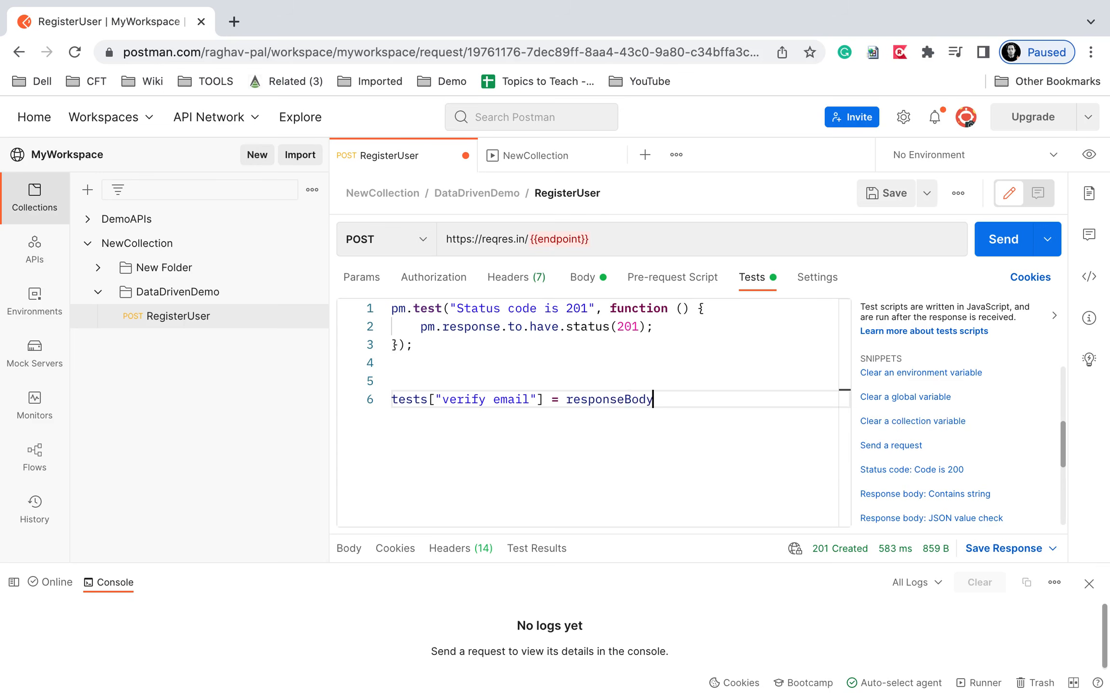
type(".has(")
key("Right")
Make the has() argument data.email, replacing the {{email}} placeholder and quotes.
type("{{email")
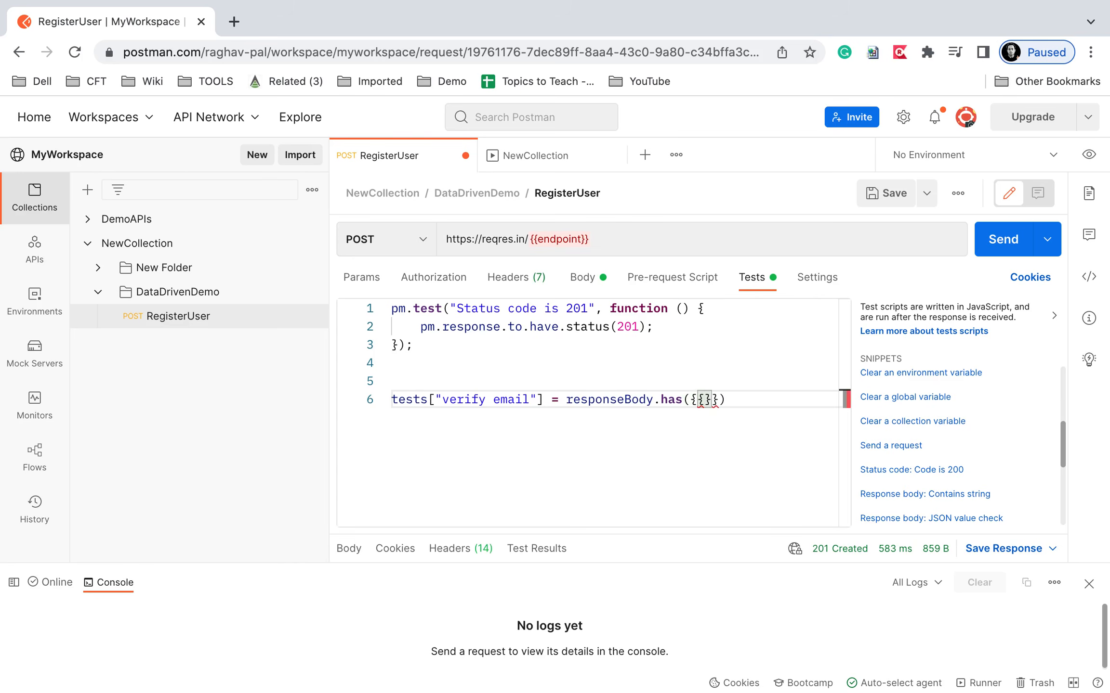
left_click(690, 397)
type("\"")
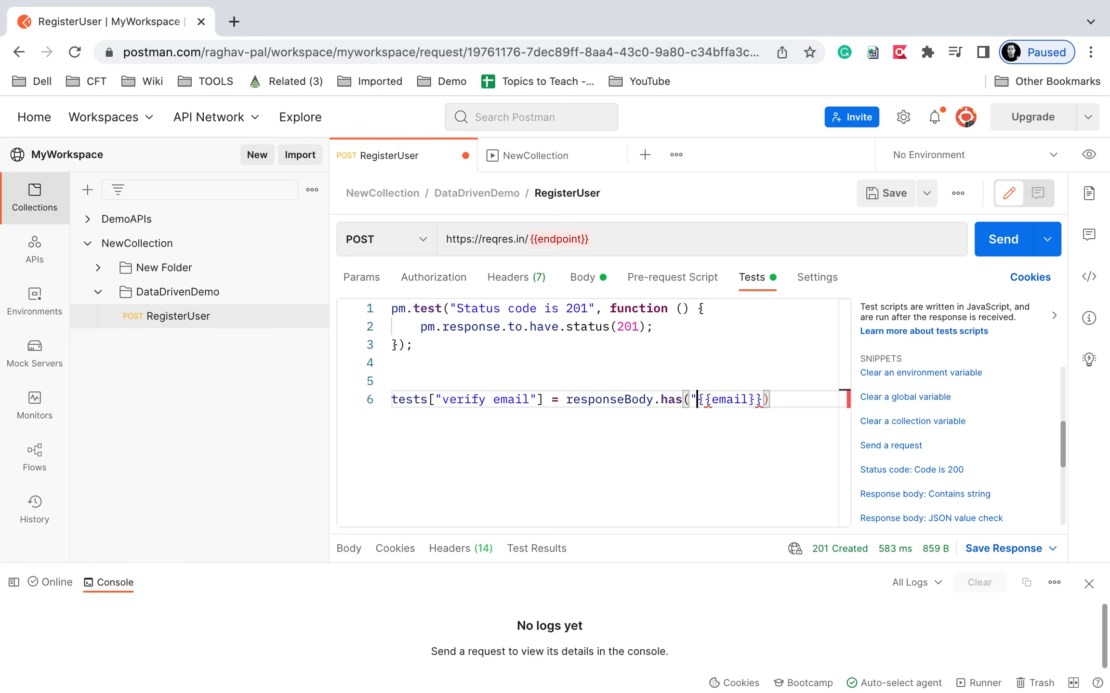
type("\"")
left_click_drag(765, 403, 697, 402)
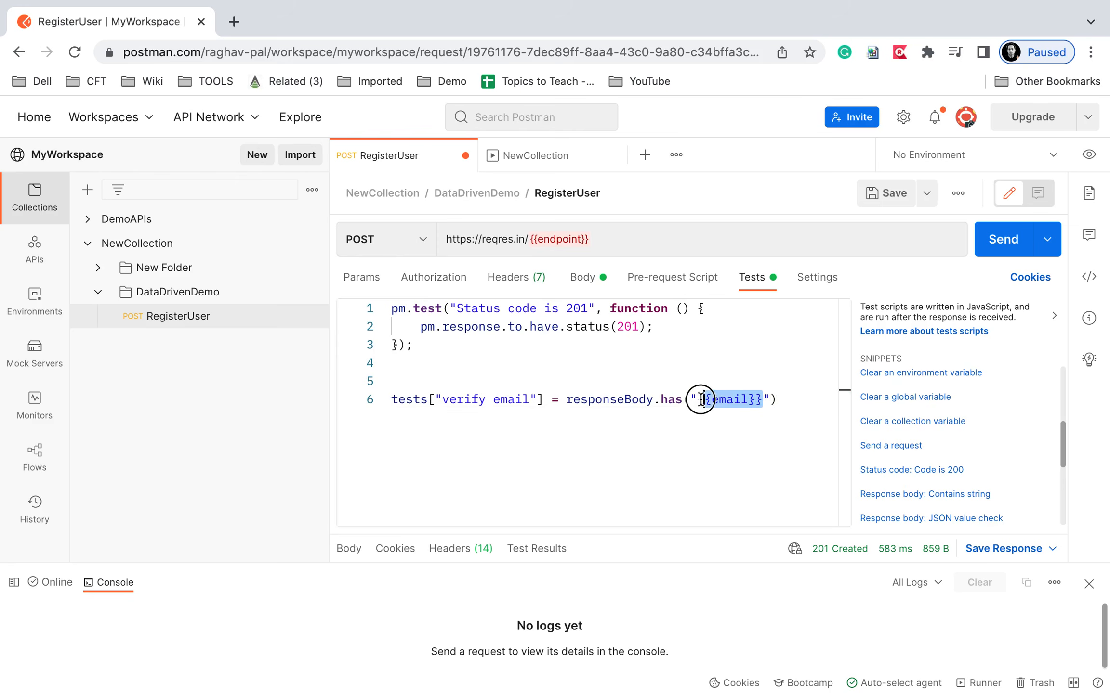
key("BackSpace")
key("Delete")
key("BackSpace")
type("data")
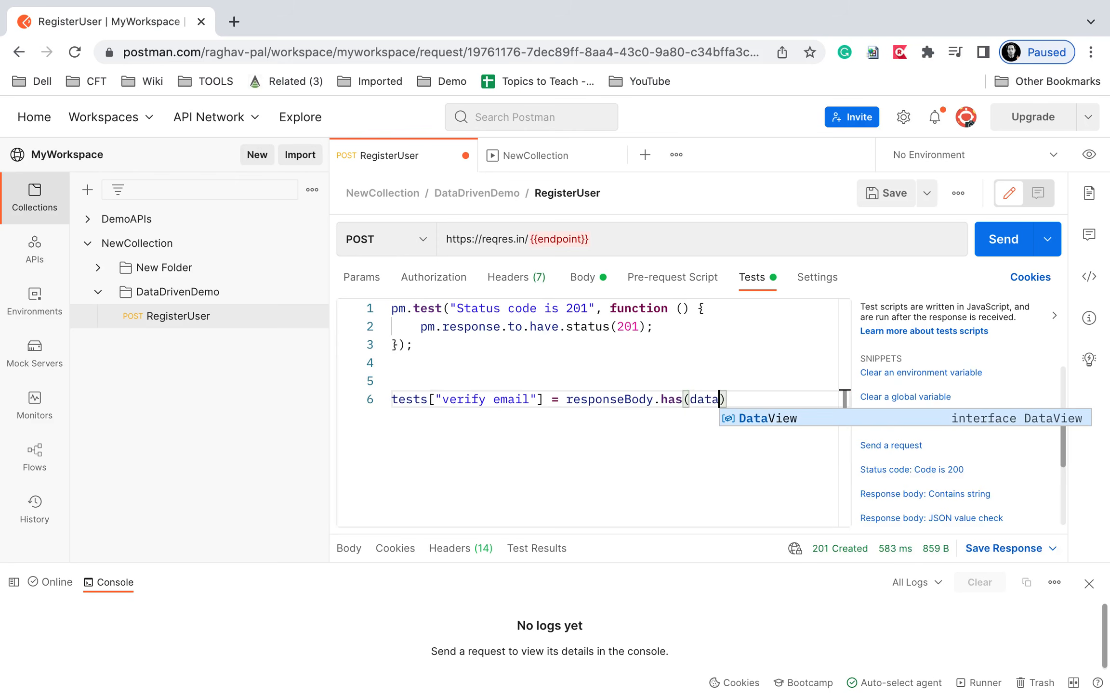
type(".")
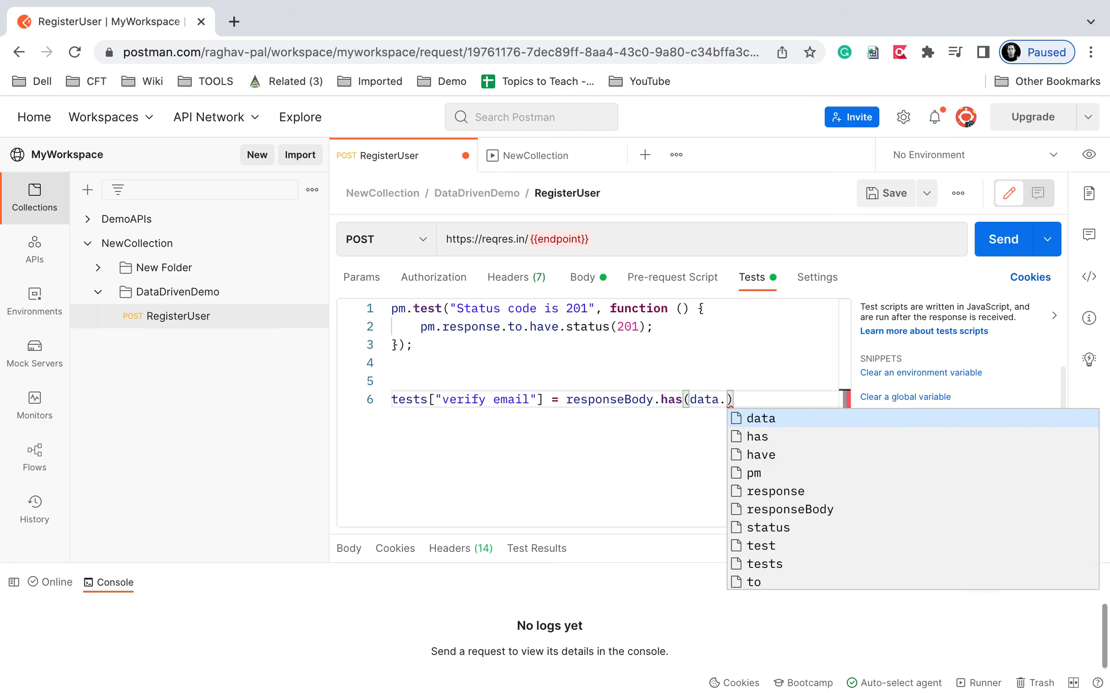
type("email")
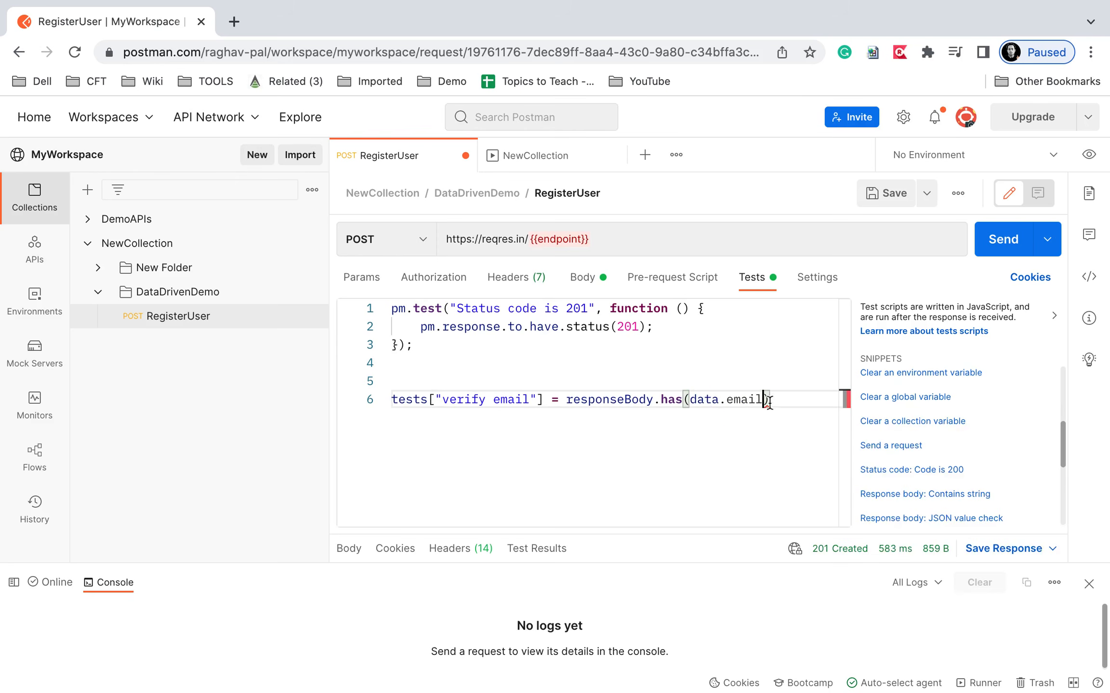
Duplicate the verify email test line onto line 7.
left_click(776, 401)
left_click_drag(780, 401, 284, 401)
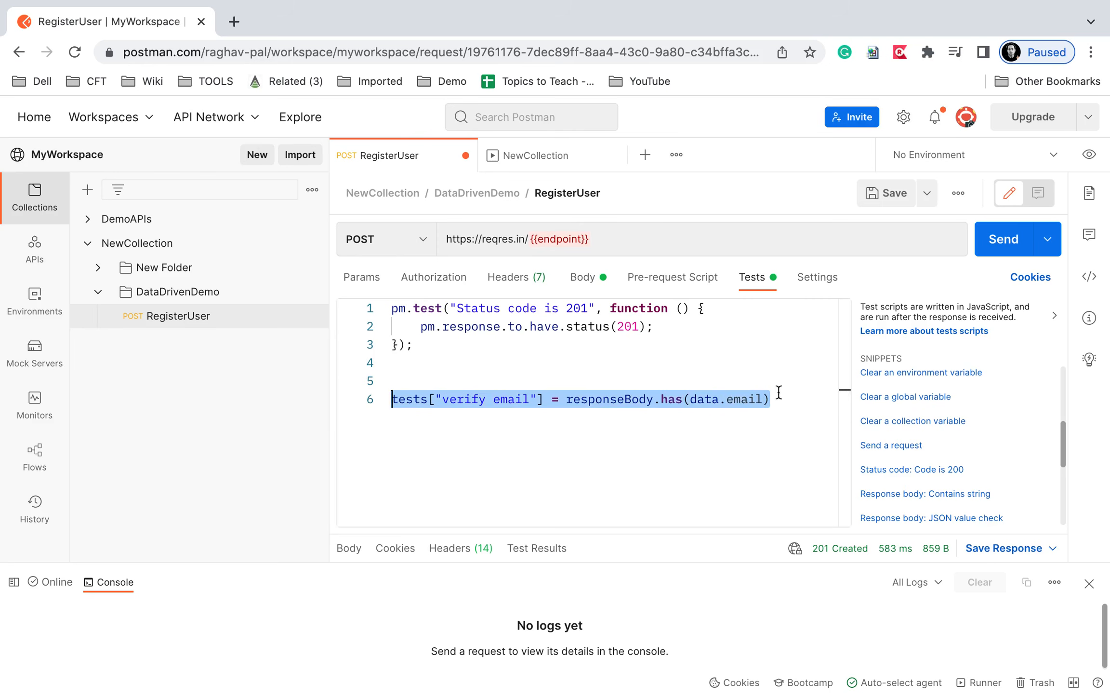
key("ctrl+c")
left_click(793, 399)
key("Return")
key("ctrl+v")
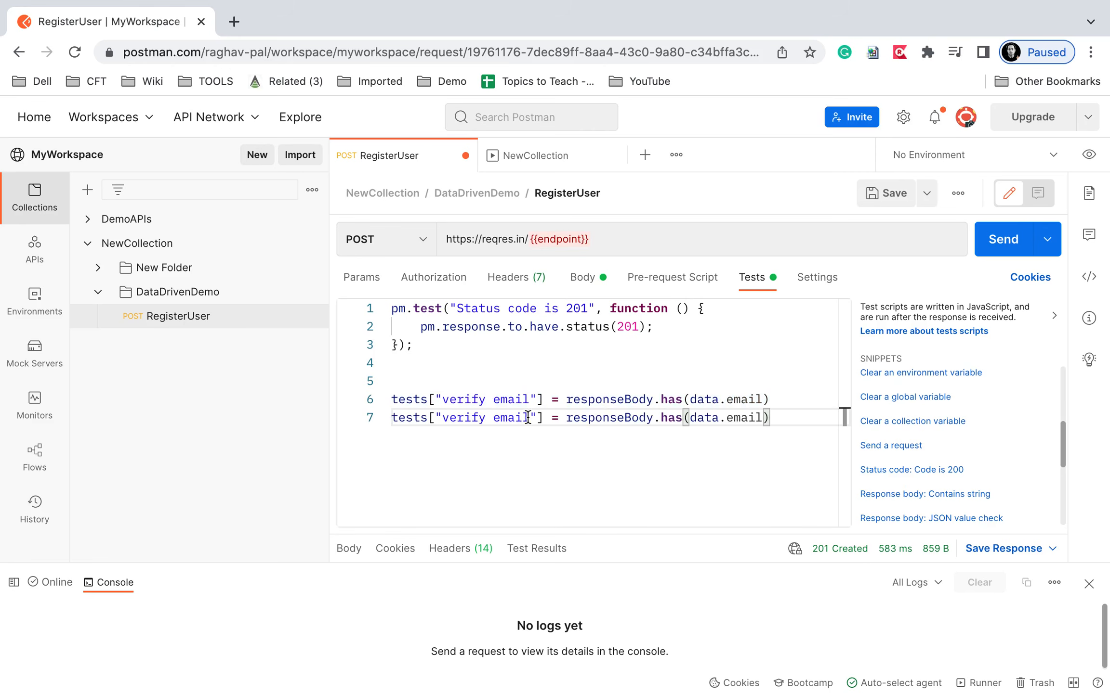
Change line 7 to use data["email"] instead of data.email, then save RegisterUser.
left_click(720, 418)
left_click_drag(721, 418, 766, 417)
key("BackSpace")
type("[")
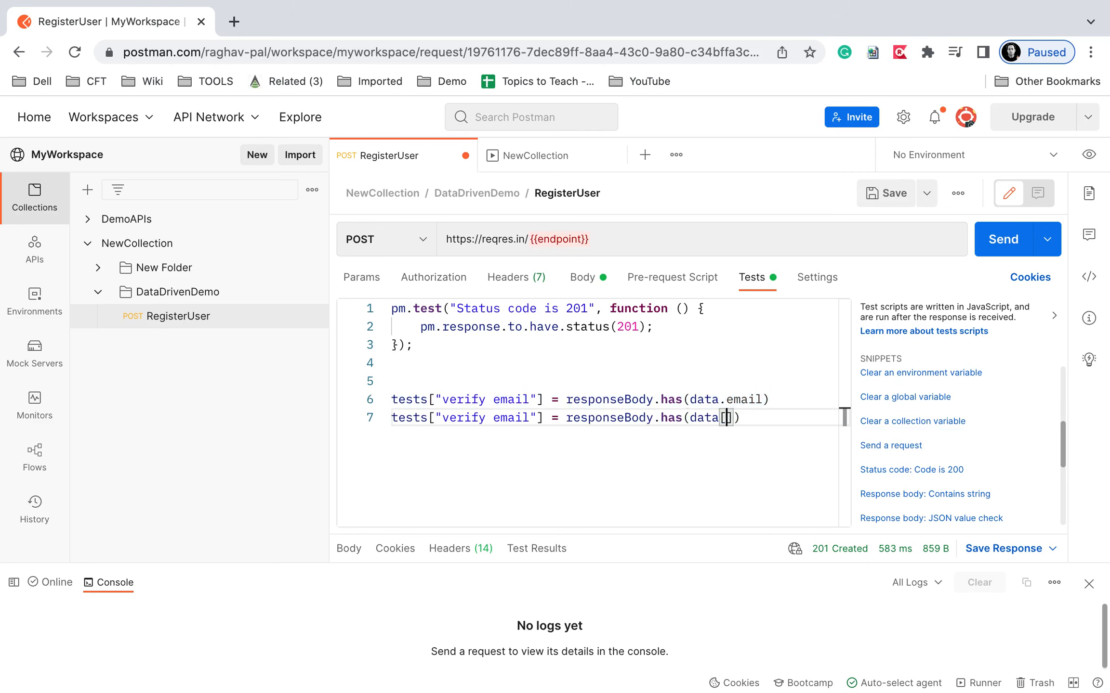
type("\"")
type("ea")
type("mail")
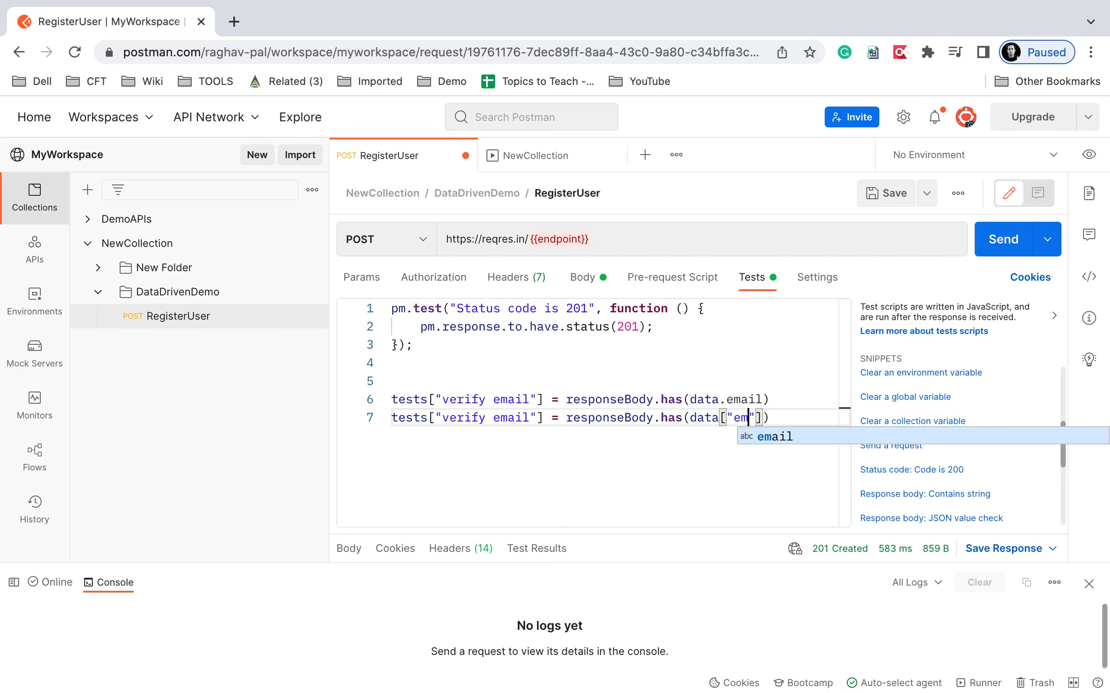
left_click(761, 457)
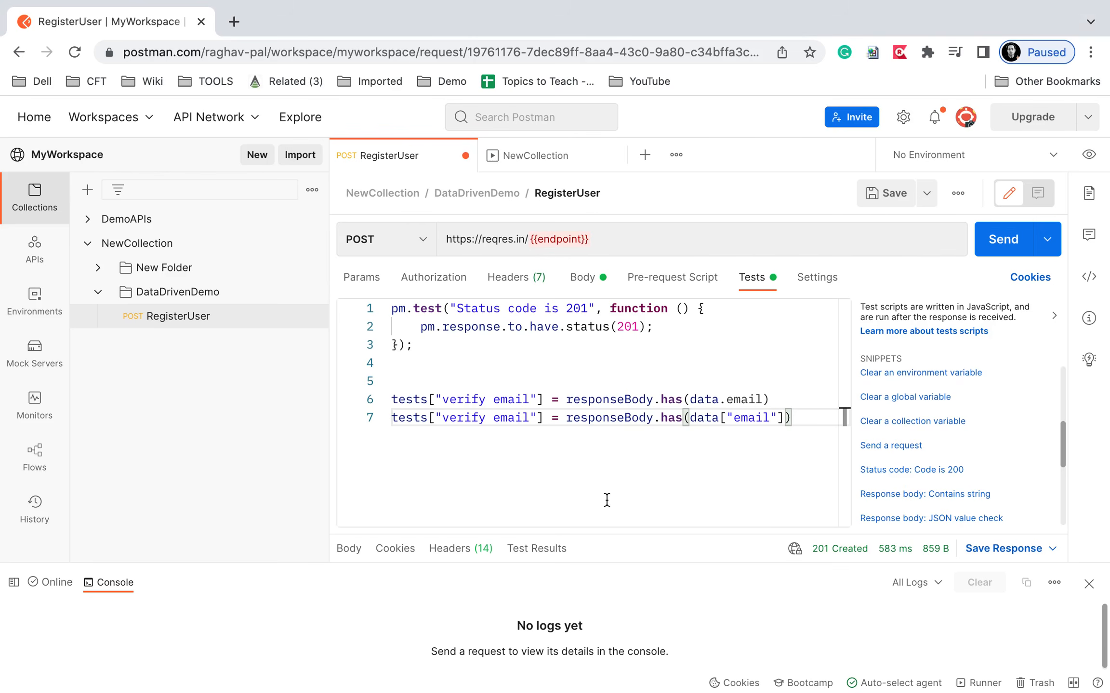
left_click(884, 195)
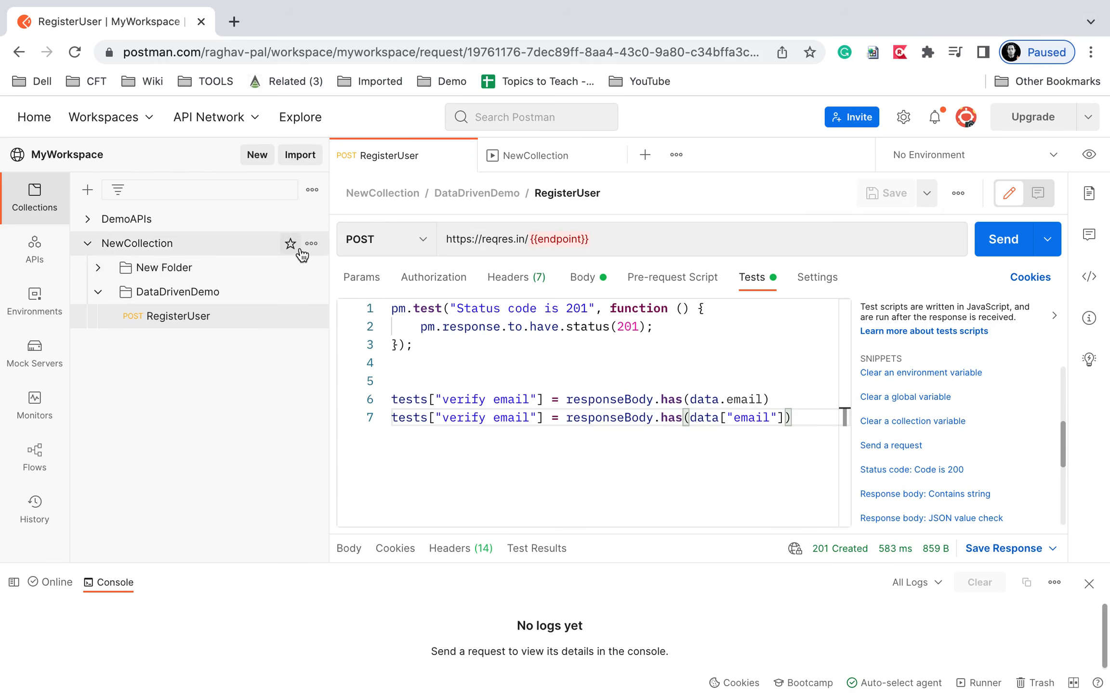
Run NewCollection with data (1).json as the data file, excluding New Request.
left_click(311, 248)
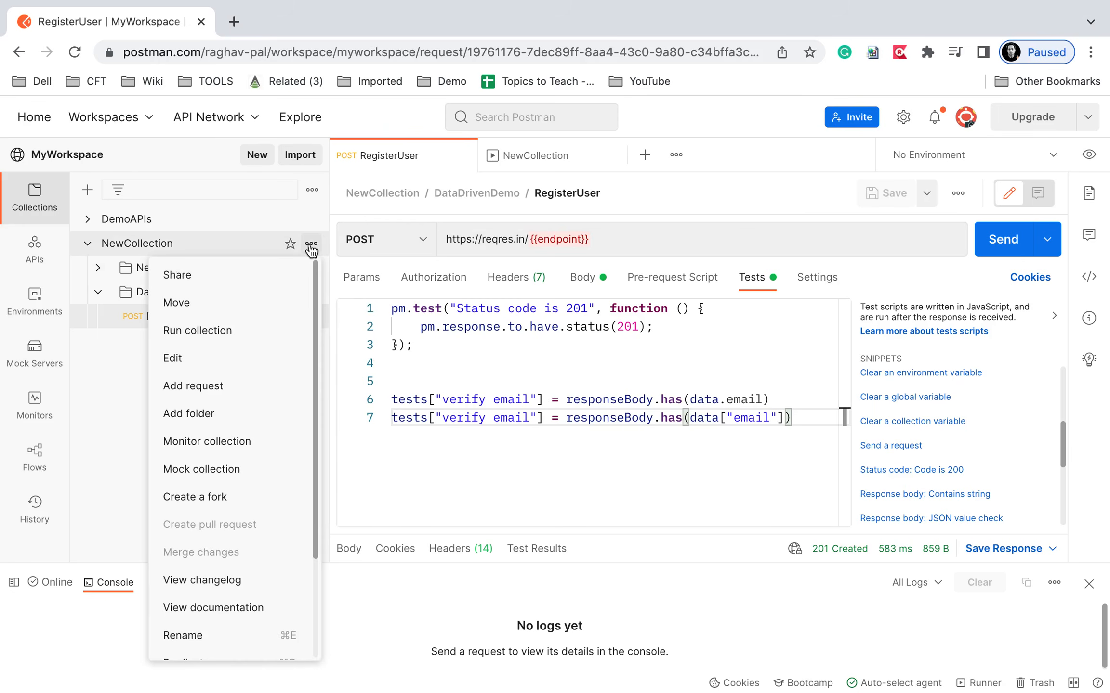
left_click(204, 330)
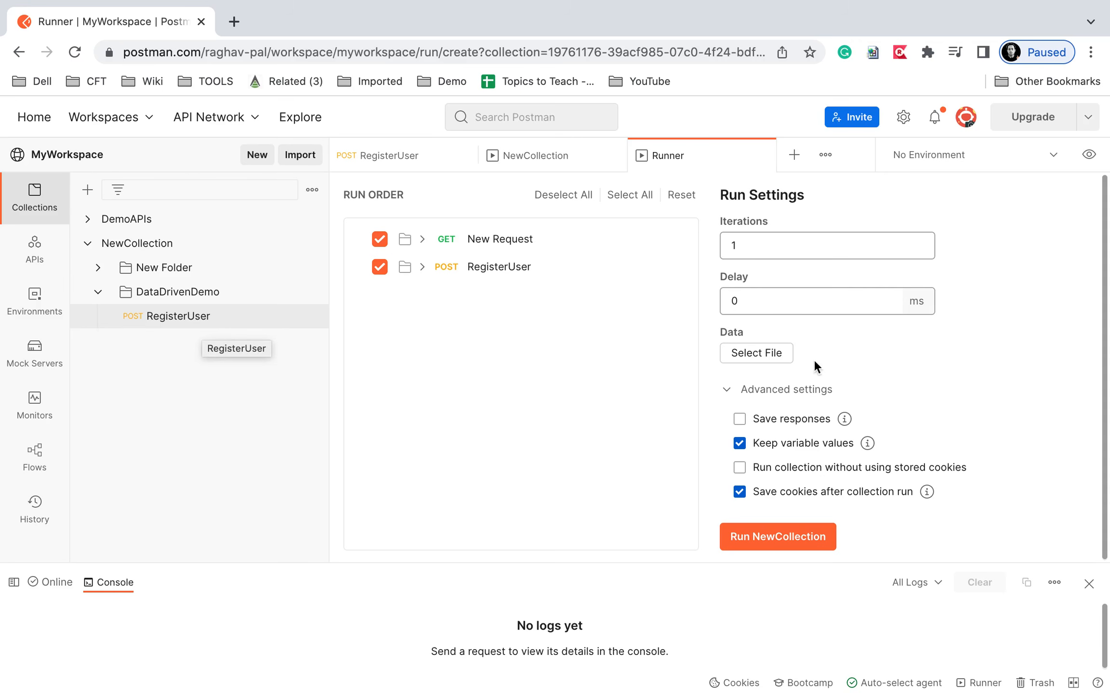
left_click(757, 354)
left_click(231, 67)
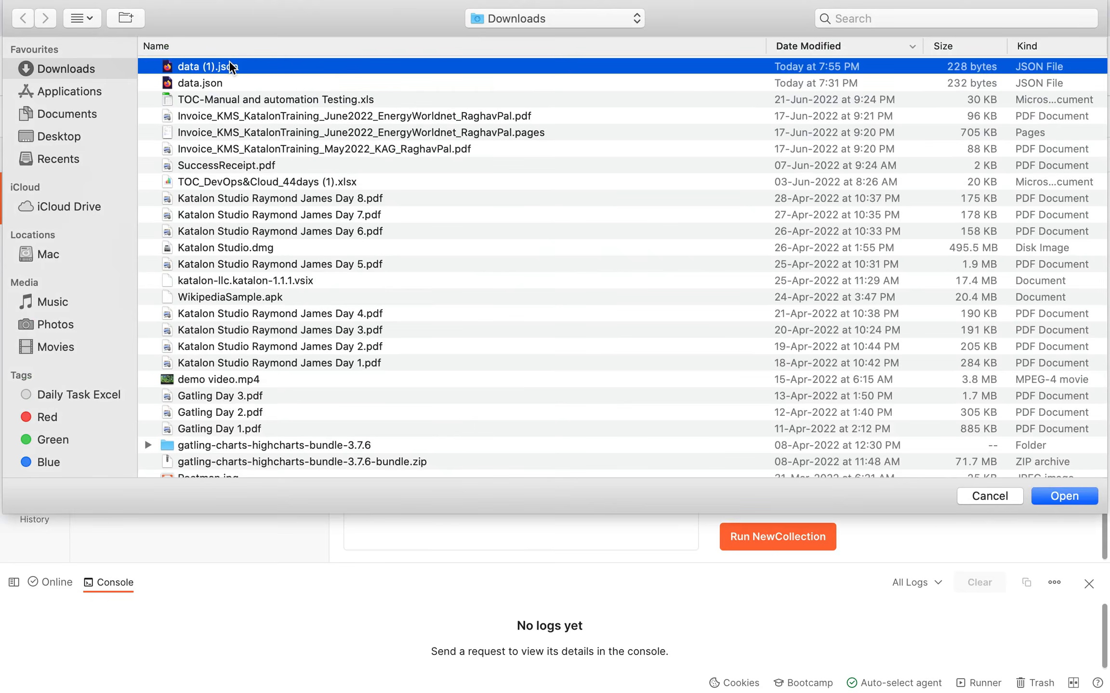
double_click(231, 67)
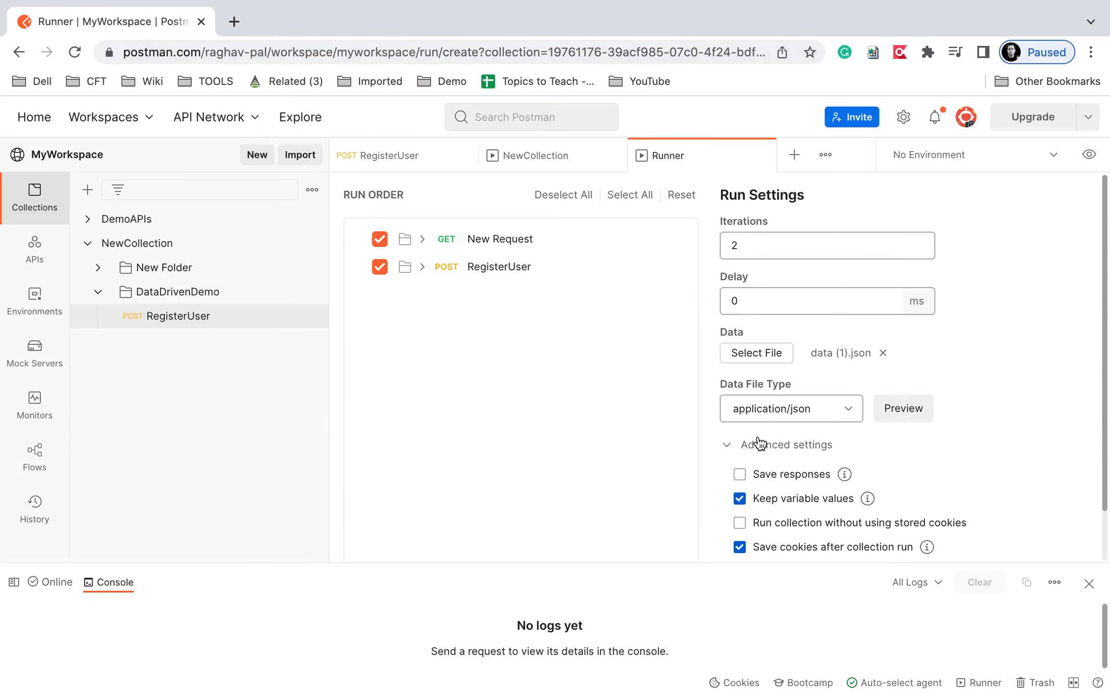
left_click(379, 240)
scroll(857, 447, "down", 2)
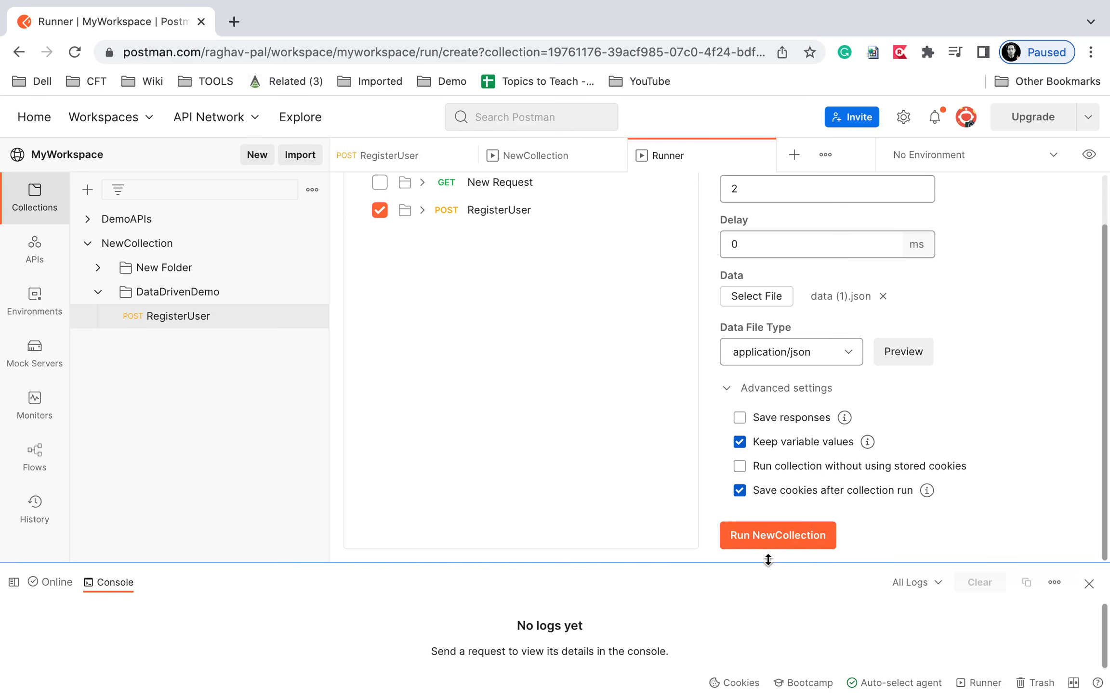
left_click(765, 542)
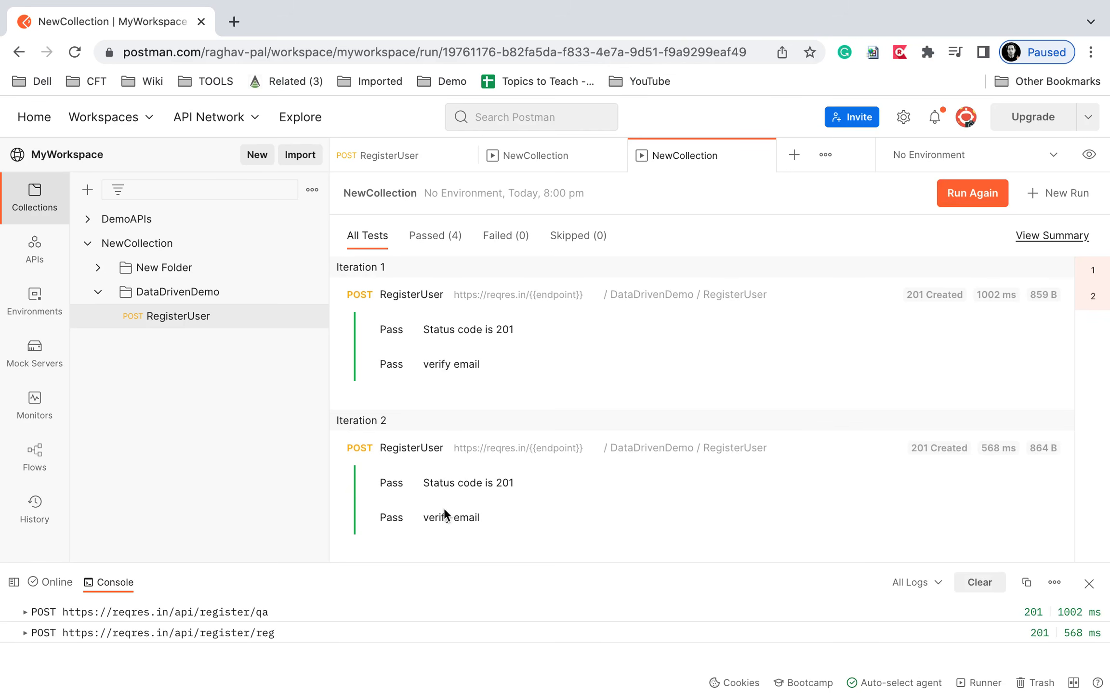
Enlarge the console and check the email sent in the register/qa request body.
left_click_drag(446, 560, 449, 231)
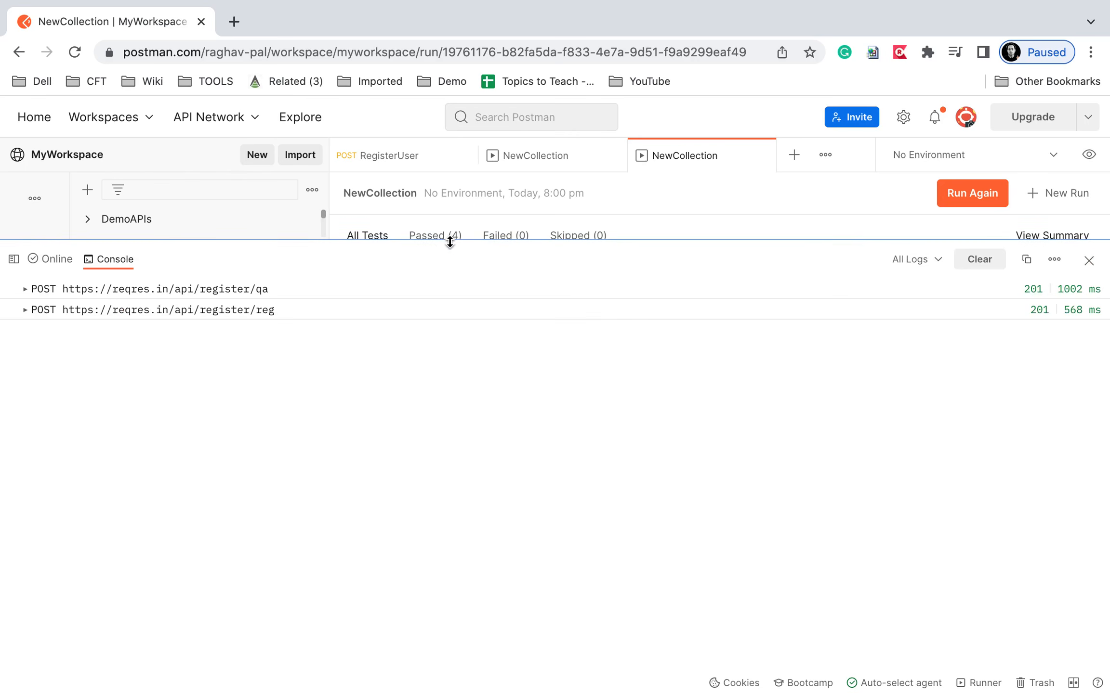
left_click(27, 288)
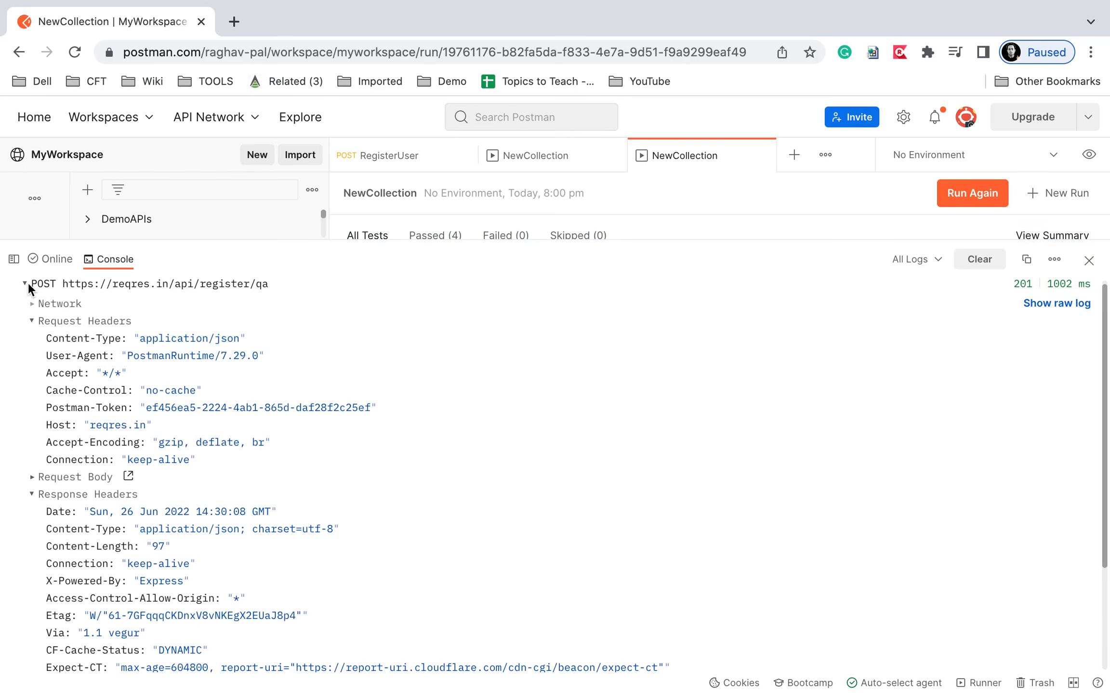
left_click(33, 479)
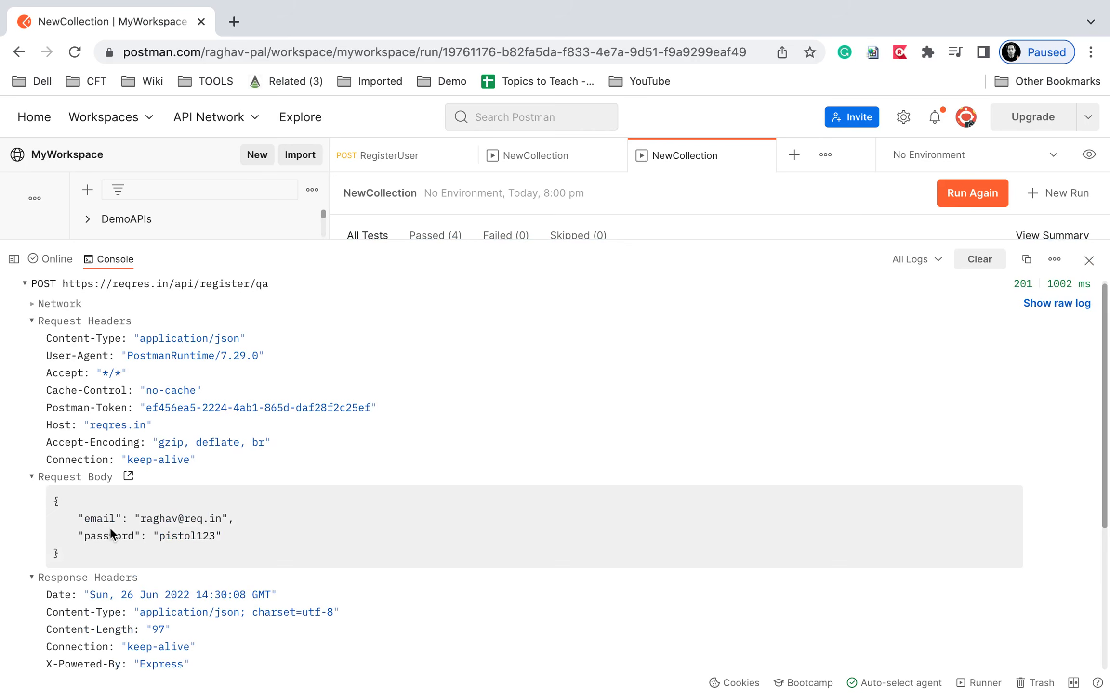
left_click(33, 321)
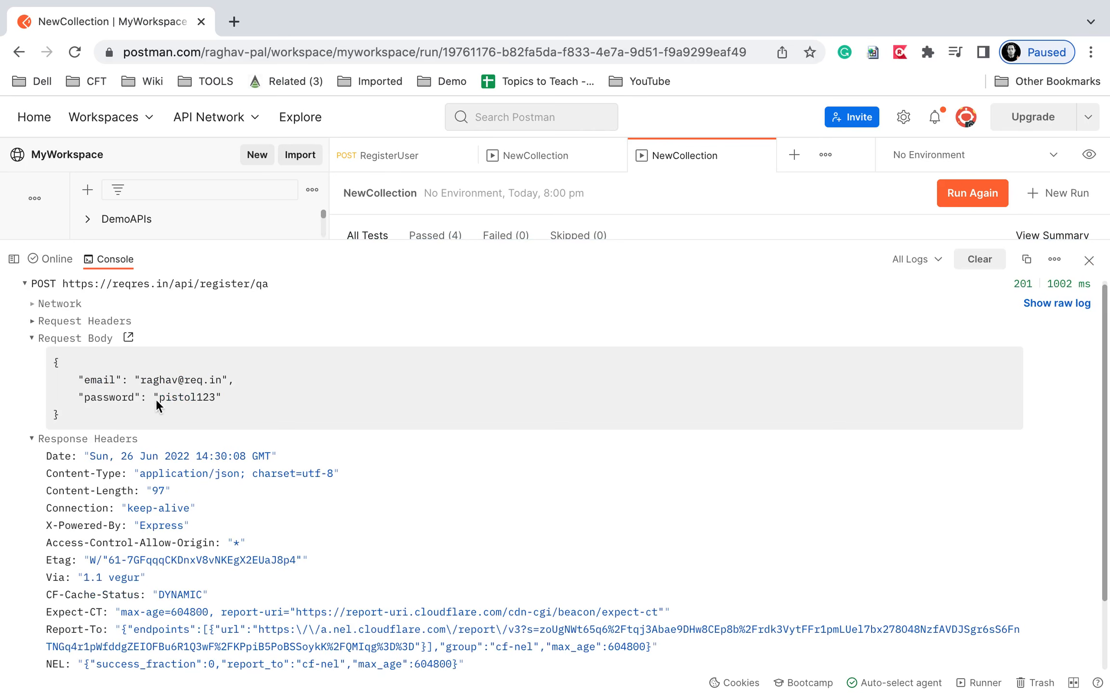
mouse_move(125, 372)
left_mouse_down()
mouse_move(235, 376)
mouse_move(248, 393)
left_mouse_up()
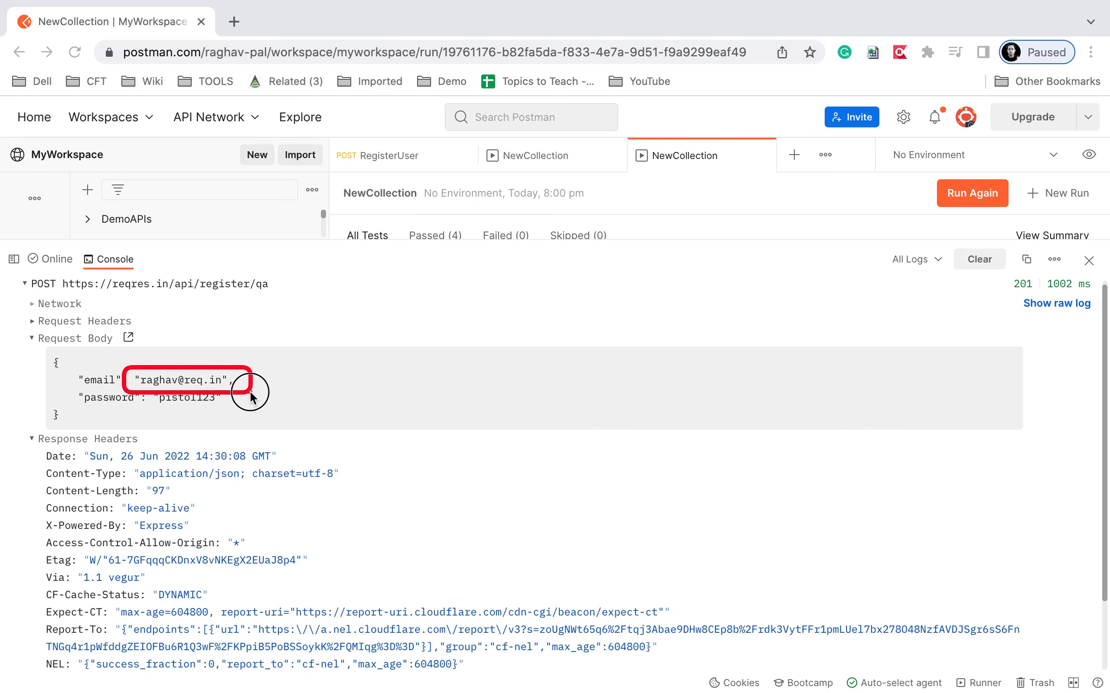
left_click(31, 339)
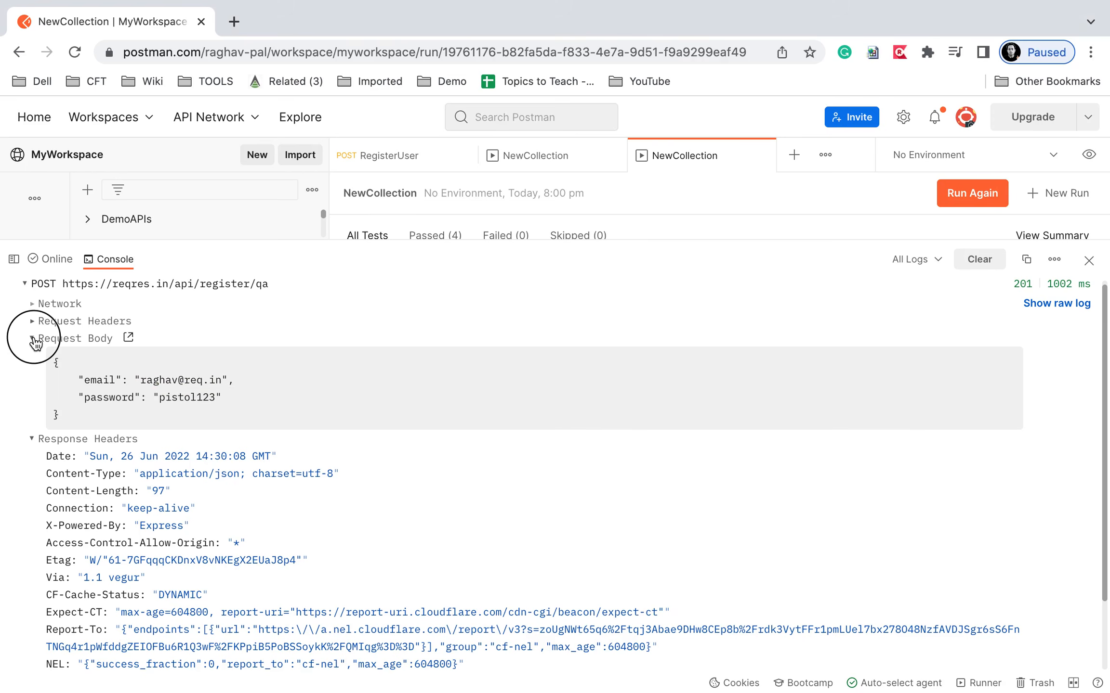
Confirm the register/qa response body returns the same email, then collapse the entry.
left_click(32, 357)
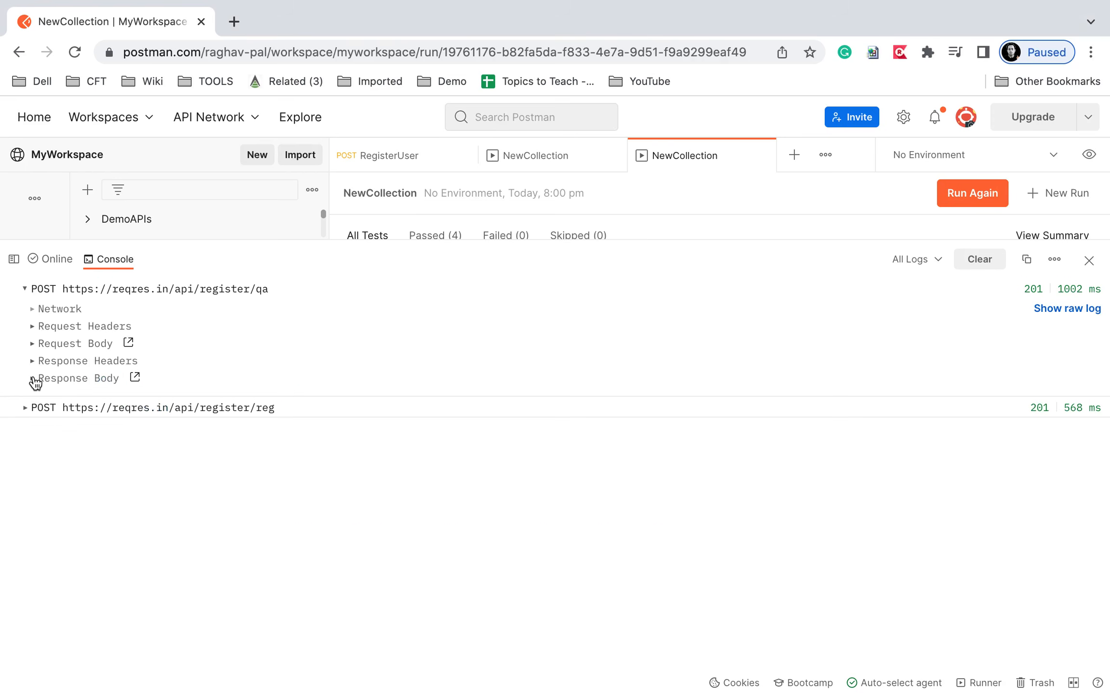
left_click(31, 379)
key("ctrl+a")
left_click_drag(104, 391, 206, 413)
key("Escape")
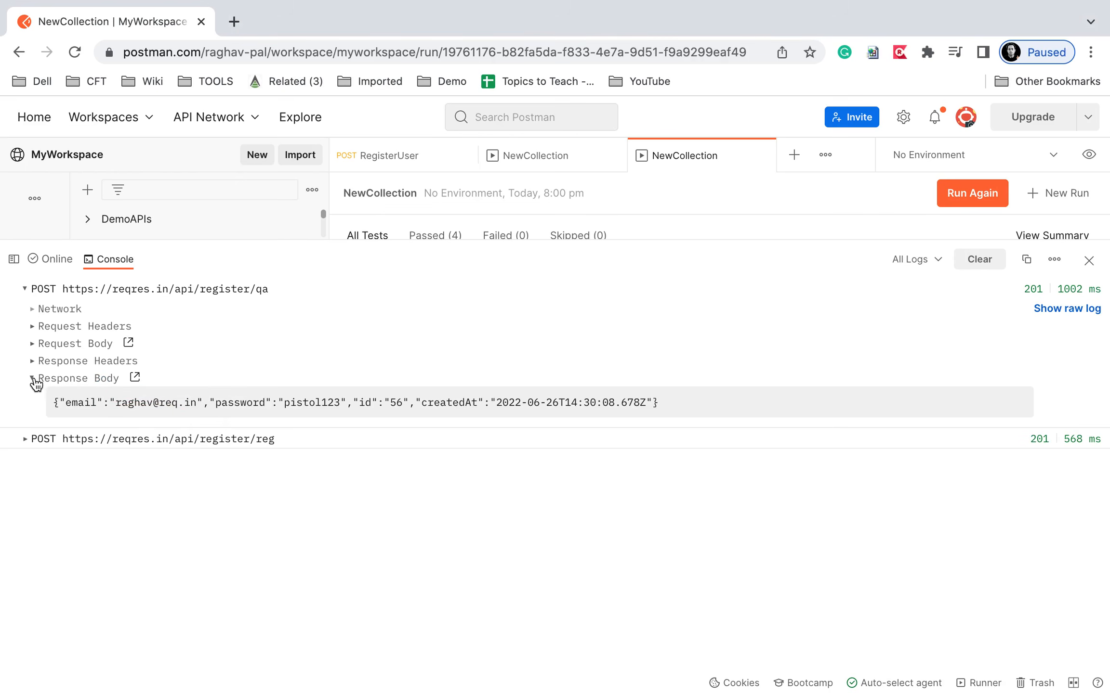
left_click(32, 379)
left_click(24, 289)
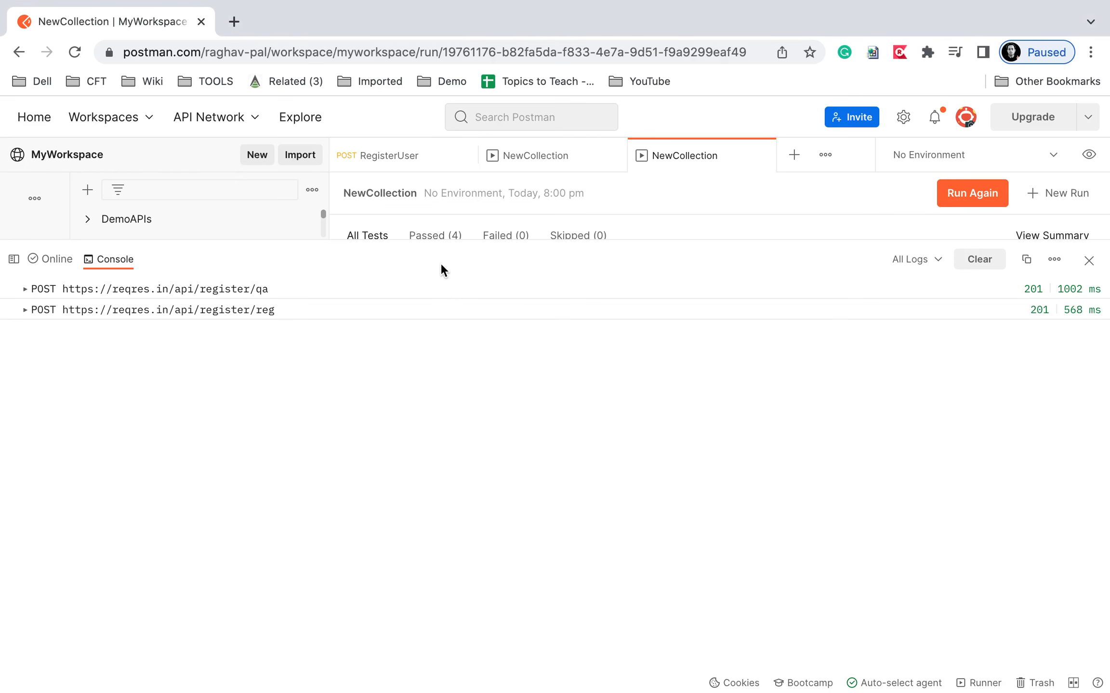
Show both iterations passing all tests, then advance to the 'Never Stop Learning' closing slide.
left_click_drag(939, 241, 919, 540)
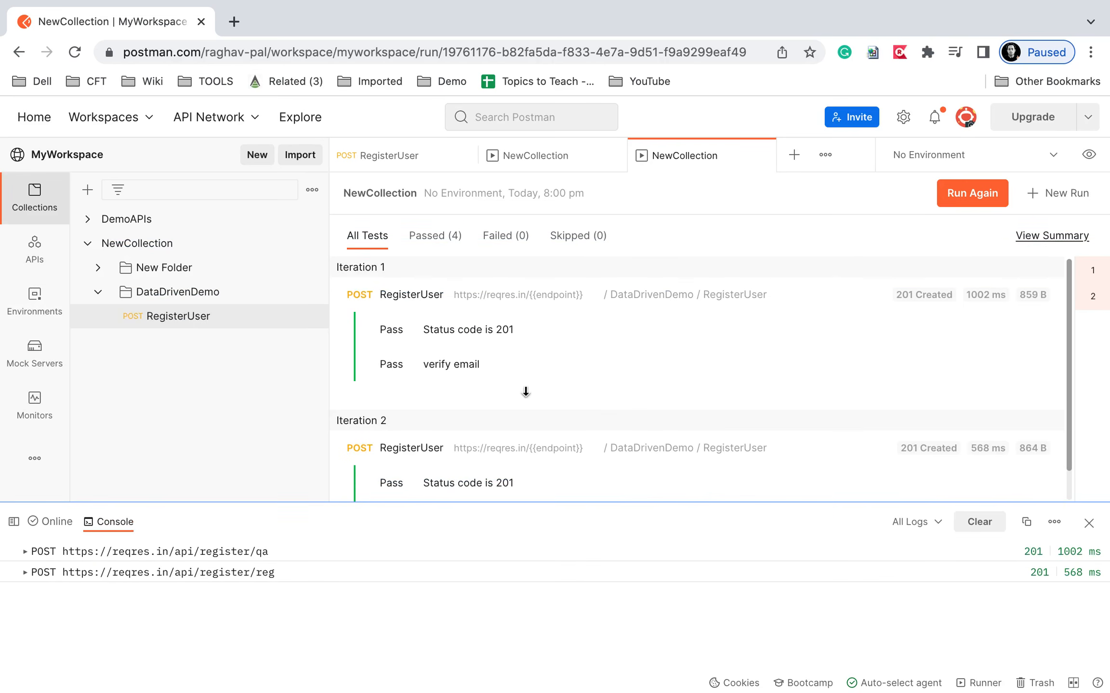
key("ctrl+Left")
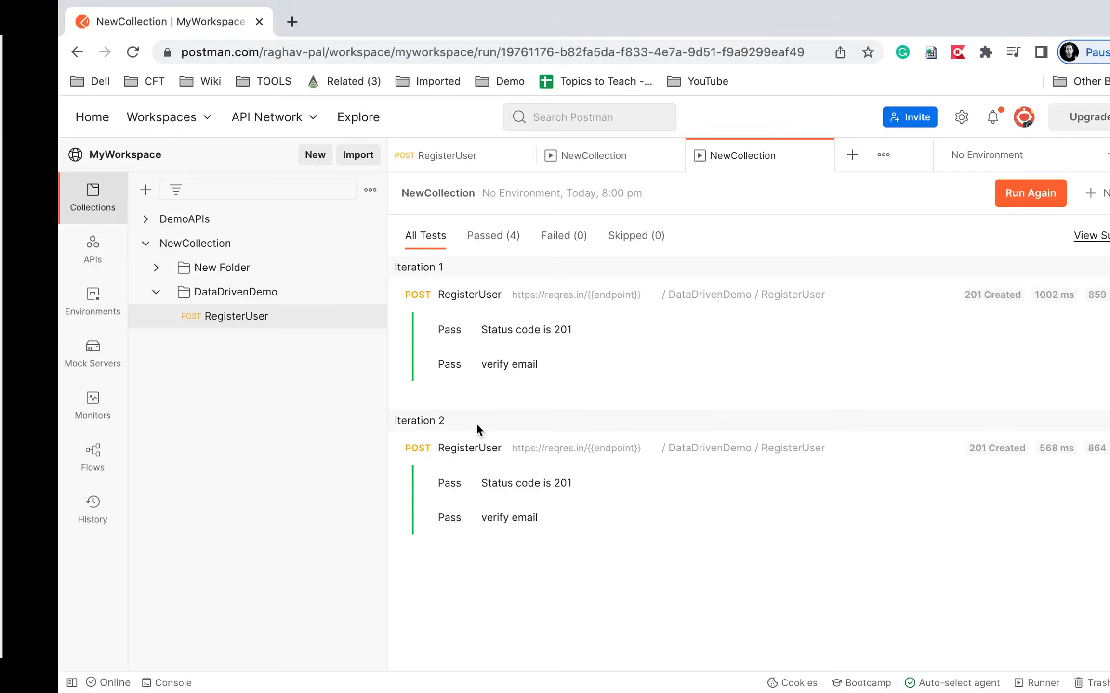
left_click(476, 423)
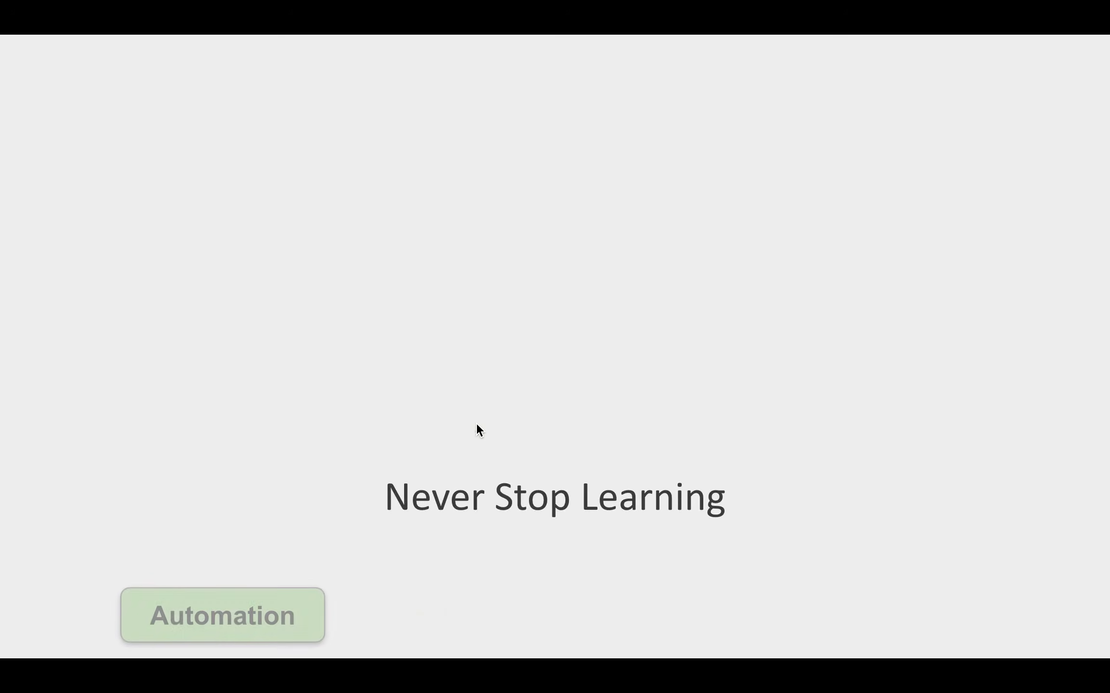